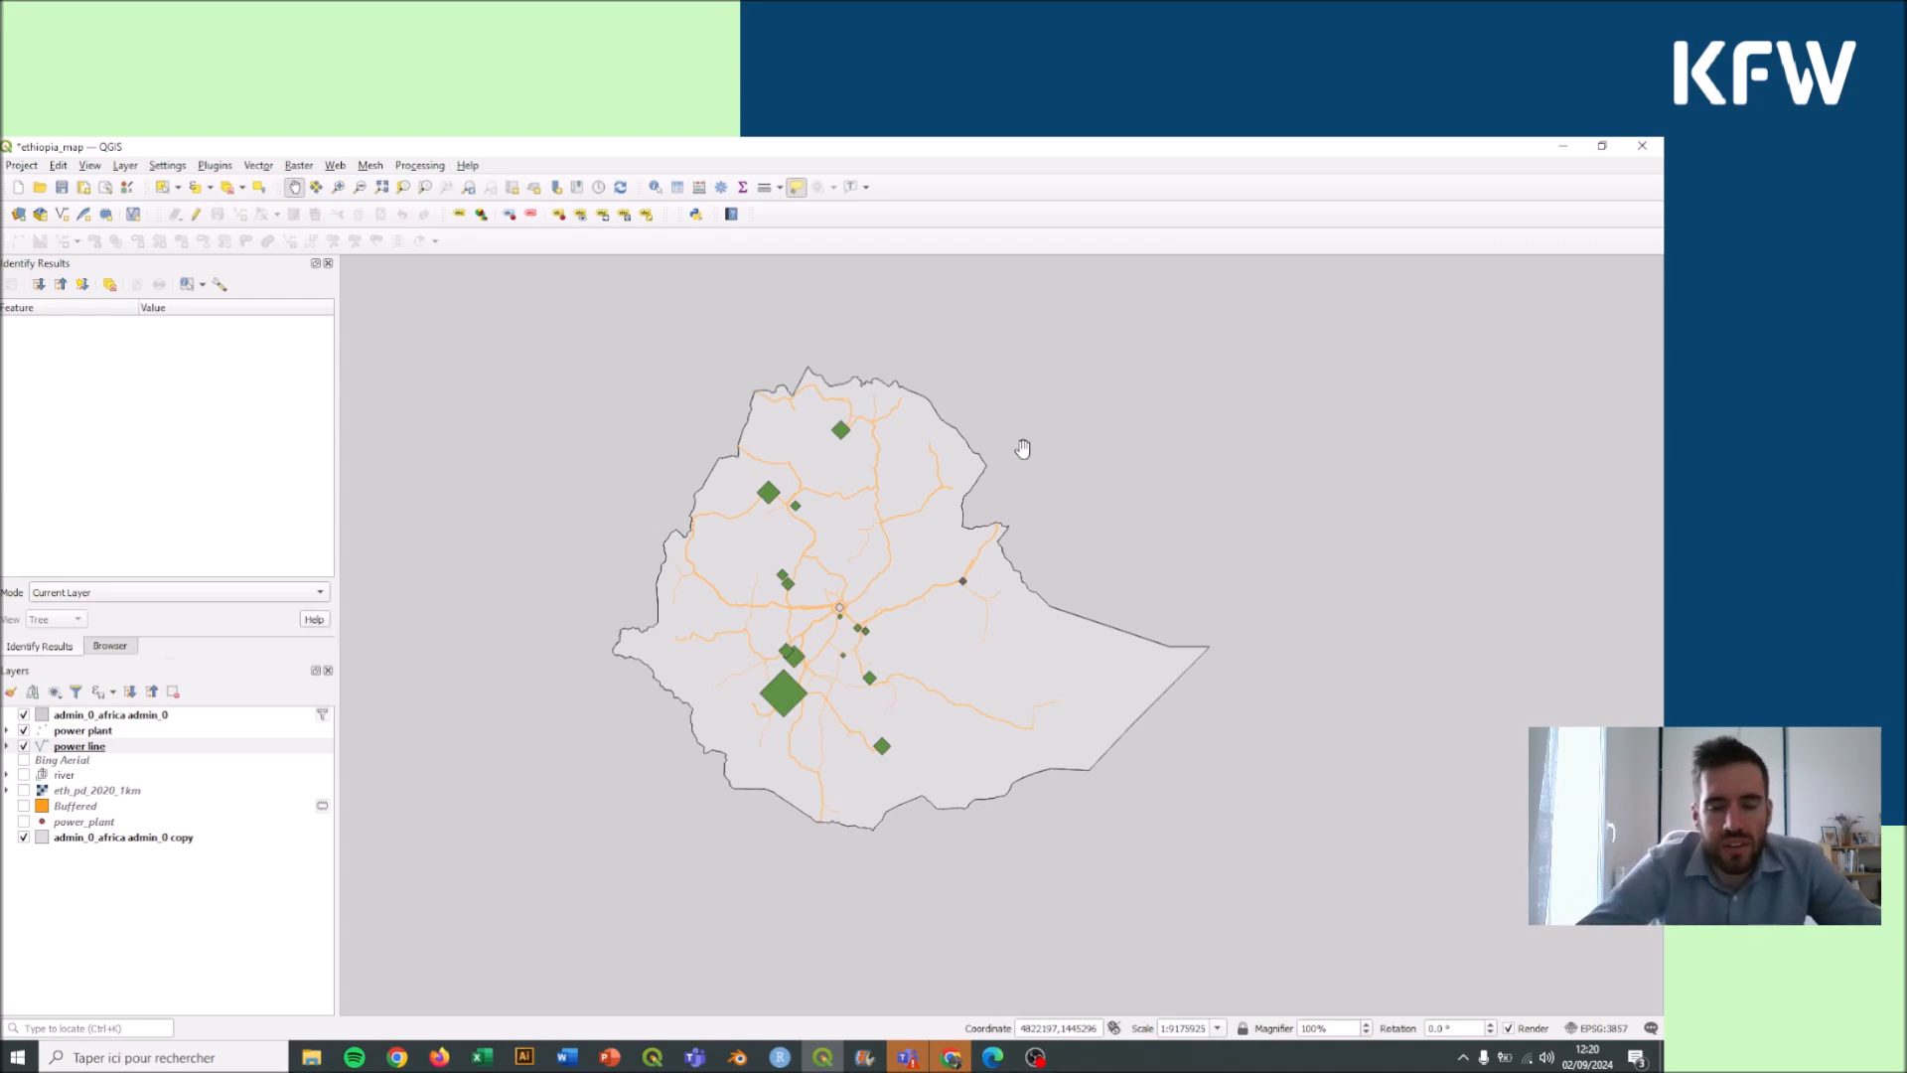
Step: Zoom and pan the map canvas so that Ethiopia fills most of the view
{"action": "left_click", "coordinate": [338, 189]}
{"action": "left_click_drag", "start_coordinate": [572, 355], "coordinate": [1278, 829]}
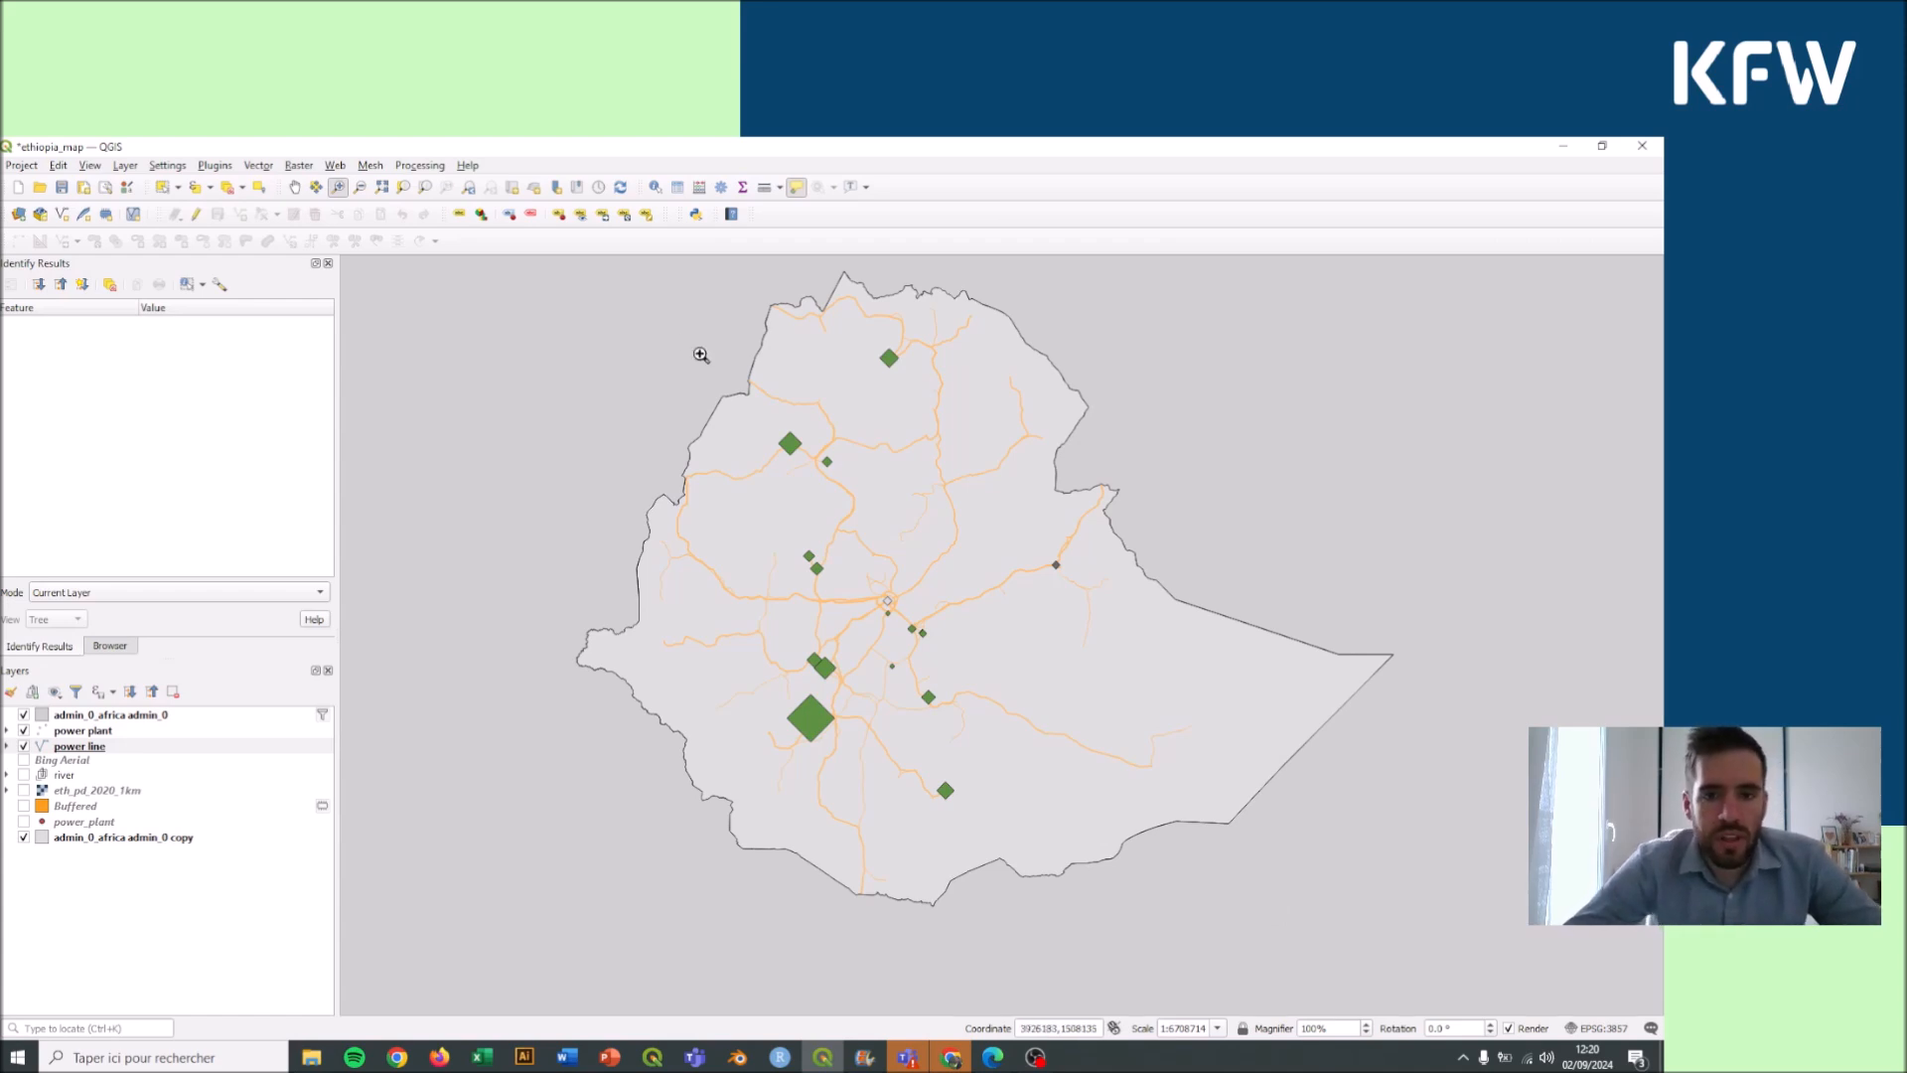
{"action": "left_click_drag", "start_coordinate": [522, 310], "coordinate": [1381, 904]}
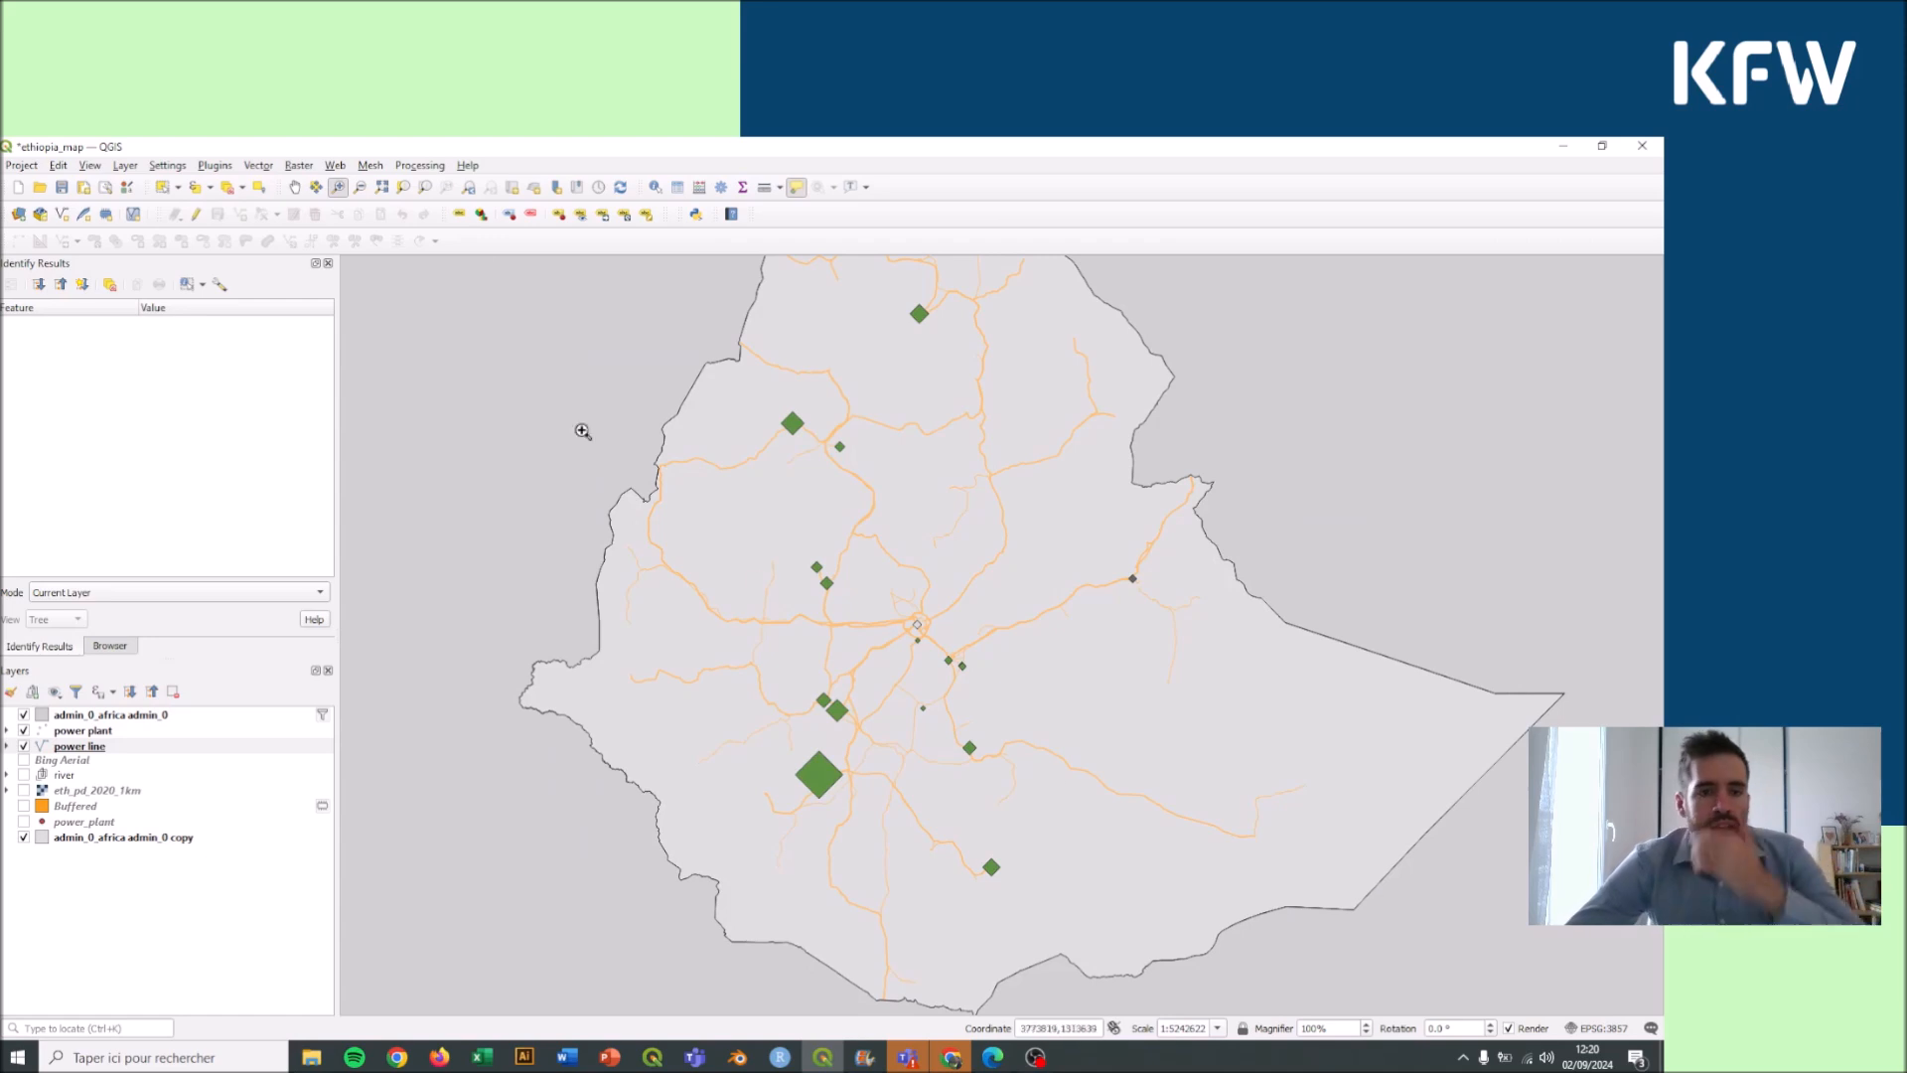
{"action": "left_click", "coordinate": [296, 188]}
{"action": "left_click_drag", "start_coordinate": [856, 455], "coordinate": [819, 456]}
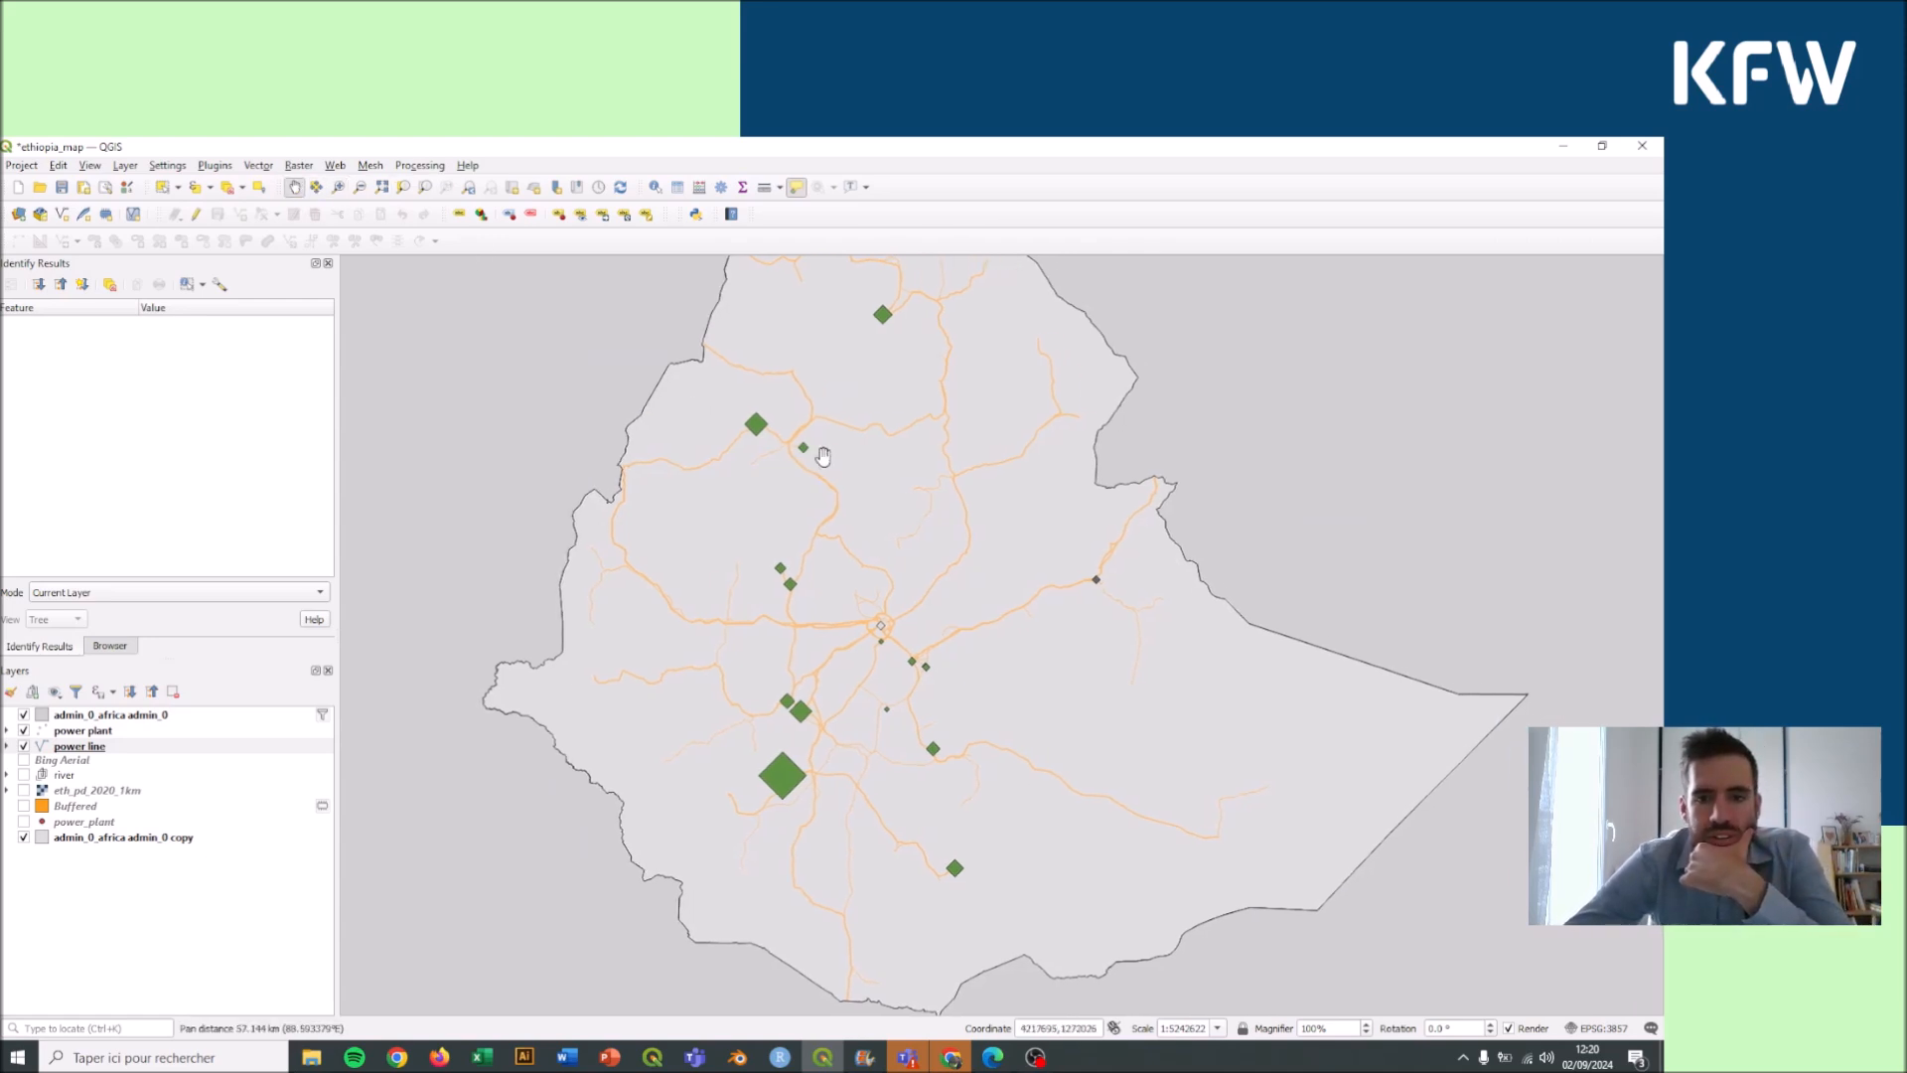
{"action": "left_click", "coordinate": [360, 188]}
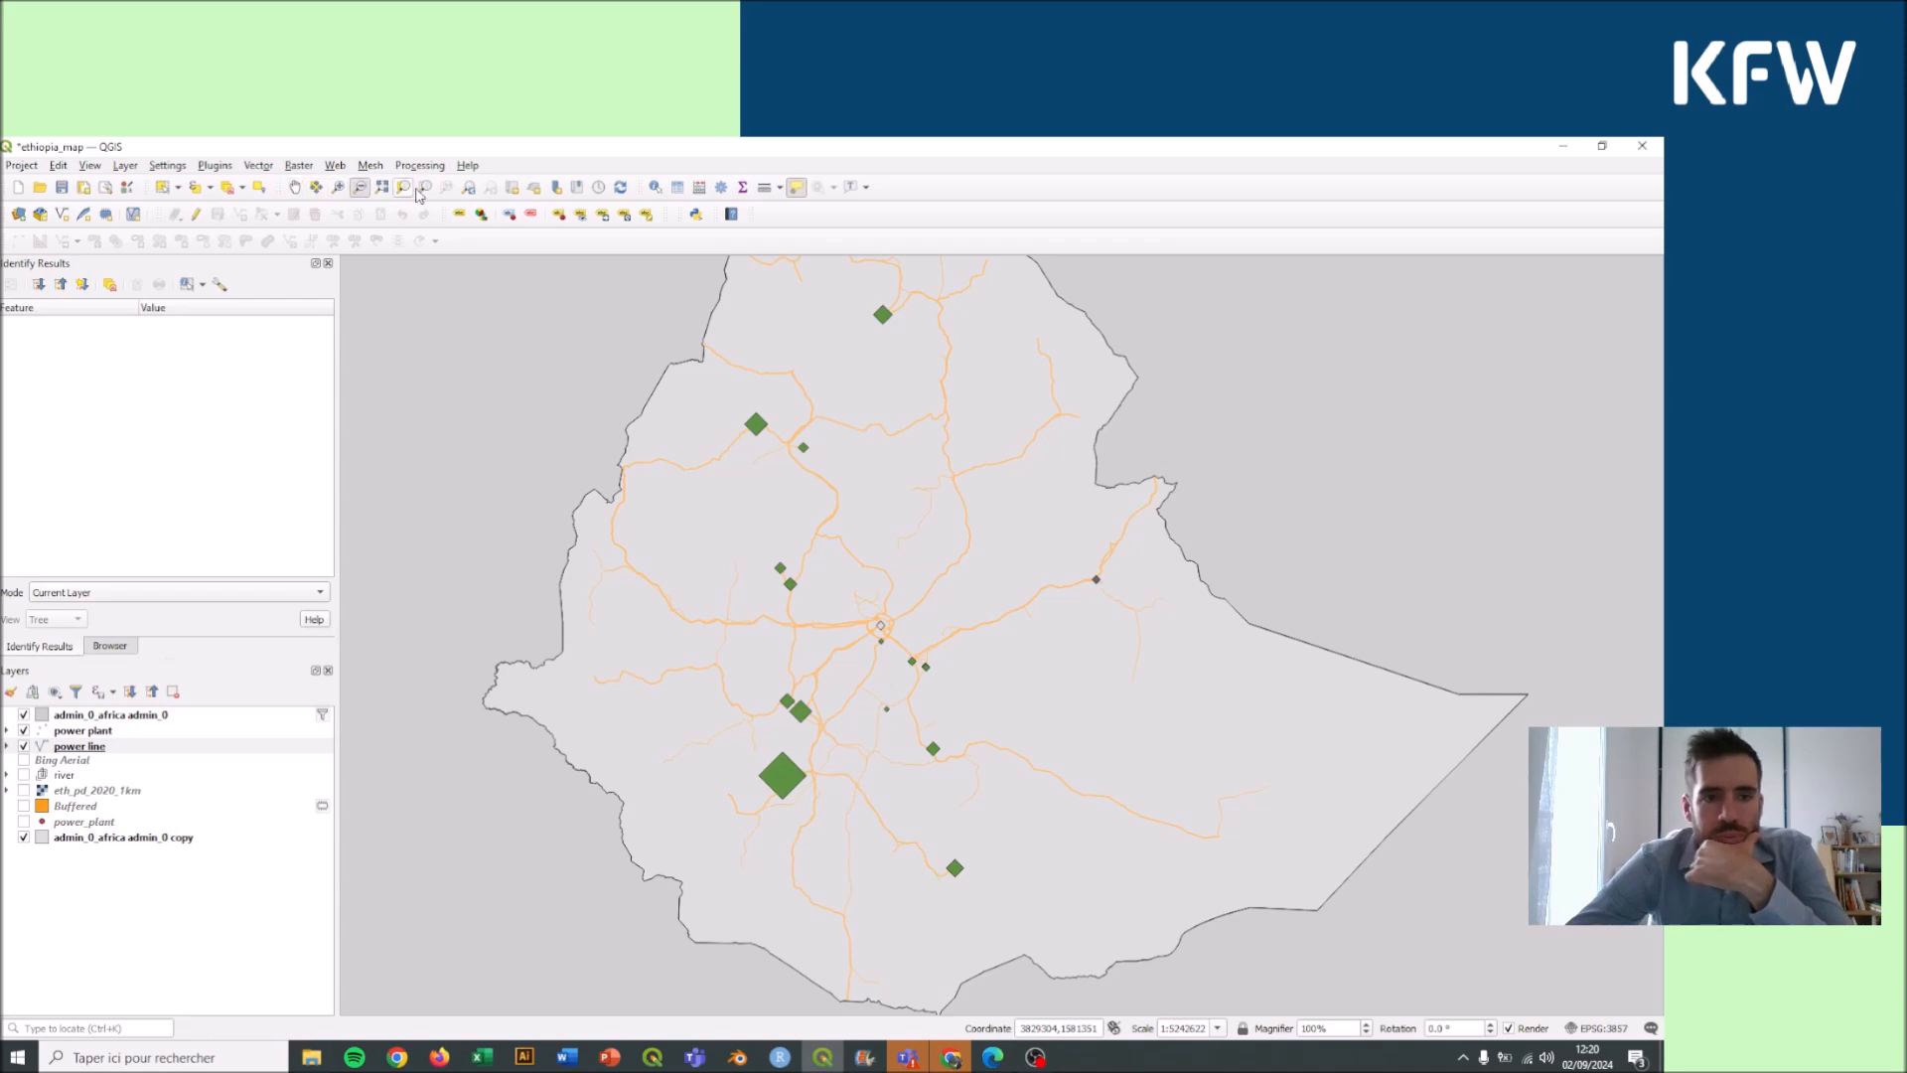
{"action": "left_click", "coordinate": [469, 187]}
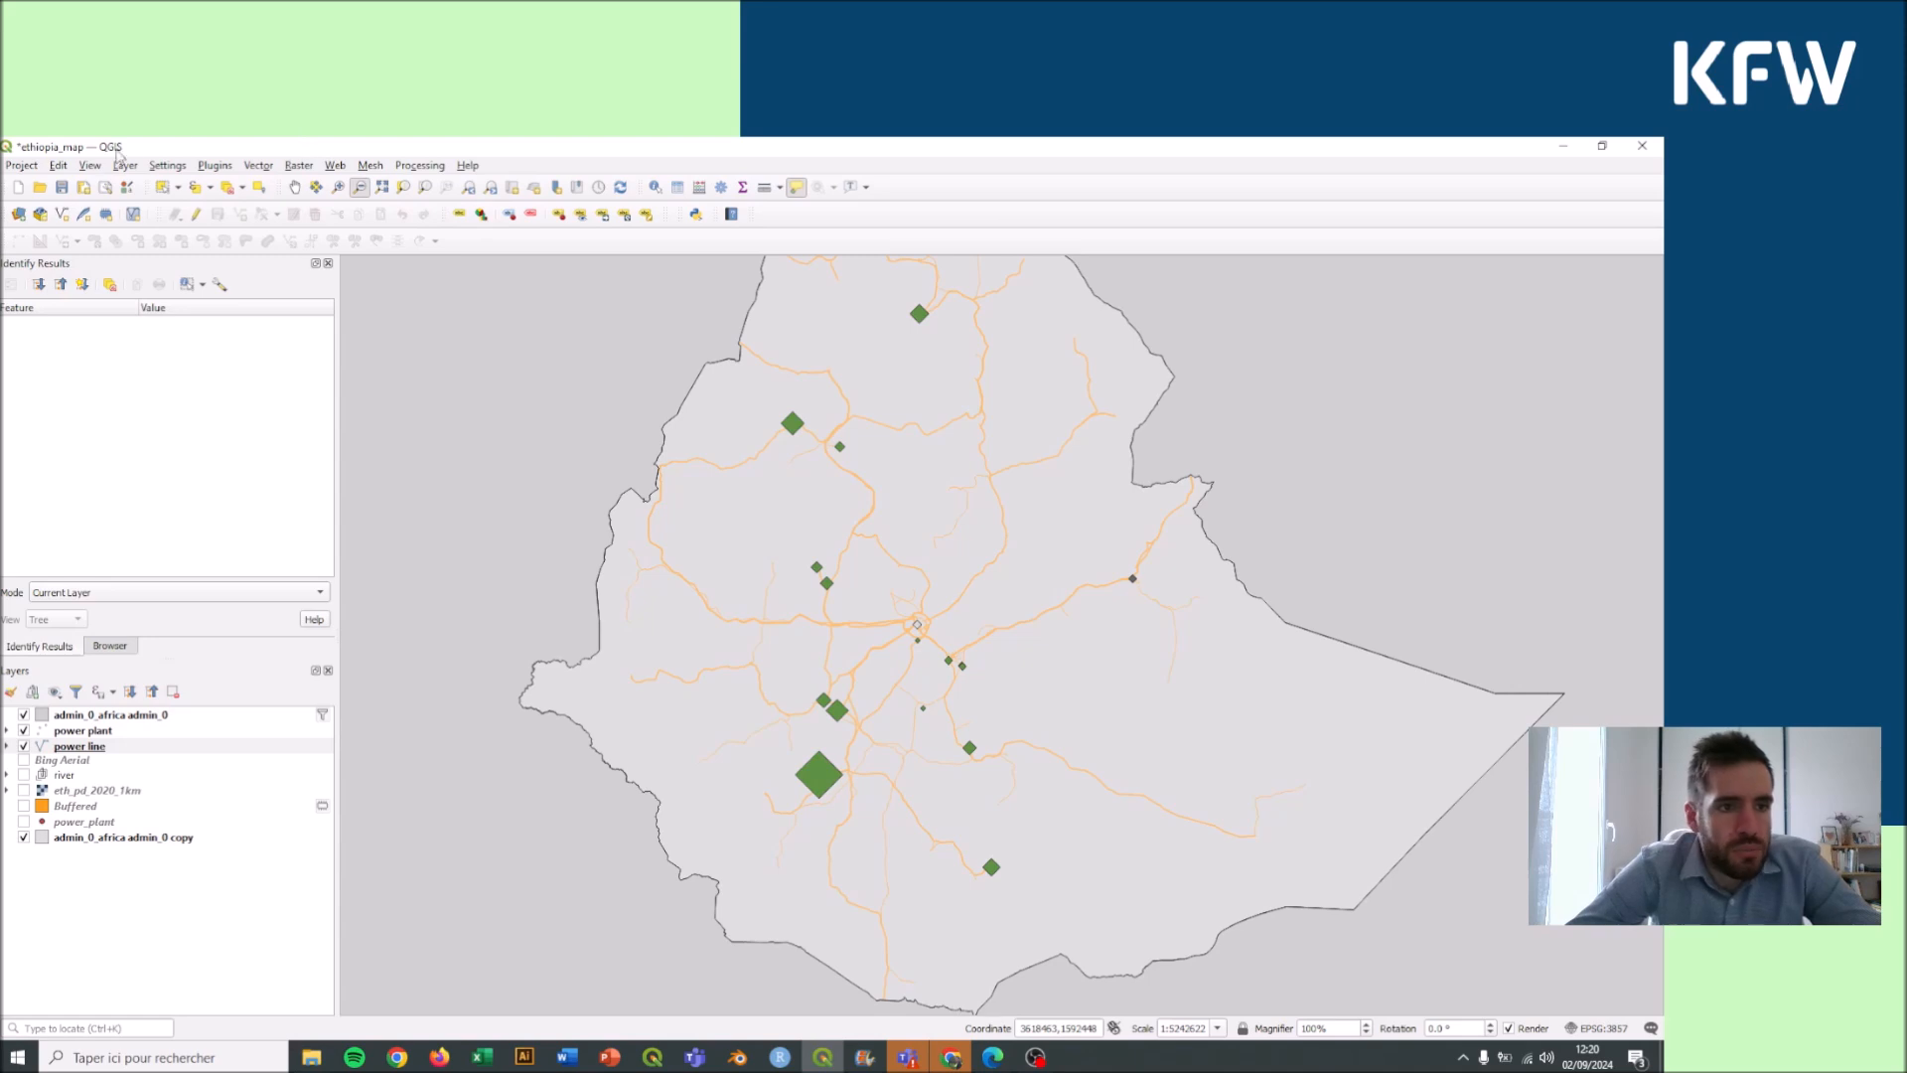
Step: Start exporting the current map view as an image and set the resolution to 300 dpi
{"action": "left_click", "coordinate": [18, 167]}
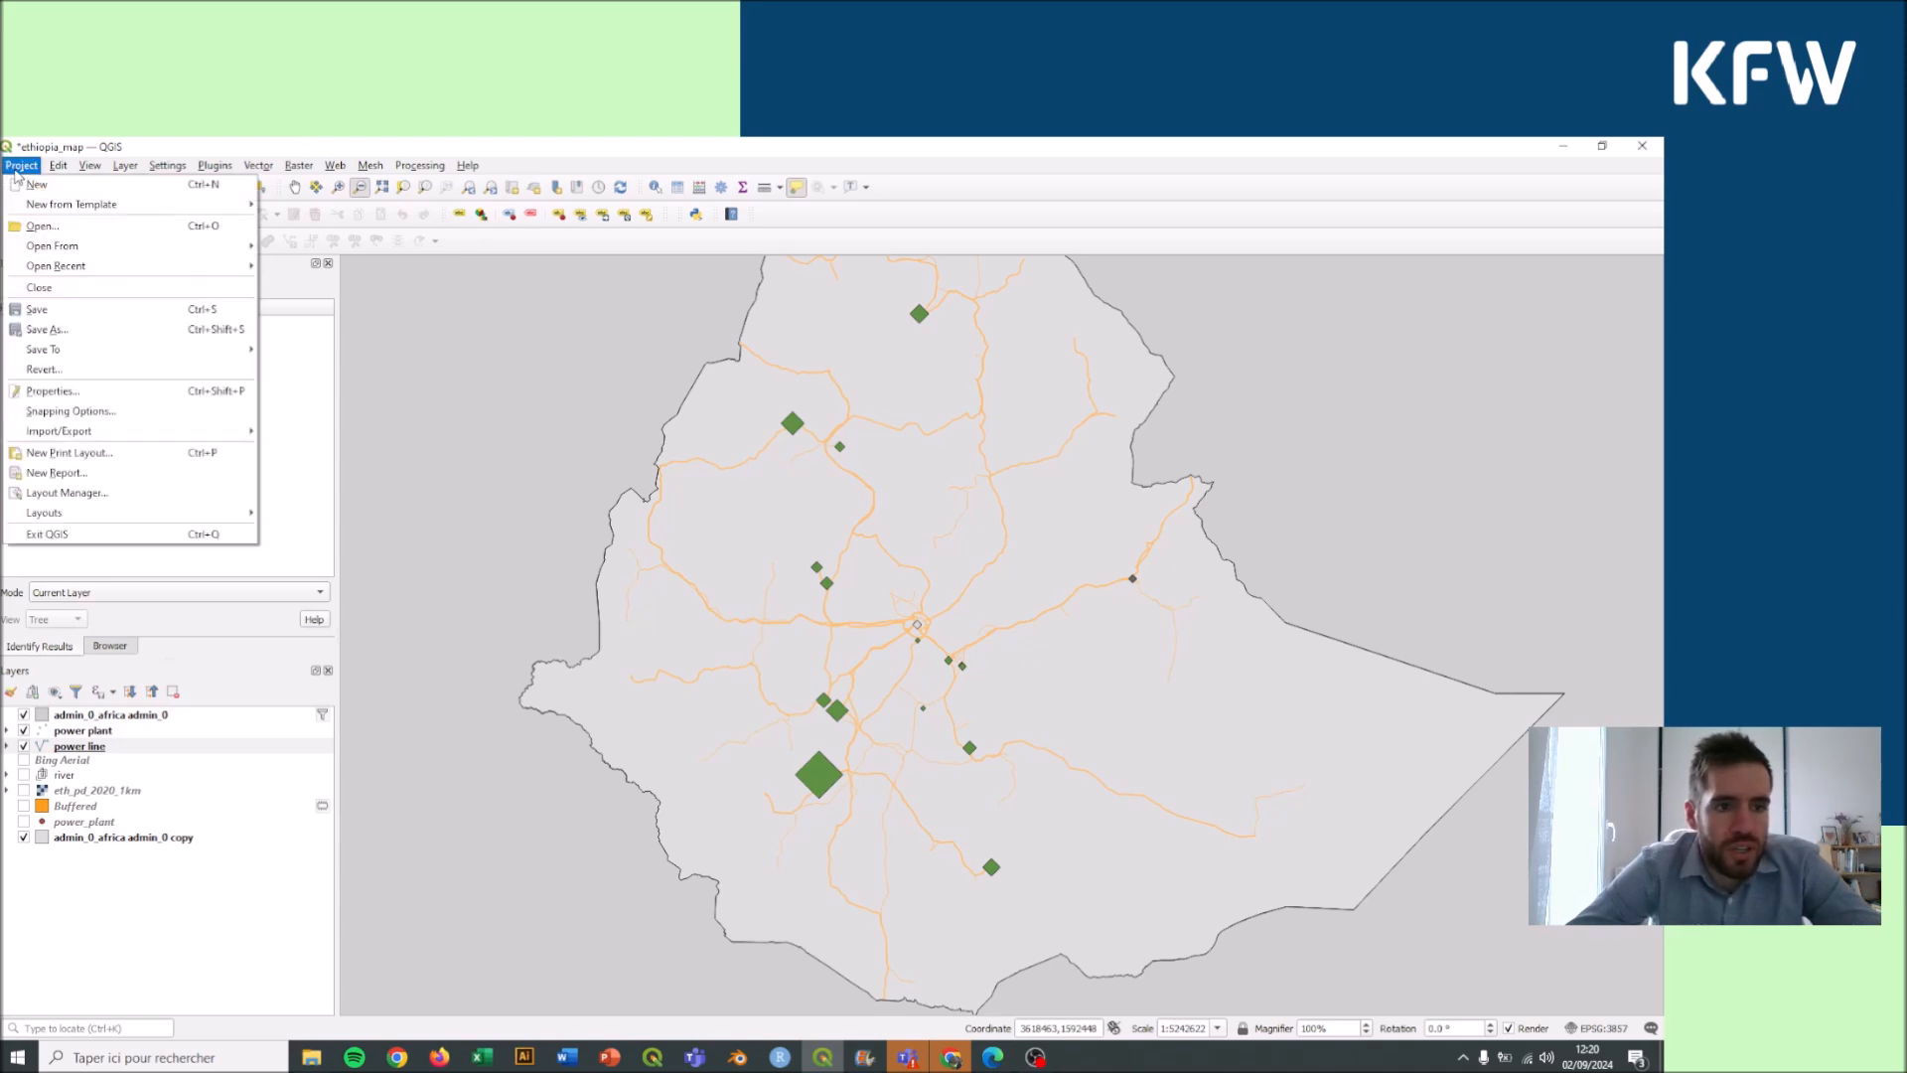
{"action": "mouse_move", "coordinate": [99, 435]}
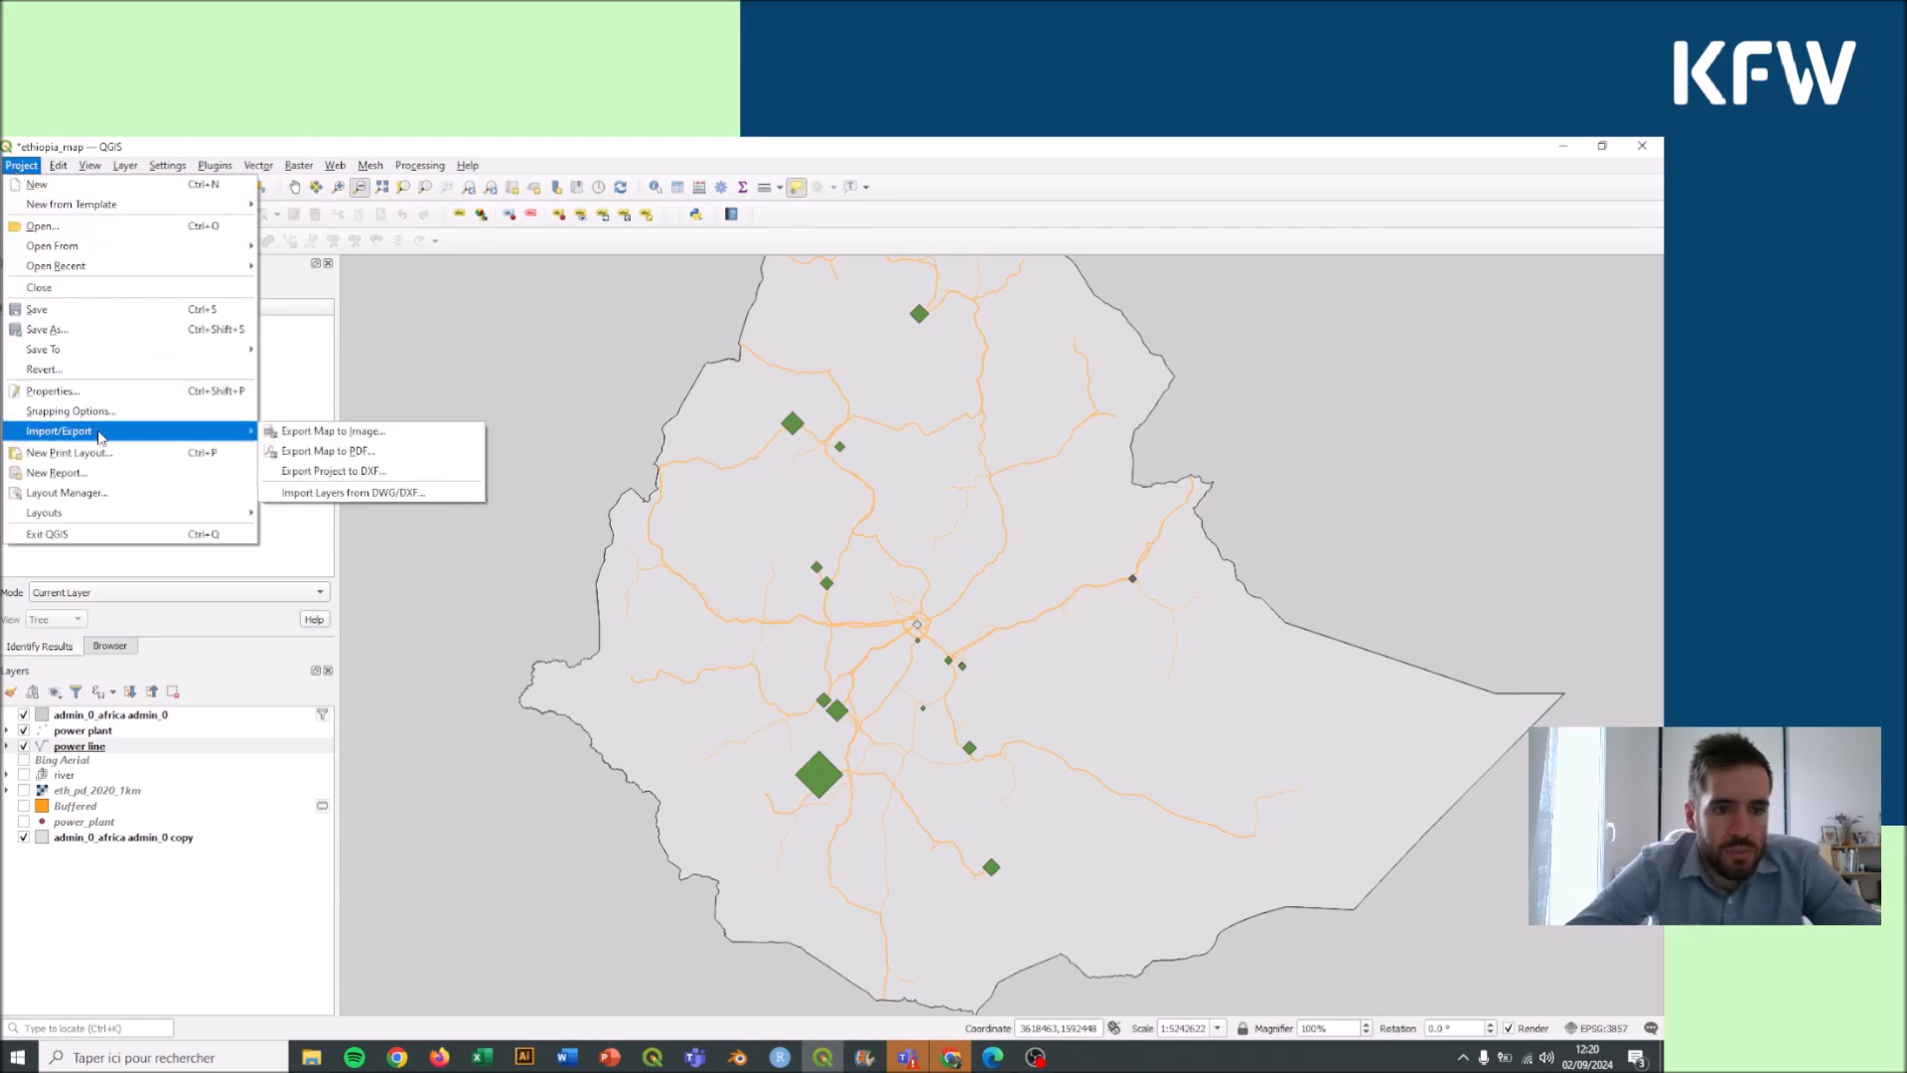
{"action": "left_click", "coordinate": [333, 437]}
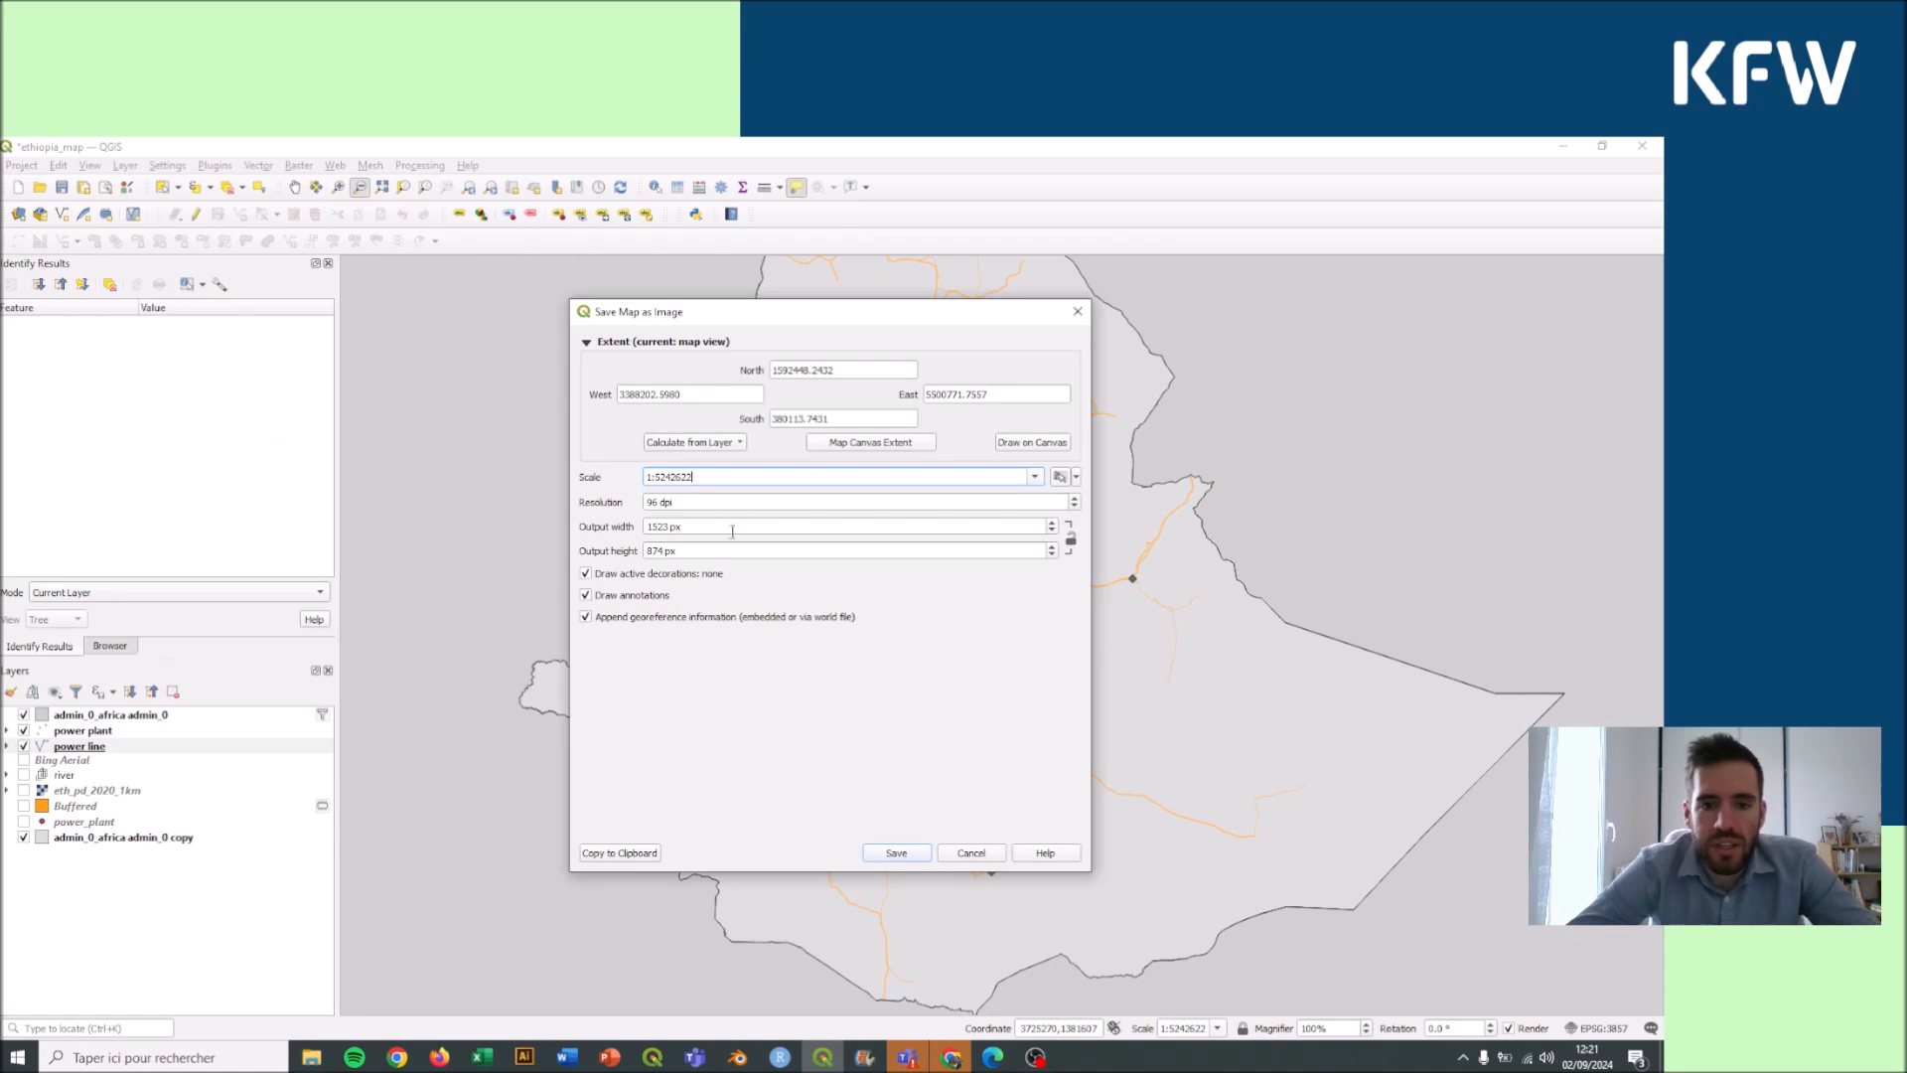
{"action": "left_click", "coordinate": [686, 502]}
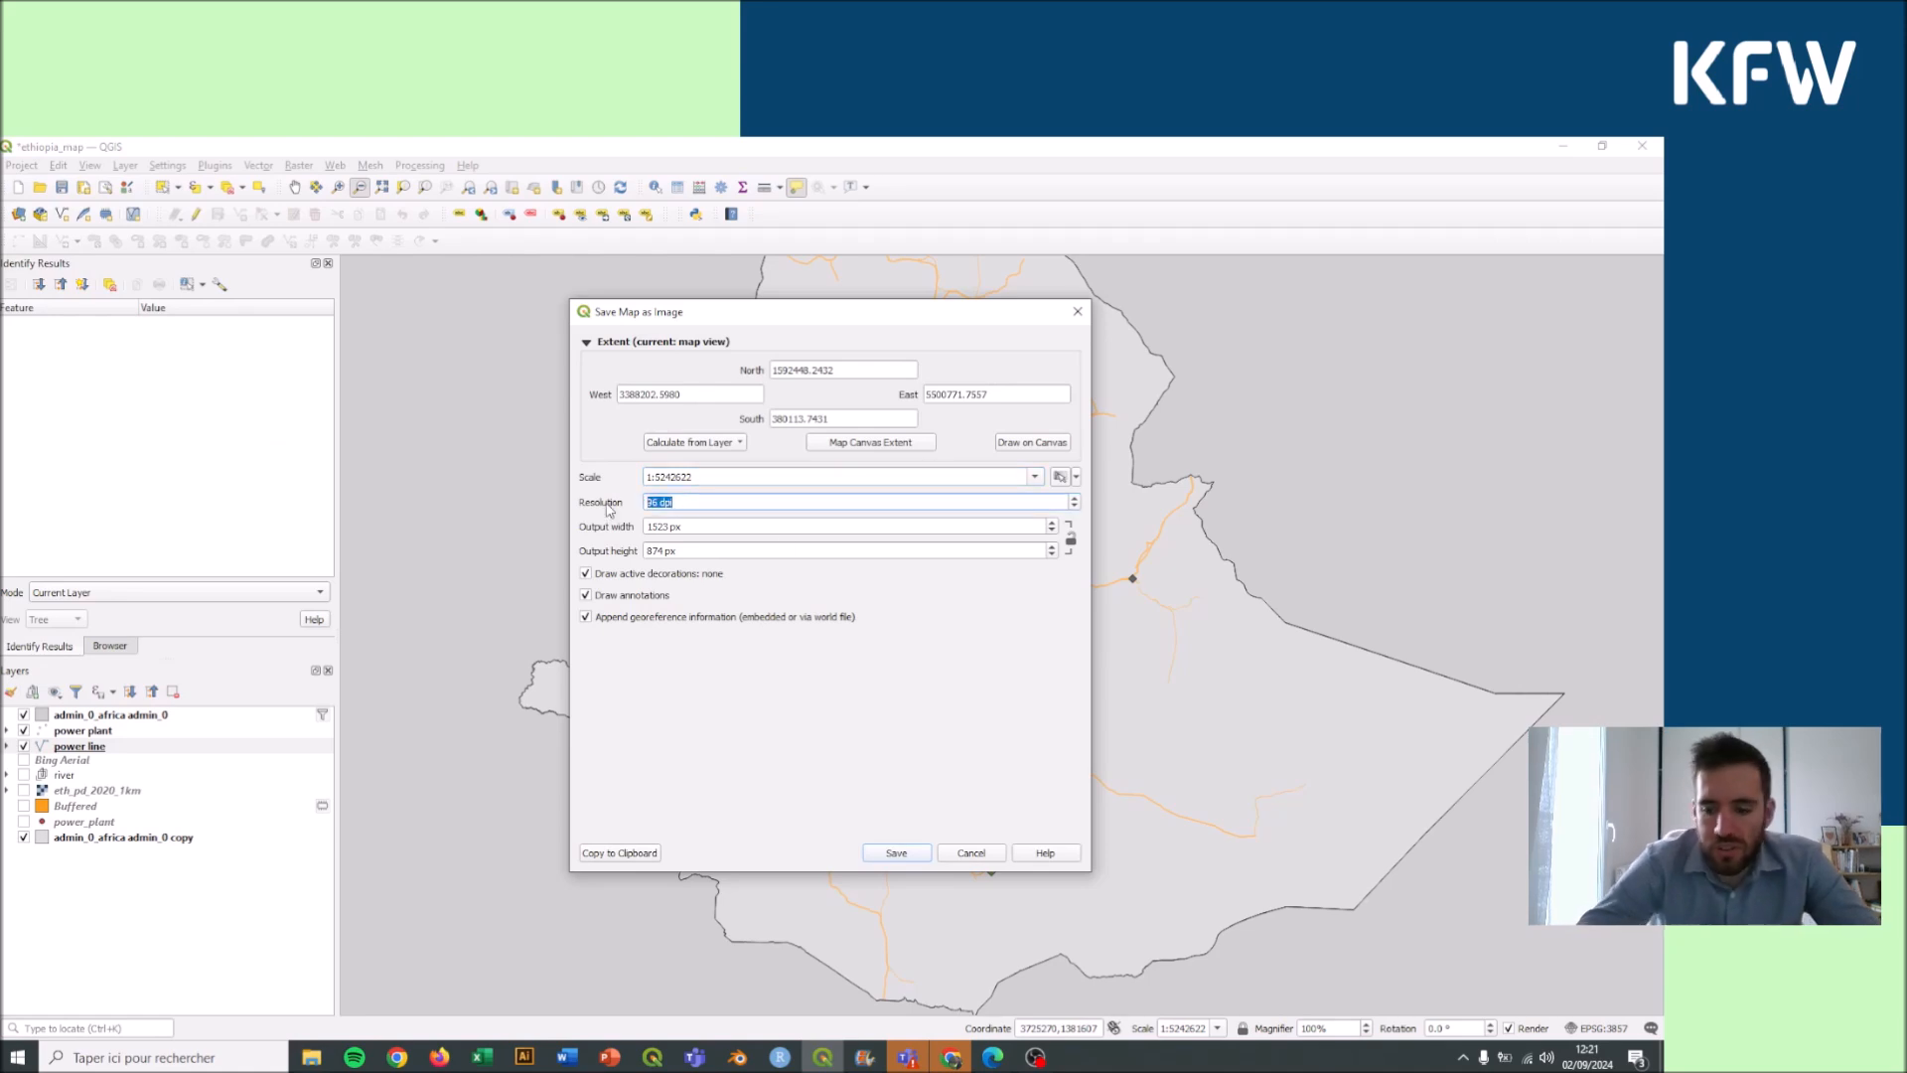
{"action": "type", "text": "300"}
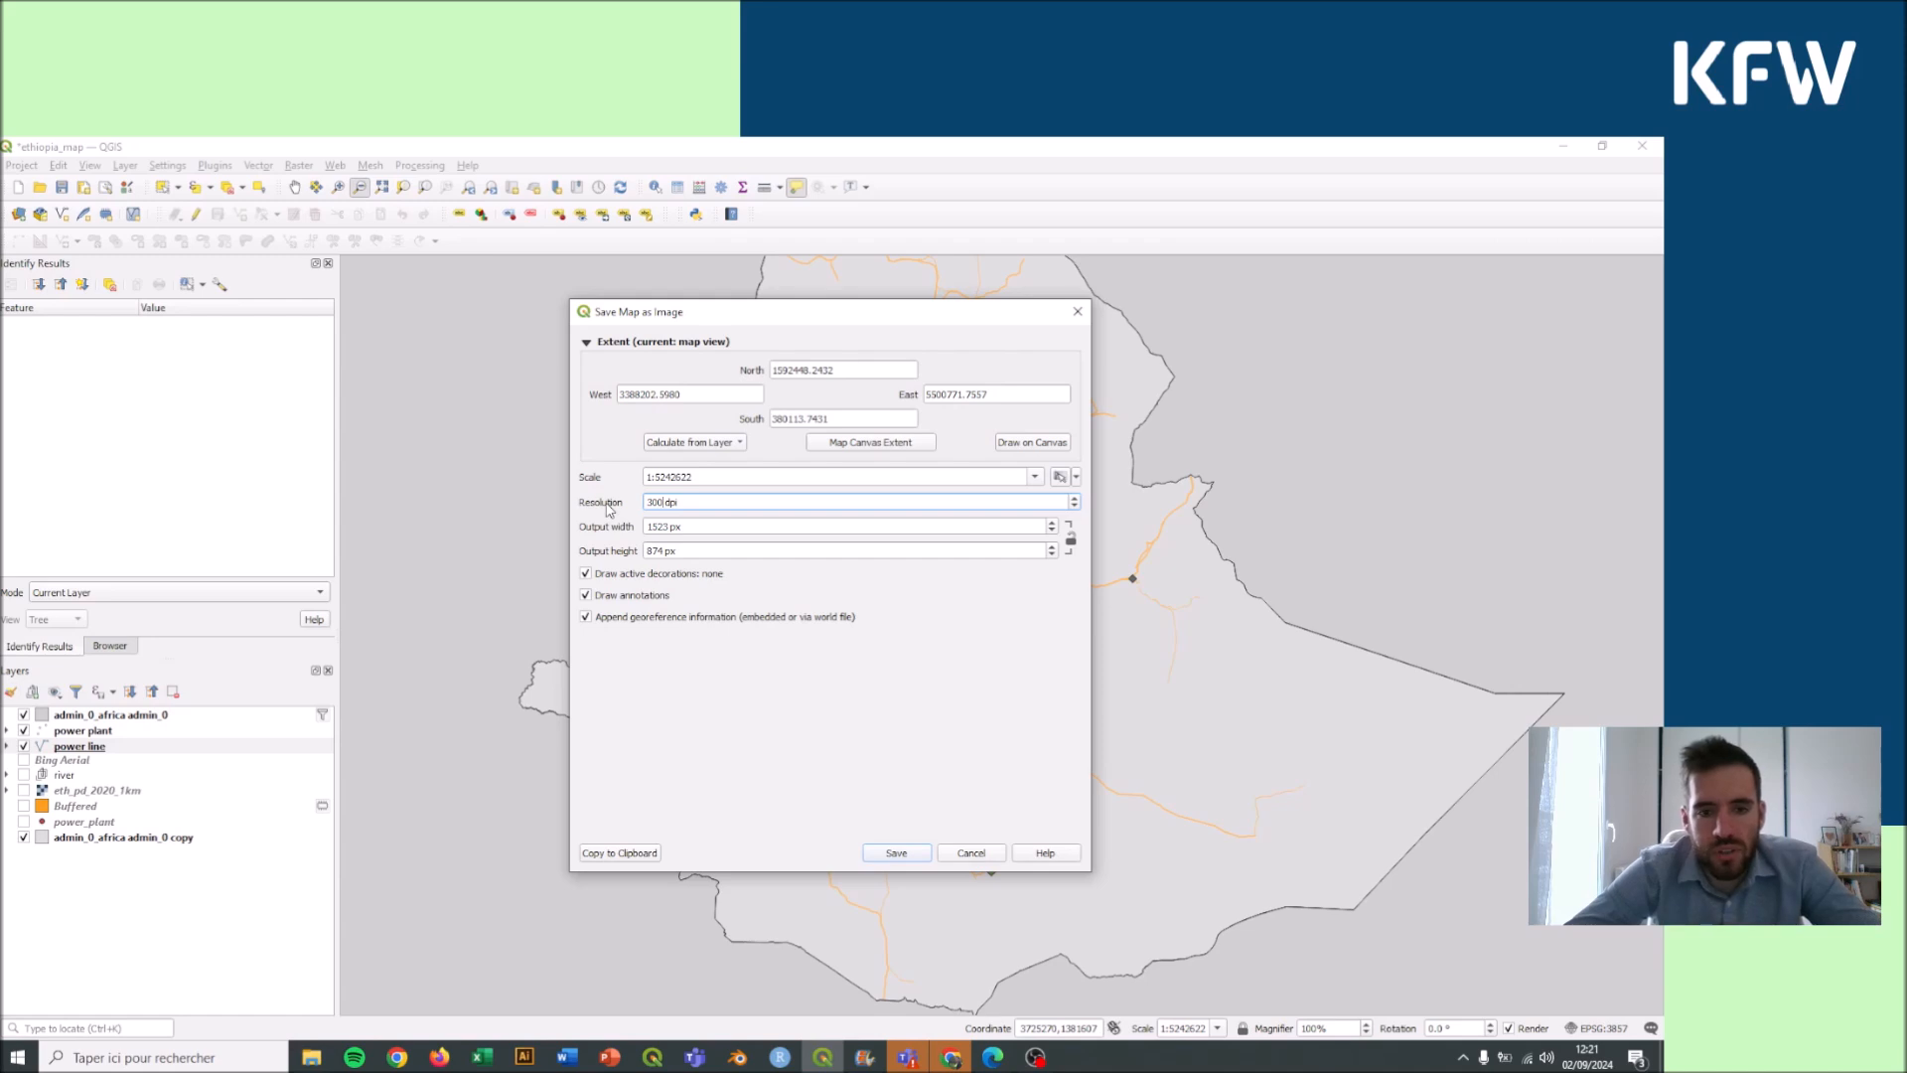
{"action": "left_click", "coordinate": [748, 573]}
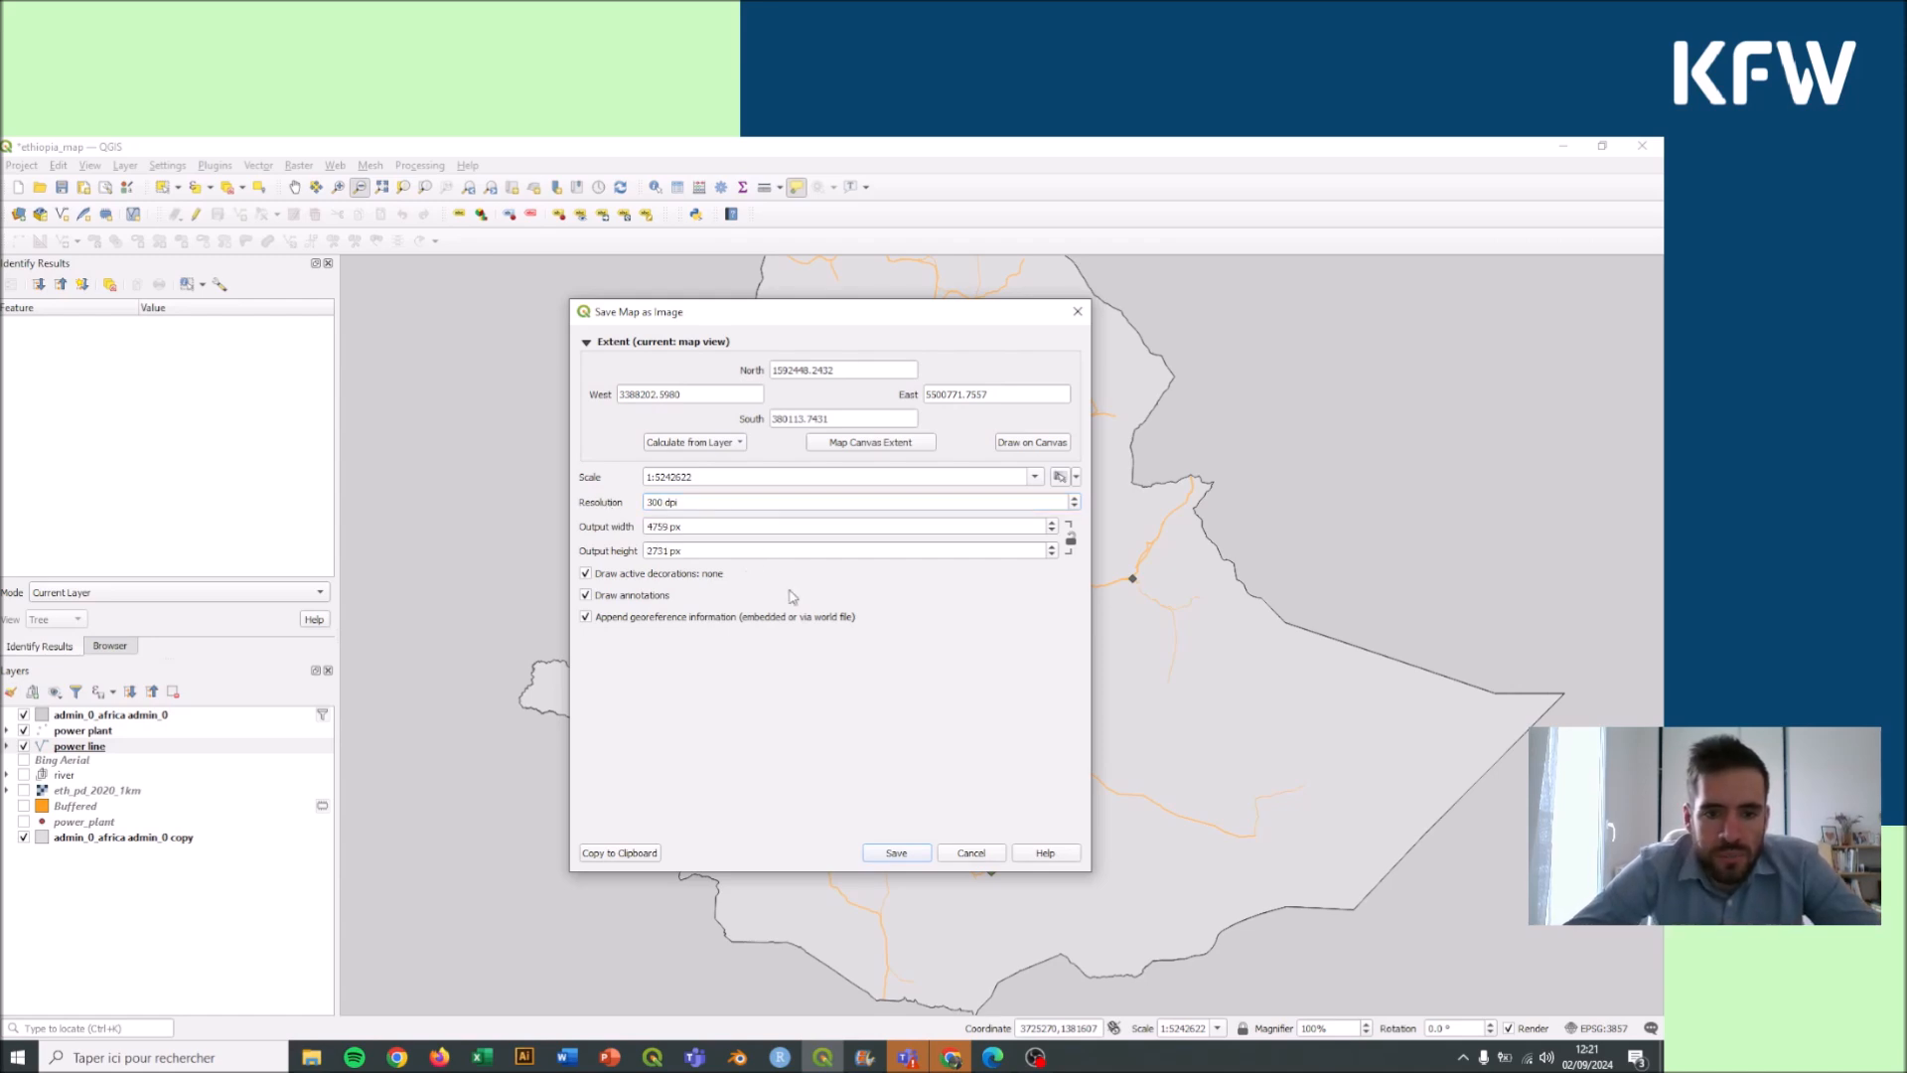
Step: Save the map image in PNG format as map_test in the desktop's ethiopia_map folder
{"action": "left_click", "coordinate": [897, 854]}
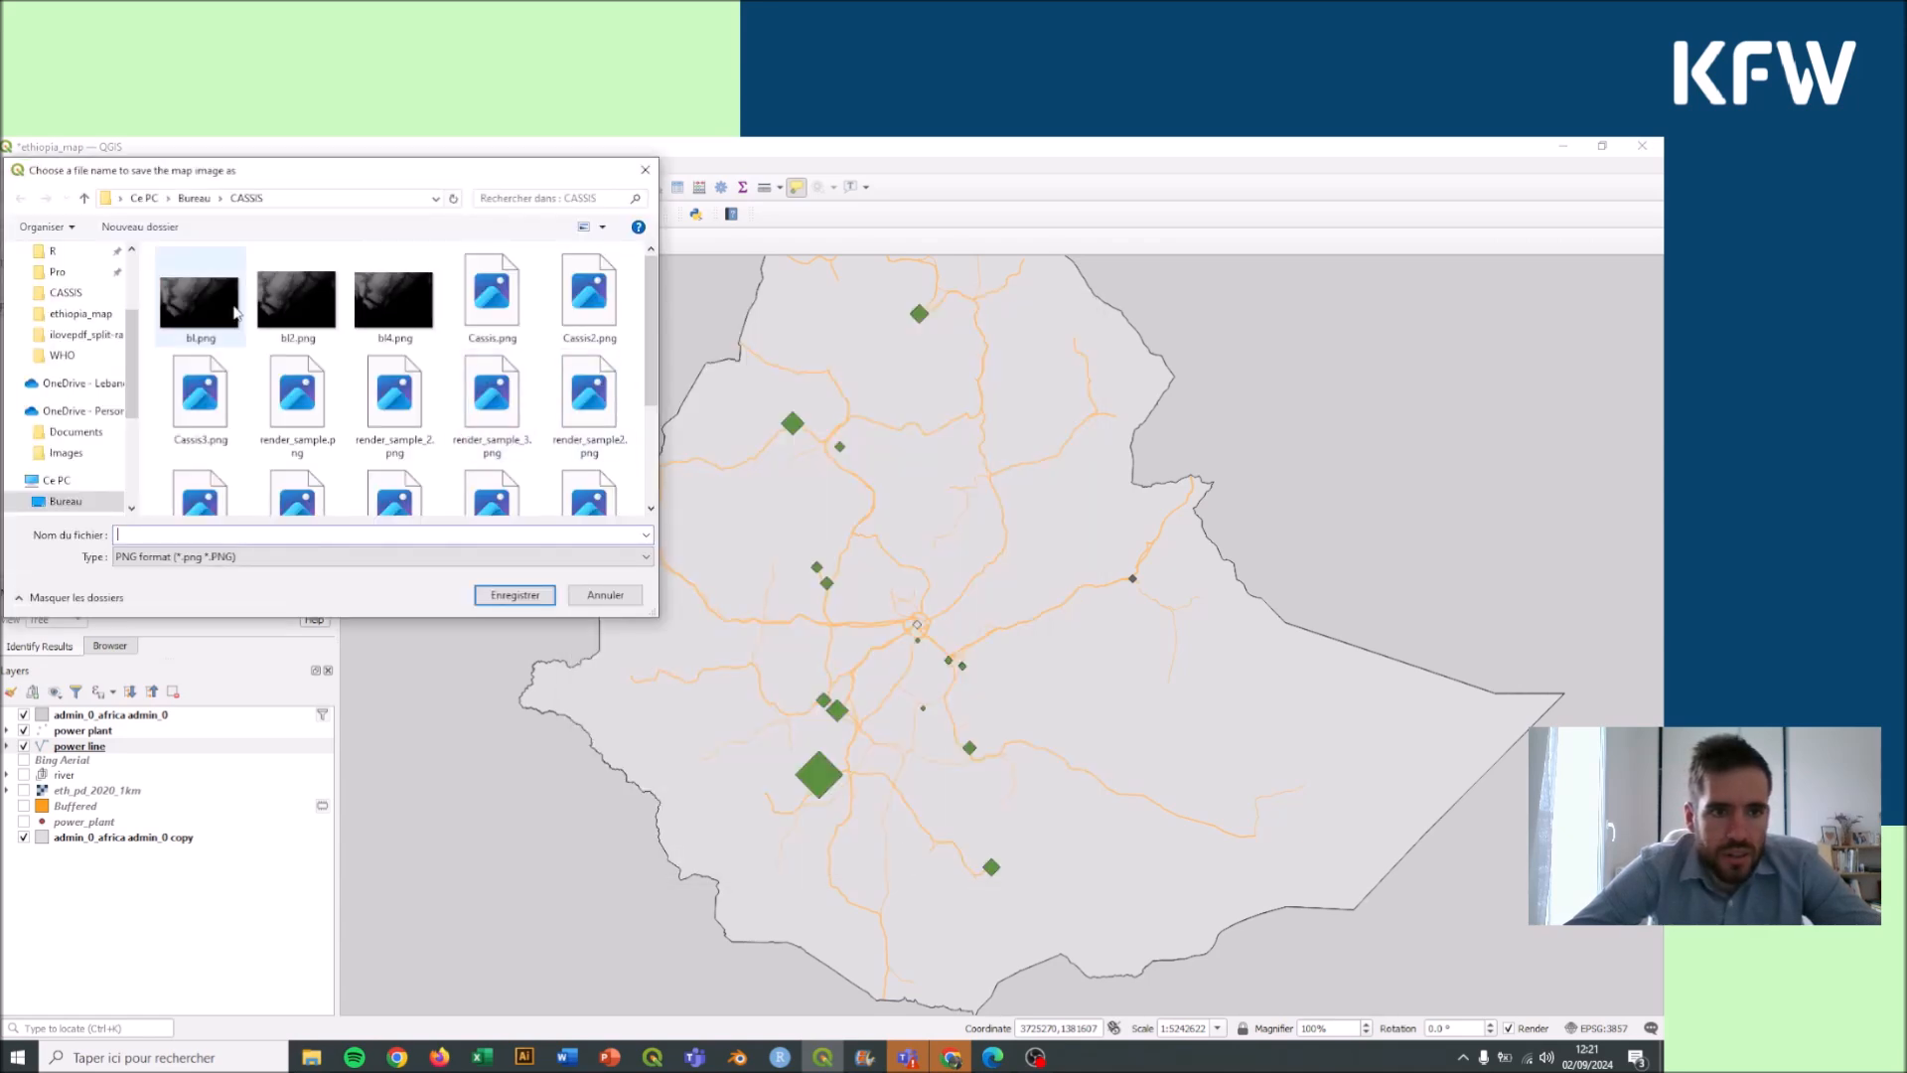
{"action": "left_click", "coordinate": [194, 199]}
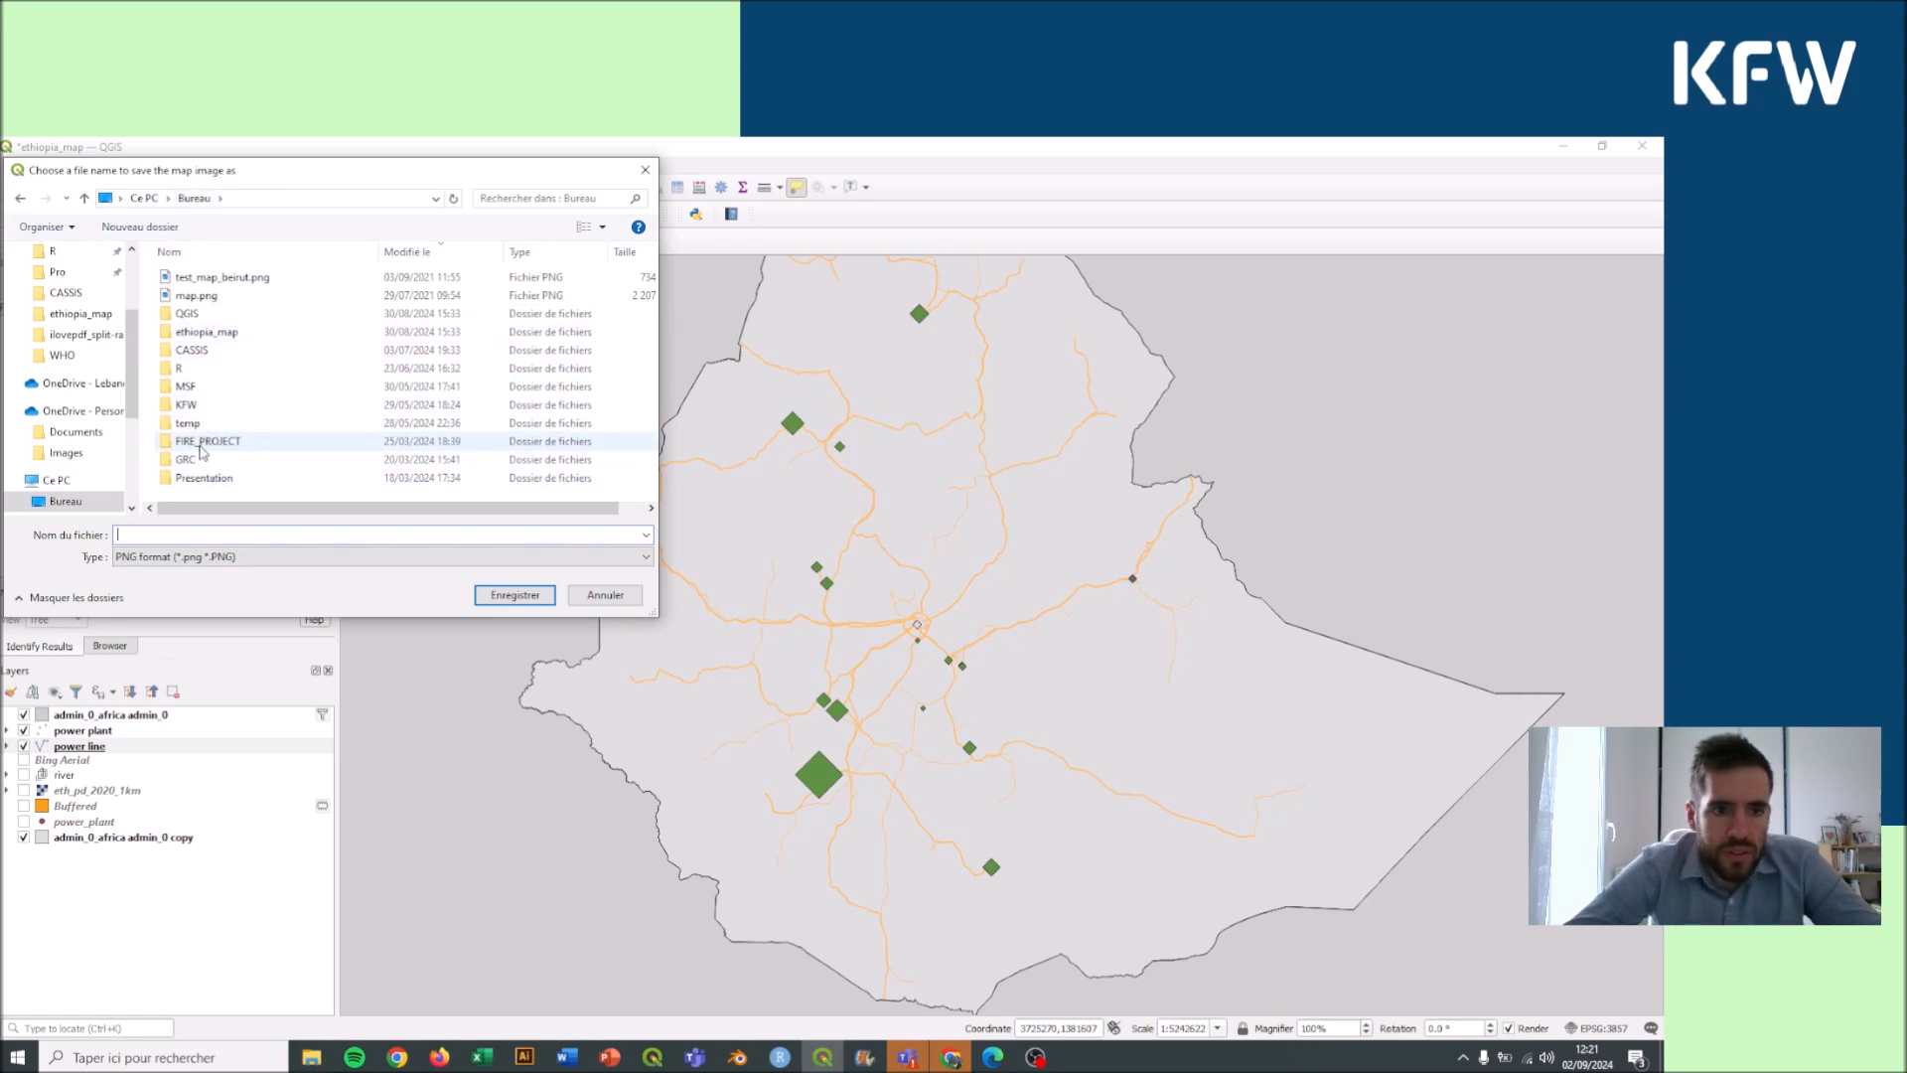
{"action": "left_click", "coordinate": [211, 336]}
{"action": "double_click", "coordinate": [212, 336]}
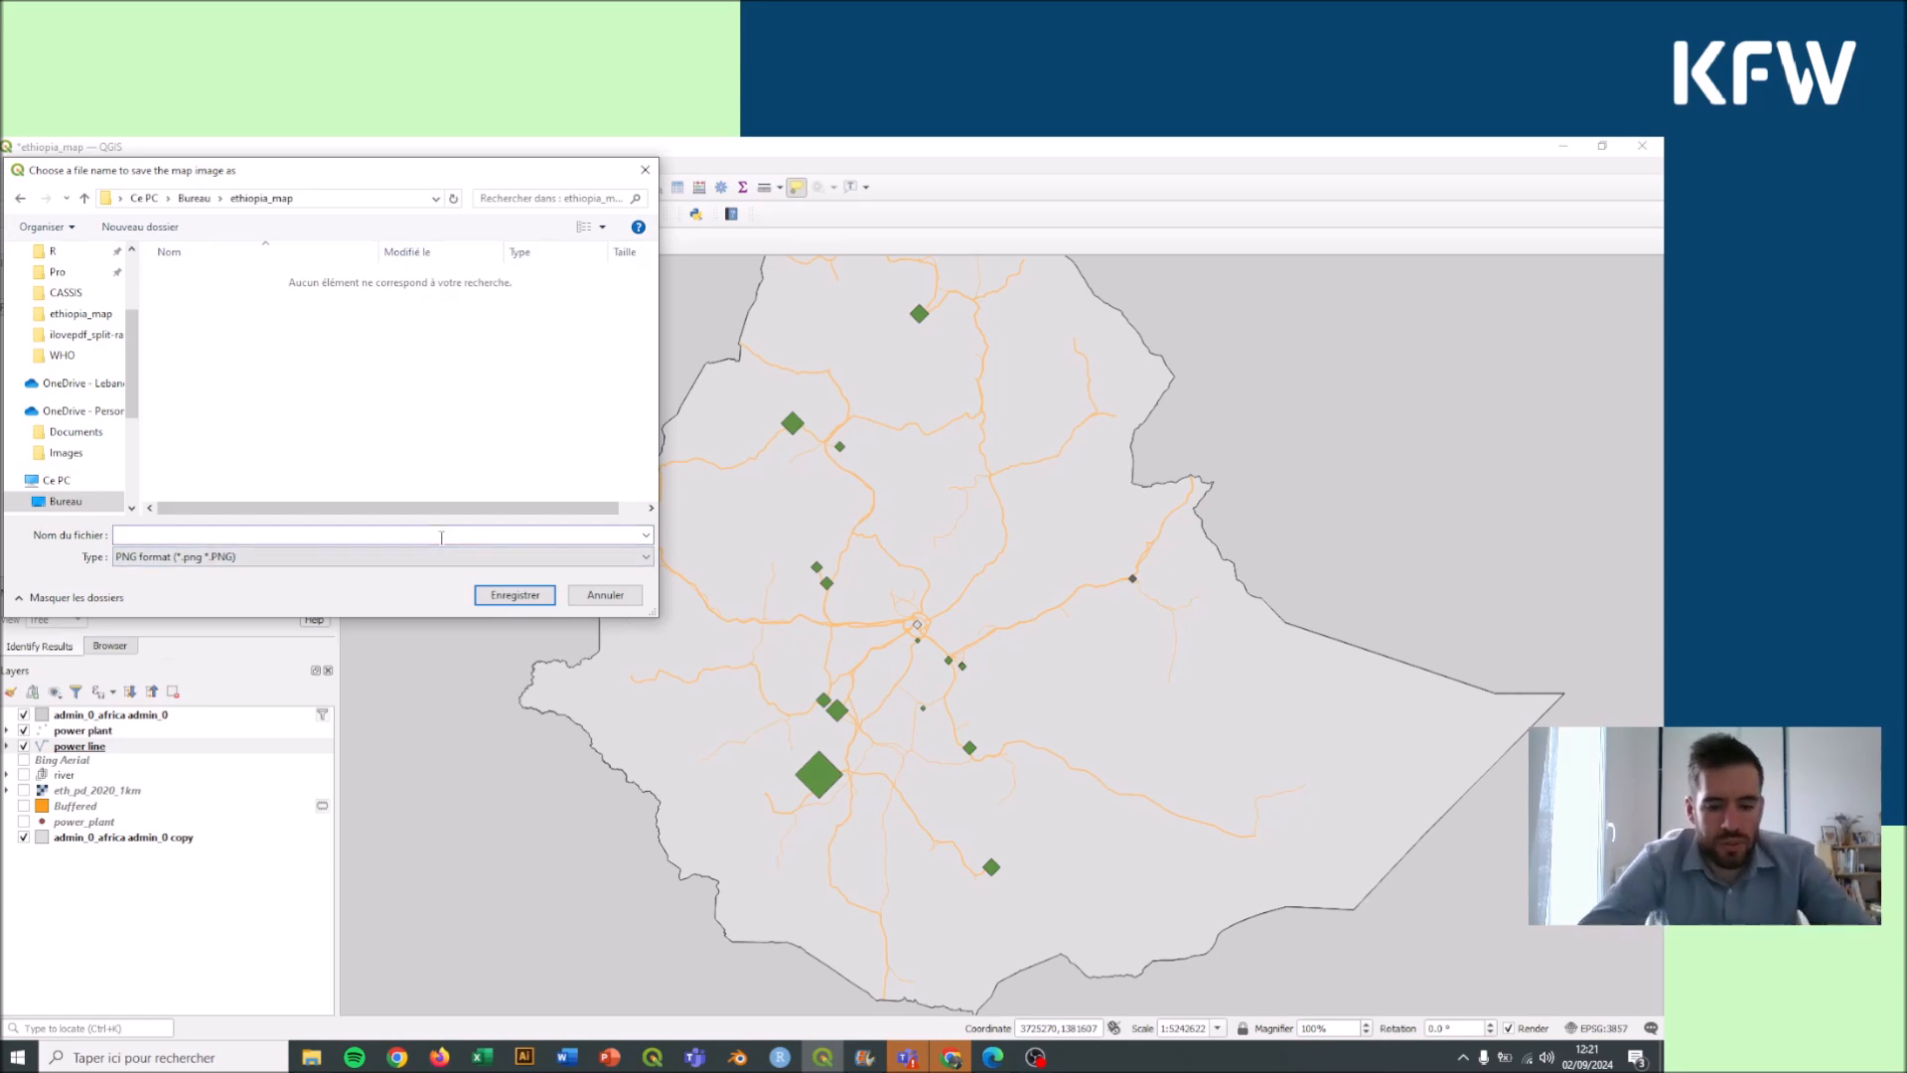
{"action": "type", "text": "map_test"}
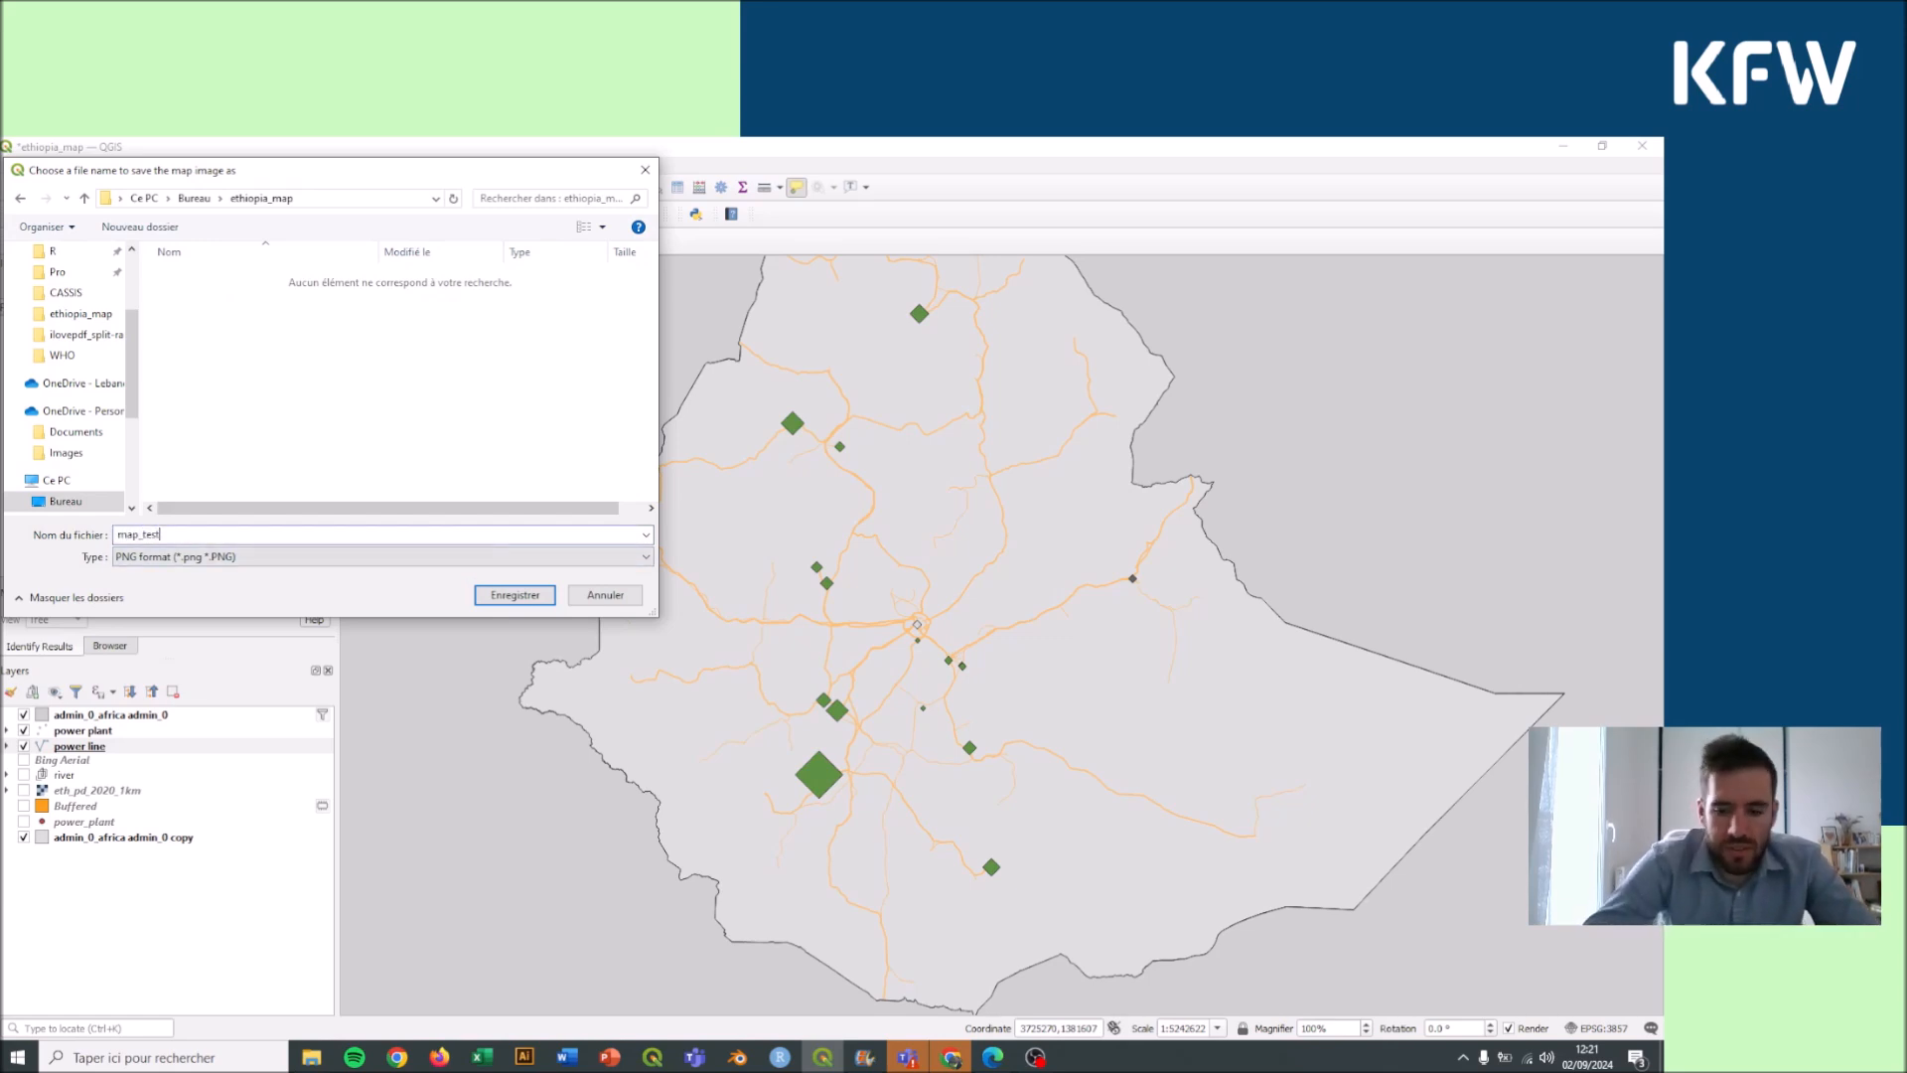
{"action": "key", "text": "Return"}
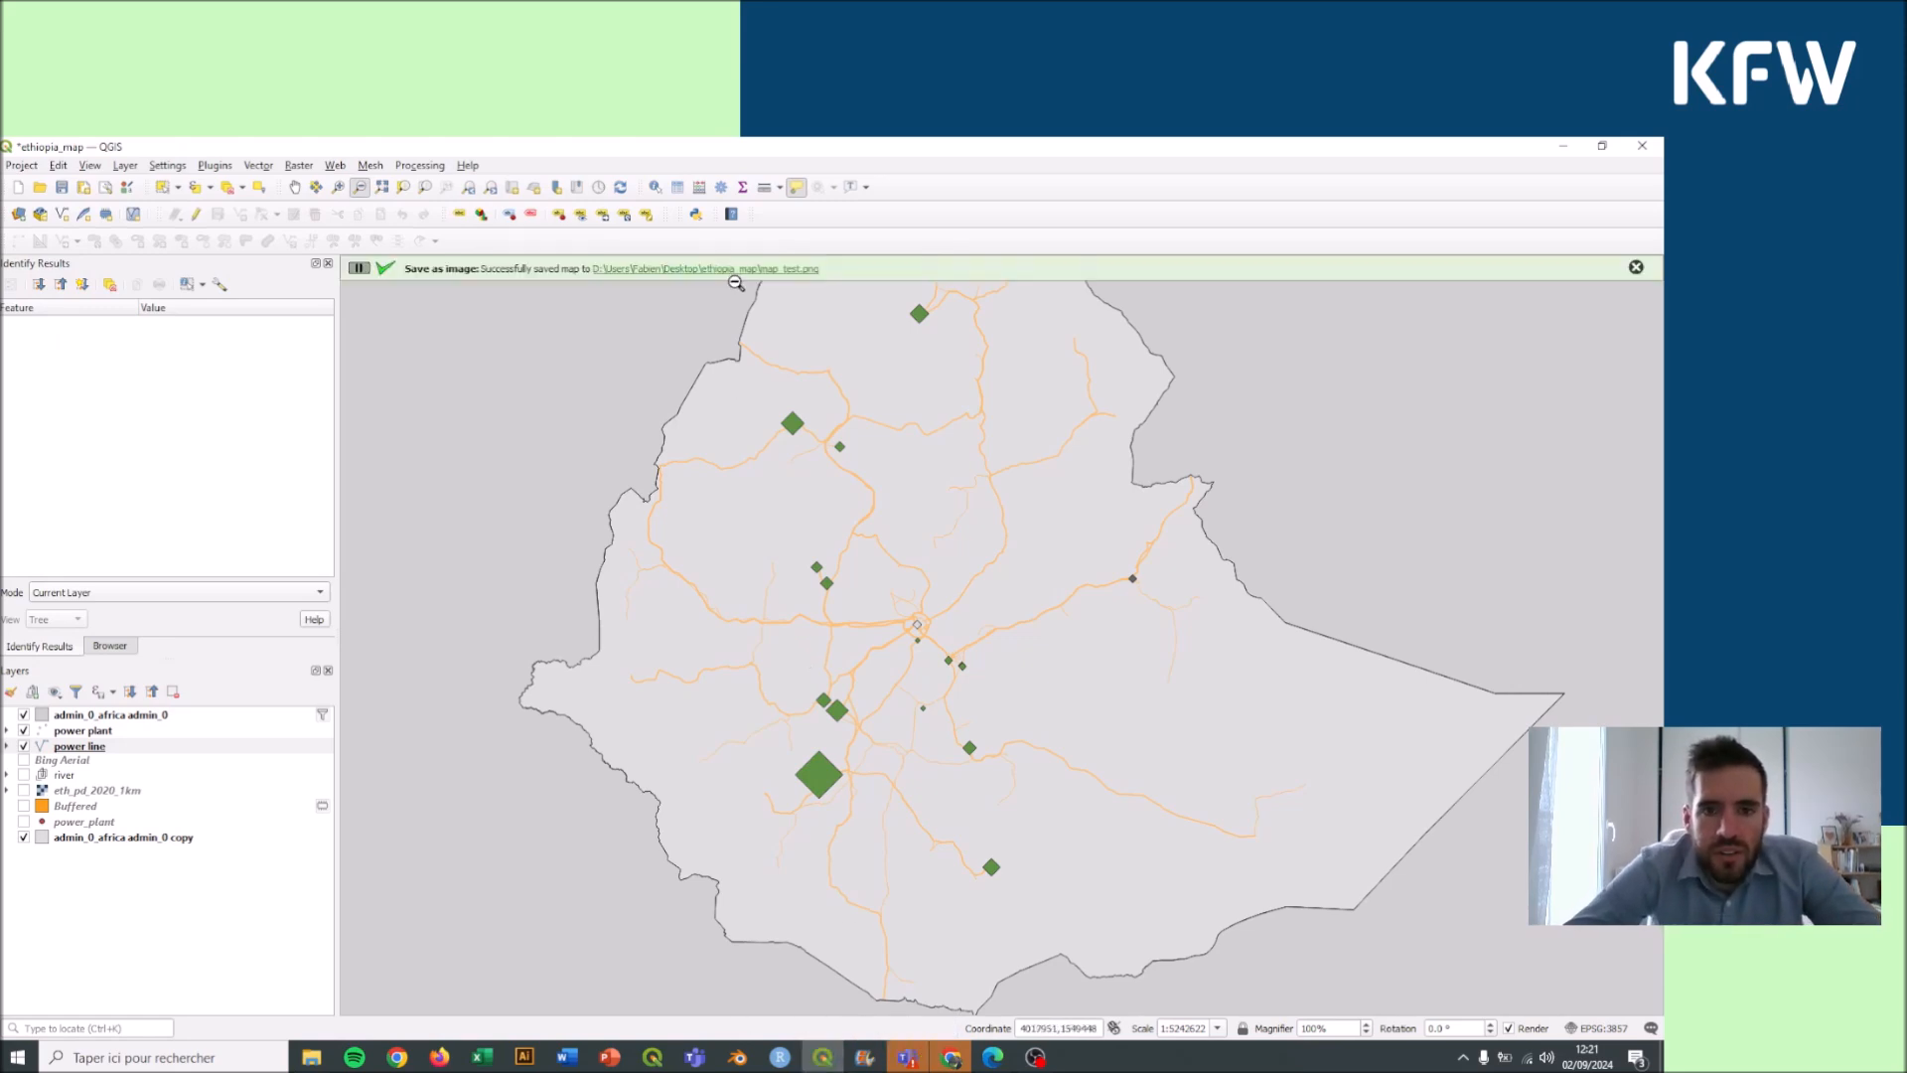
Step: Open the exported map_test.png from its folder to inspect it, and return to the QGIS project
{"action": "left_click", "coordinate": [729, 270]}
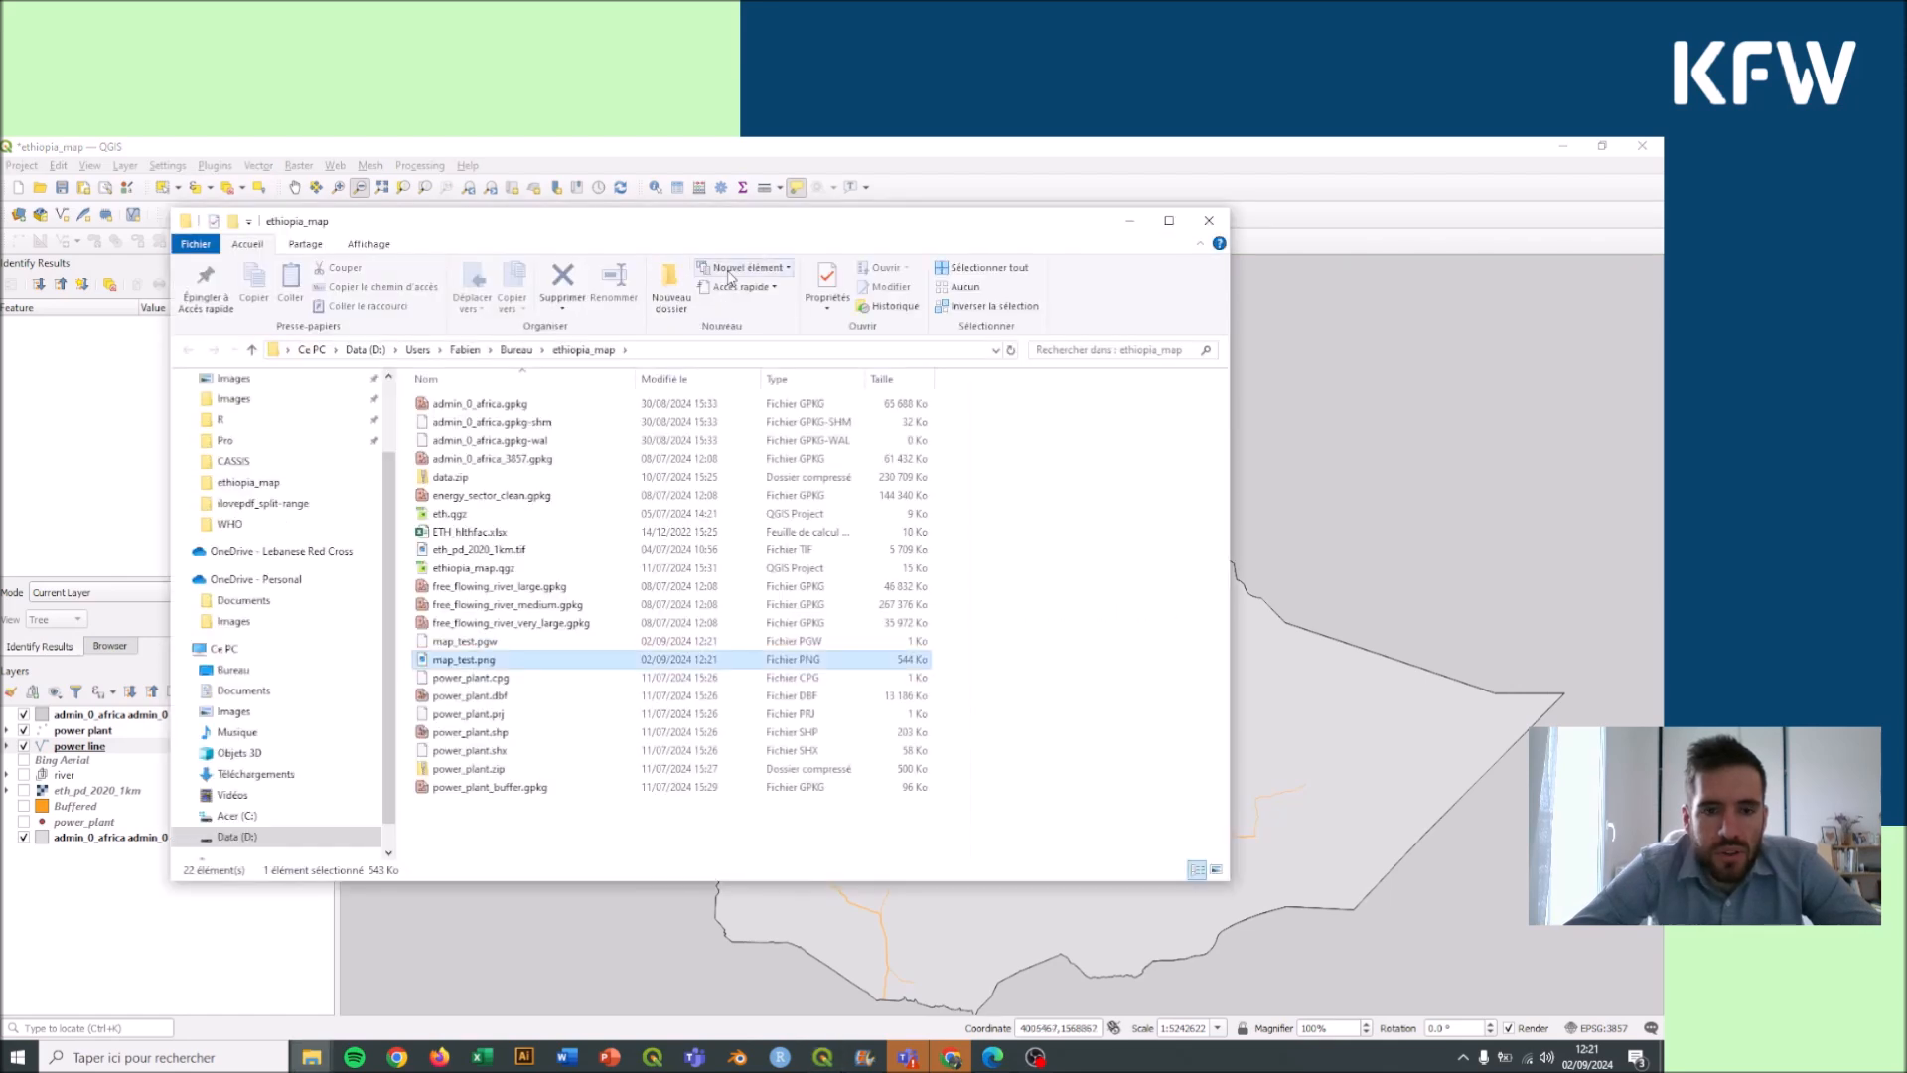
{"action": "double_click", "coordinate": [475, 660]}
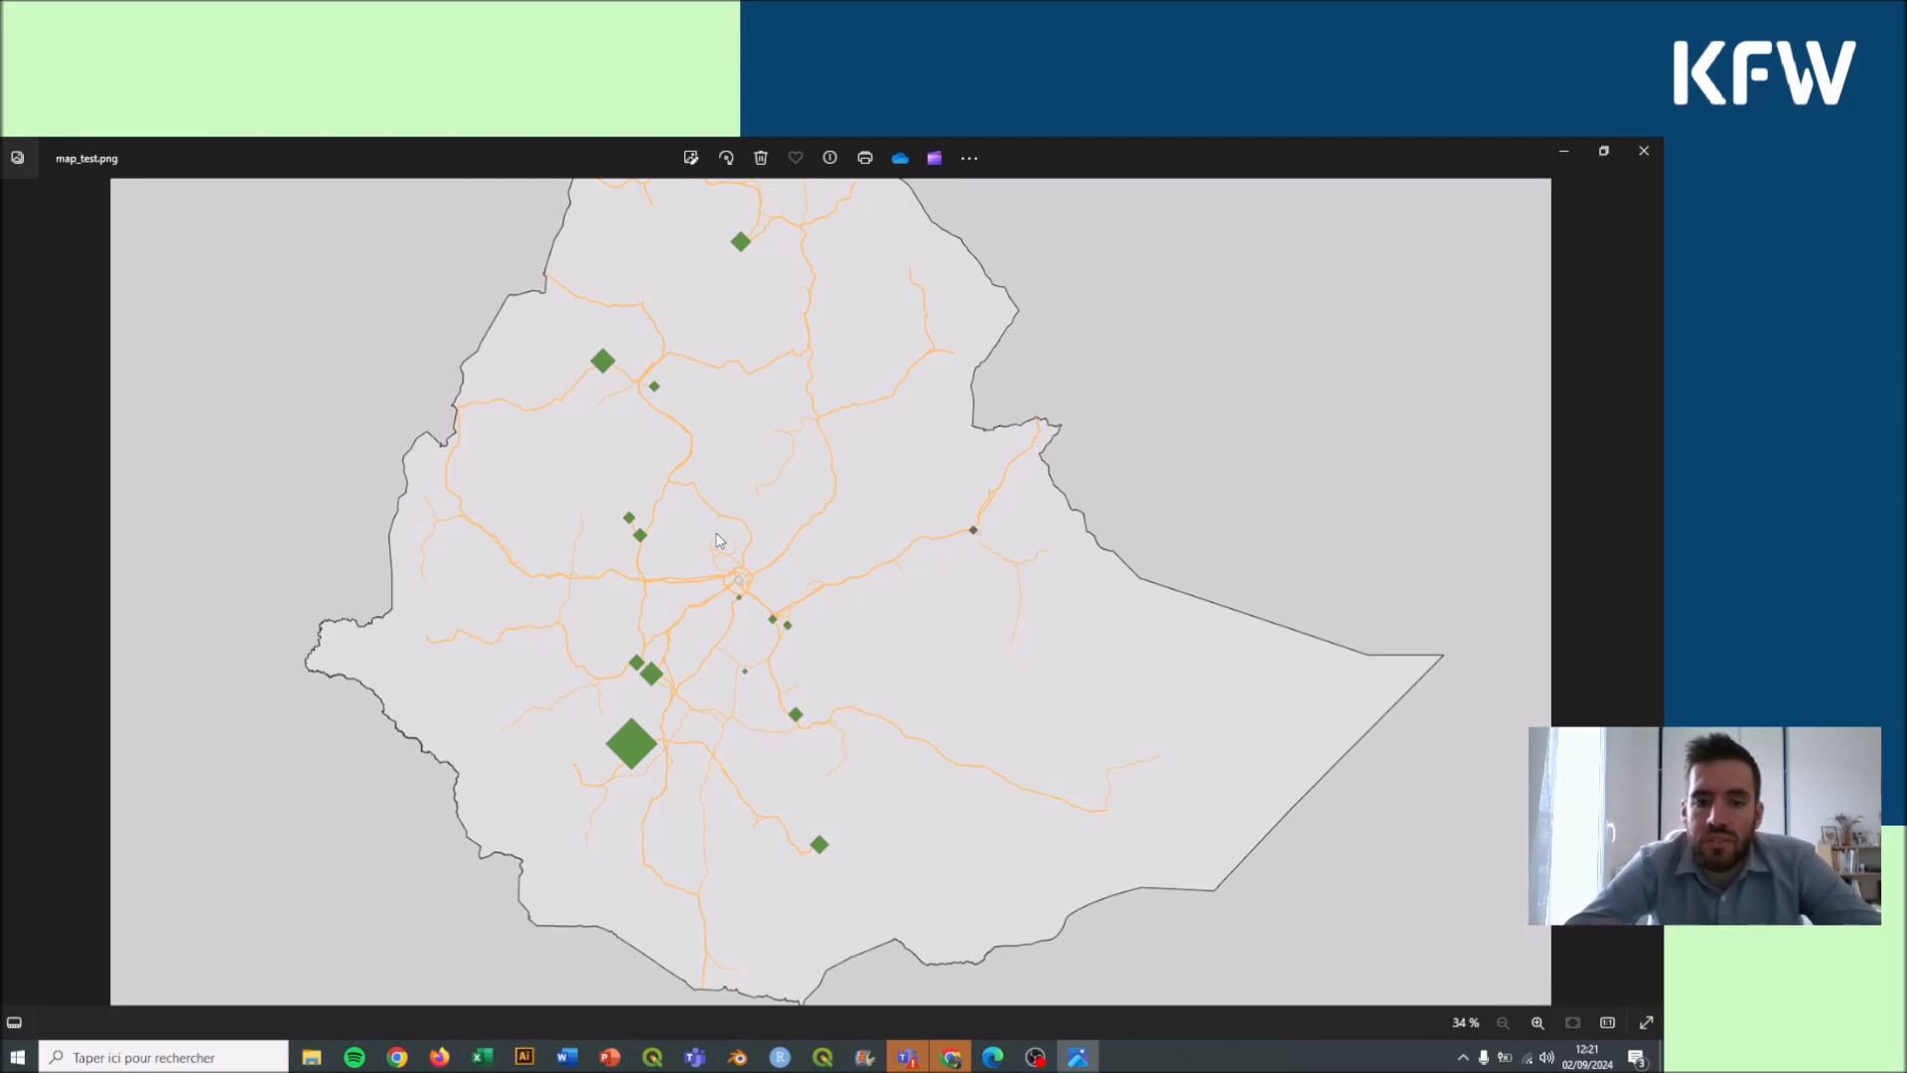
{"action": "left_click", "coordinate": [1644, 157]}
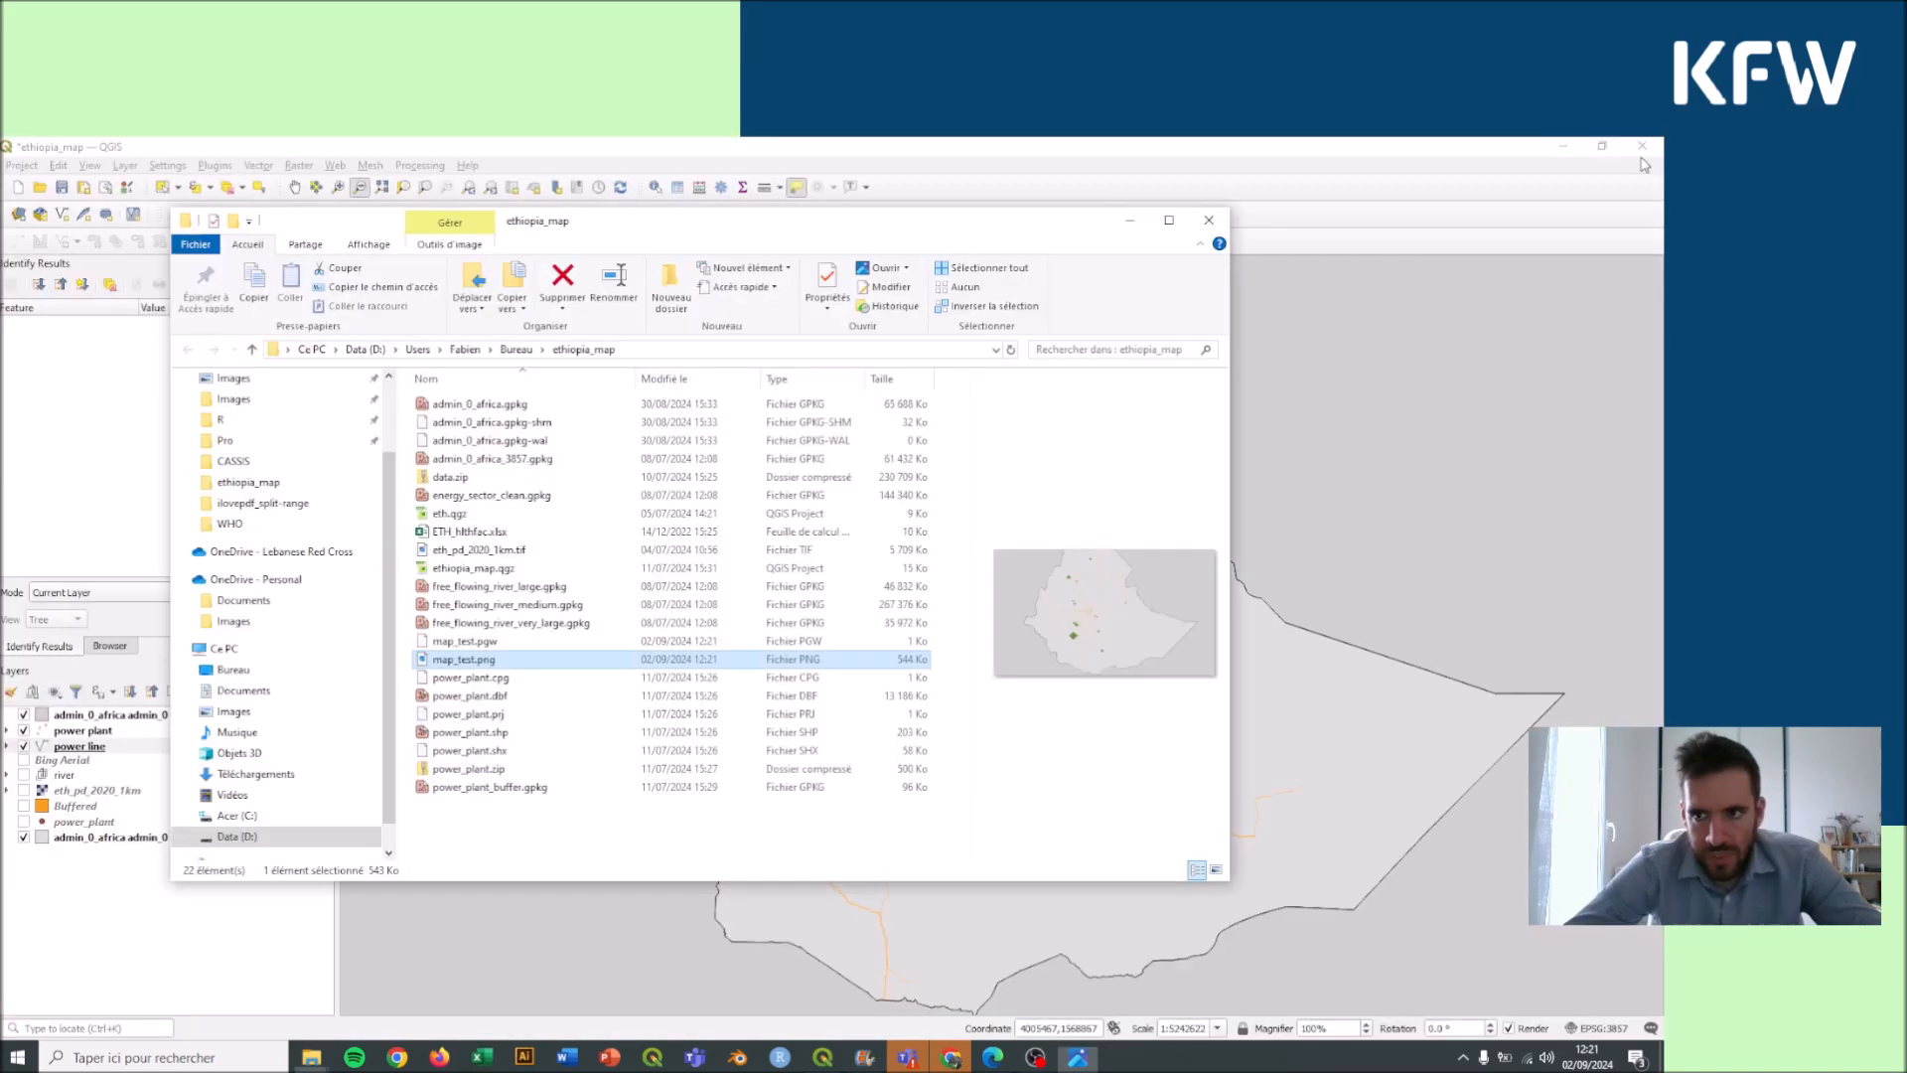
{"action": "left_click", "coordinate": [1131, 221]}
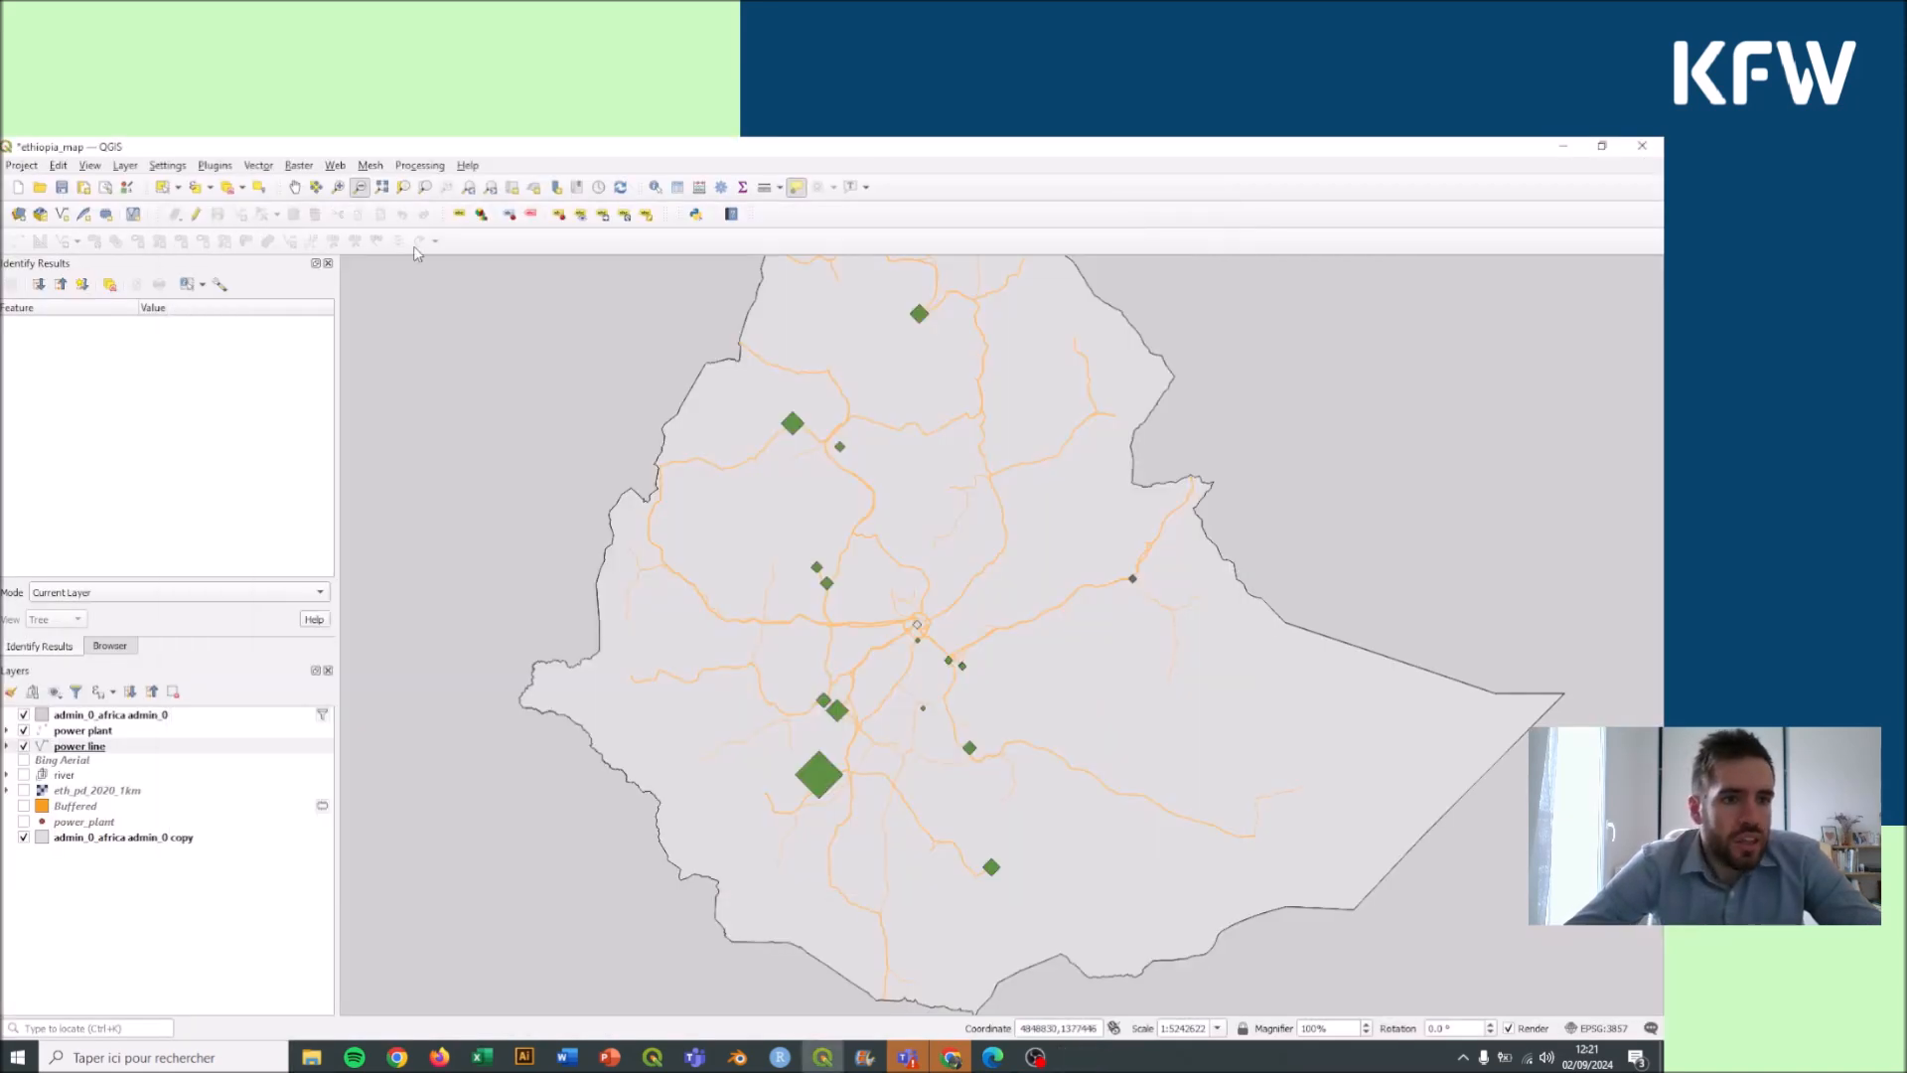
Step: Create a new print layout titled "Map Ethiopia Energy"
{"action": "left_click", "coordinate": [21, 166]}
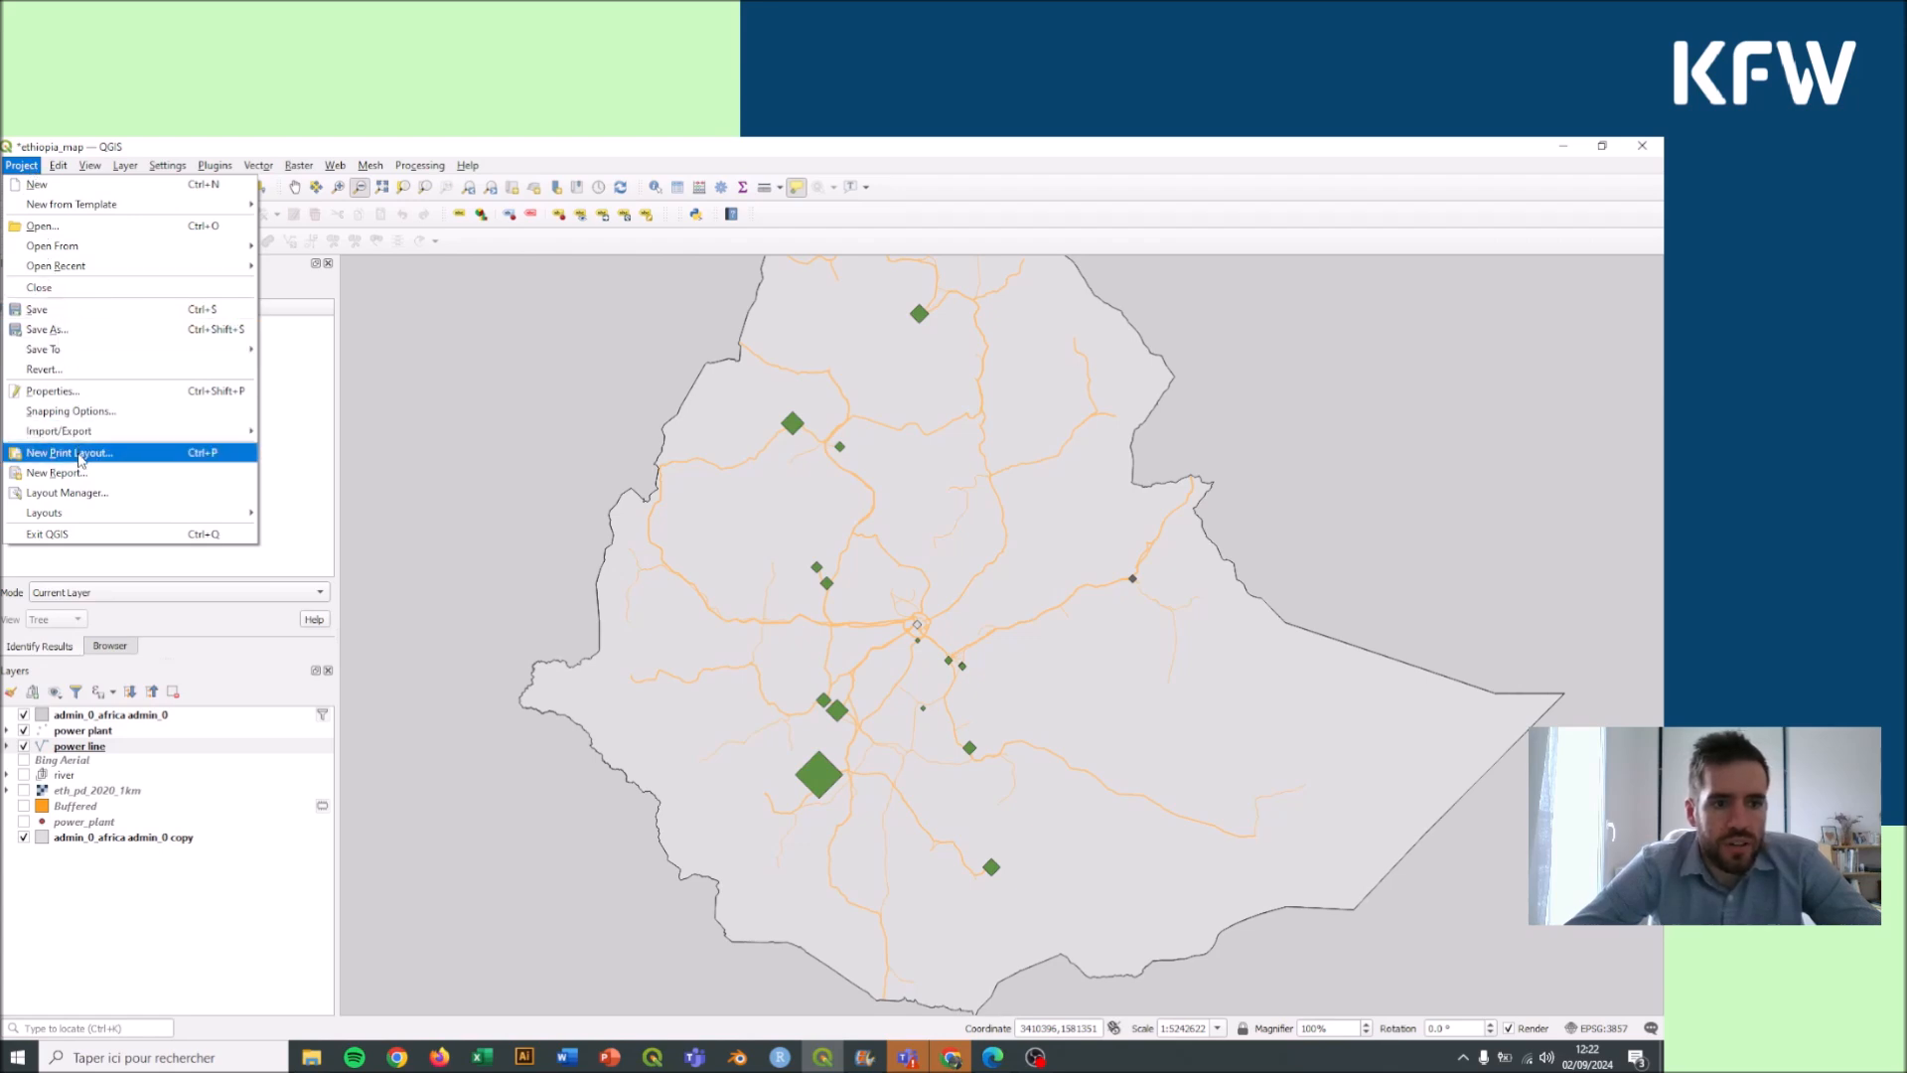
{"action": "left_click", "coordinate": [565, 464]}
{"action": "left_click", "coordinate": [564, 464]}
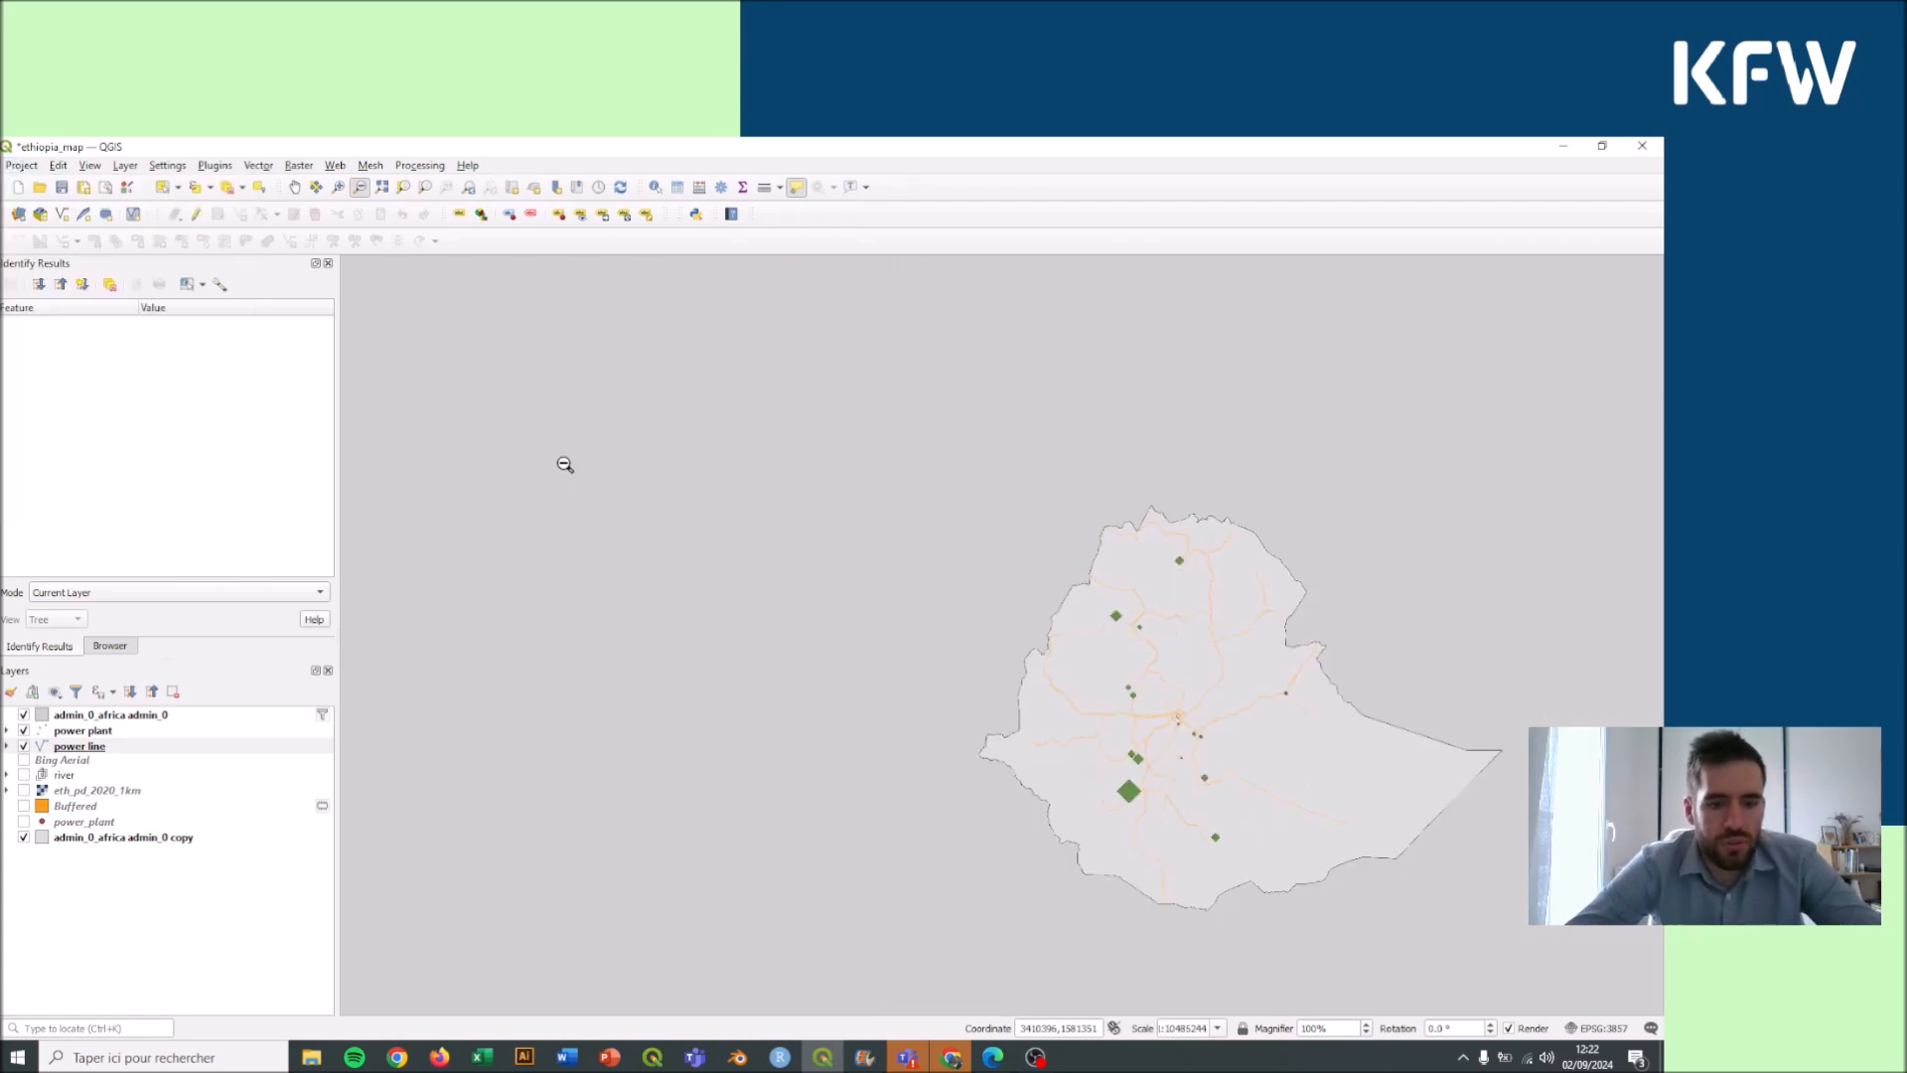
{"action": "key", "text": "ctrl+p"}
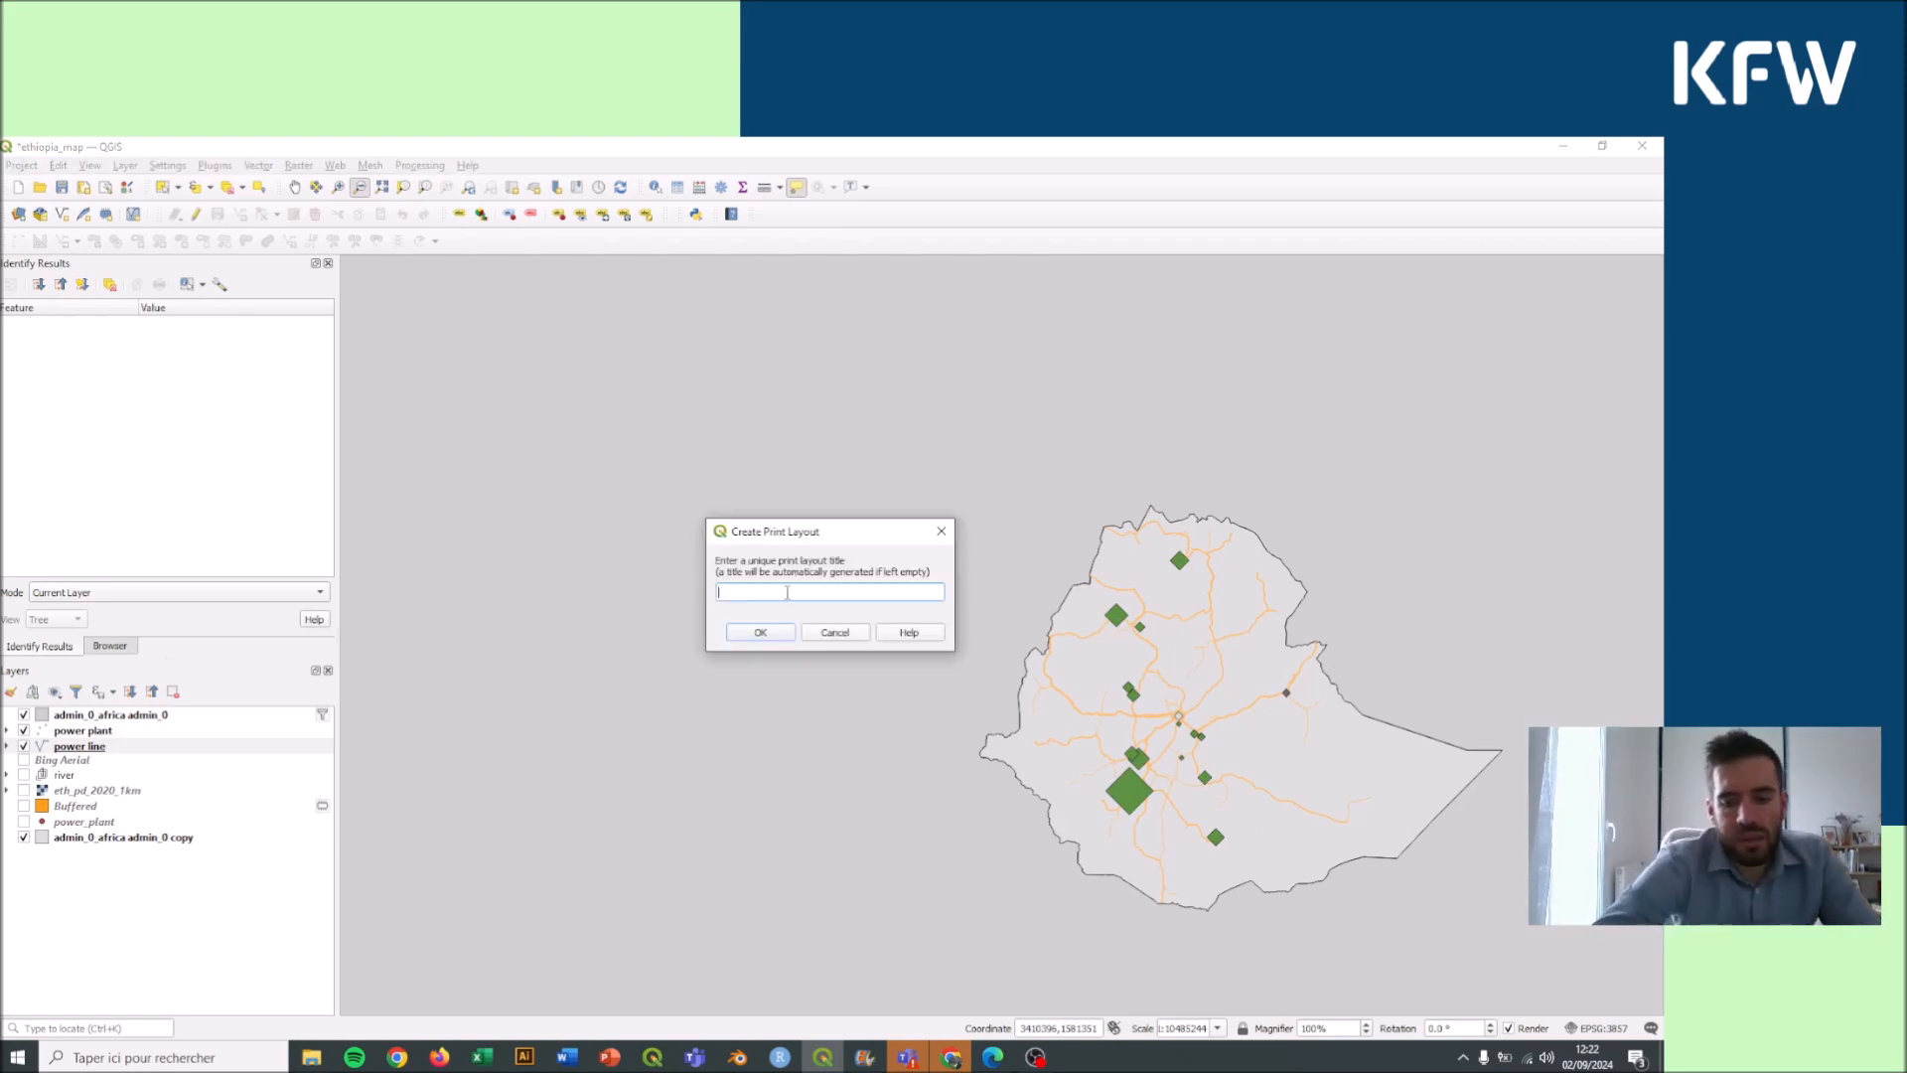
{"action": "type", "text": "map_"}
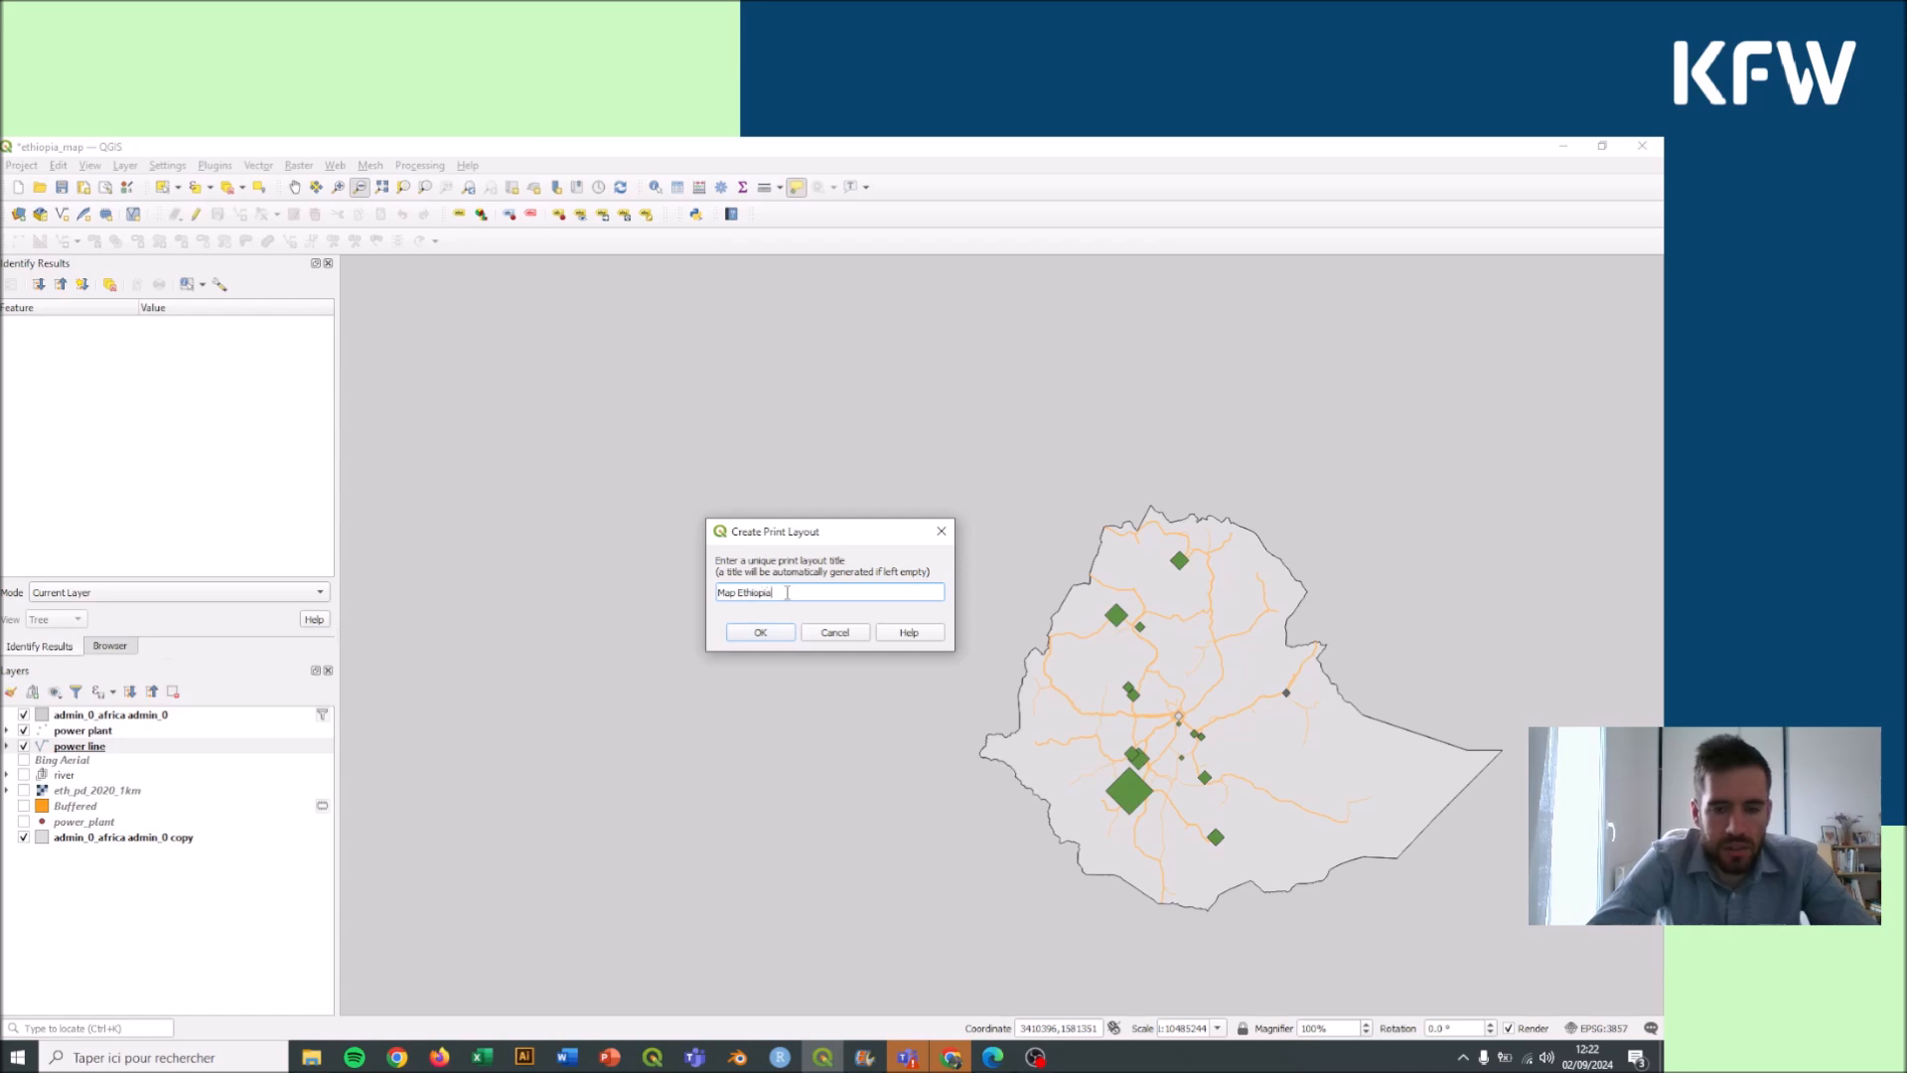
{"action": "type", "text": "gy"}
{"action": "key", "text": "Return"}
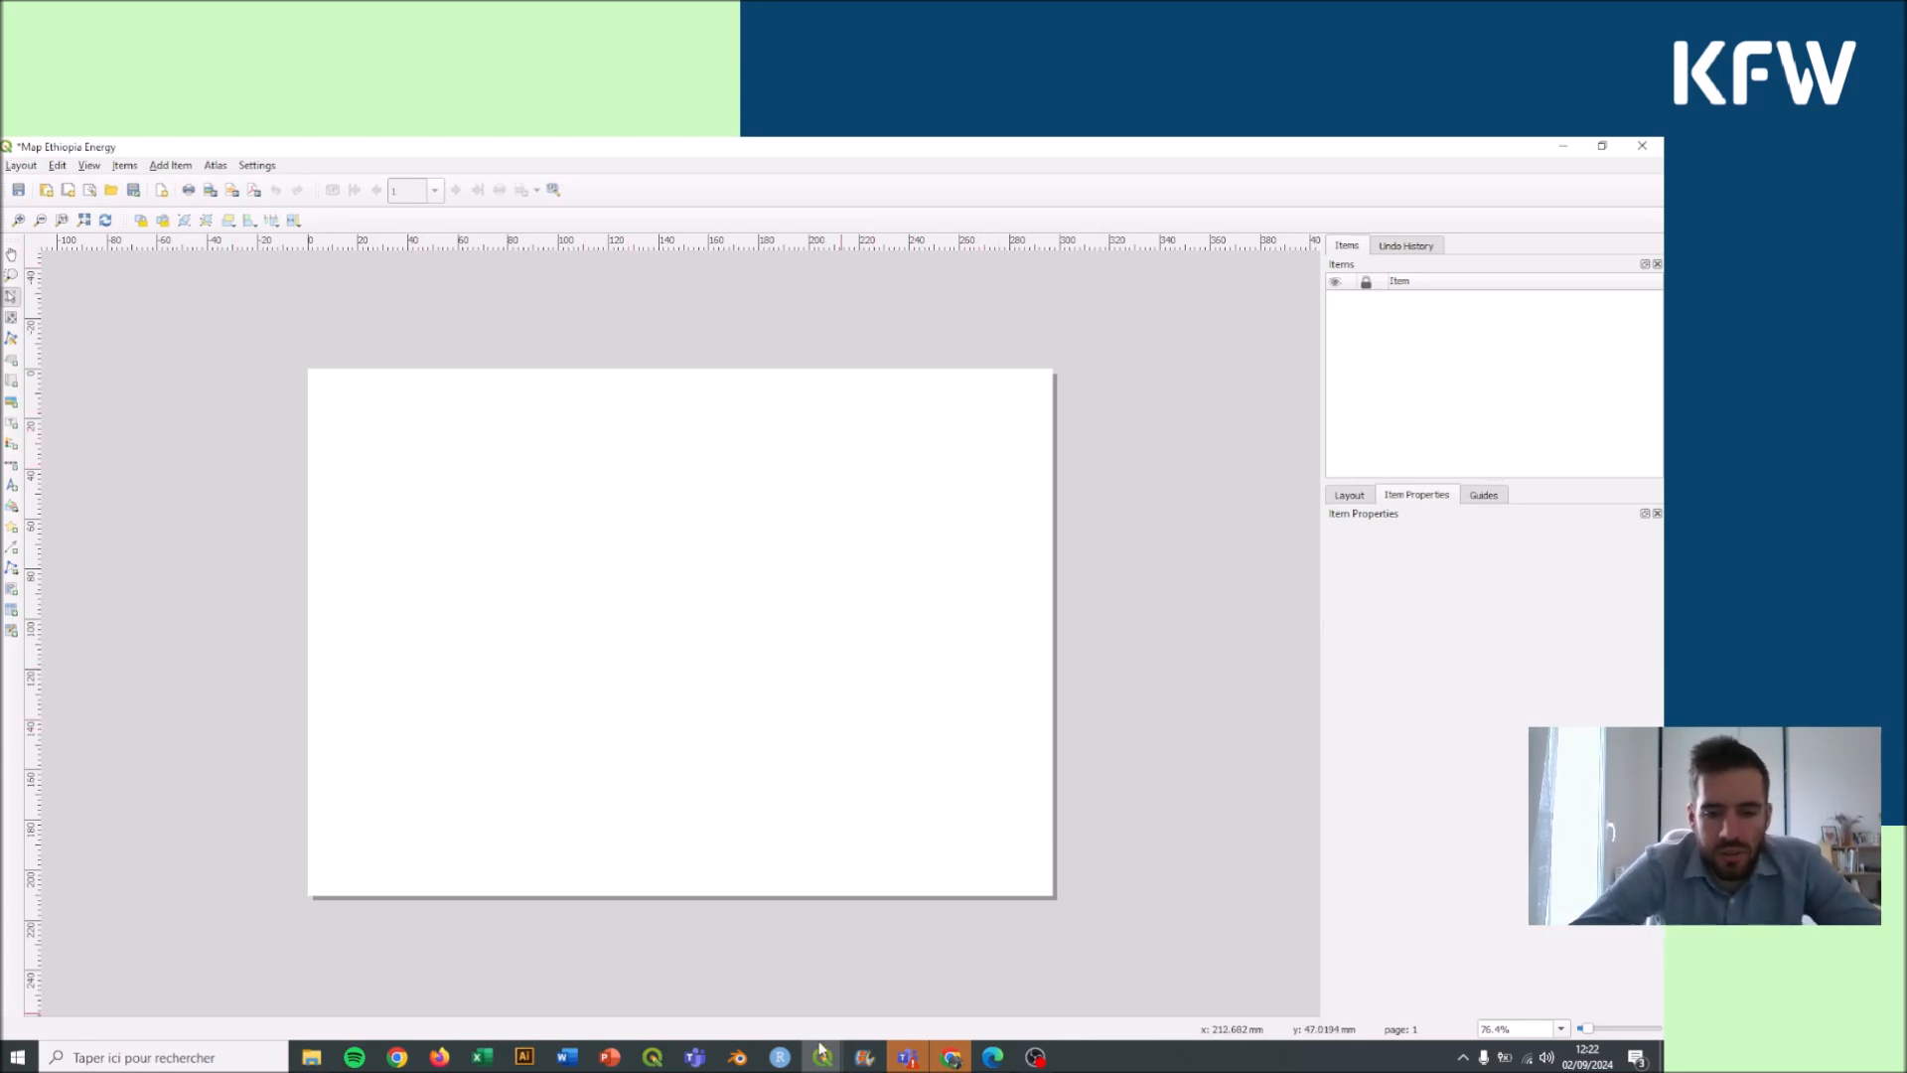
Step: Add a map item that covers the whole layout page
{"action": "mouse_move", "coordinate": [822, 1051]}
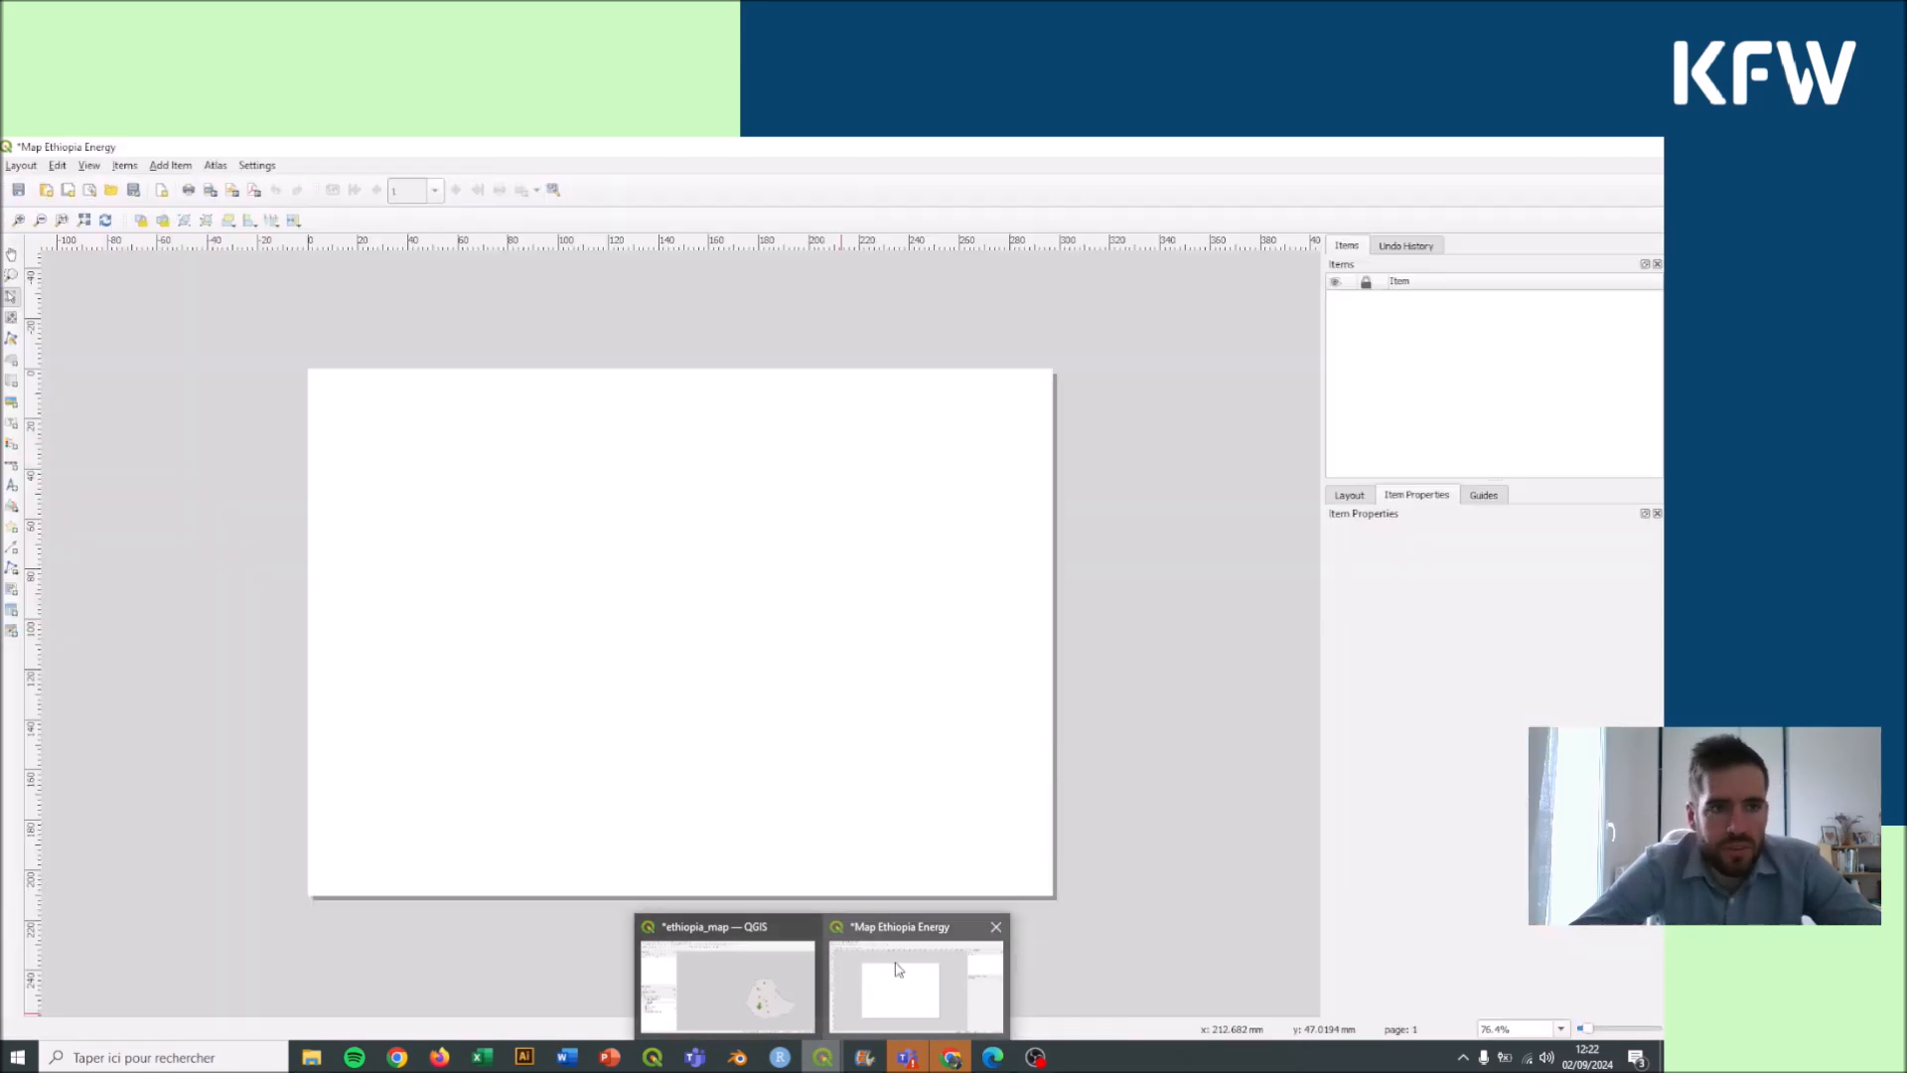
{"action": "left_click", "coordinate": [898, 970]}
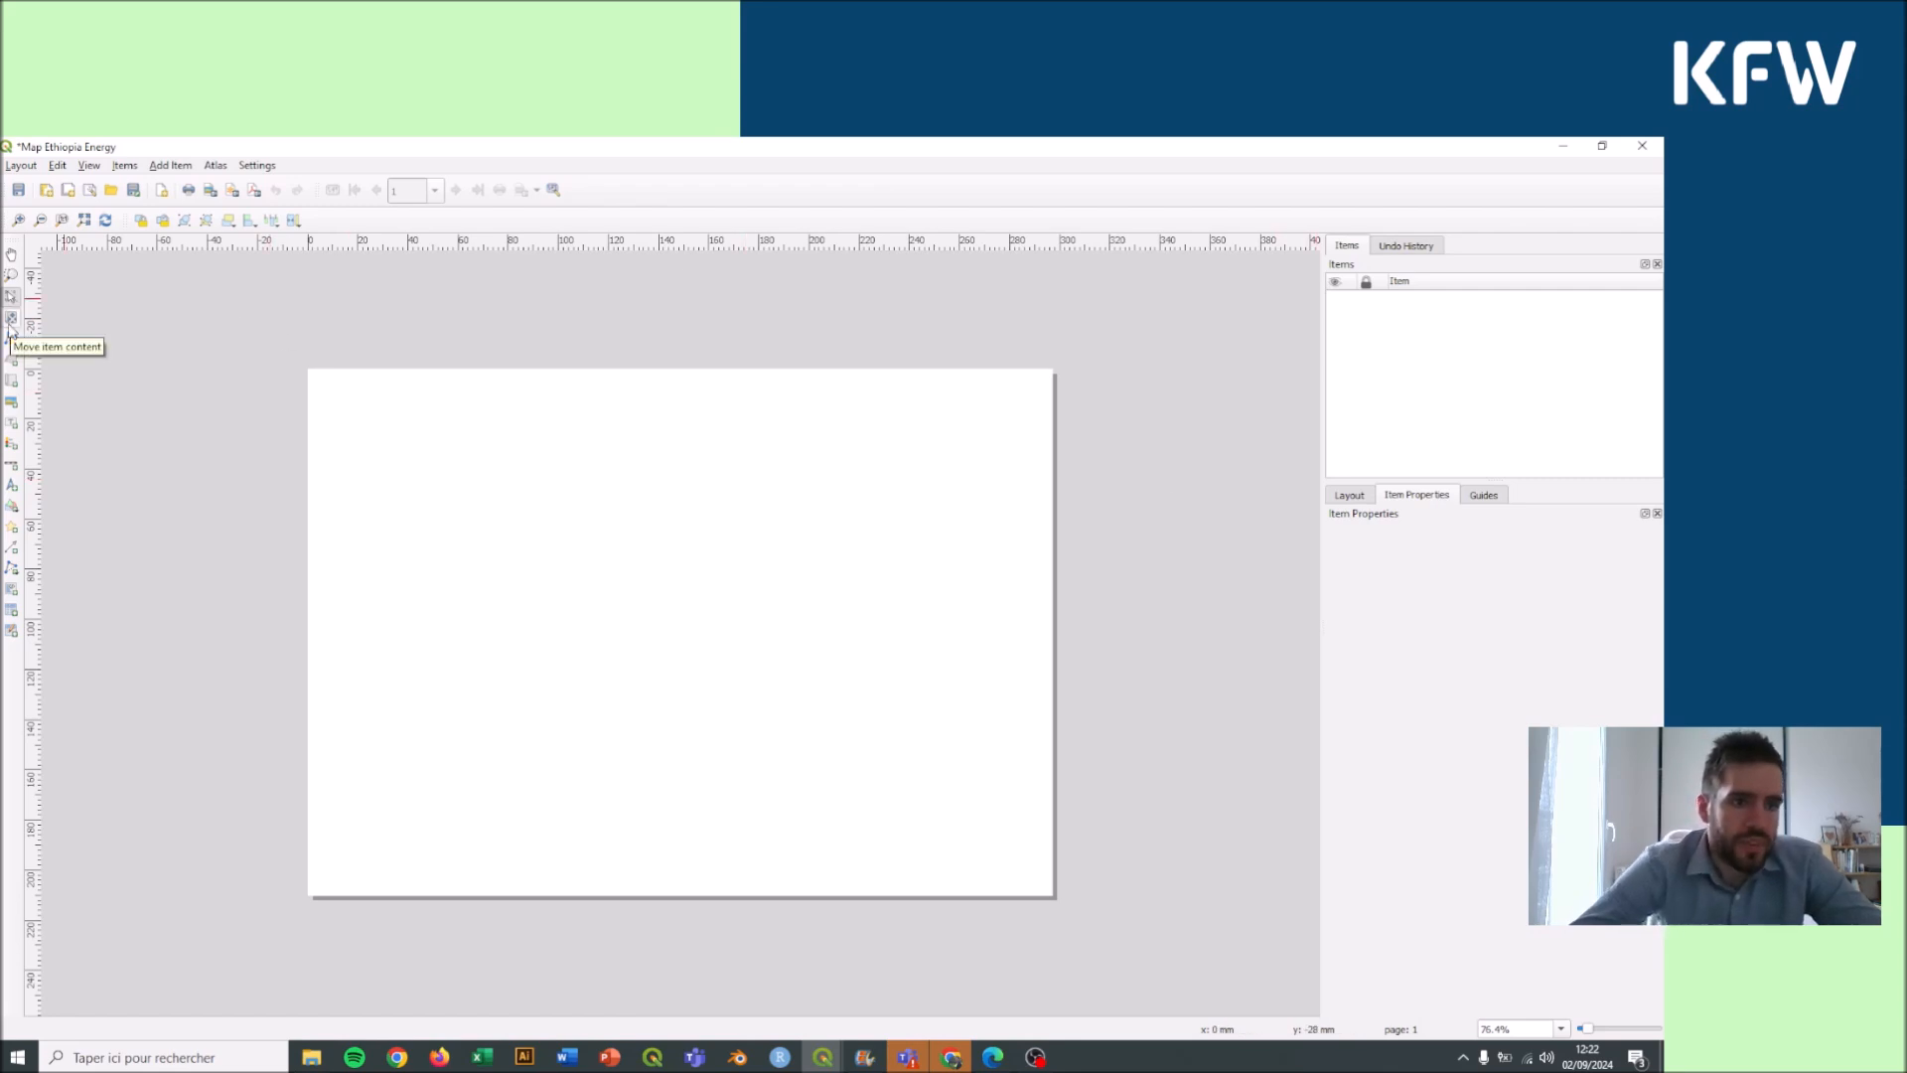
{"action": "left_click", "coordinate": [11, 383]}
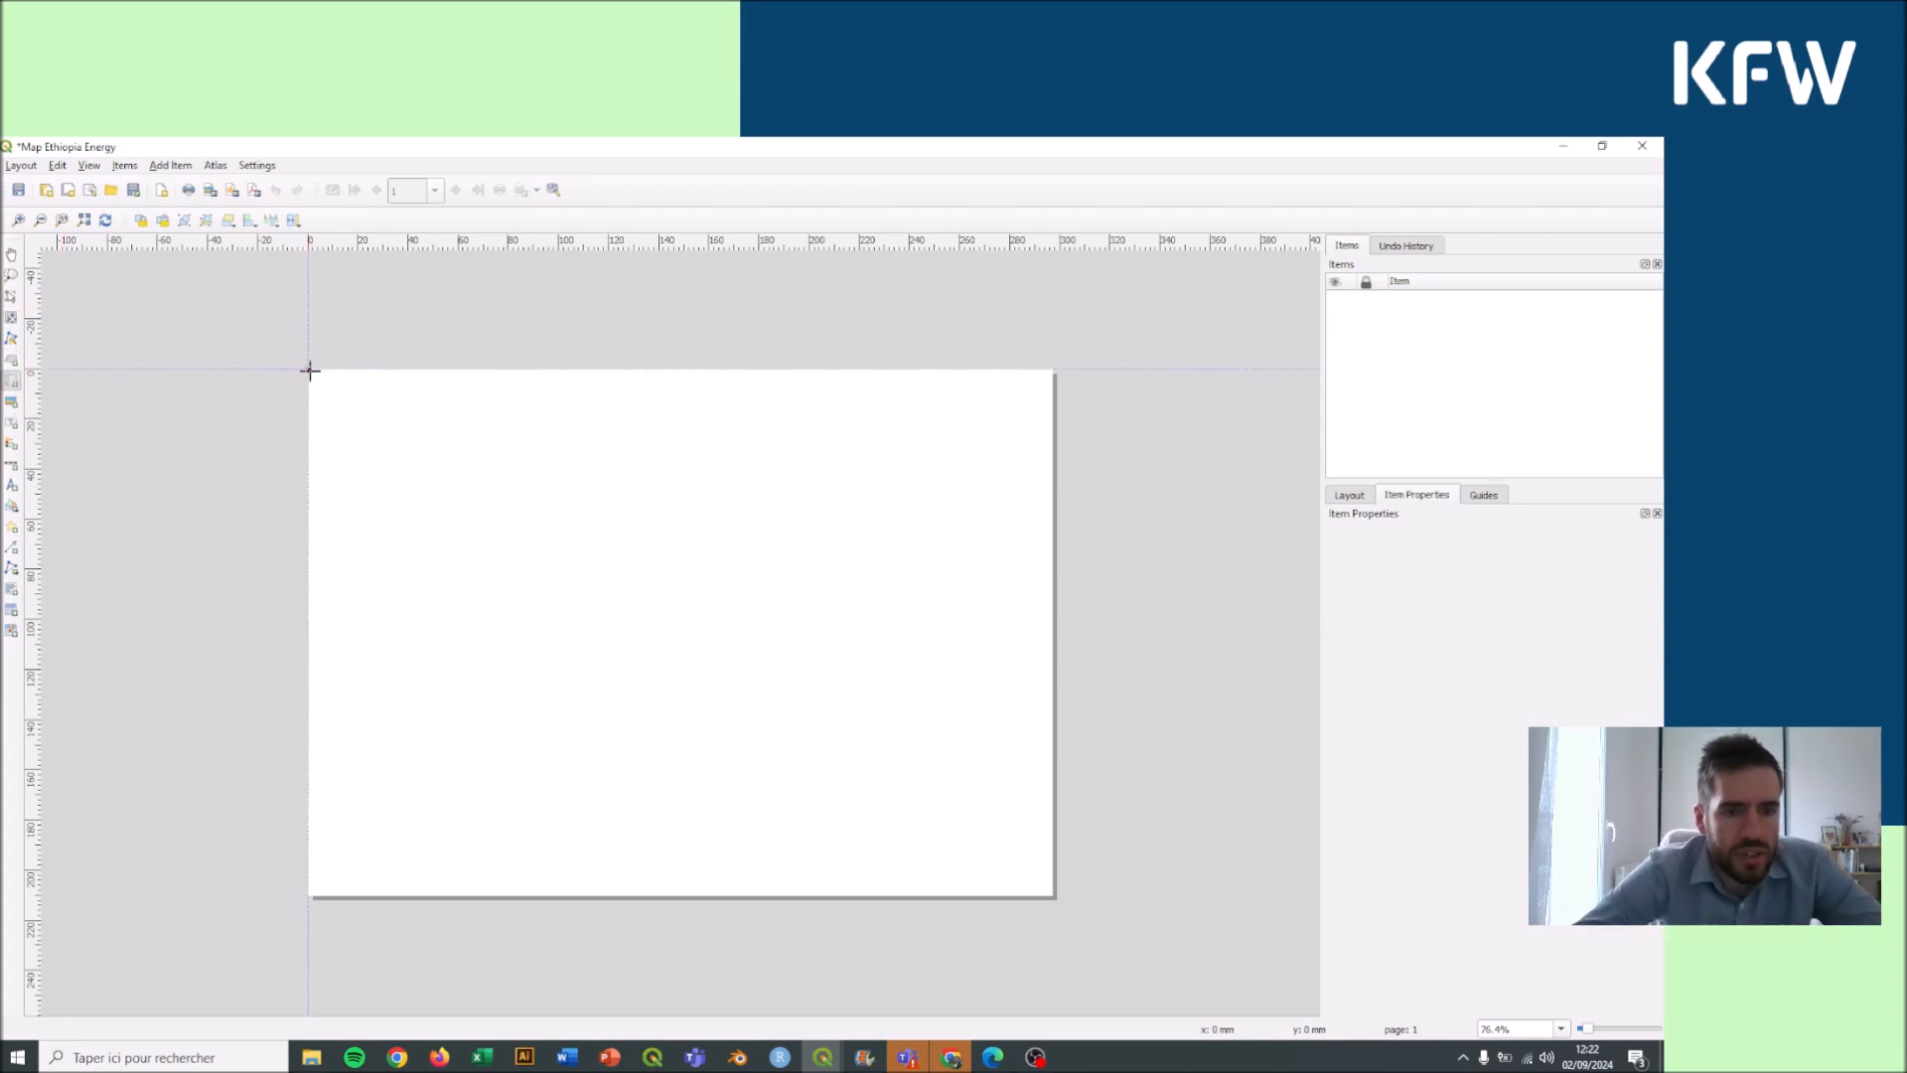
{"action": "left_click_drag", "start_coordinate": [308, 367], "coordinate": [1054, 900]}
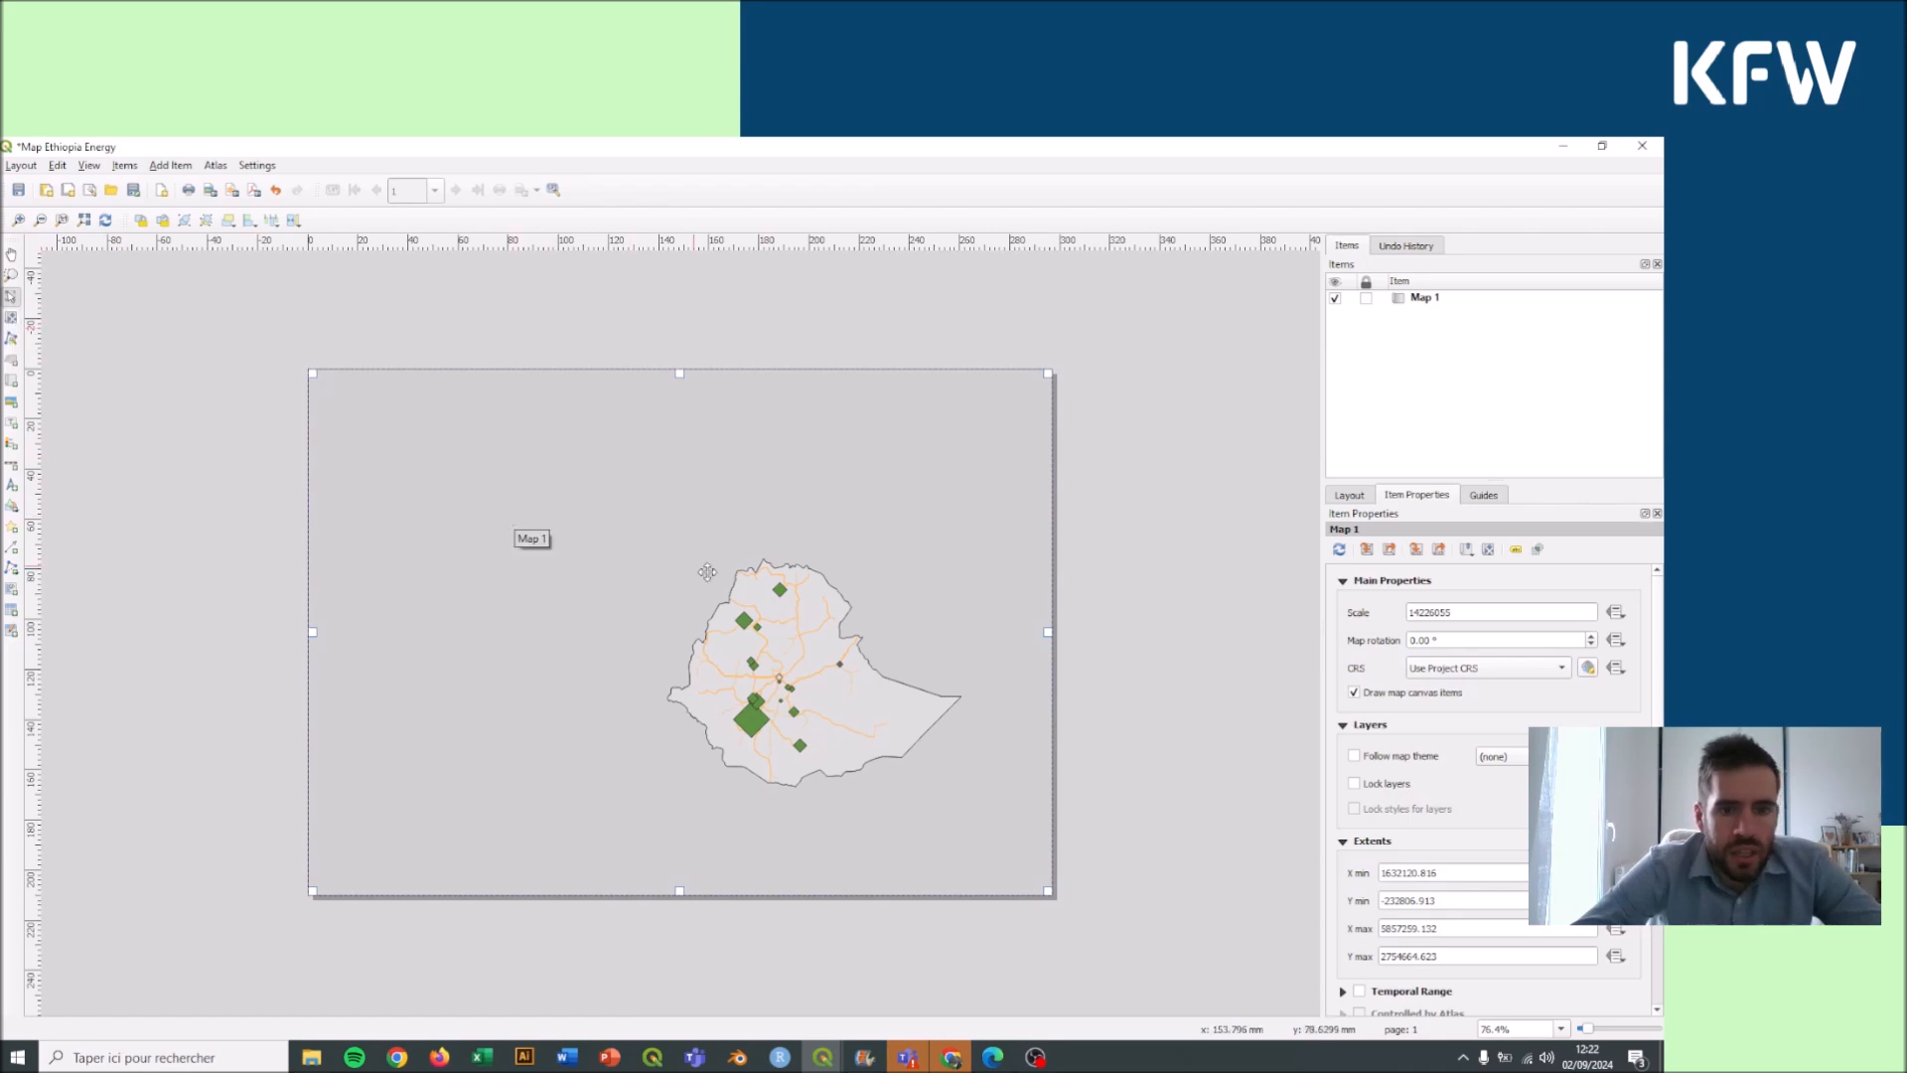
Step: Move the map item's content so that Ethiopia sits near the centre of the page
{"action": "mouse_move", "coordinate": [708, 511]}
{"action": "left_mouse_down"}
{"action": "mouse_move", "coordinate": [575, 476]}
{"action": "mouse_move", "coordinate": [818, 498]}
{"action": "mouse_move", "coordinate": [881, 596]}
{"action": "mouse_move", "coordinate": [678, 586]}
{"action": "mouse_move", "coordinate": [681, 503]}
{"action": "mouse_move", "coordinate": [712, 511]}
{"action": "left_mouse_up"}
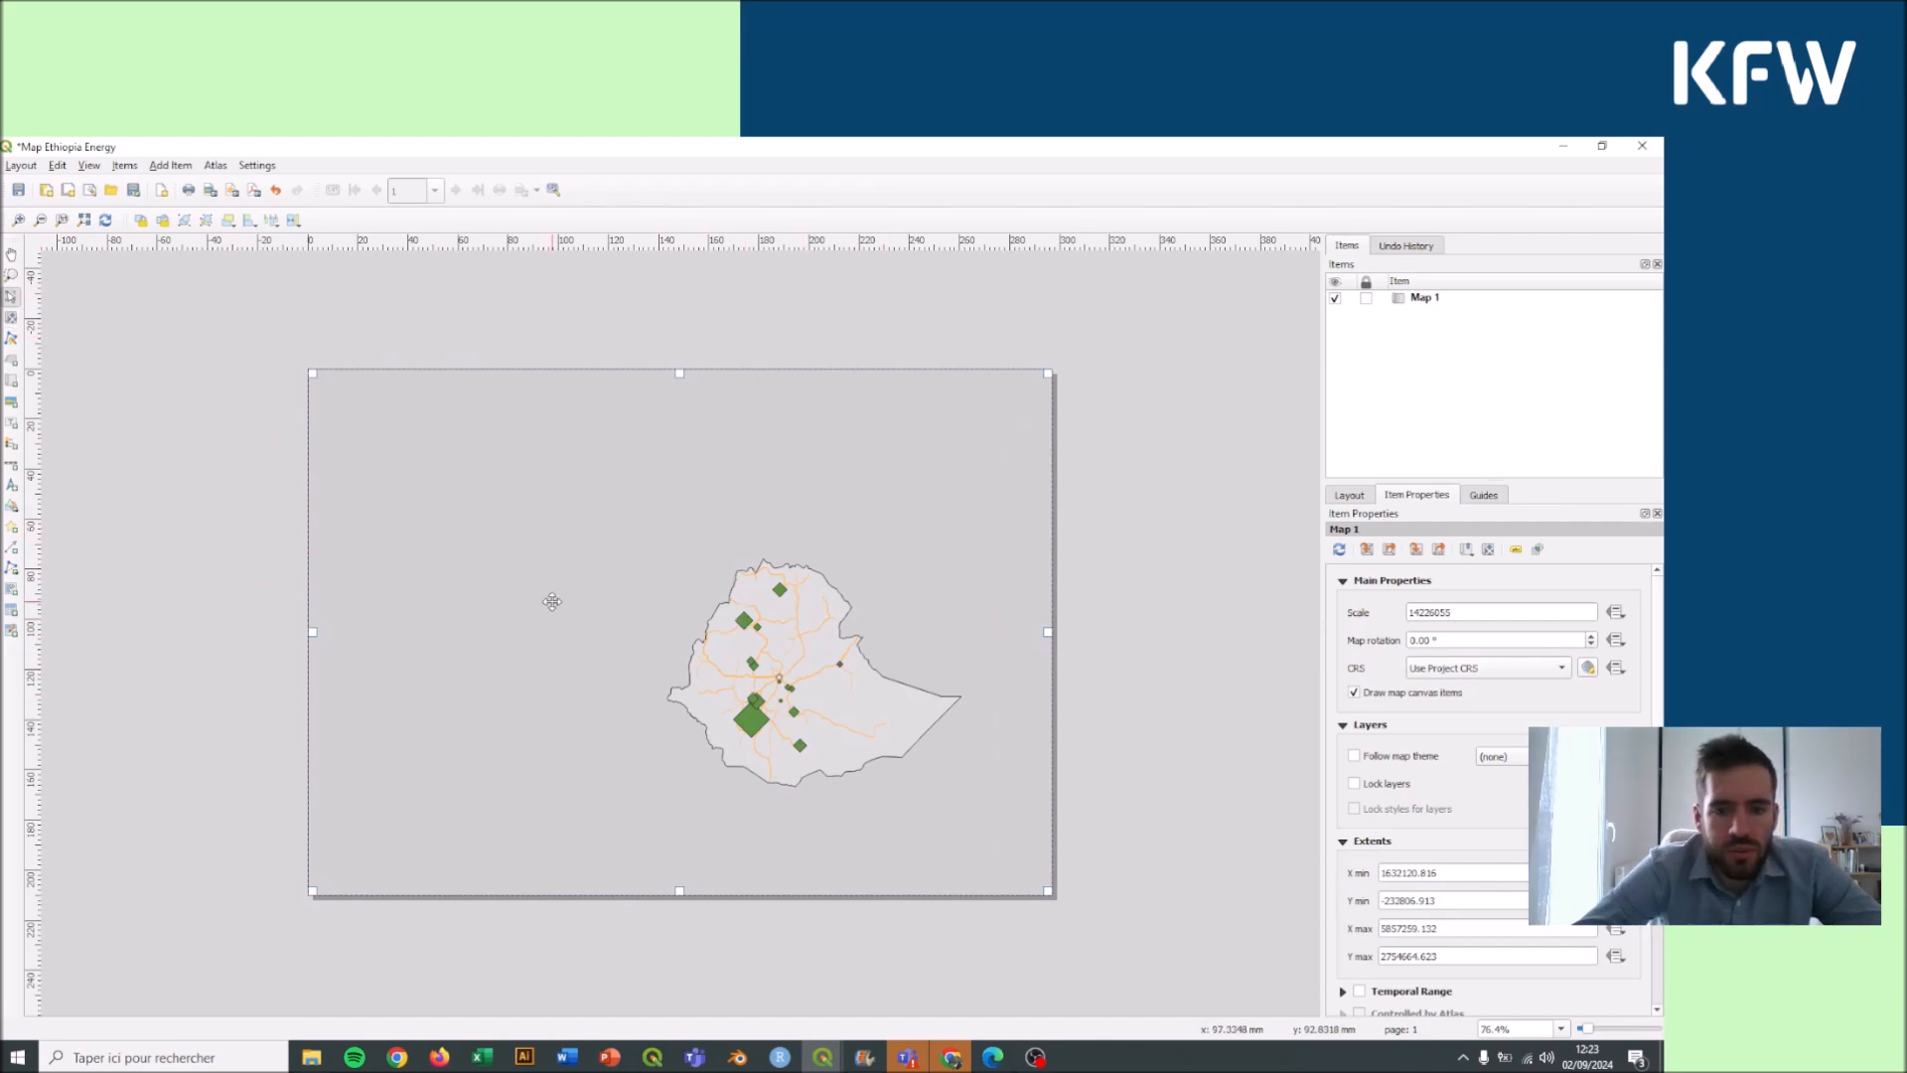
{"action": "left_click", "coordinate": [11, 318]}
{"action": "left_click_drag", "start_coordinate": [794, 644], "coordinate": [671, 577]}
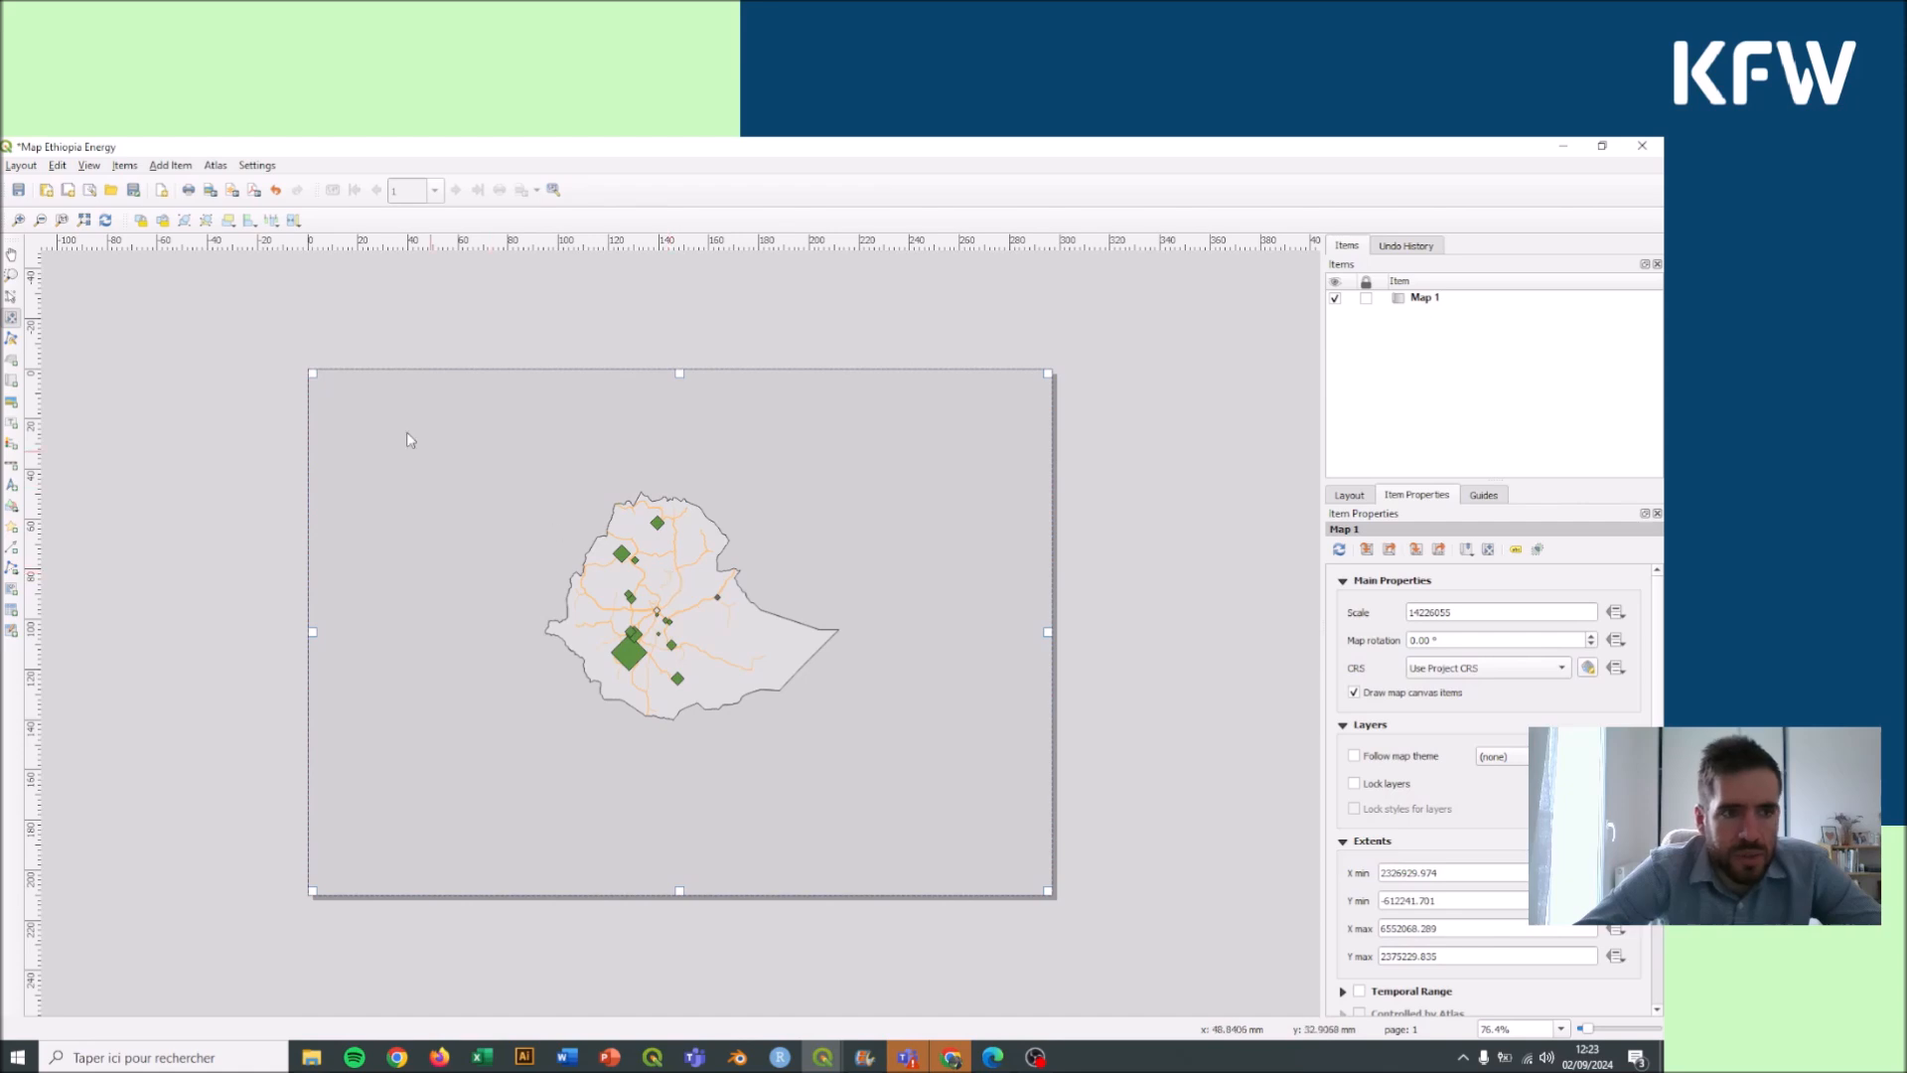
Step: Try to rescale and shift the map item's content by zooming it within the layout
{"action": "left_click", "coordinate": [17, 221]}
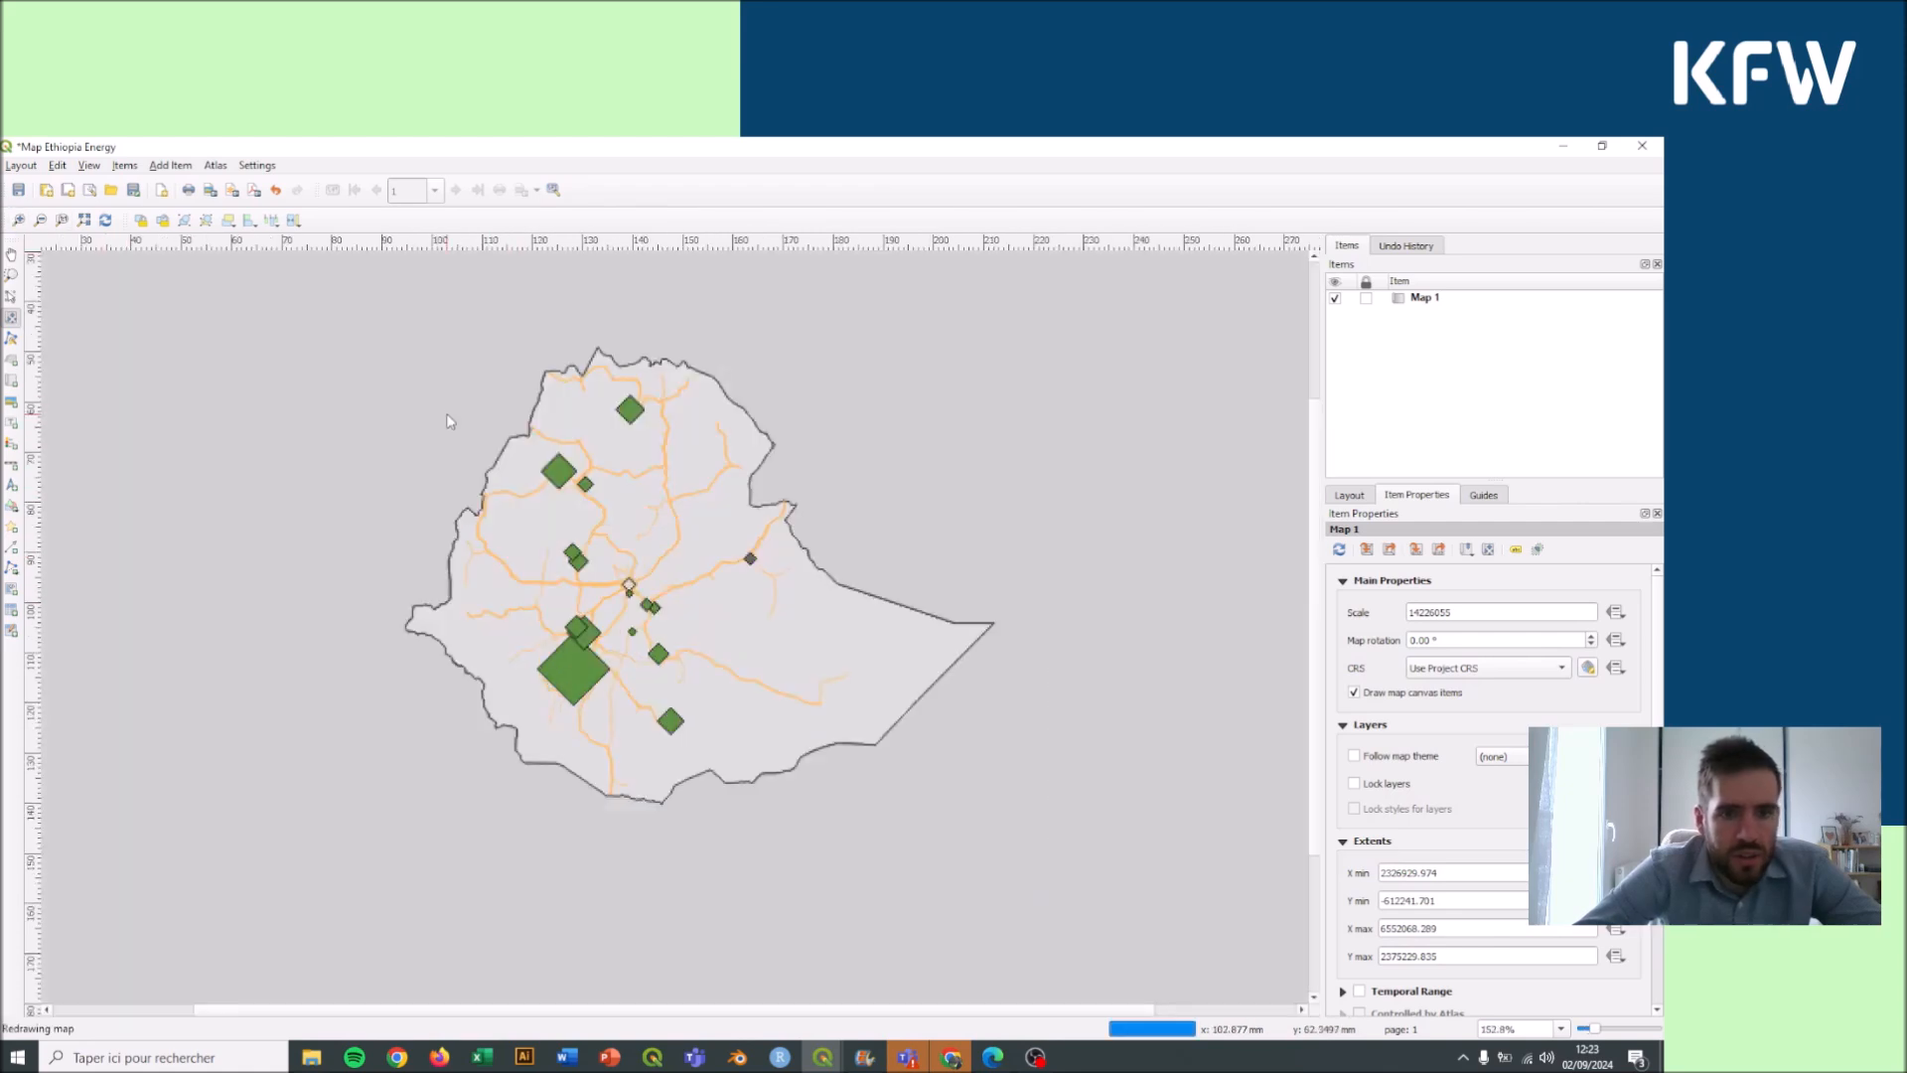
{"action": "scroll", "coordinate": [456, 457], "scroll_direction": "down", "scroll_amount": 2}
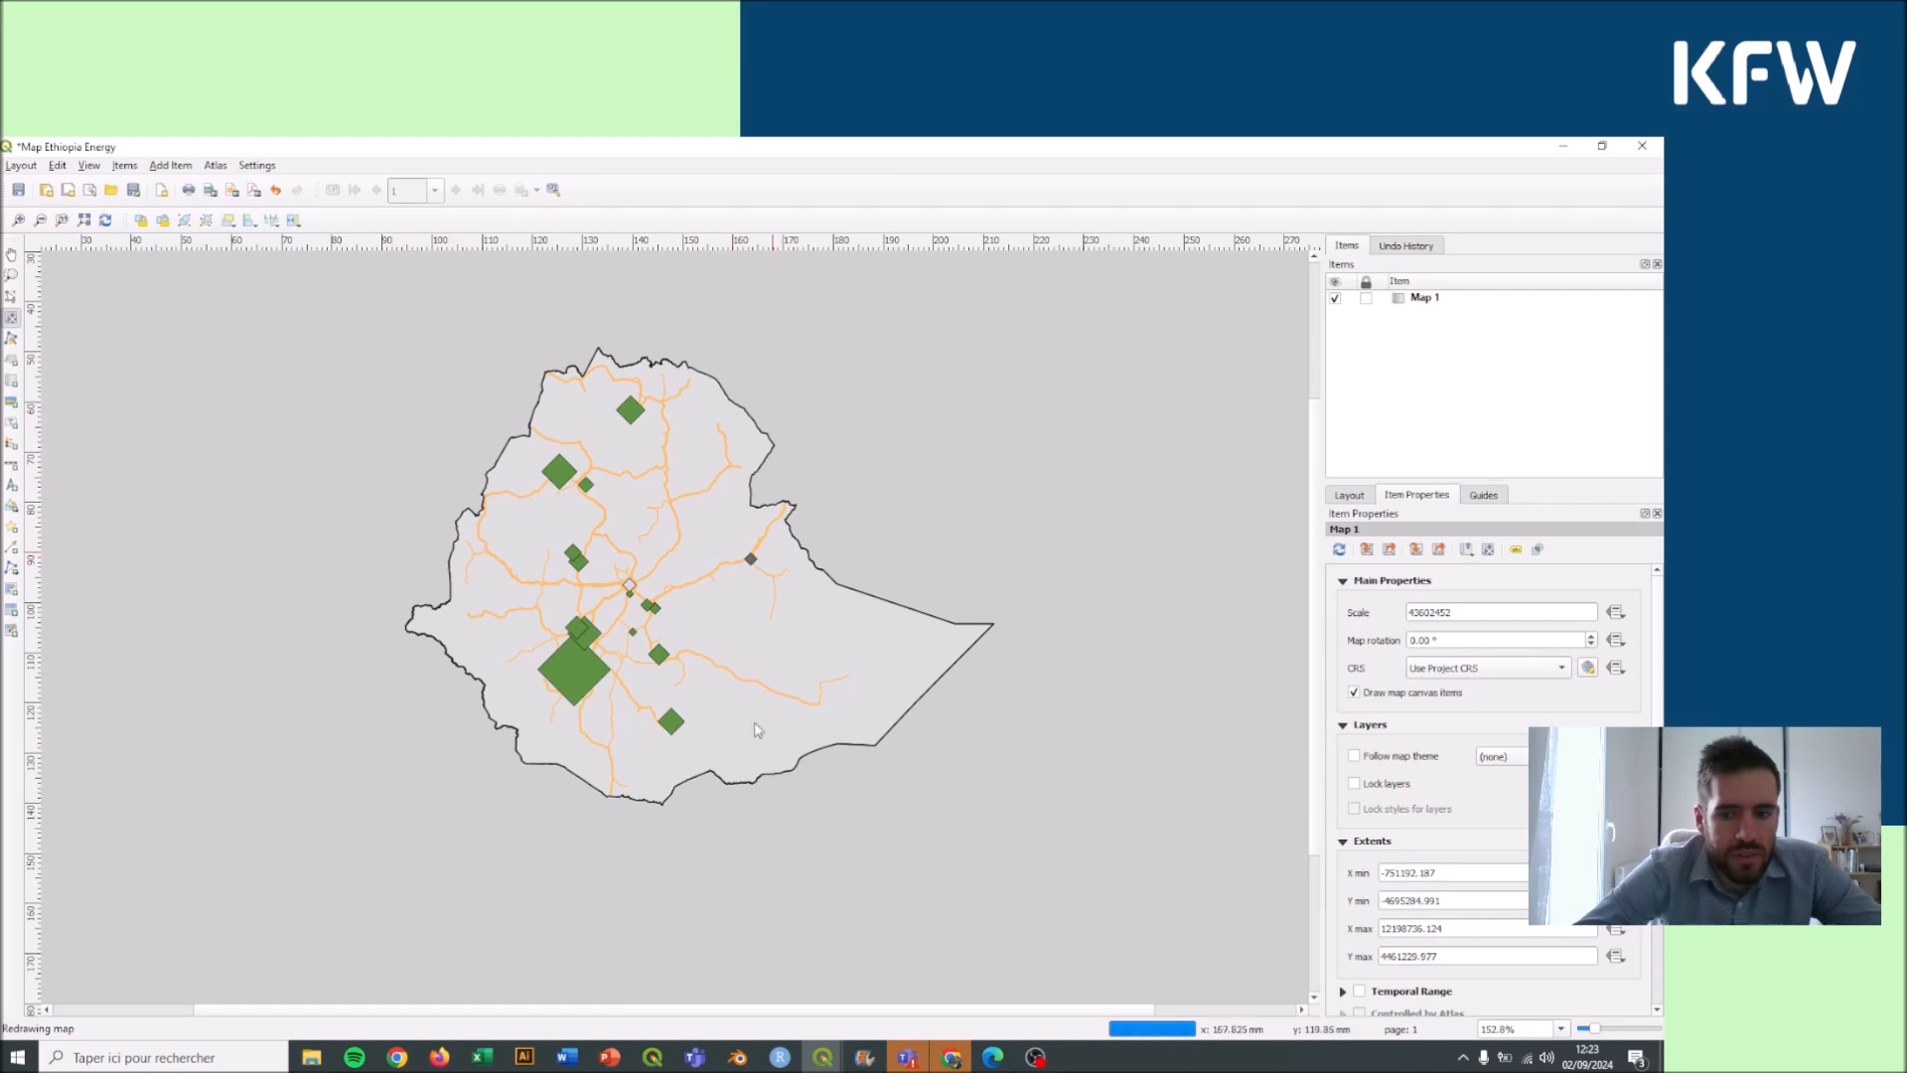
{"action": "left_click", "coordinate": [40, 219]}
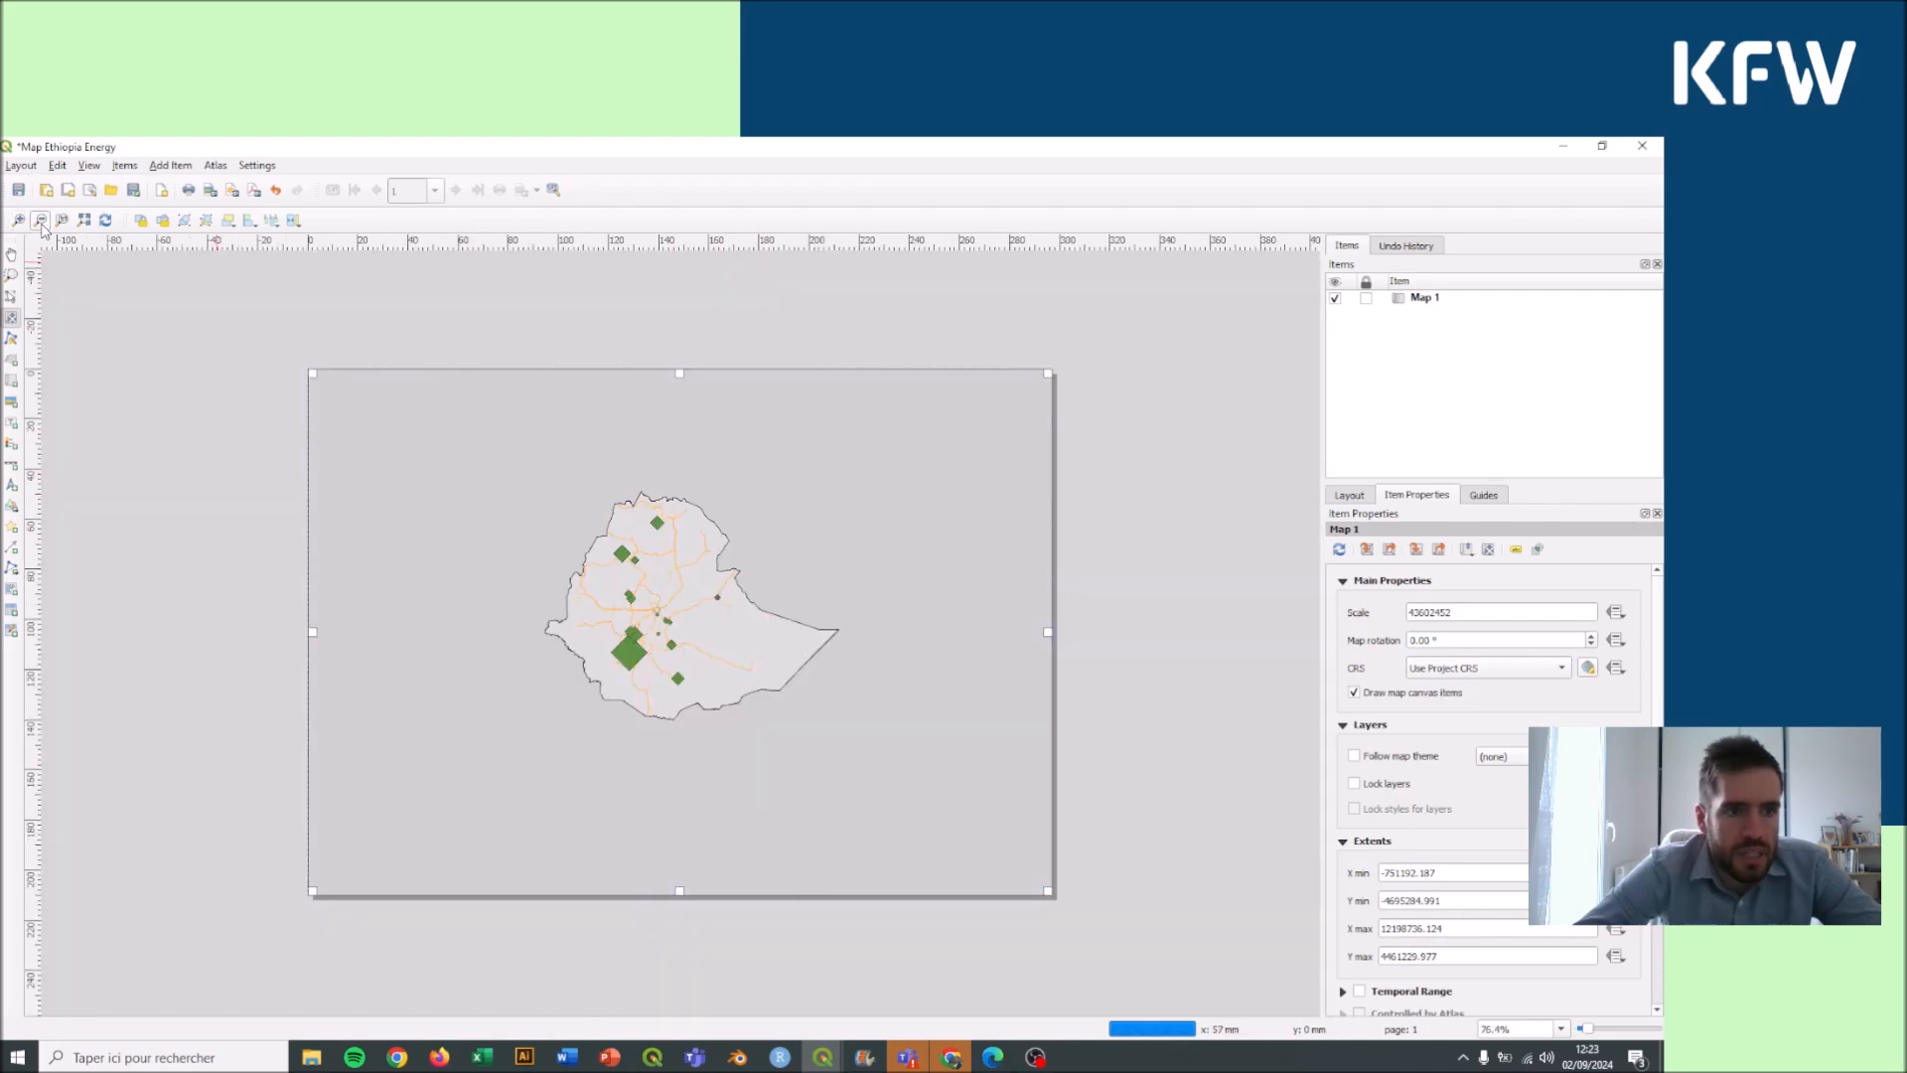
{"action": "left_click", "coordinate": [10, 318]}
{"action": "mouse_move", "coordinate": [701, 546]}
{"action": "left_mouse_down"}
{"action": "mouse_move", "coordinate": [650, 545]}
{"action": "mouse_move", "coordinate": [803, 547]}
{"action": "mouse_move", "coordinate": [713, 556]}
{"action": "left_mouse_up"}
{"action": "scroll", "coordinate": [610, 581], "scroll_direction": "up", "scroll_amount": 1}
{"action": "scroll", "coordinate": [610, 582], "scroll_direction": "up", "scroll_amount": 8}
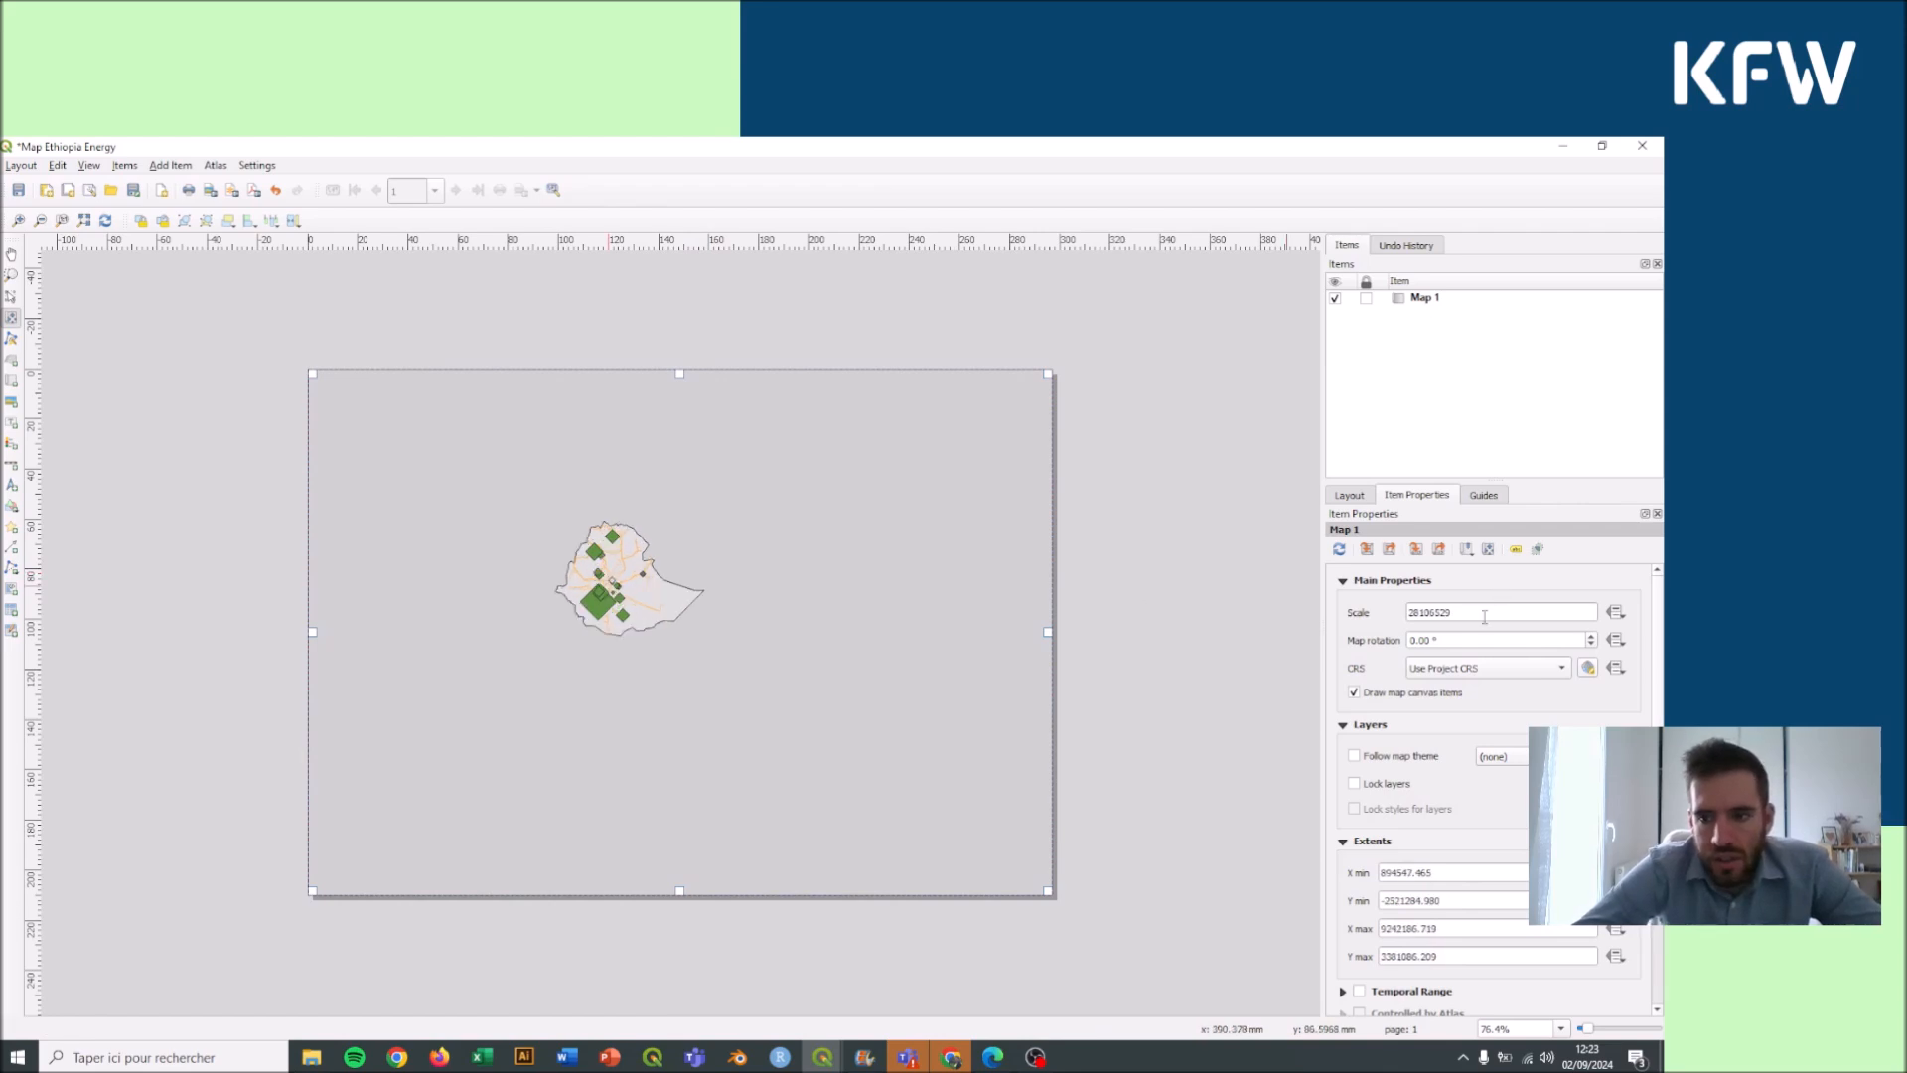
Step: Set the map's scale to 10106529 and move its content so Ethiopia sits near the centre of the page
{"action": "left_click", "coordinate": [1616, 613]}
{"action": "left_click", "coordinate": [1543, 609]}
{"action": "key", "text": "shift+End"}
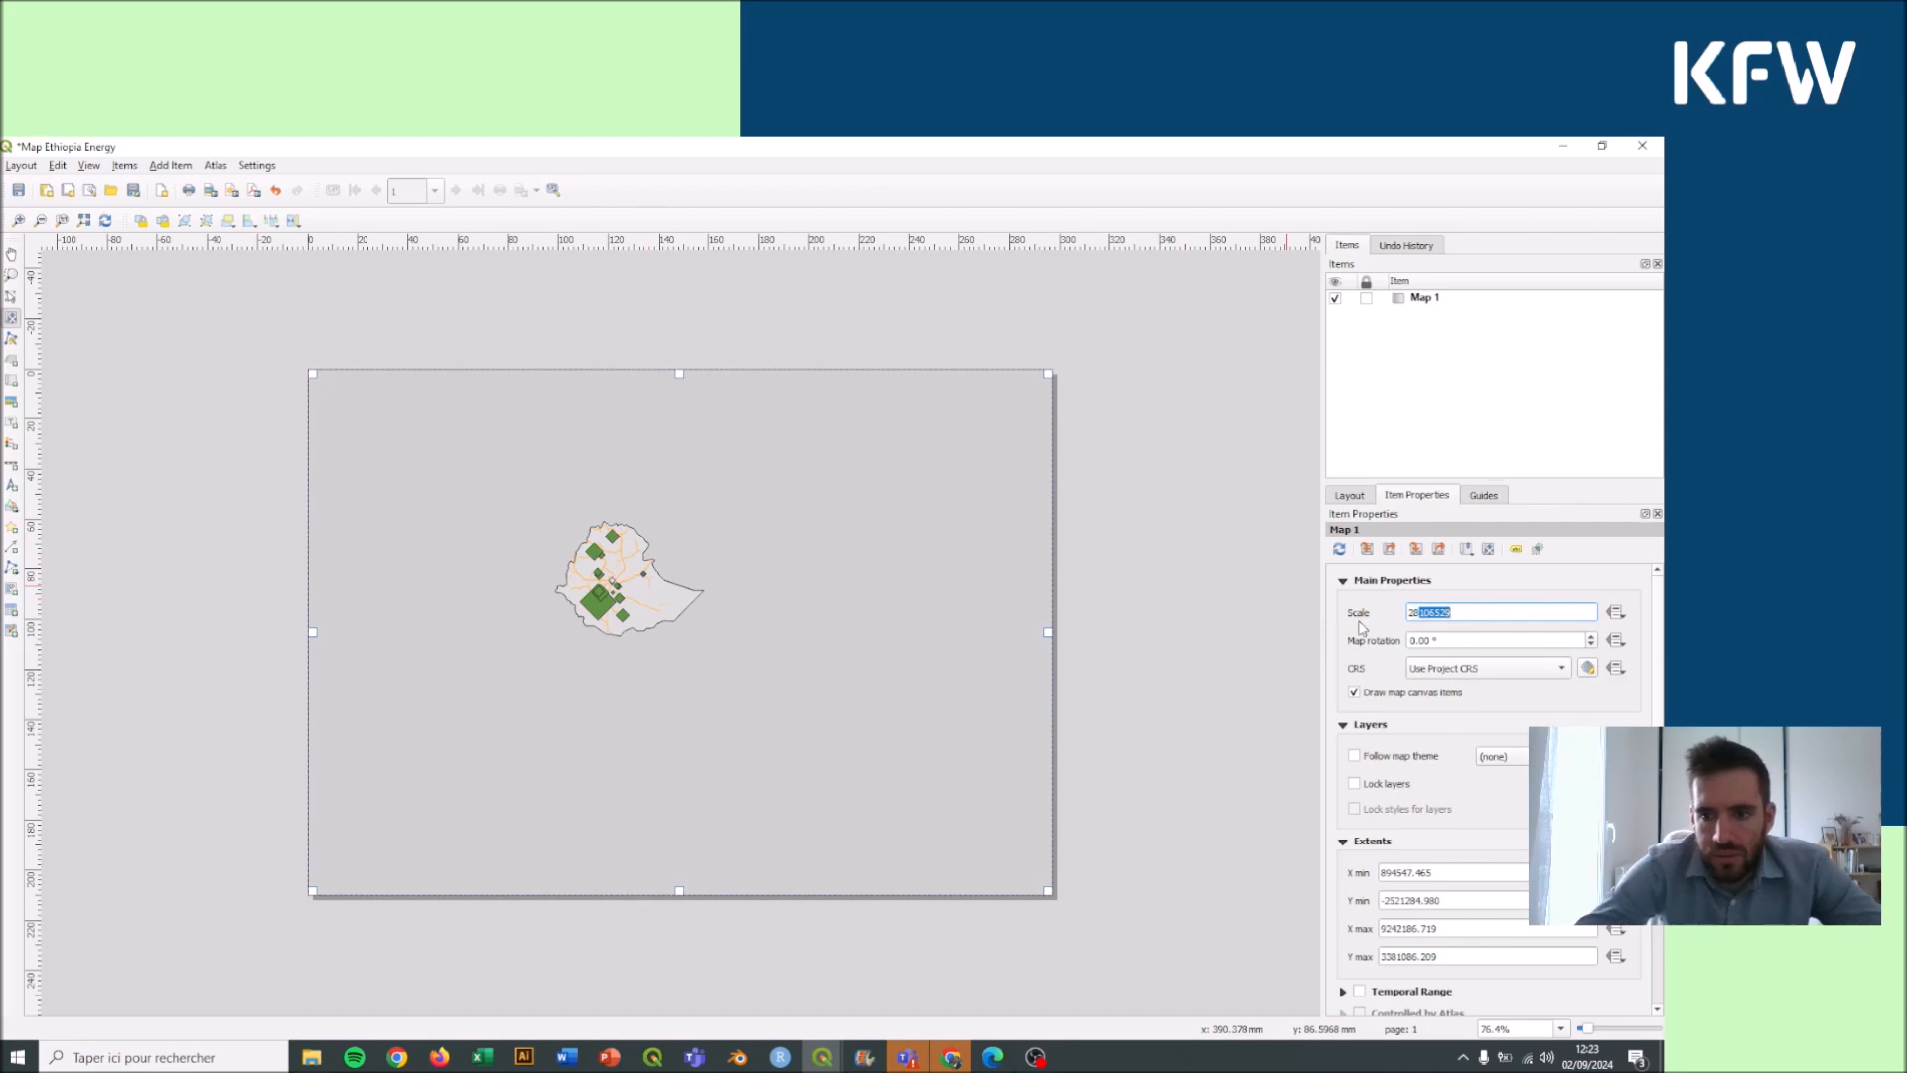
{"action": "key", "text": "Left"}
{"action": "key", "text": "Left"}
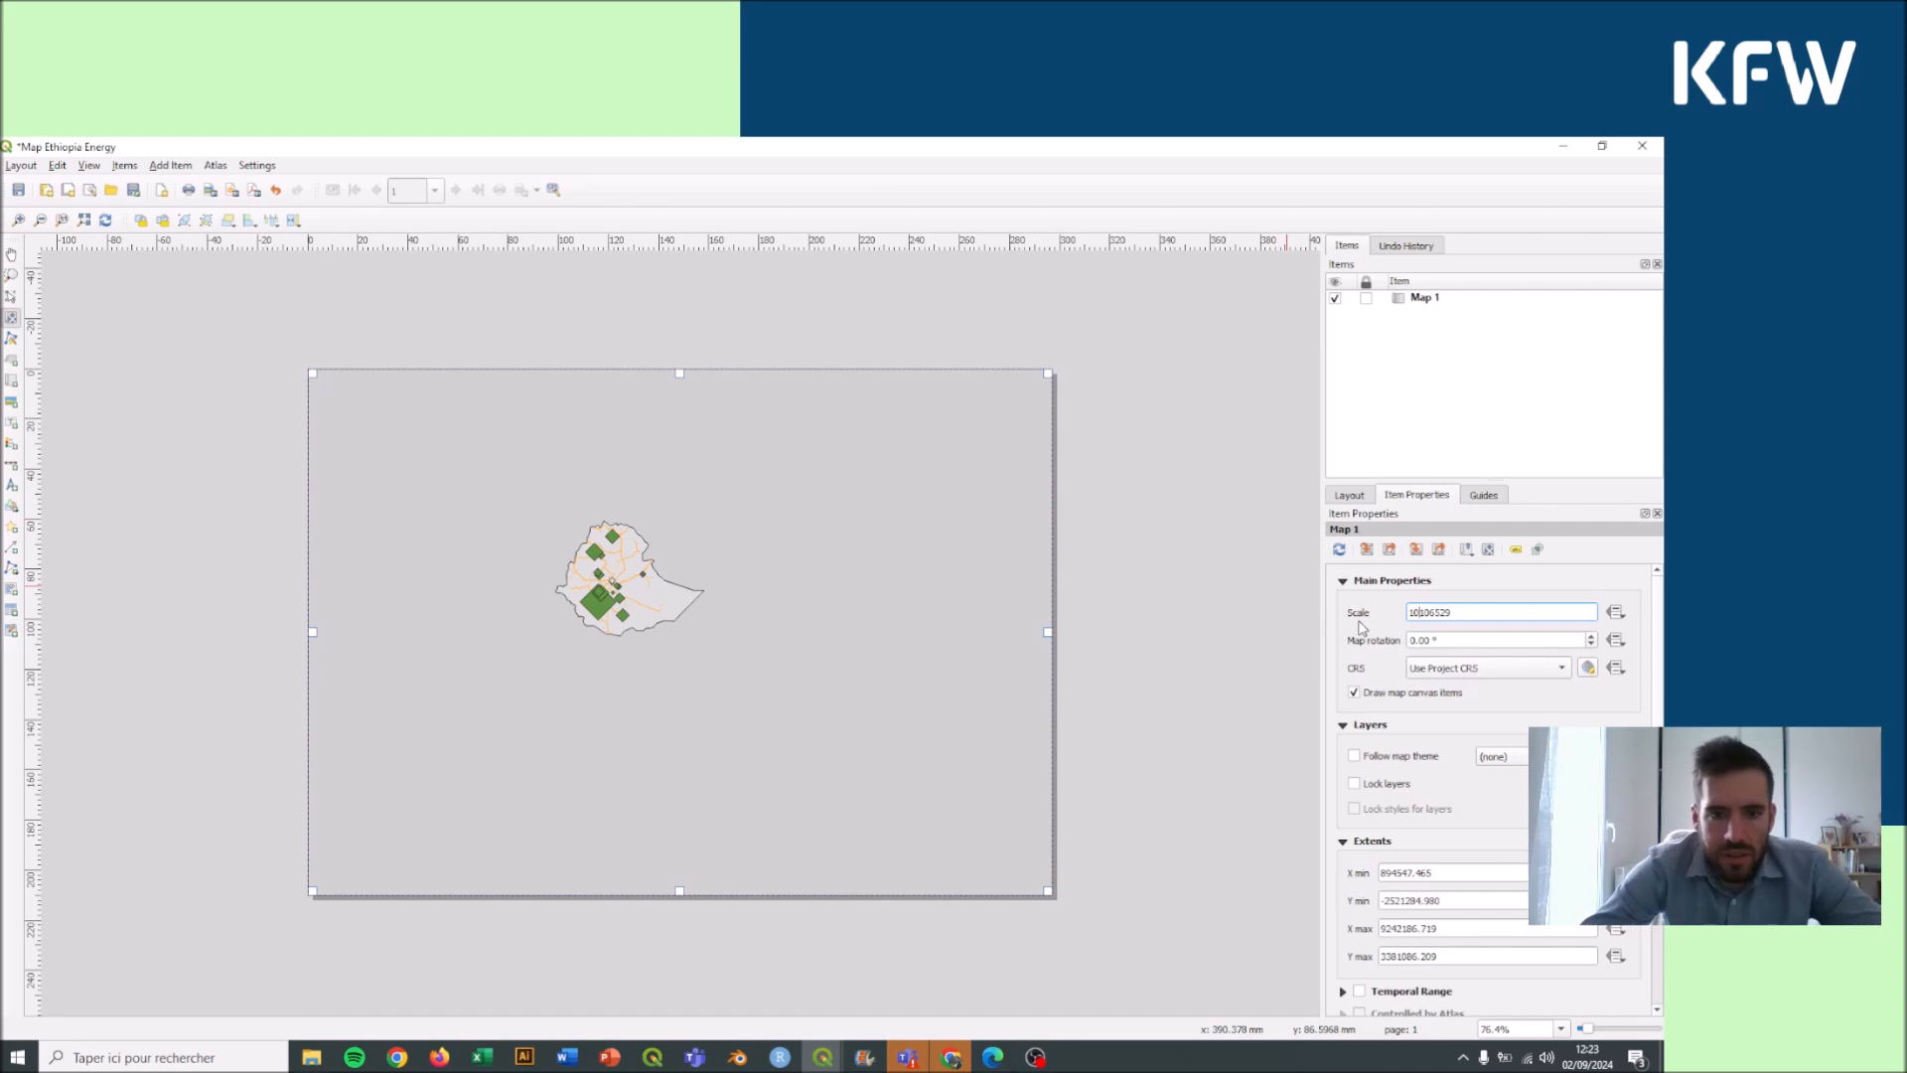
{"action": "key", "text": "Return"}
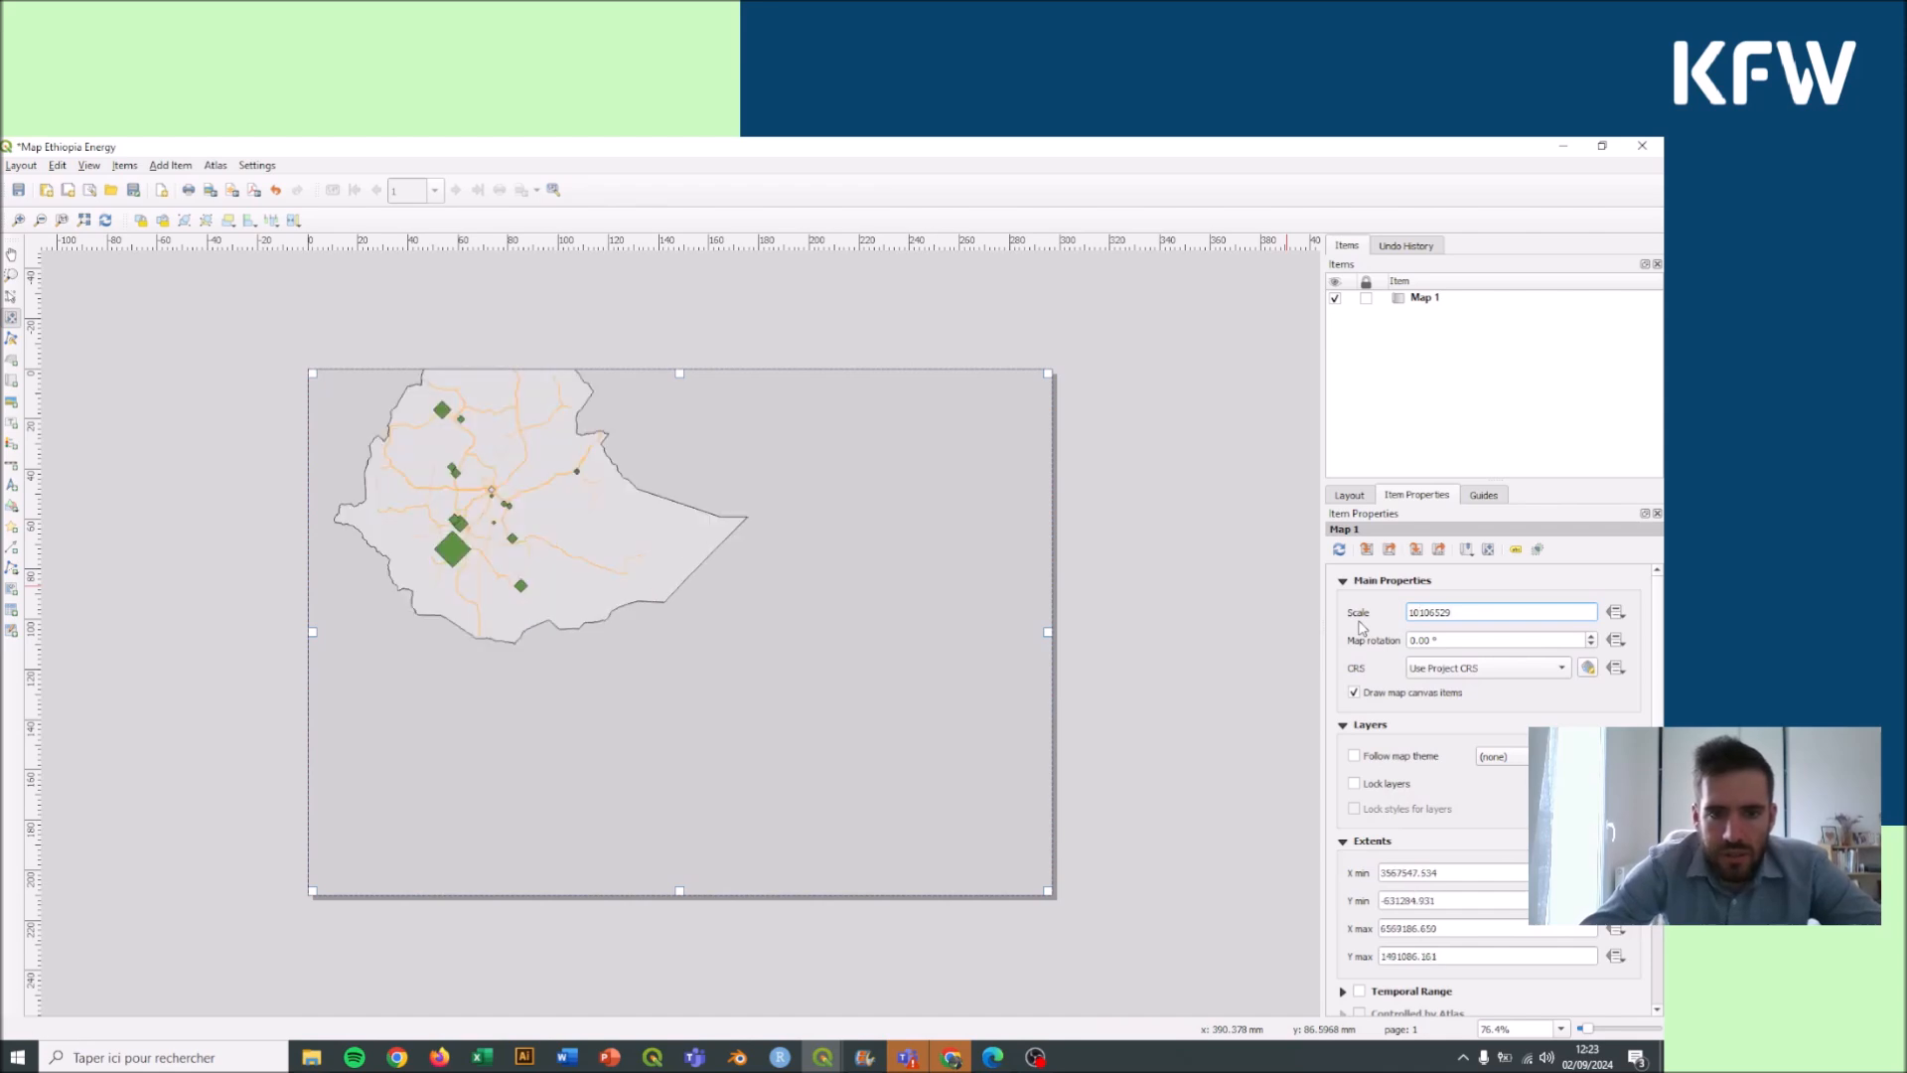
{"action": "left_click_drag", "start_coordinate": [626, 531], "coordinate": [790, 685]}
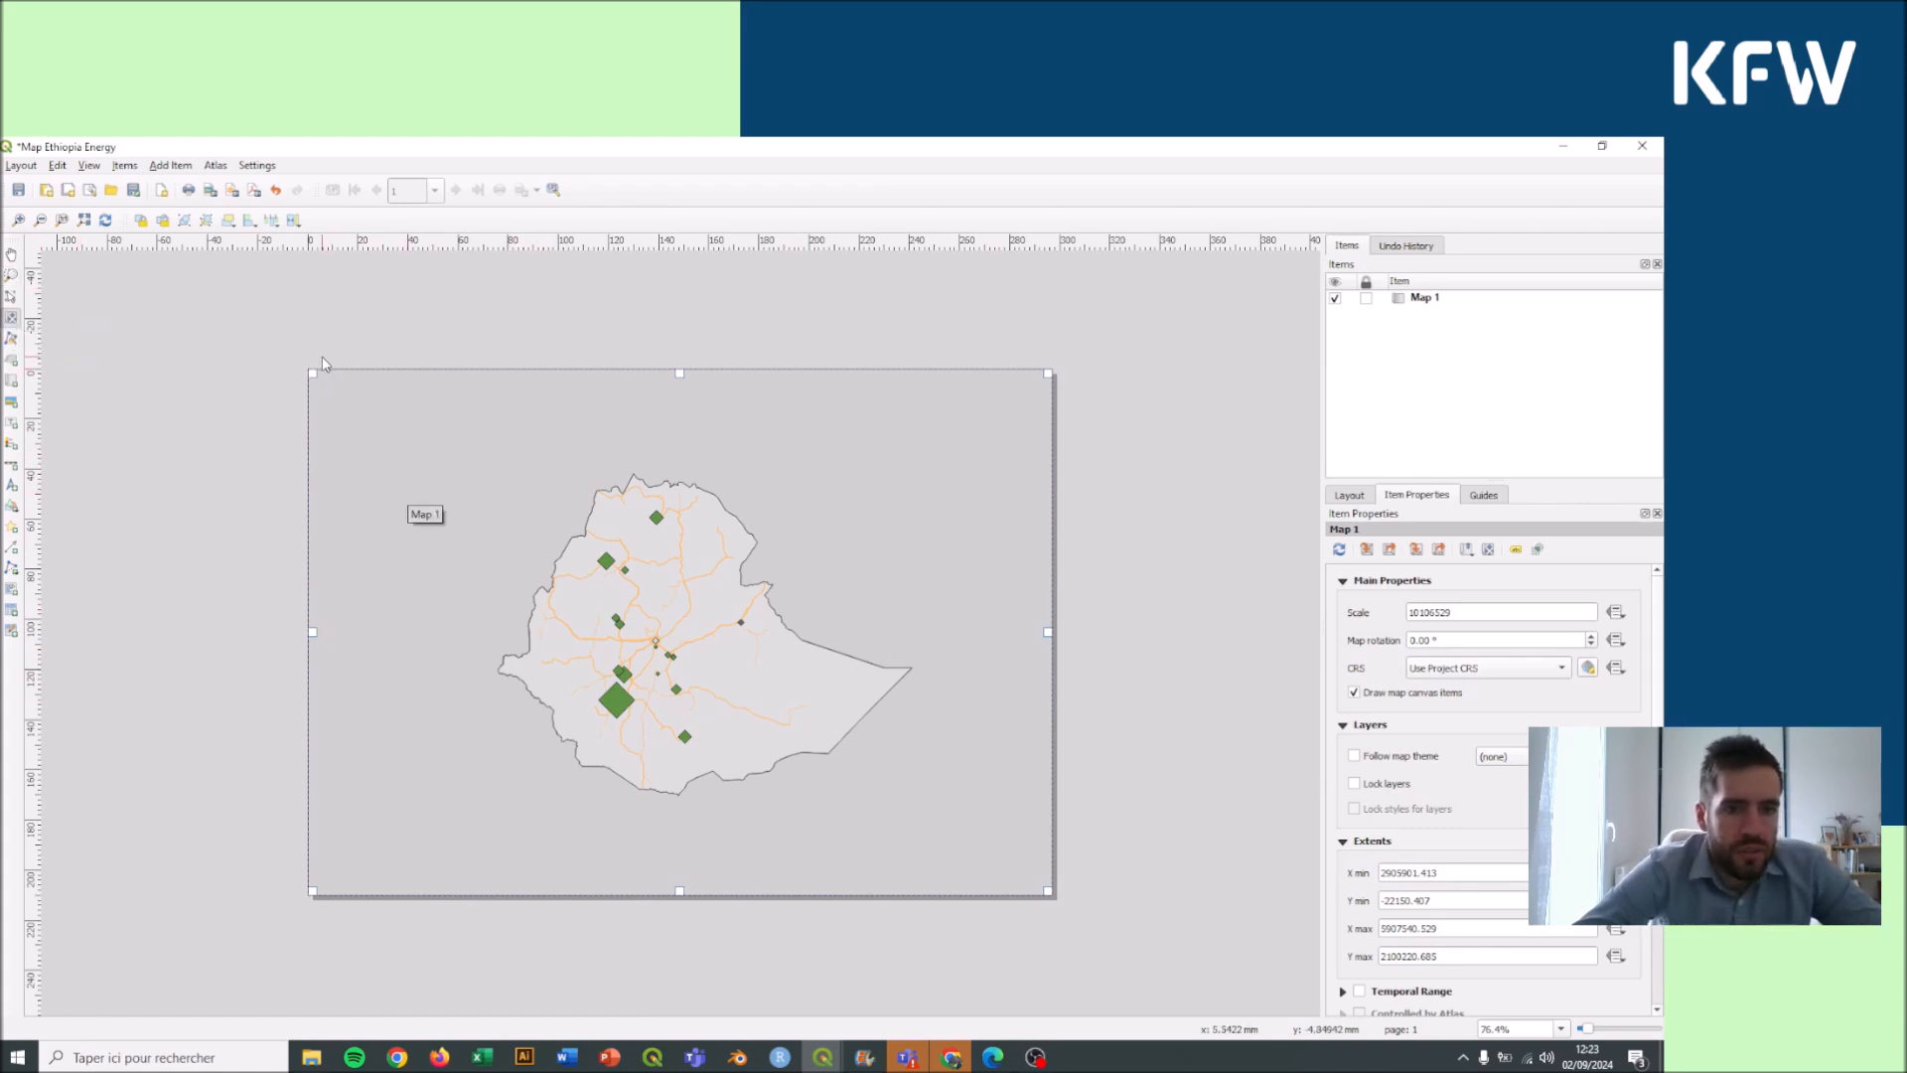
Step: Shrink the map item from its upper-left corner, leaving blank strips of about 45 mm beside it and 26 mm above it
{"action": "left_click", "coordinate": [11, 296]}
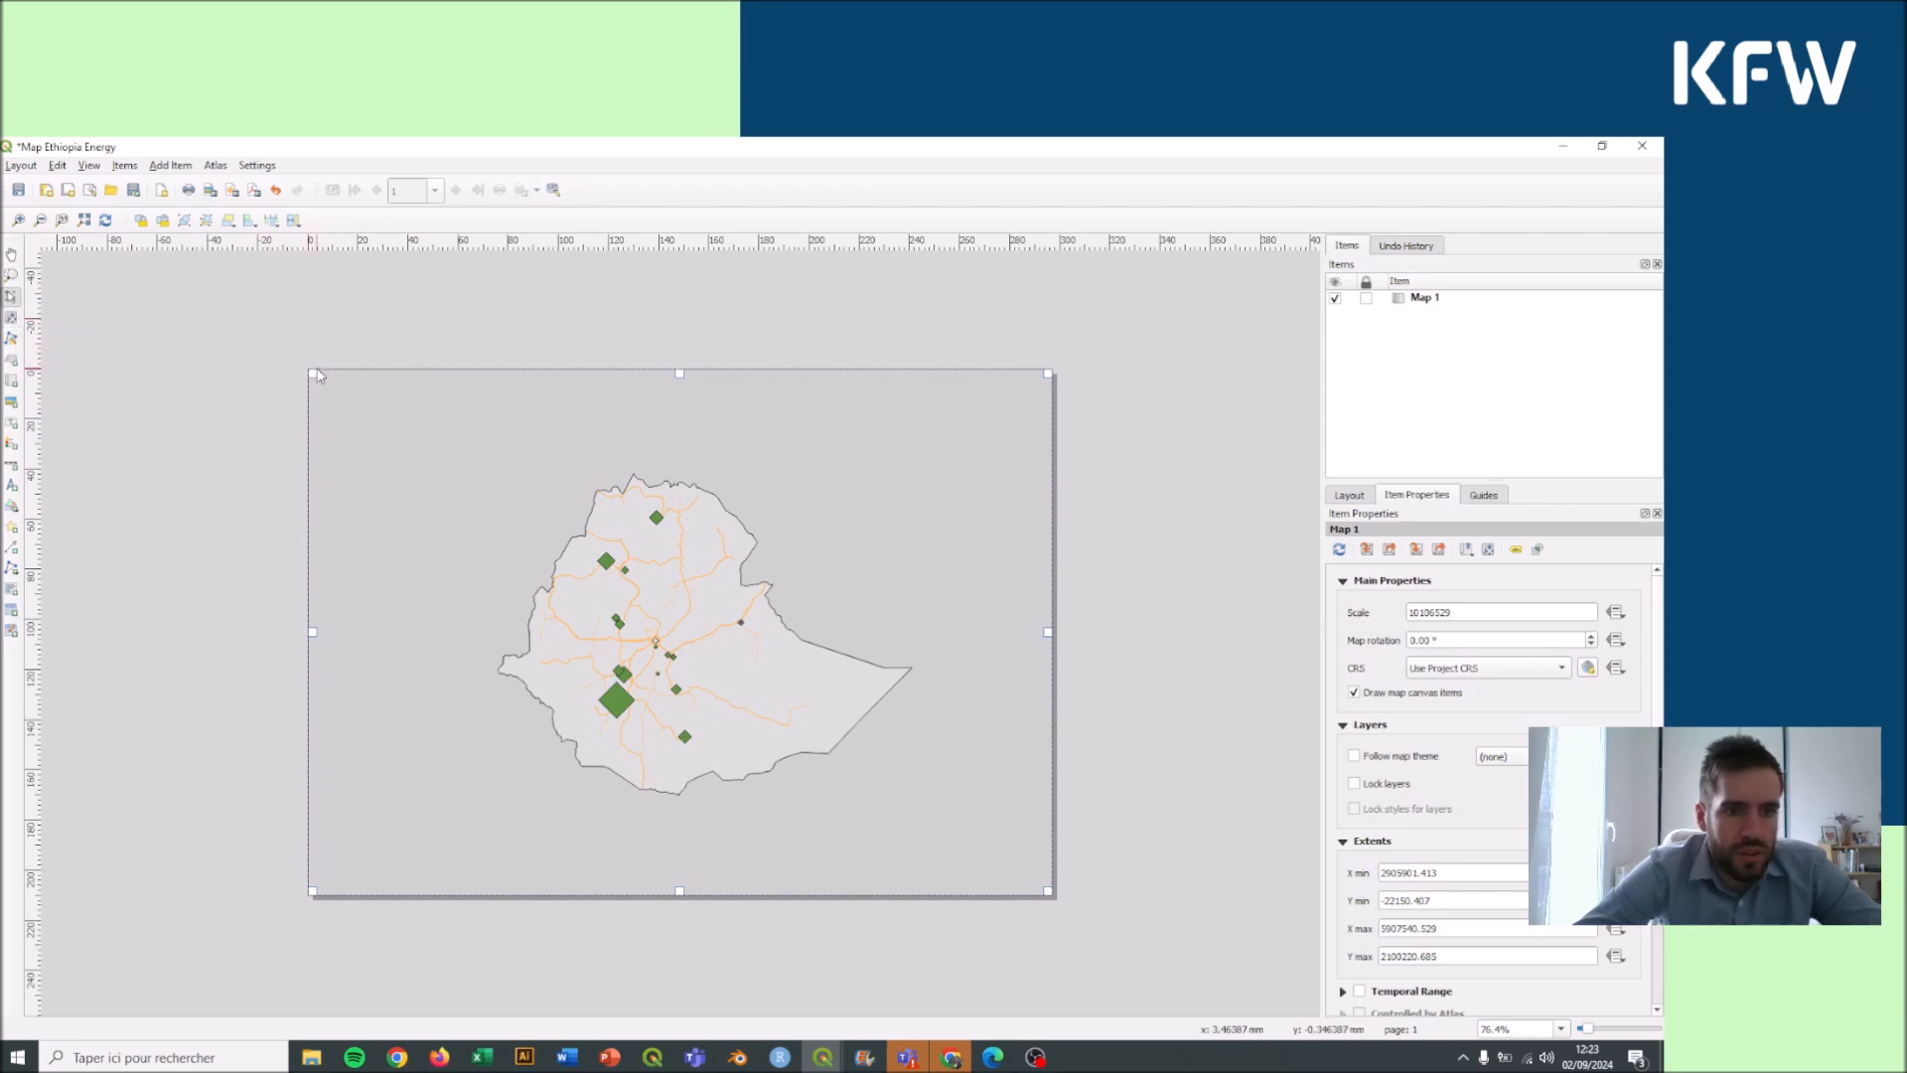
{"action": "left_click_drag", "start_coordinate": [310, 374], "coordinate": [426, 439]}
{"action": "left_click_drag", "start_coordinate": [565, 537], "coordinate": [567, 536]}
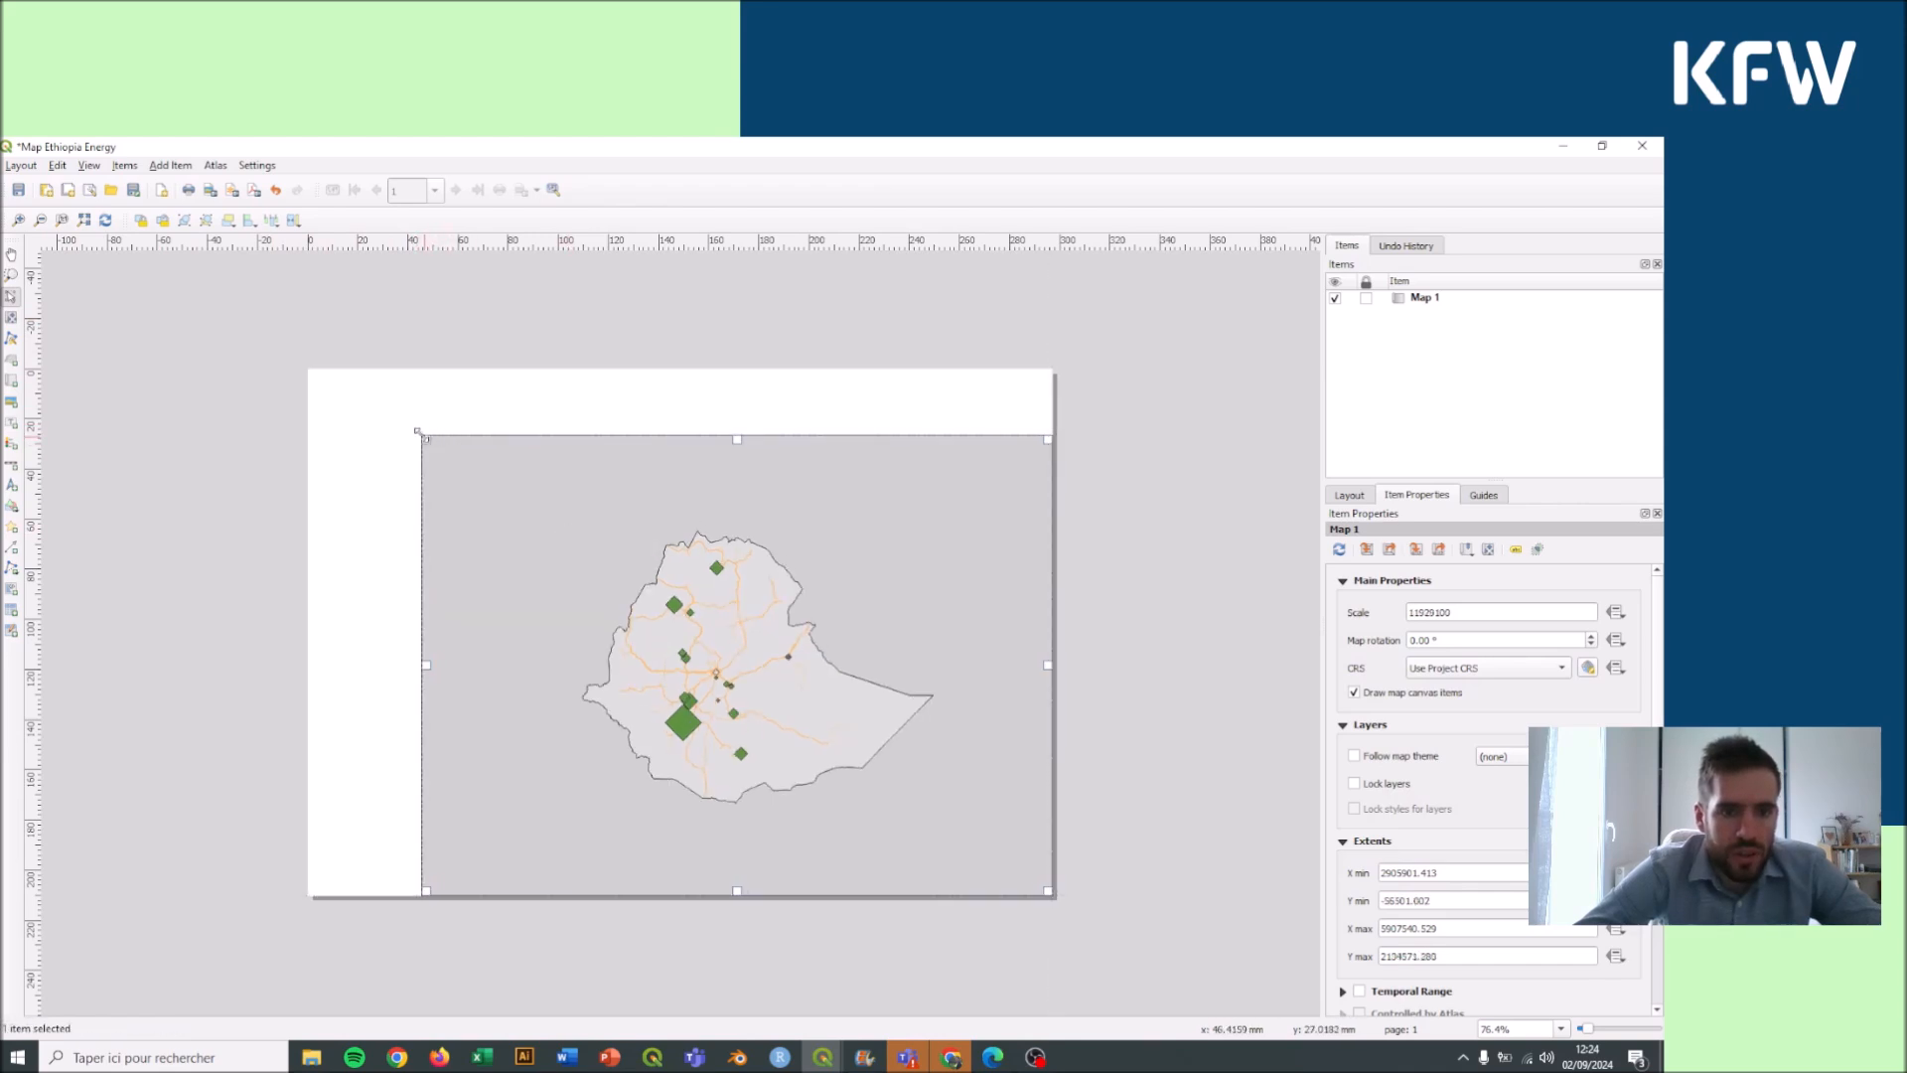
{"action": "left_click", "coordinate": [191, 449]}
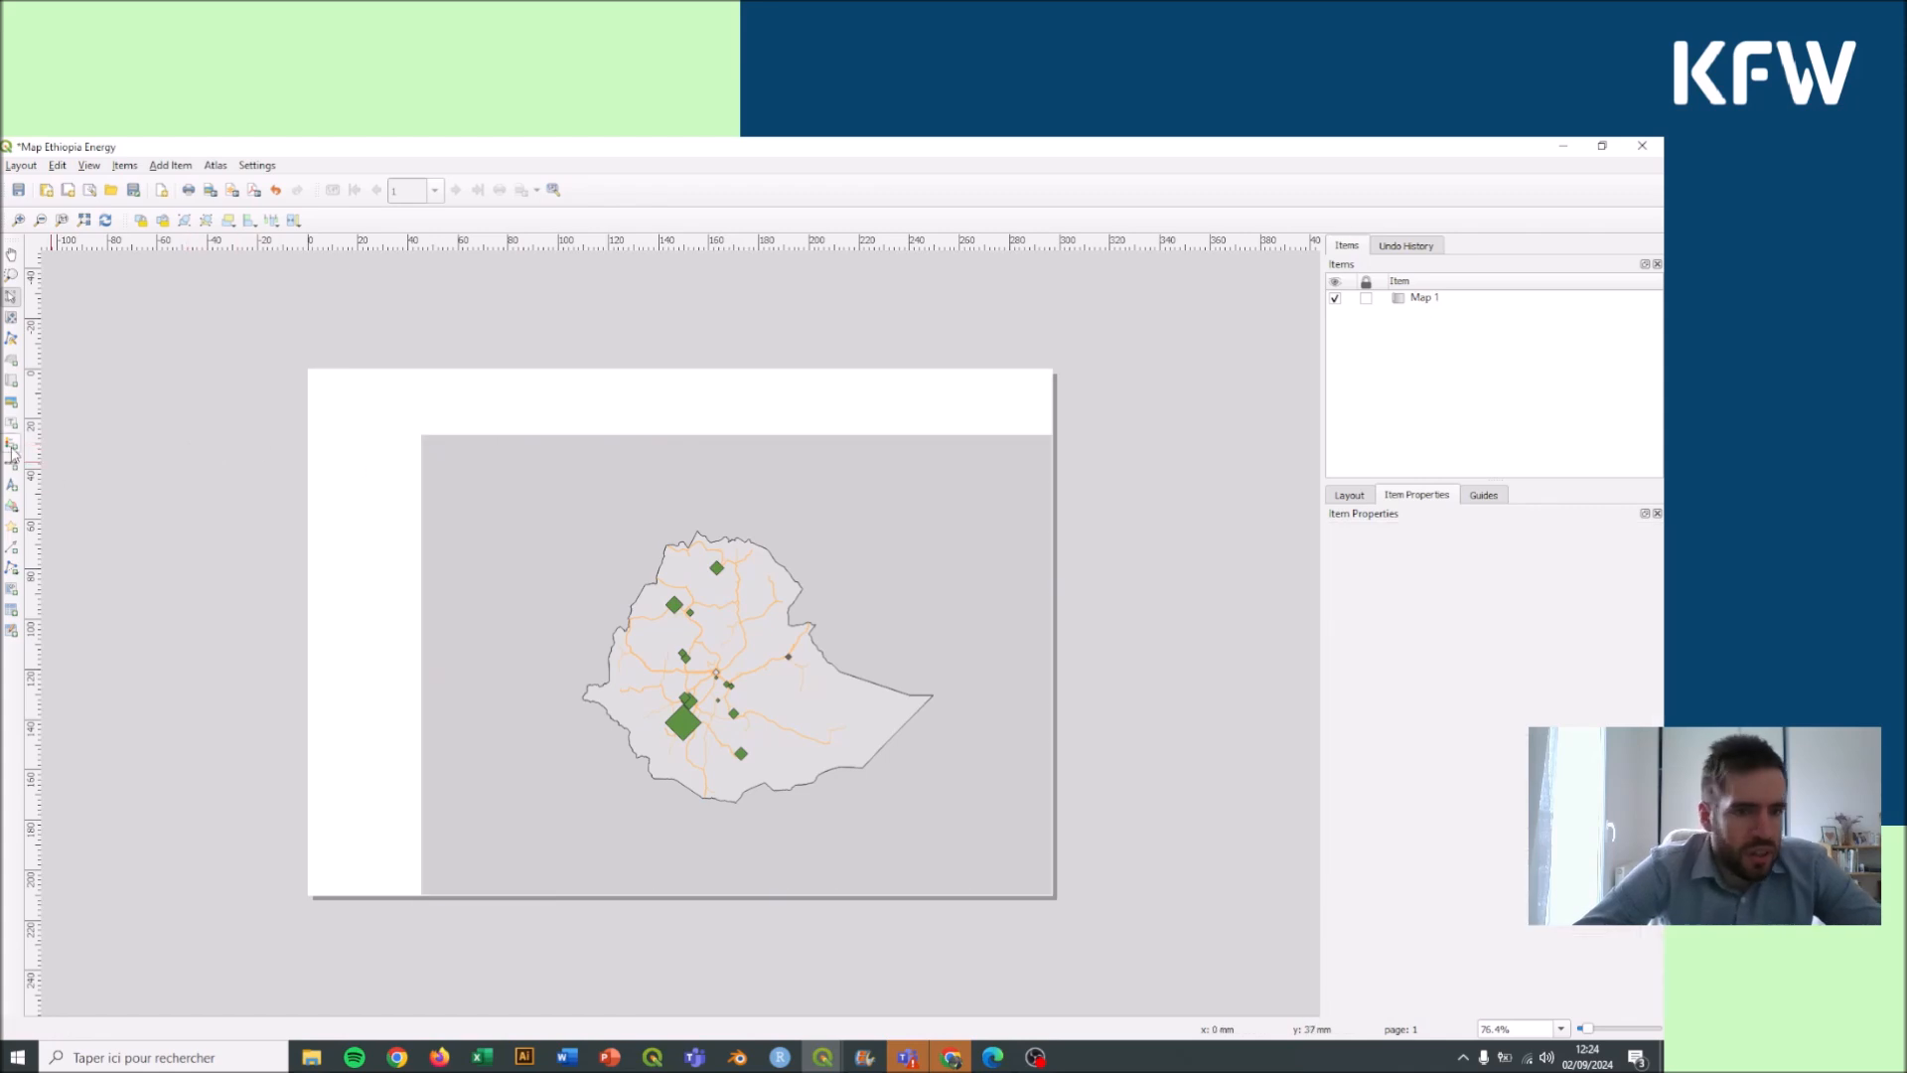
Step: Add a label spanning the full page width in the blank strip above the map
{"action": "left_click", "coordinate": [12, 425]}
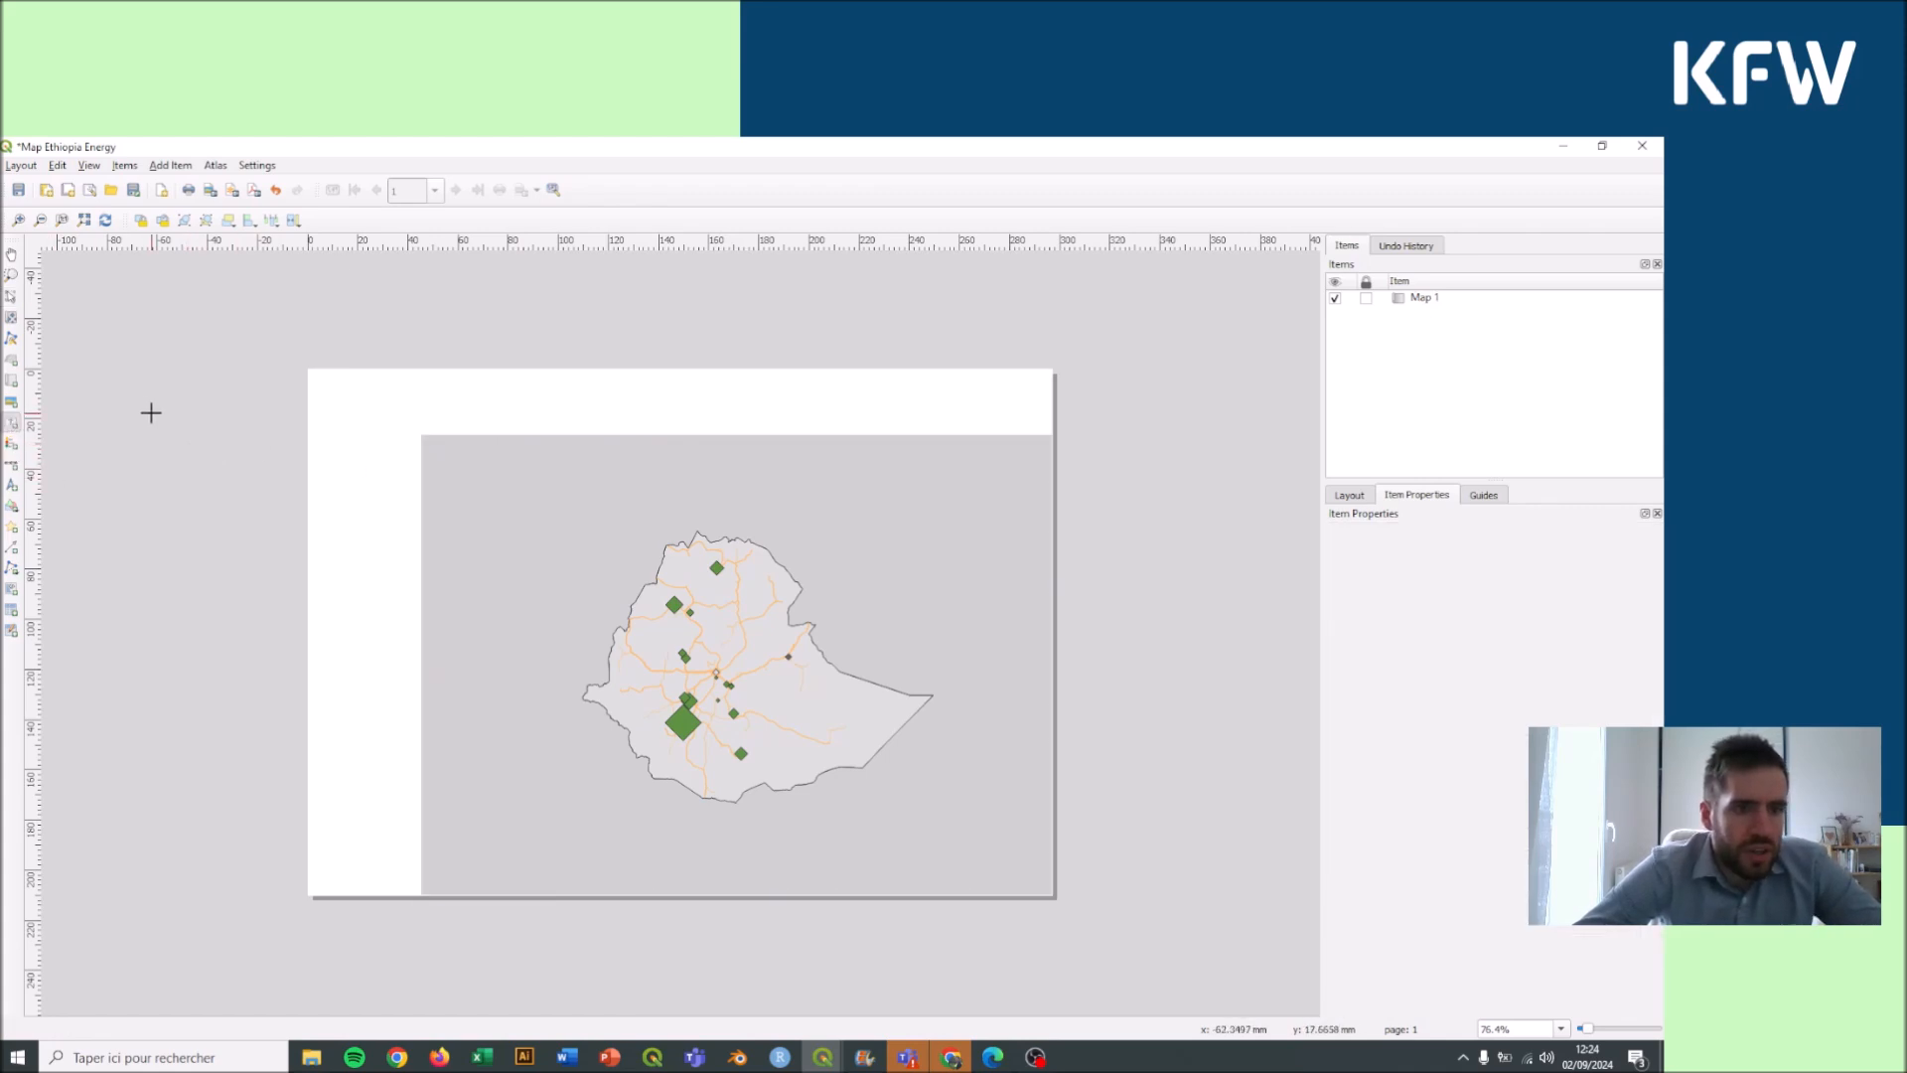
{"action": "left_click_drag", "start_coordinate": [306, 370], "coordinate": [1054, 433]}
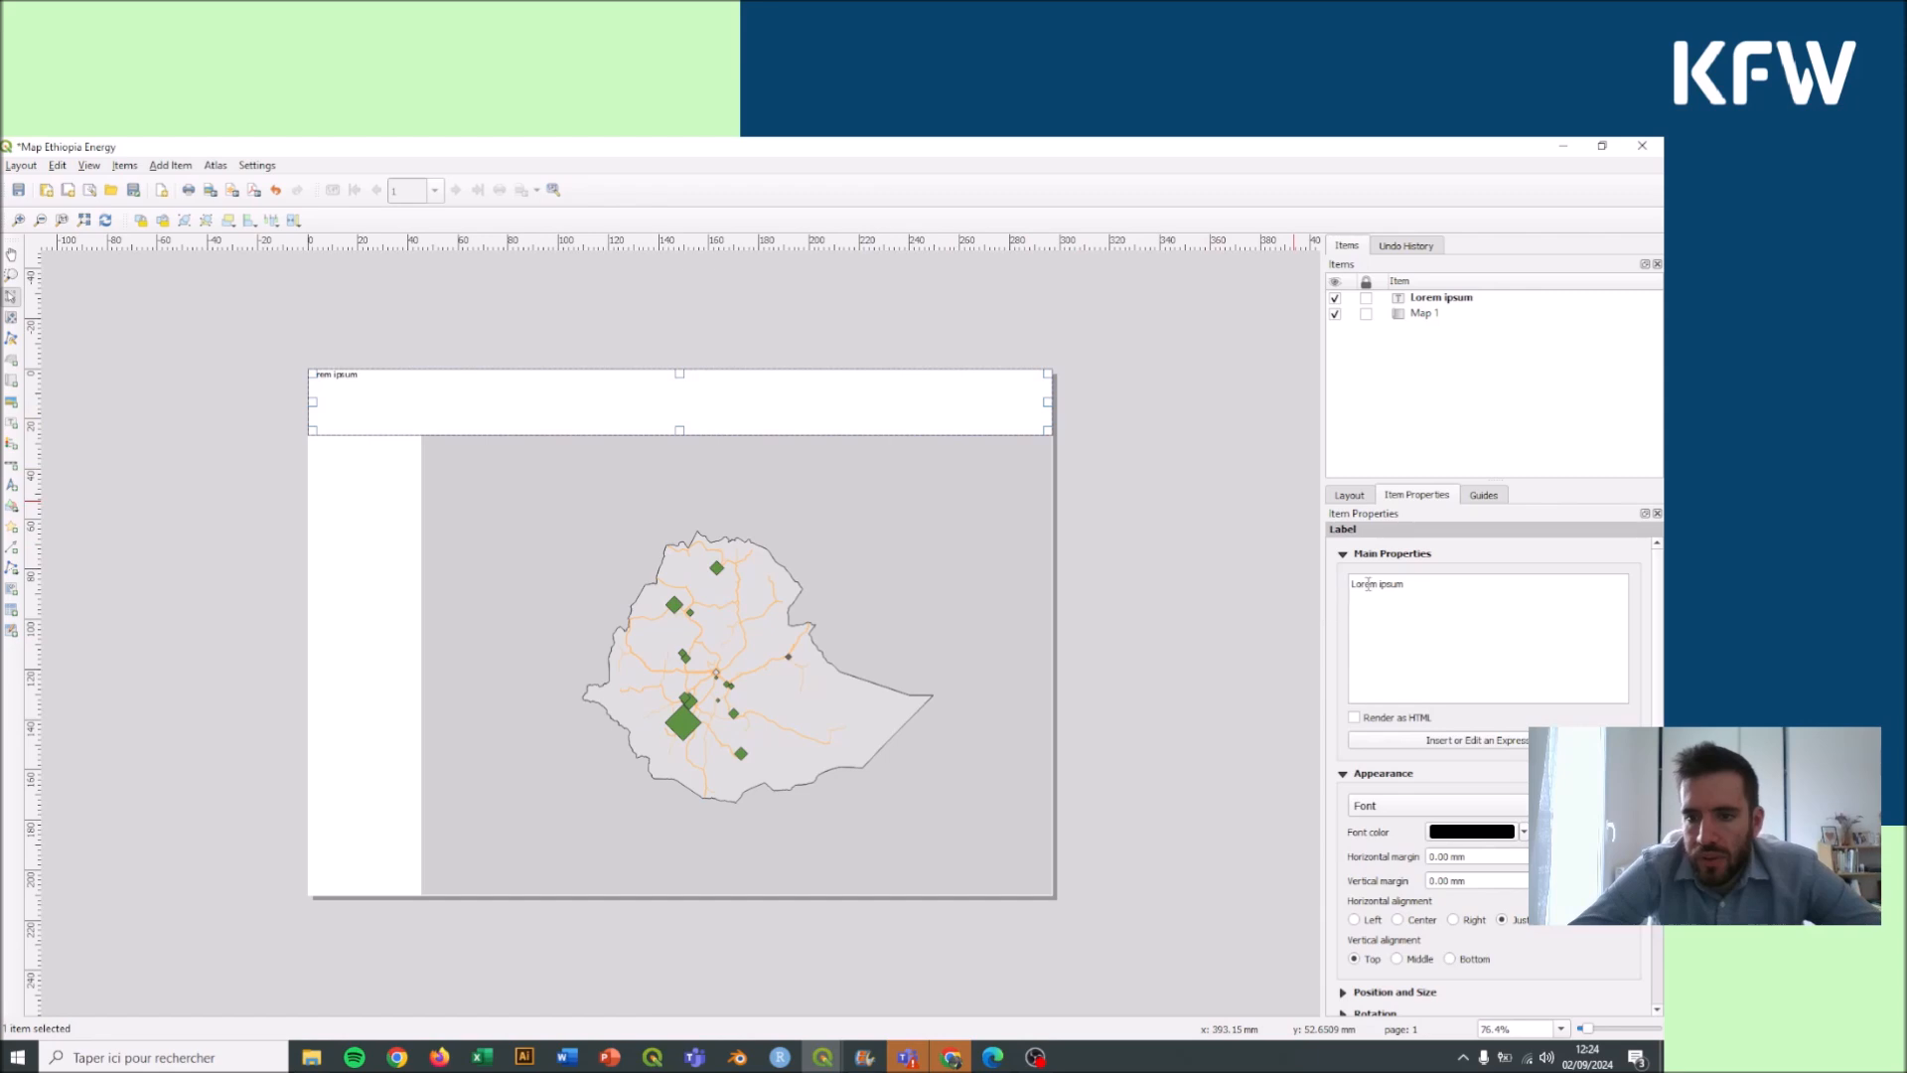
{"action": "double_click", "coordinate": [1428, 606]}
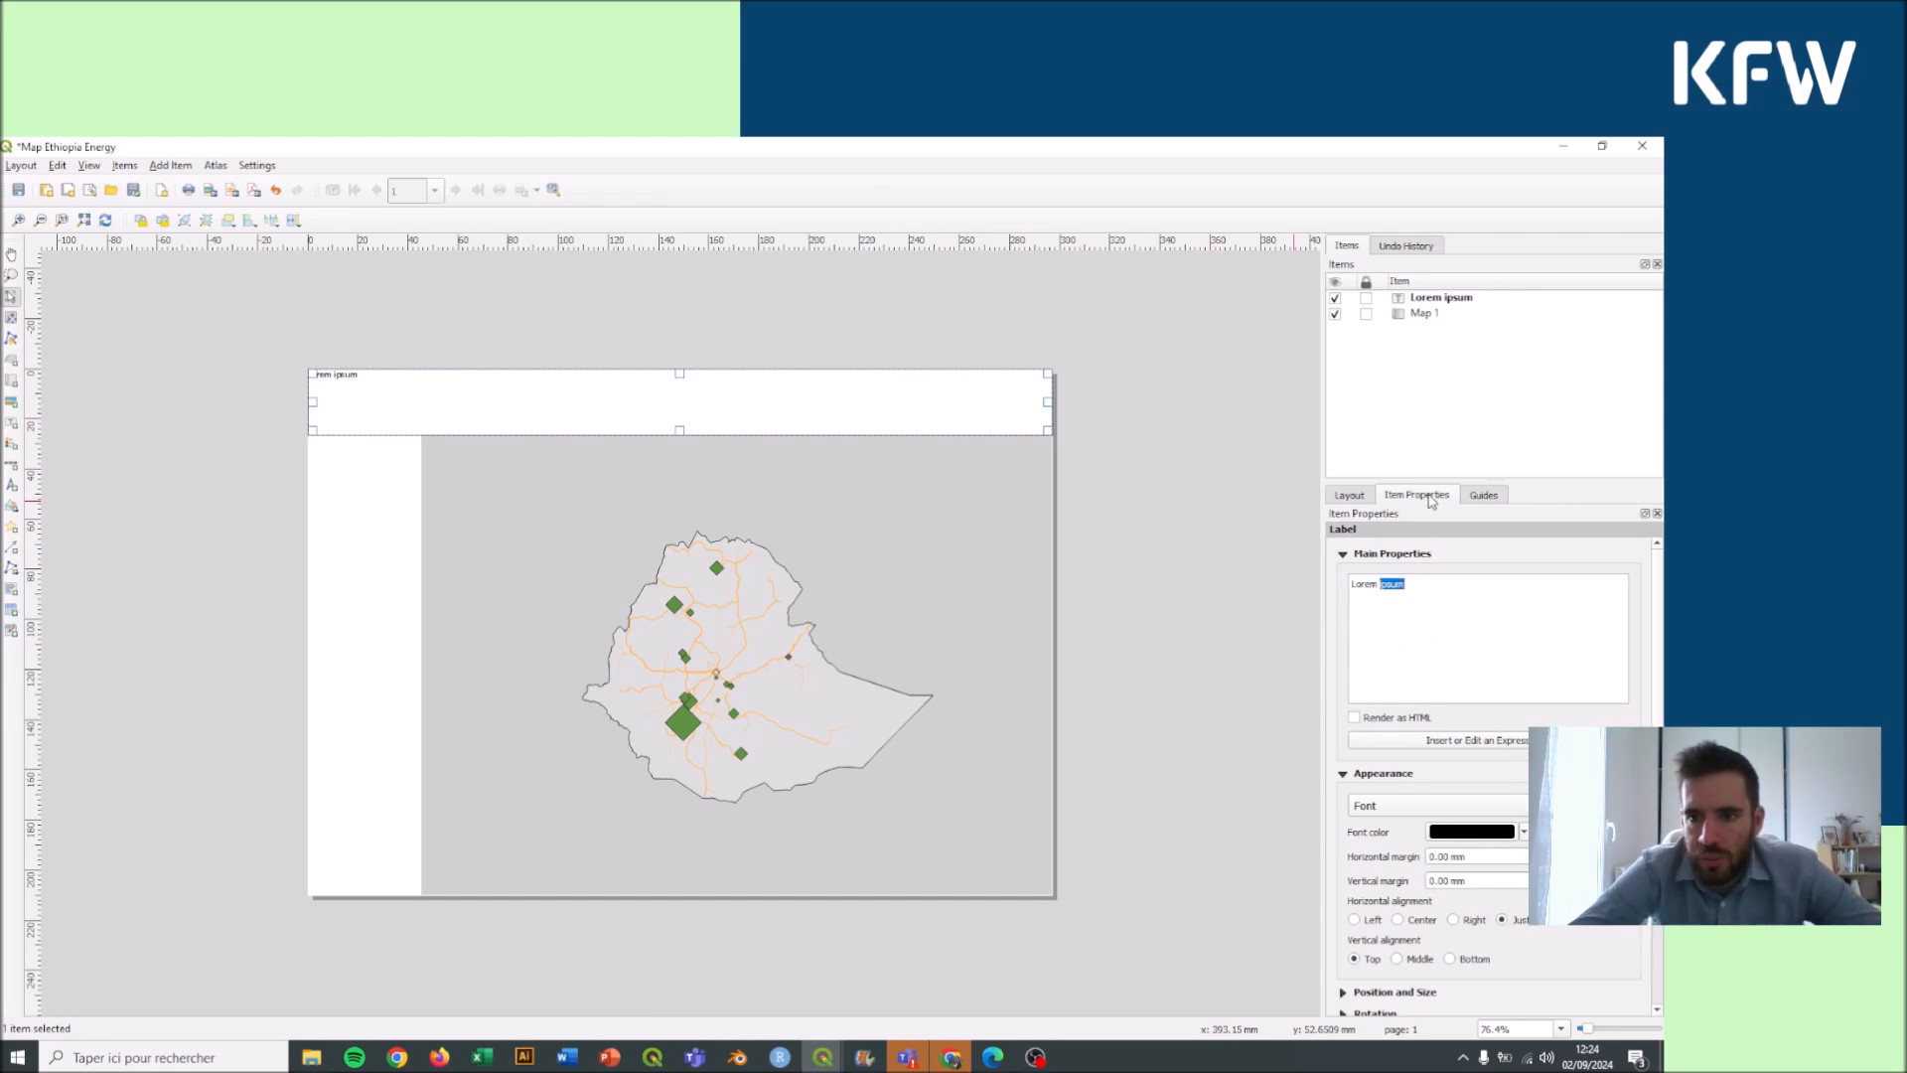
{"action": "left_click", "coordinate": [1418, 315]}
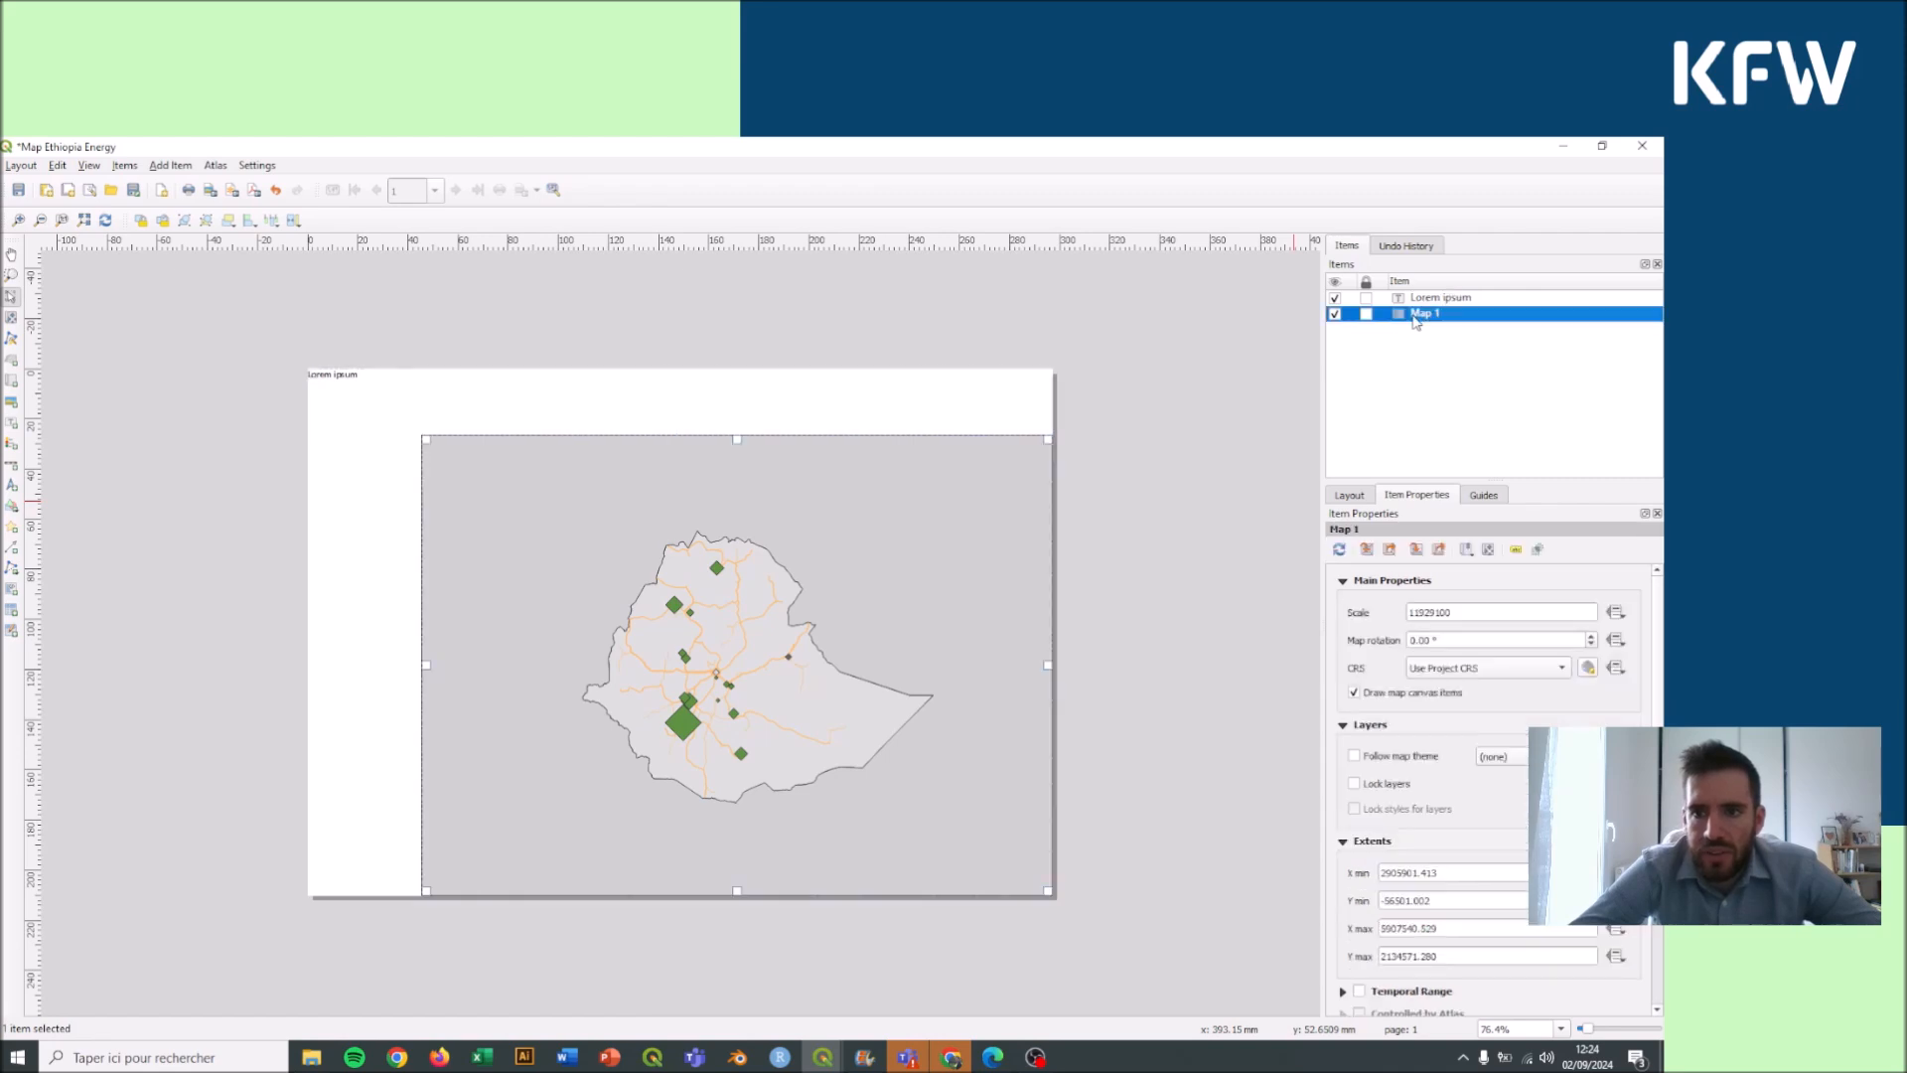
{"action": "left_click", "coordinate": [1430, 300]}
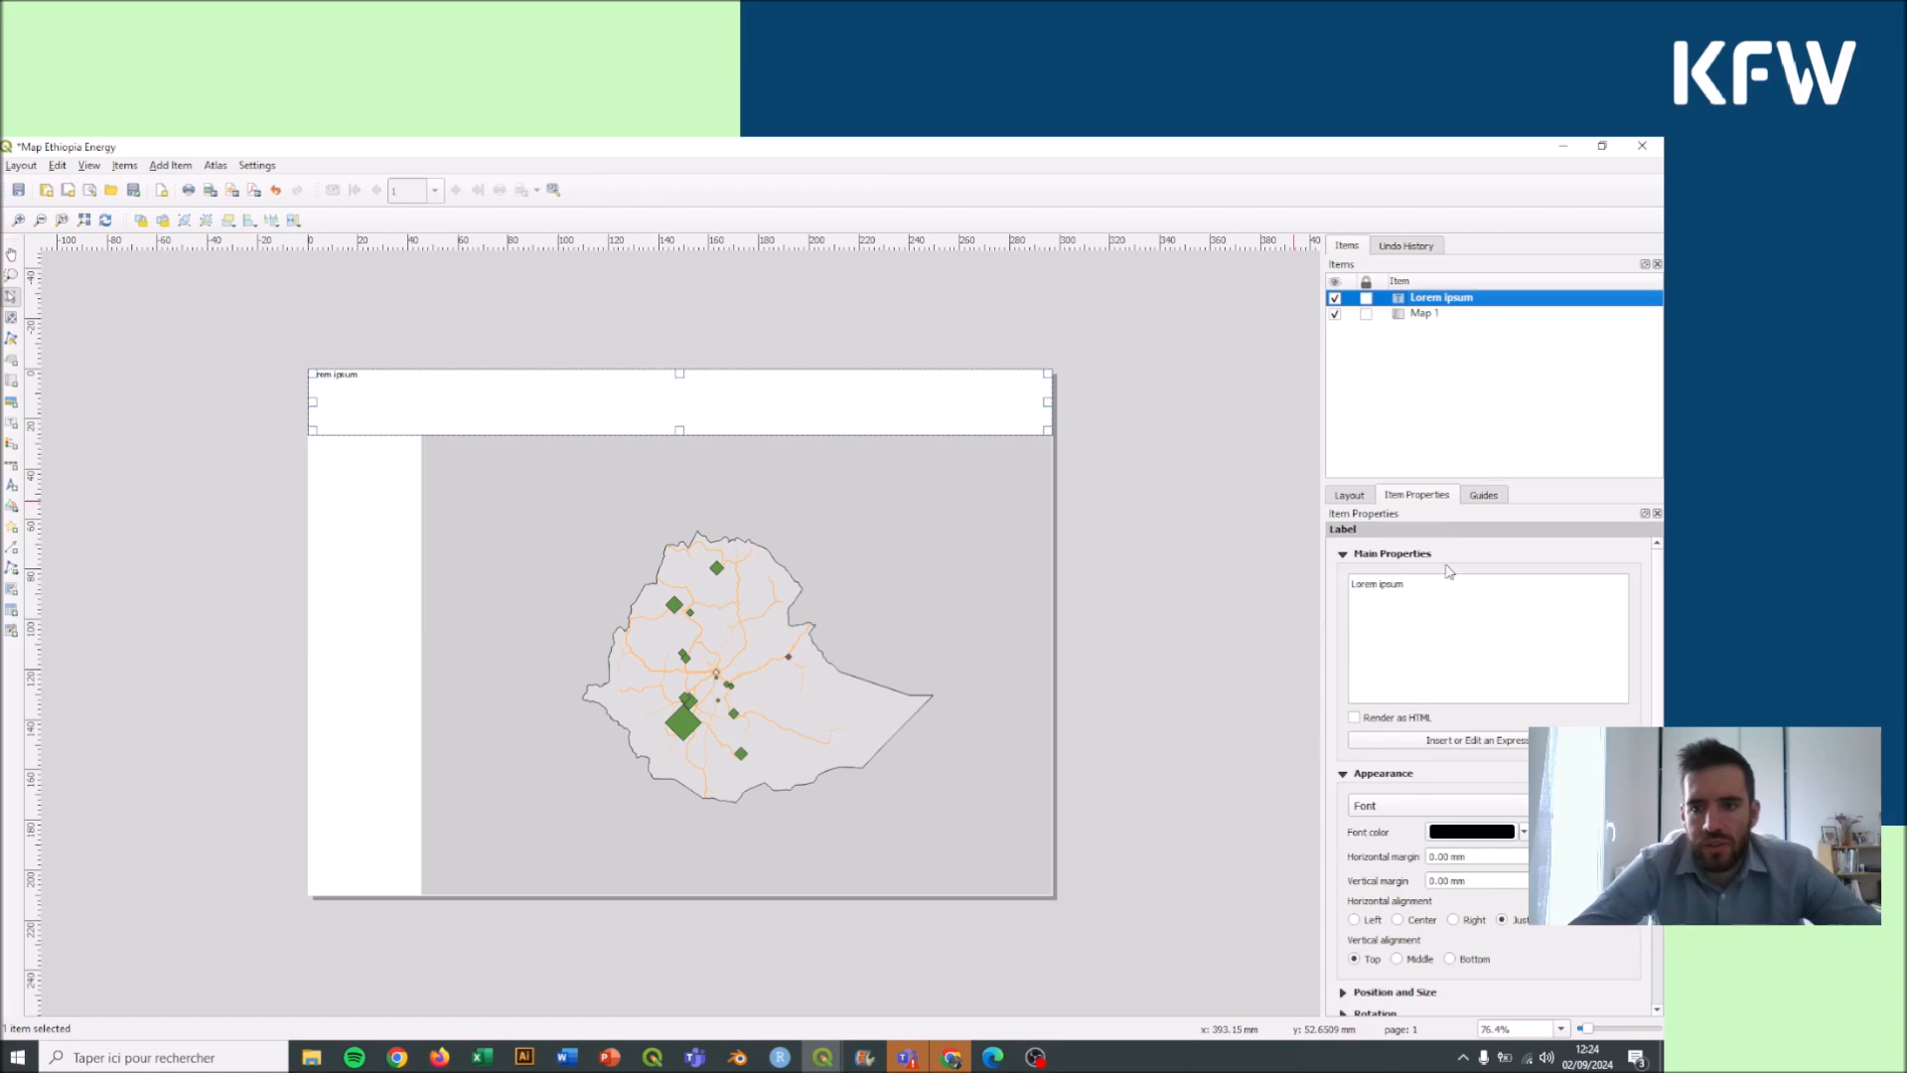
Step: Replace the label's placeholder text with "Map of power plants and power lines in Ethiopia."
{"action": "double_click", "coordinate": [1423, 595]}
{"action": "key", "text": "BackSpace"}
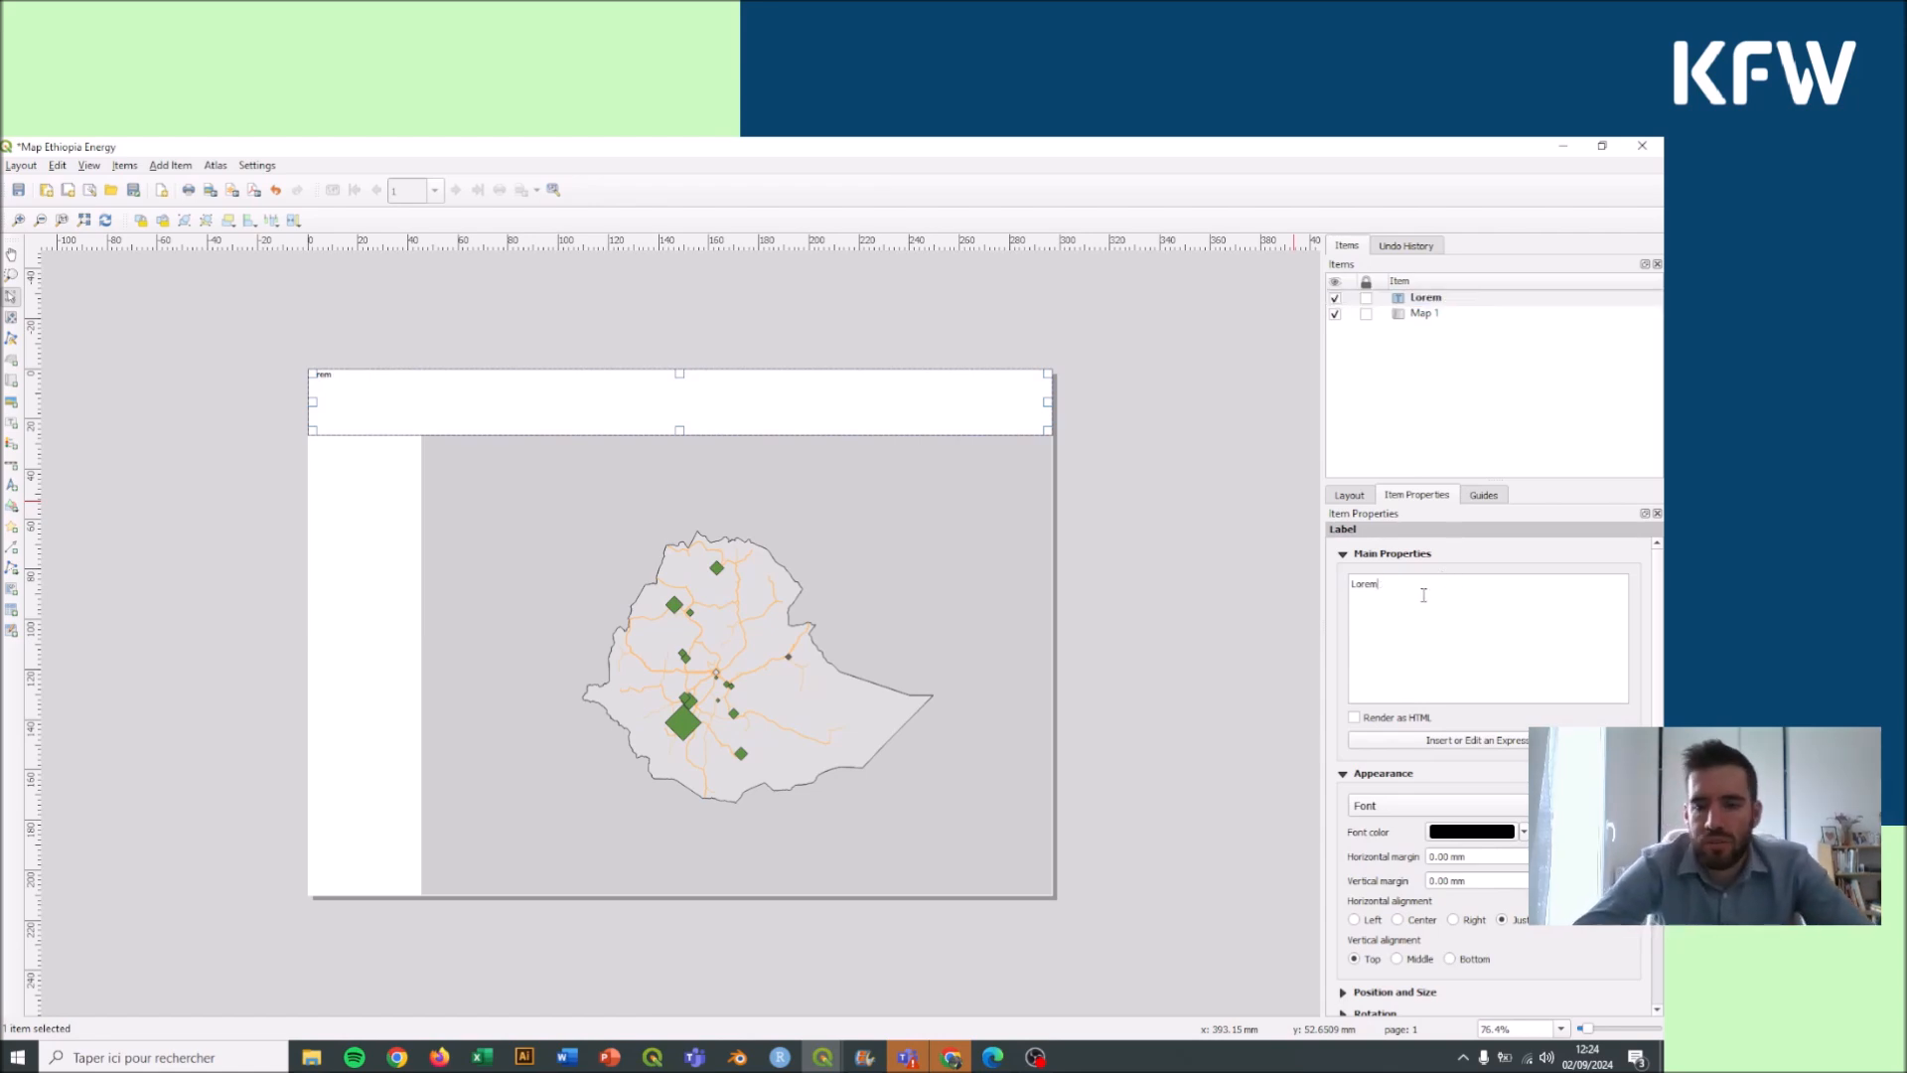
{"action": "type", "text": "M"}
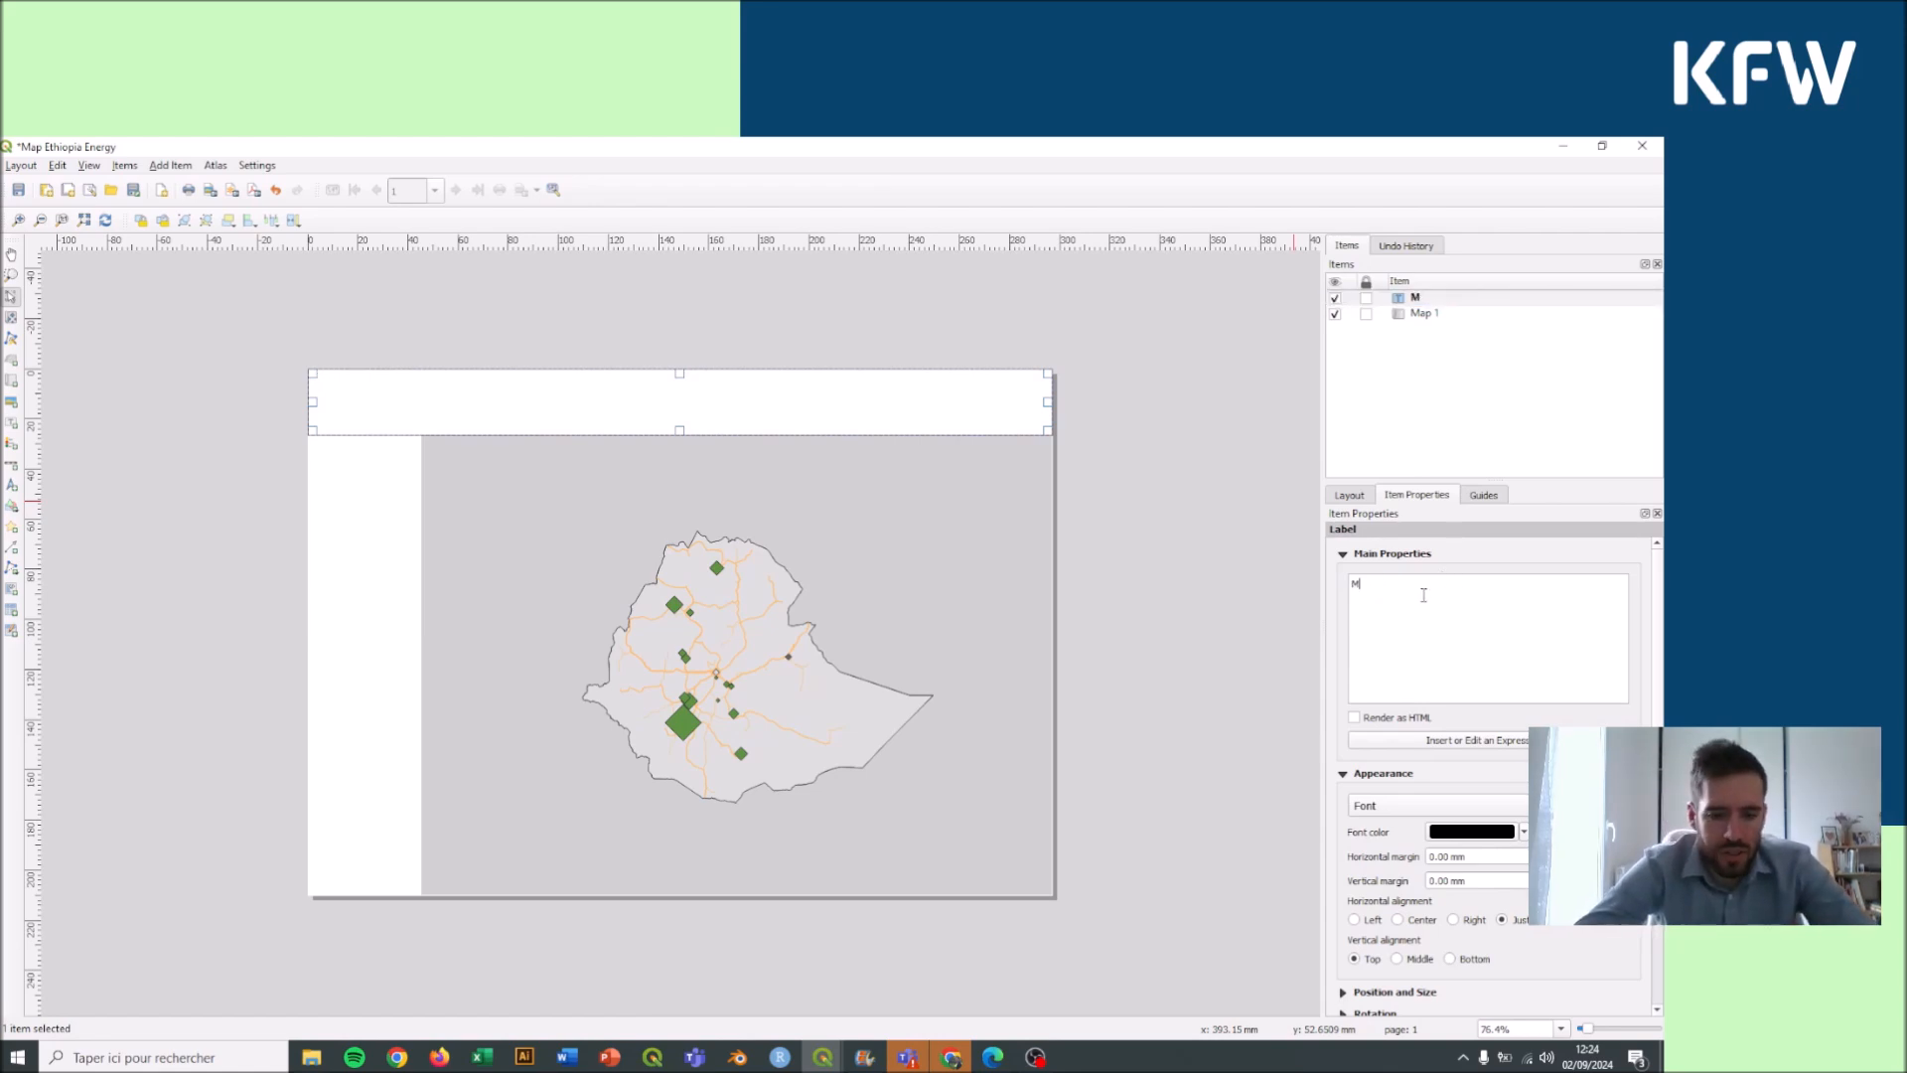
{"action": "type", "text": "ap of Pow"}
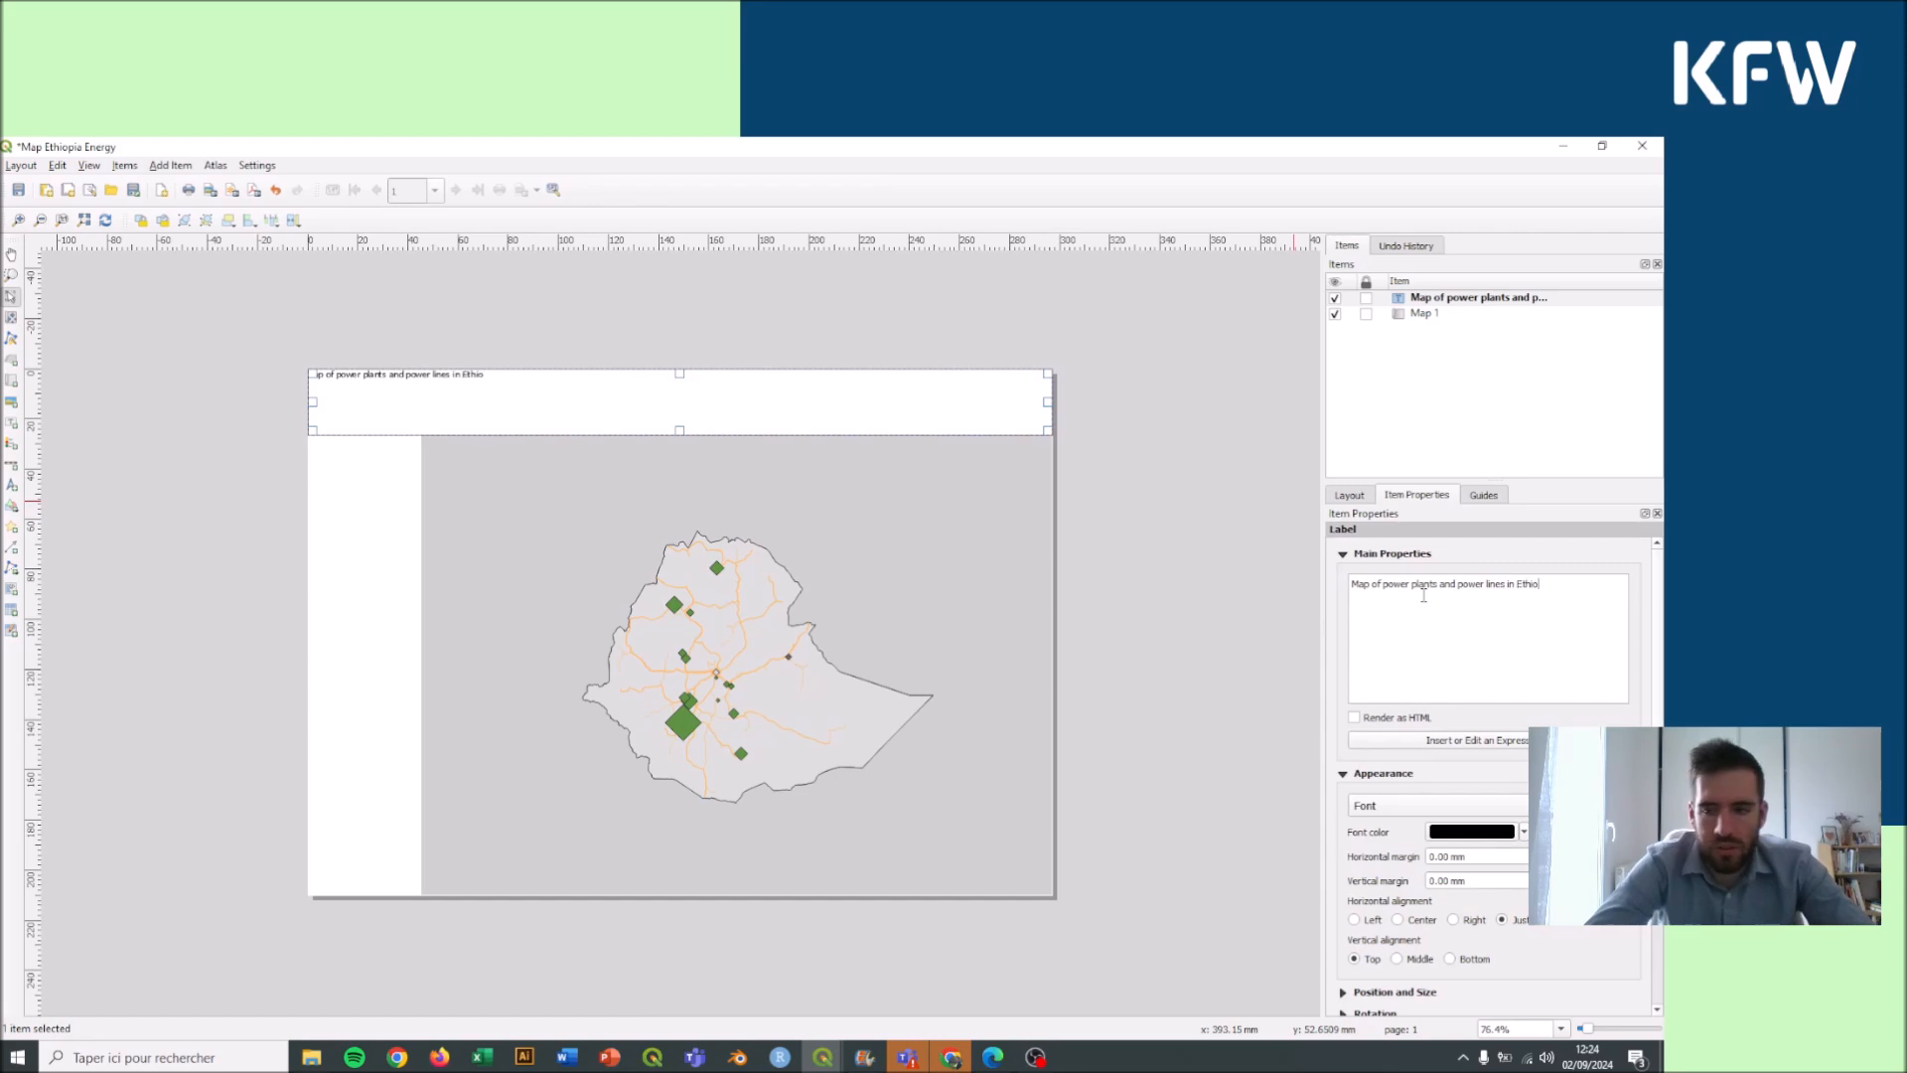
{"action": "type", "text": "a."}
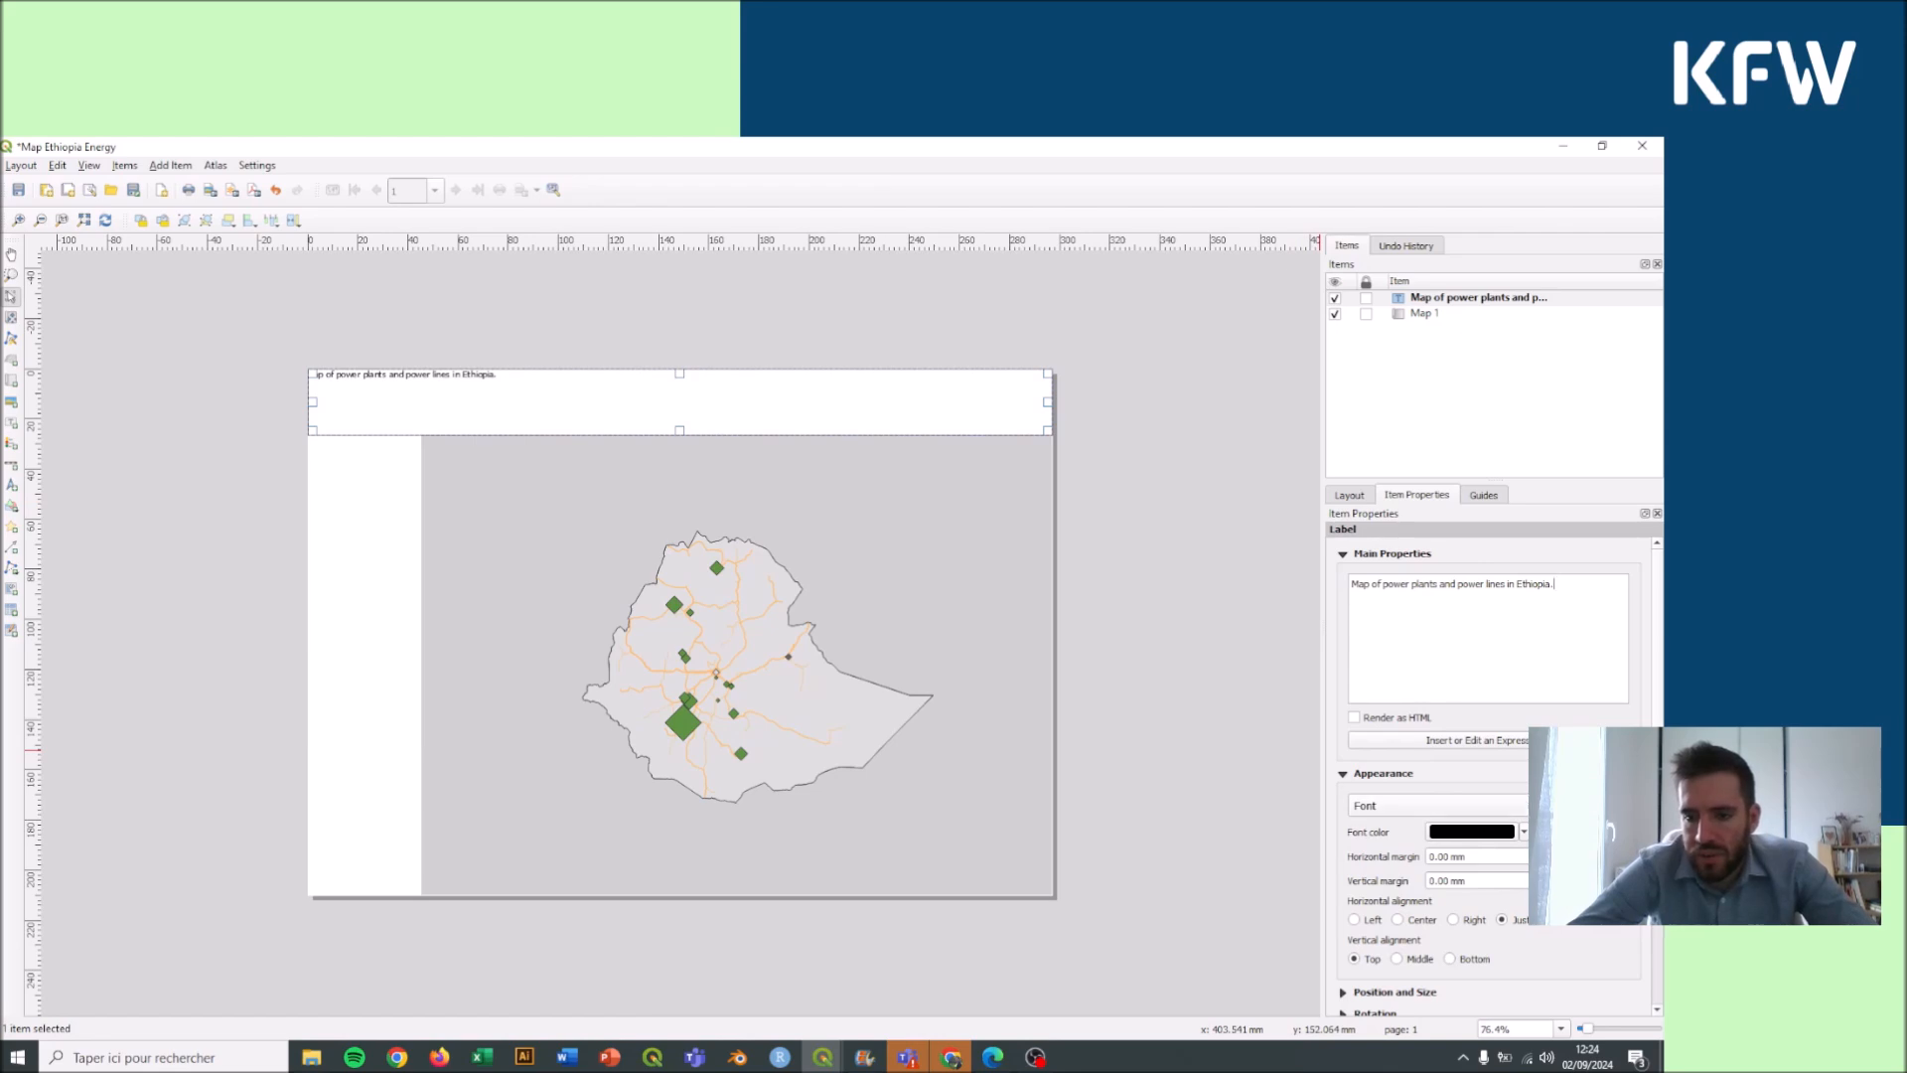
Step: Align the title label's text to the center horizontally and to the middle vertically
{"action": "scroll", "coordinate": [1490, 774], "scroll_direction": "down", "scroll_amount": 3}
{"action": "left_click", "coordinate": [1399, 803]}
{"action": "left_click", "coordinate": [1399, 843]}
Step: Format the title label's font as size 18 in the bold (Gras) style
{"action": "left_click", "coordinate": [1620, 687]}
{"action": "scroll", "coordinate": [994, 543], "scroll_direction": "down", "scroll_amount": 2}
{"action": "left_click", "coordinate": [994, 538]}
{"action": "left_click", "coordinate": [994, 546]}
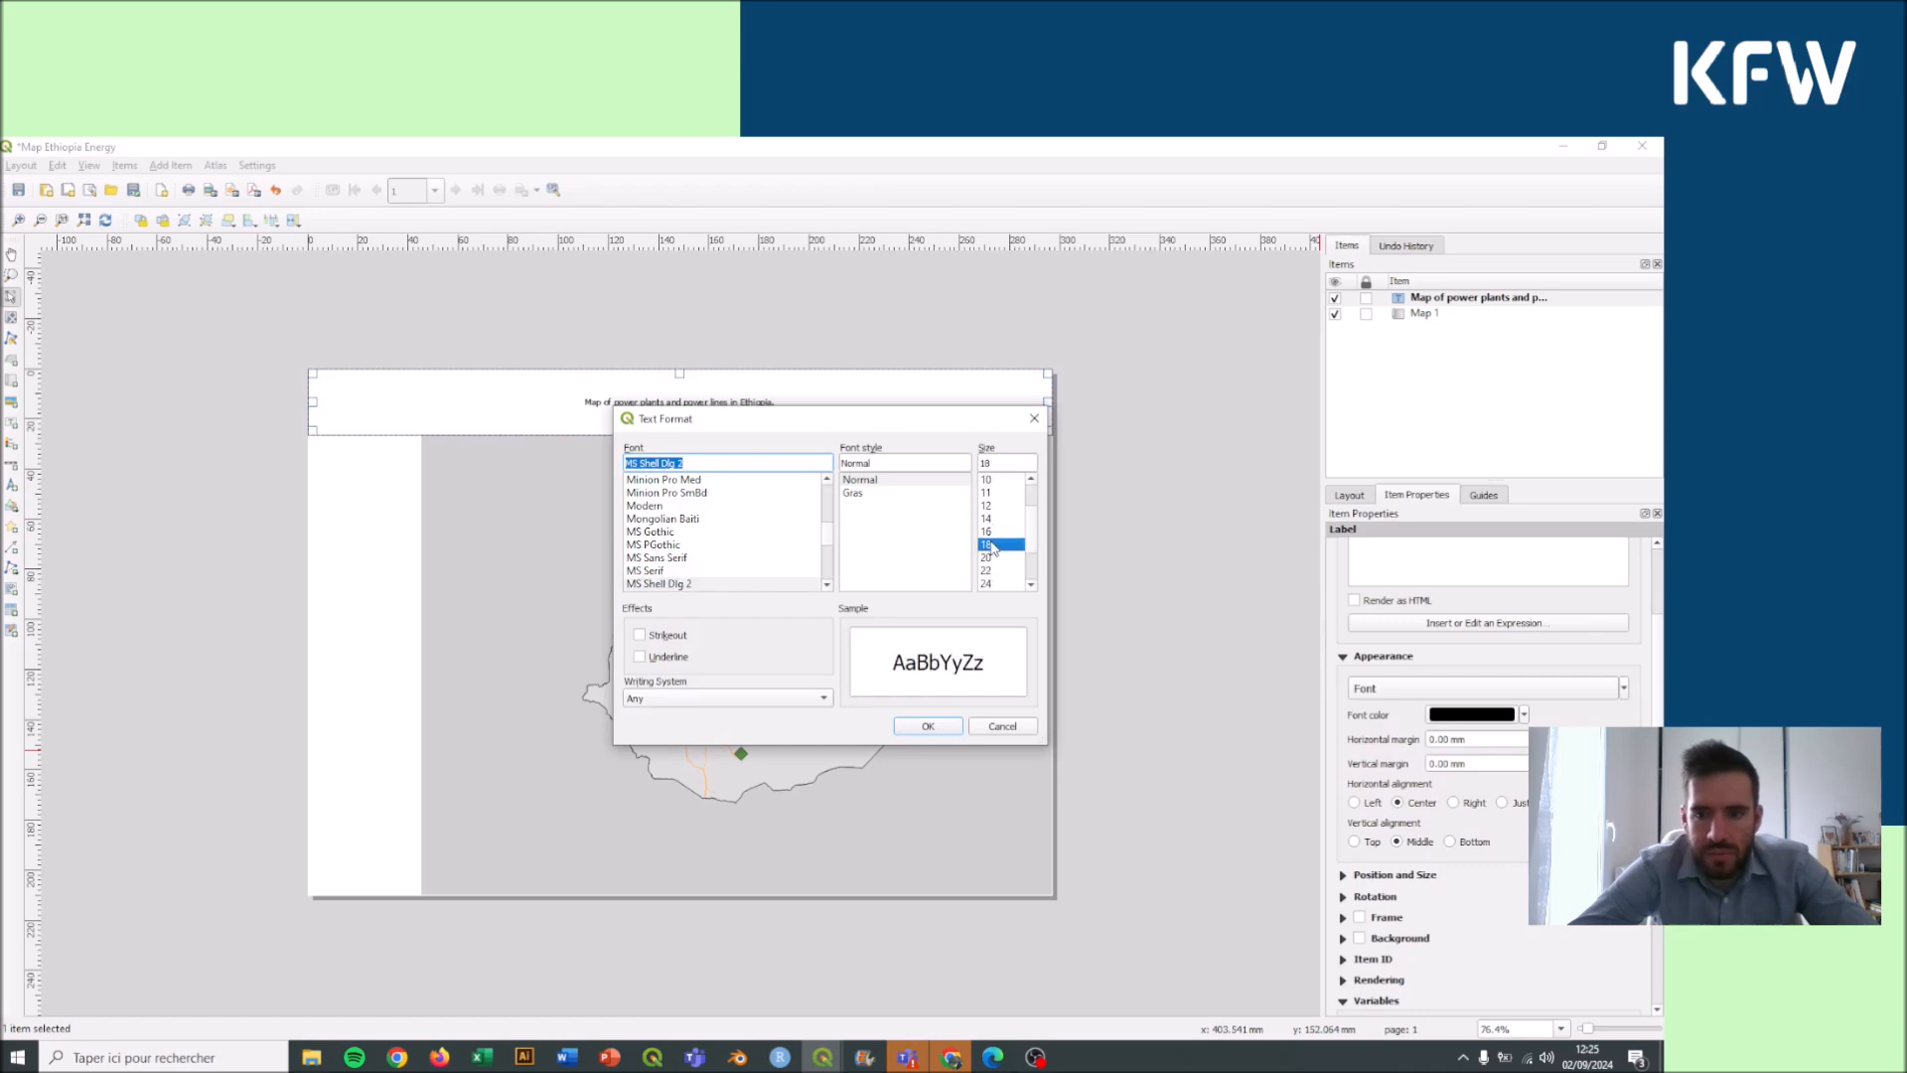
{"action": "left_click", "coordinate": [864, 495]}
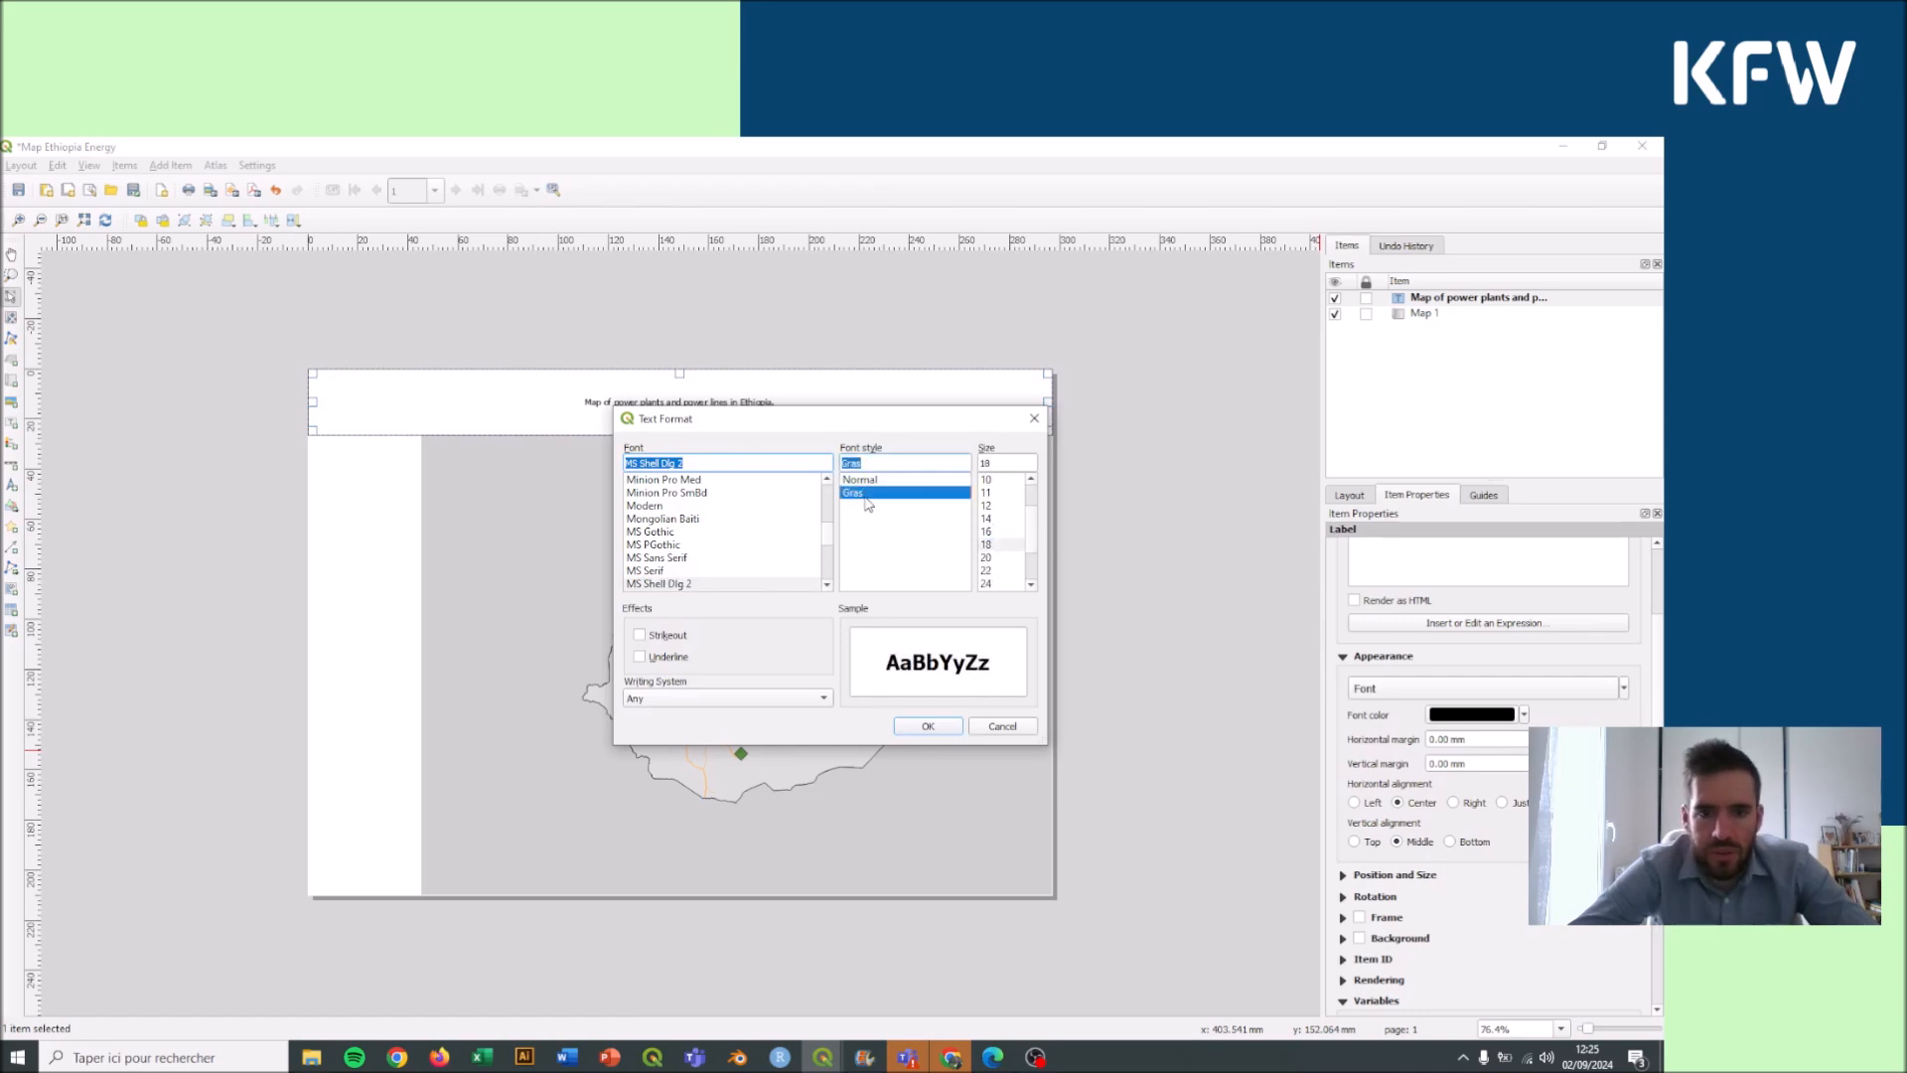
{"action": "left_click", "coordinate": [924, 723]}
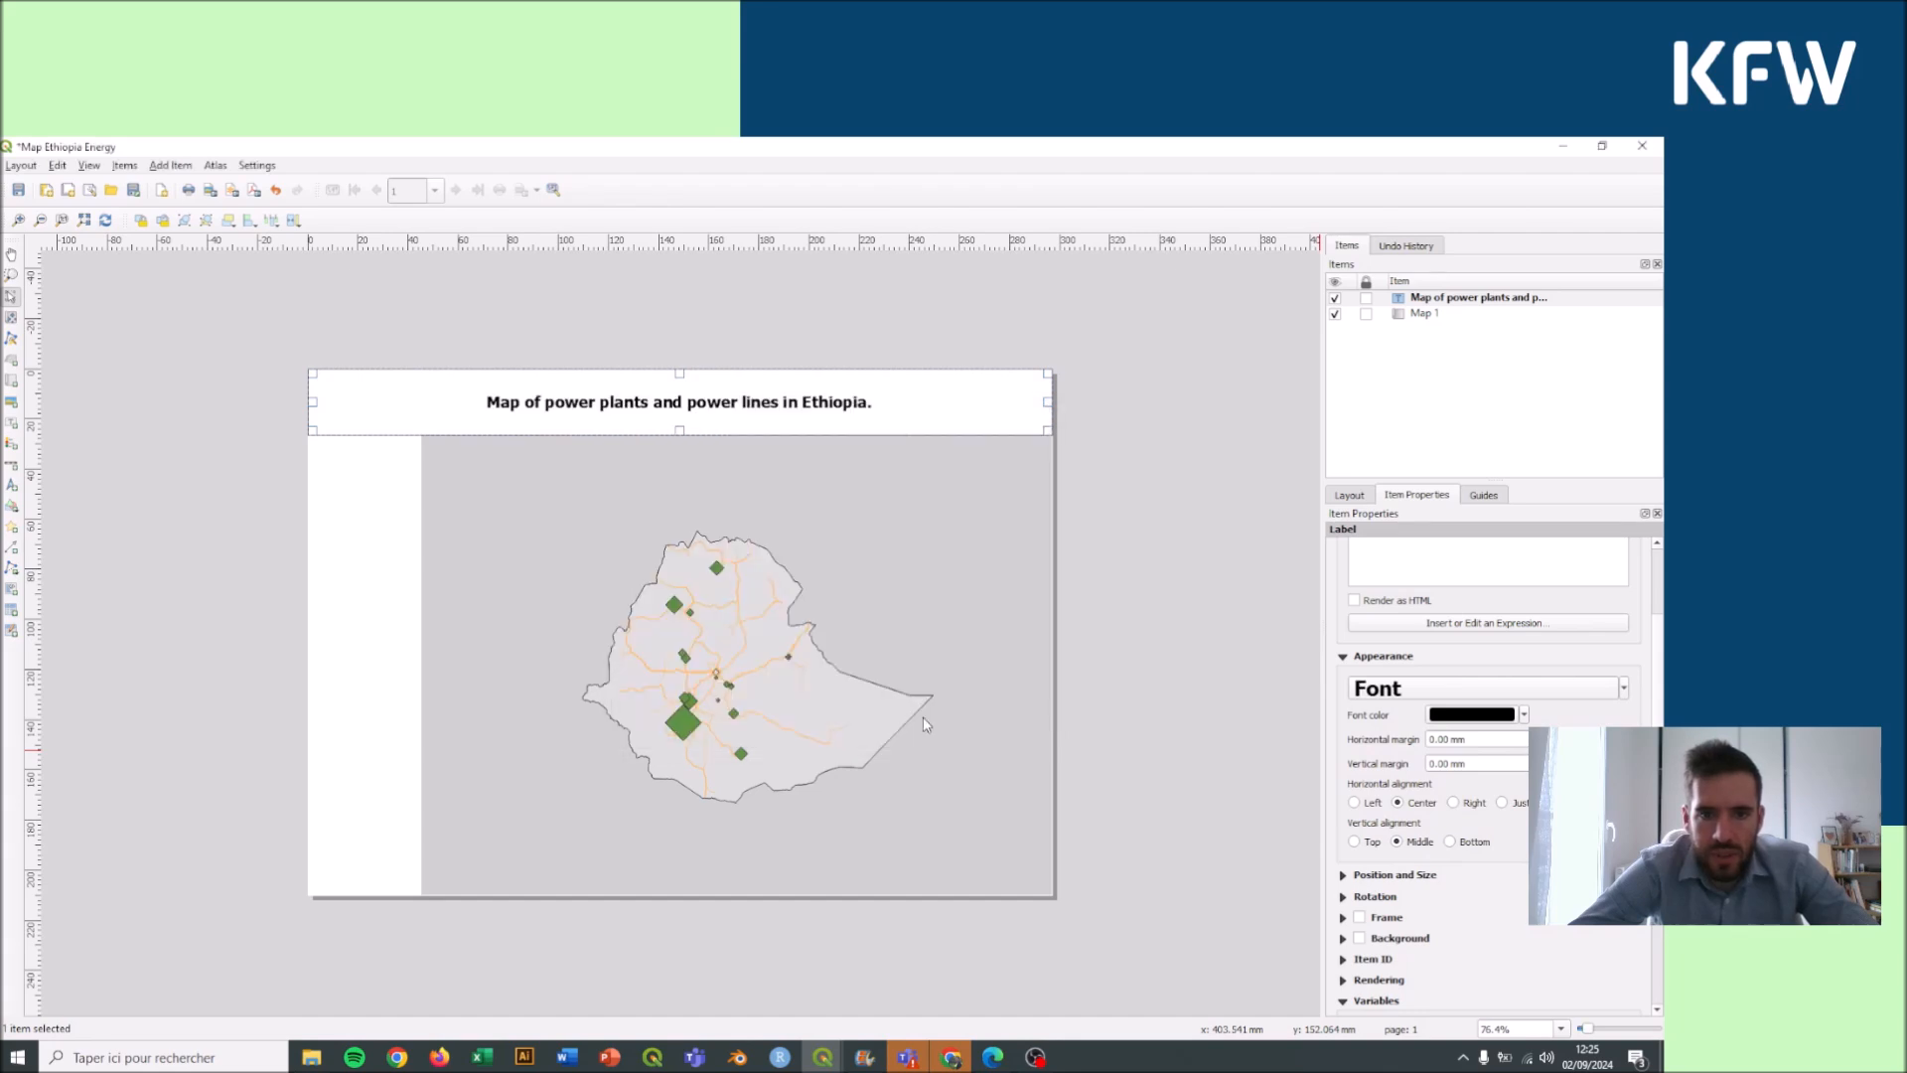
{"action": "left_click", "coordinate": [1111, 691]}
Step: Enable a frame around the title label
{"action": "left_click", "coordinate": [959, 389]}
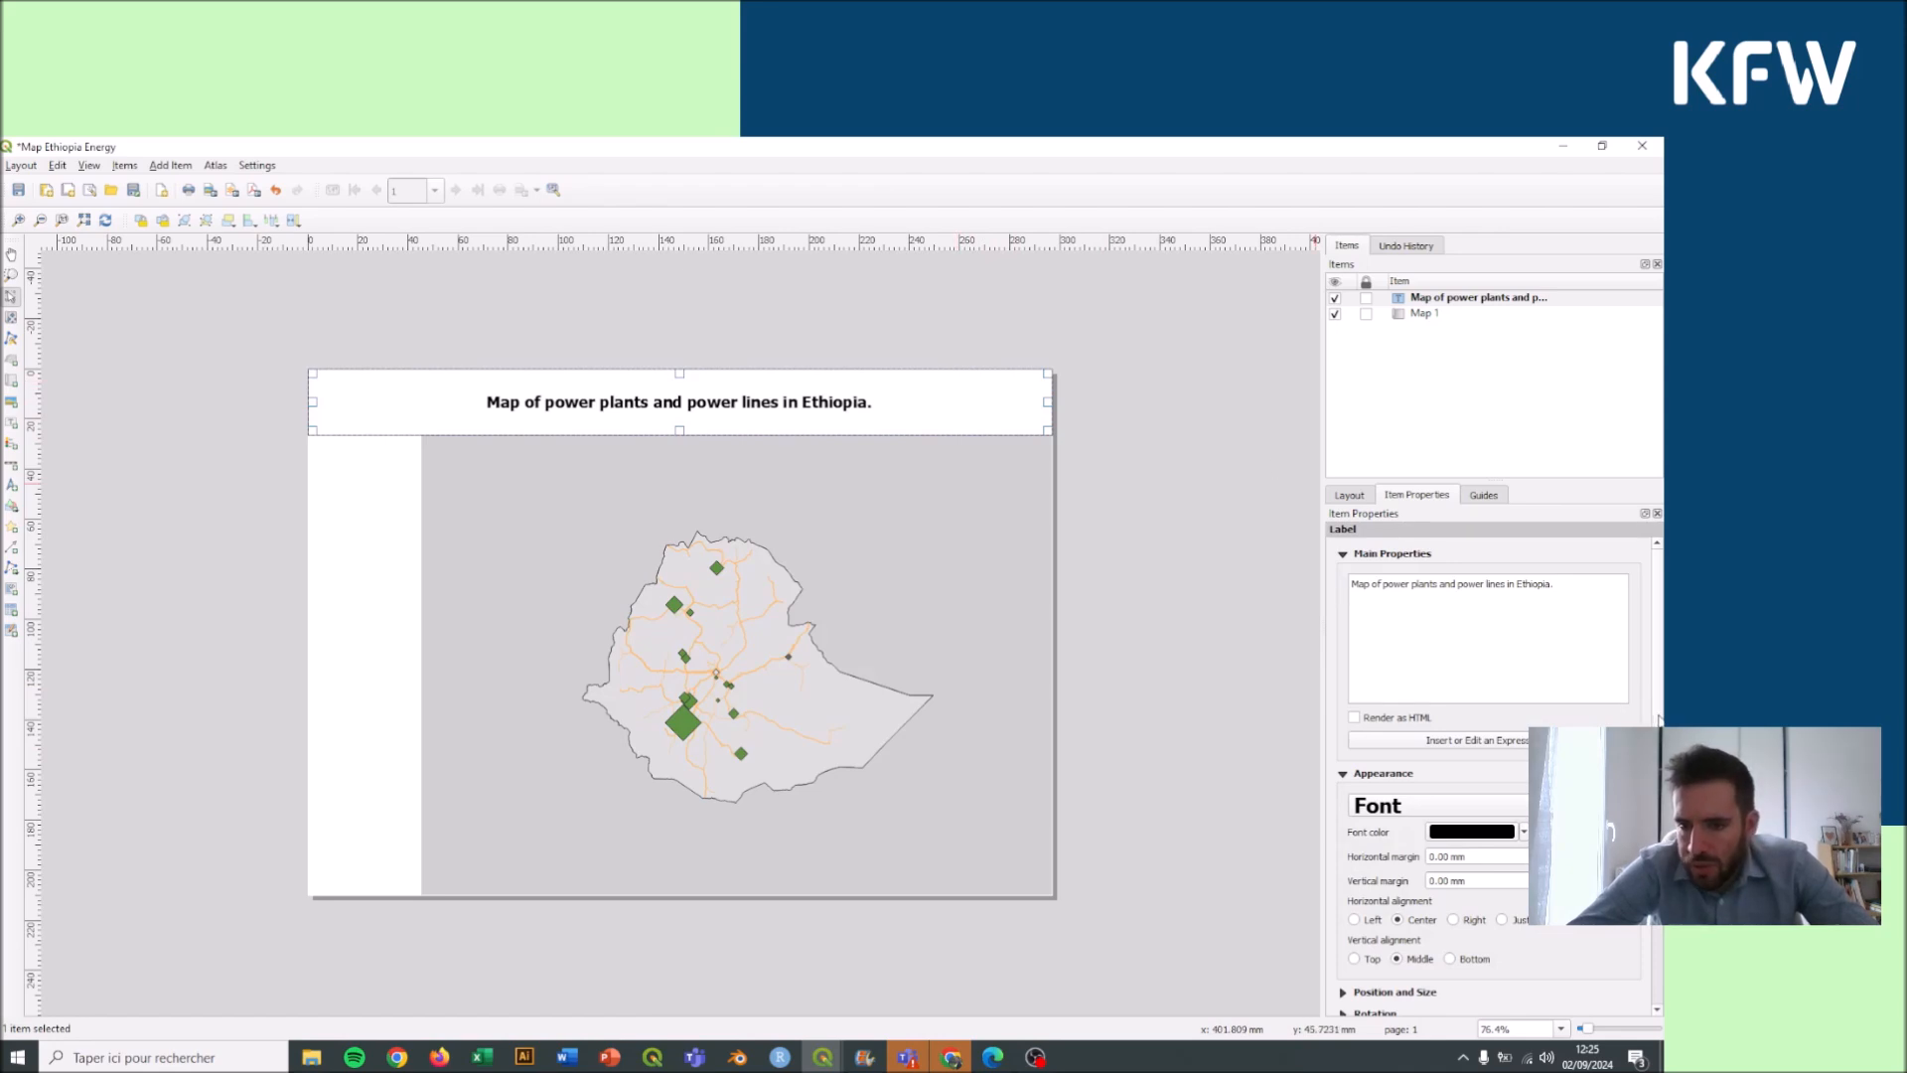
{"action": "scroll", "coordinate": [1657, 717], "scroll_direction": "down", "scroll_amount": 5}
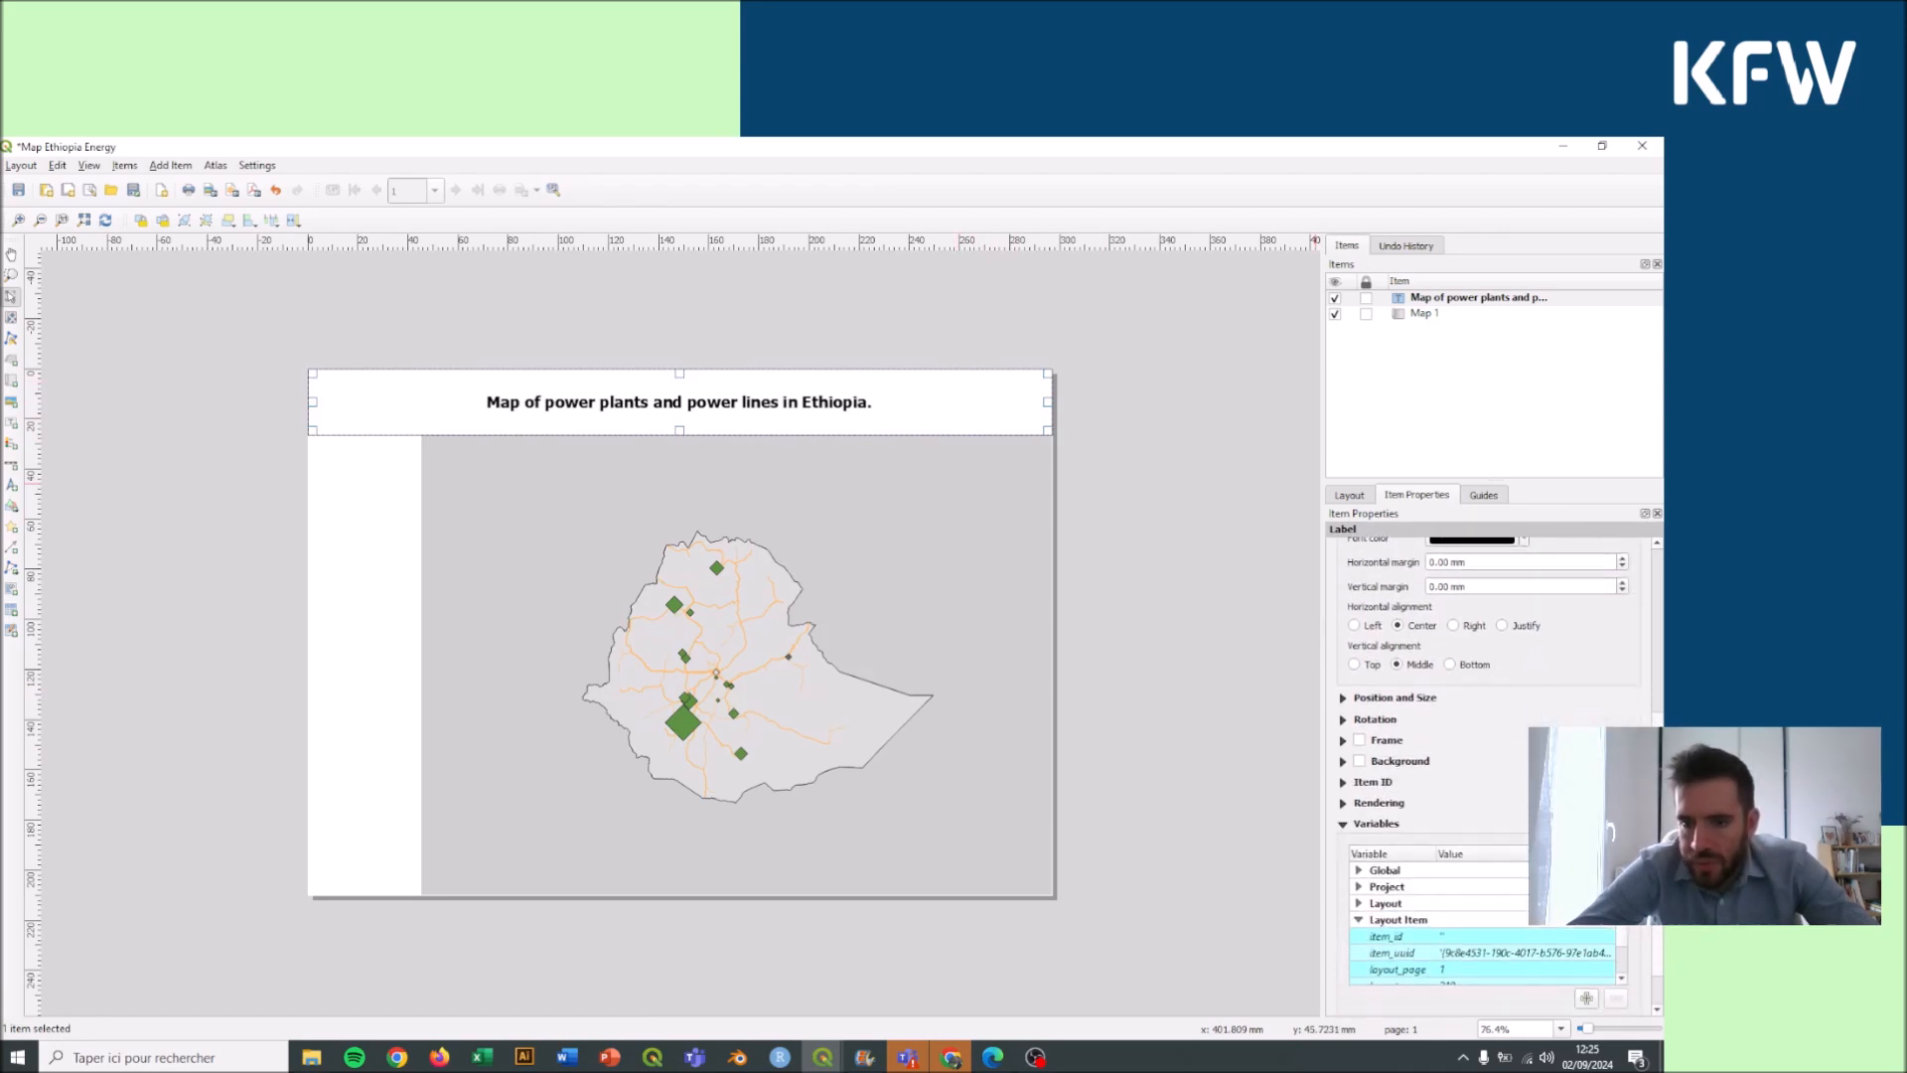
{"action": "left_click", "coordinate": [1360, 742]}
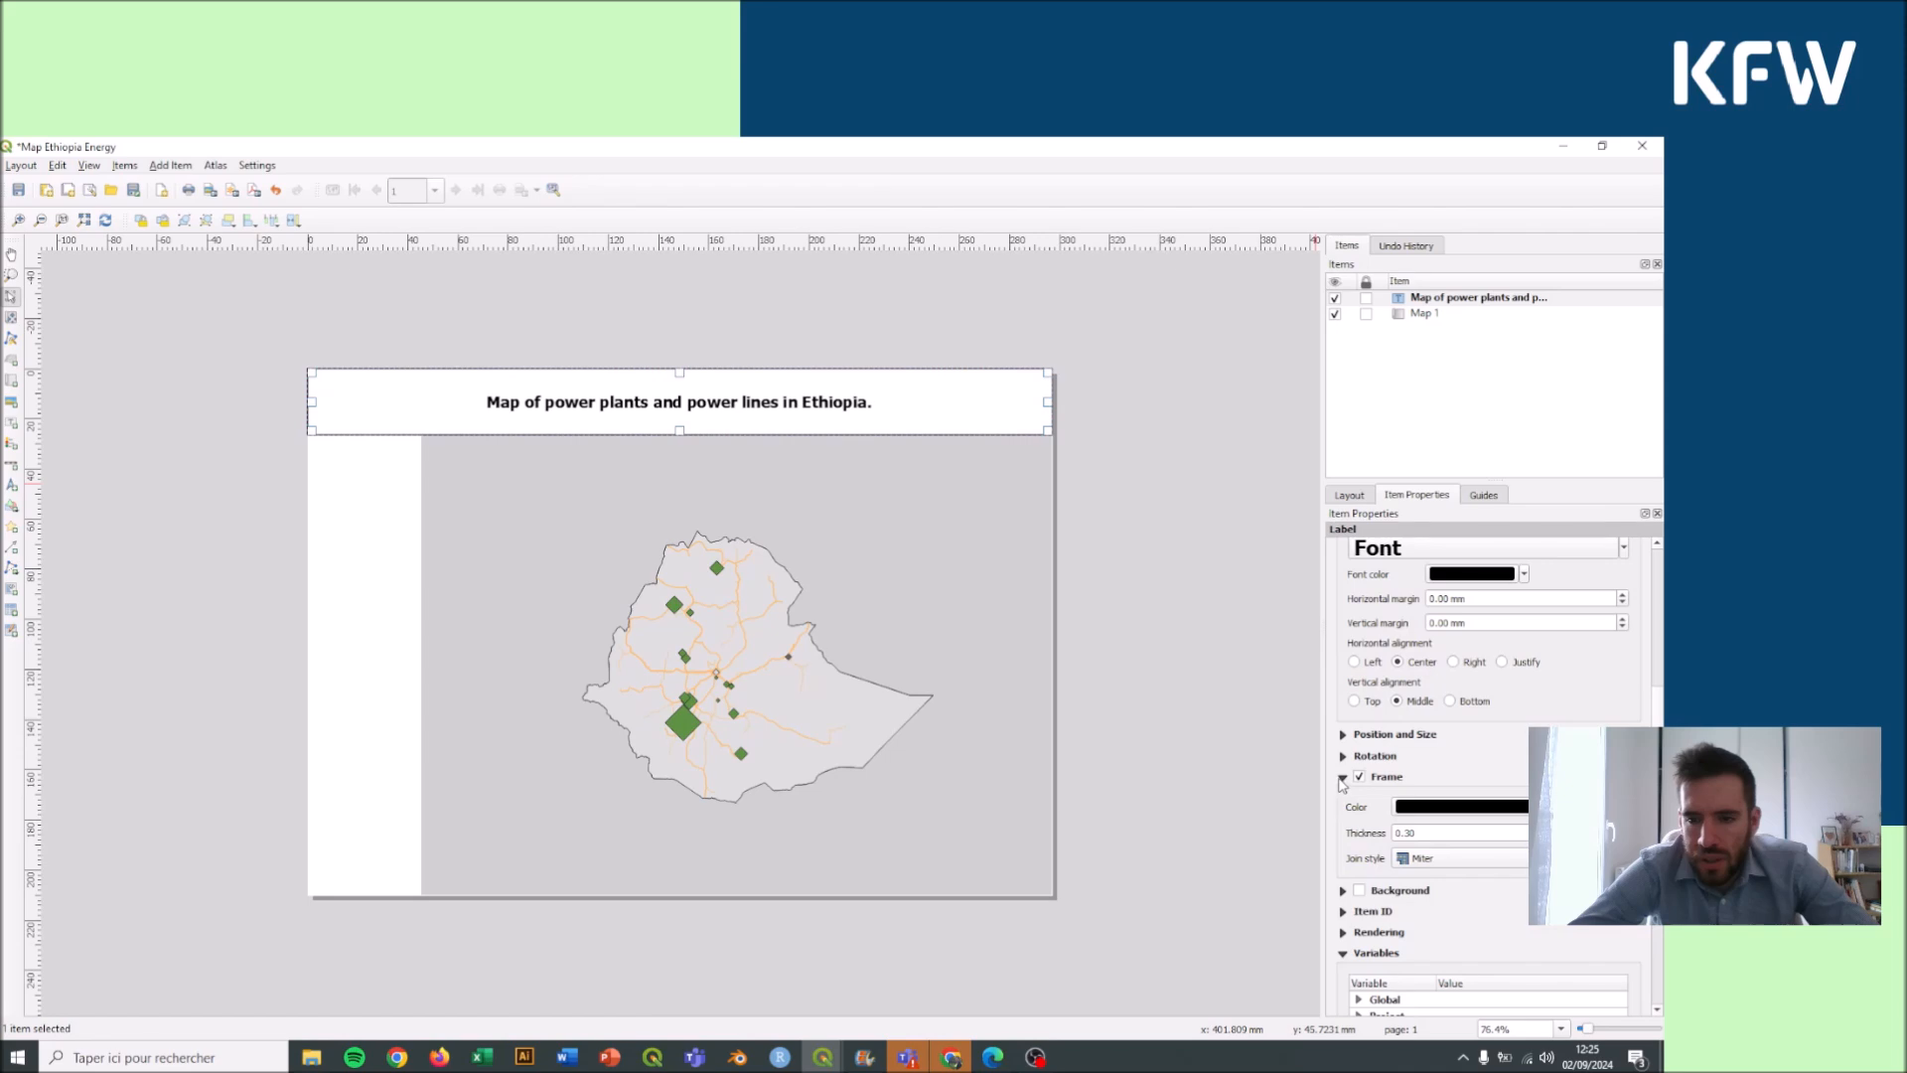
{"action": "left_click", "coordinate": [1342, 779]}
Step: Enable the title label's background and give it a very light grey color
{"action": "left_click", "coordinate": [1343, 761]}
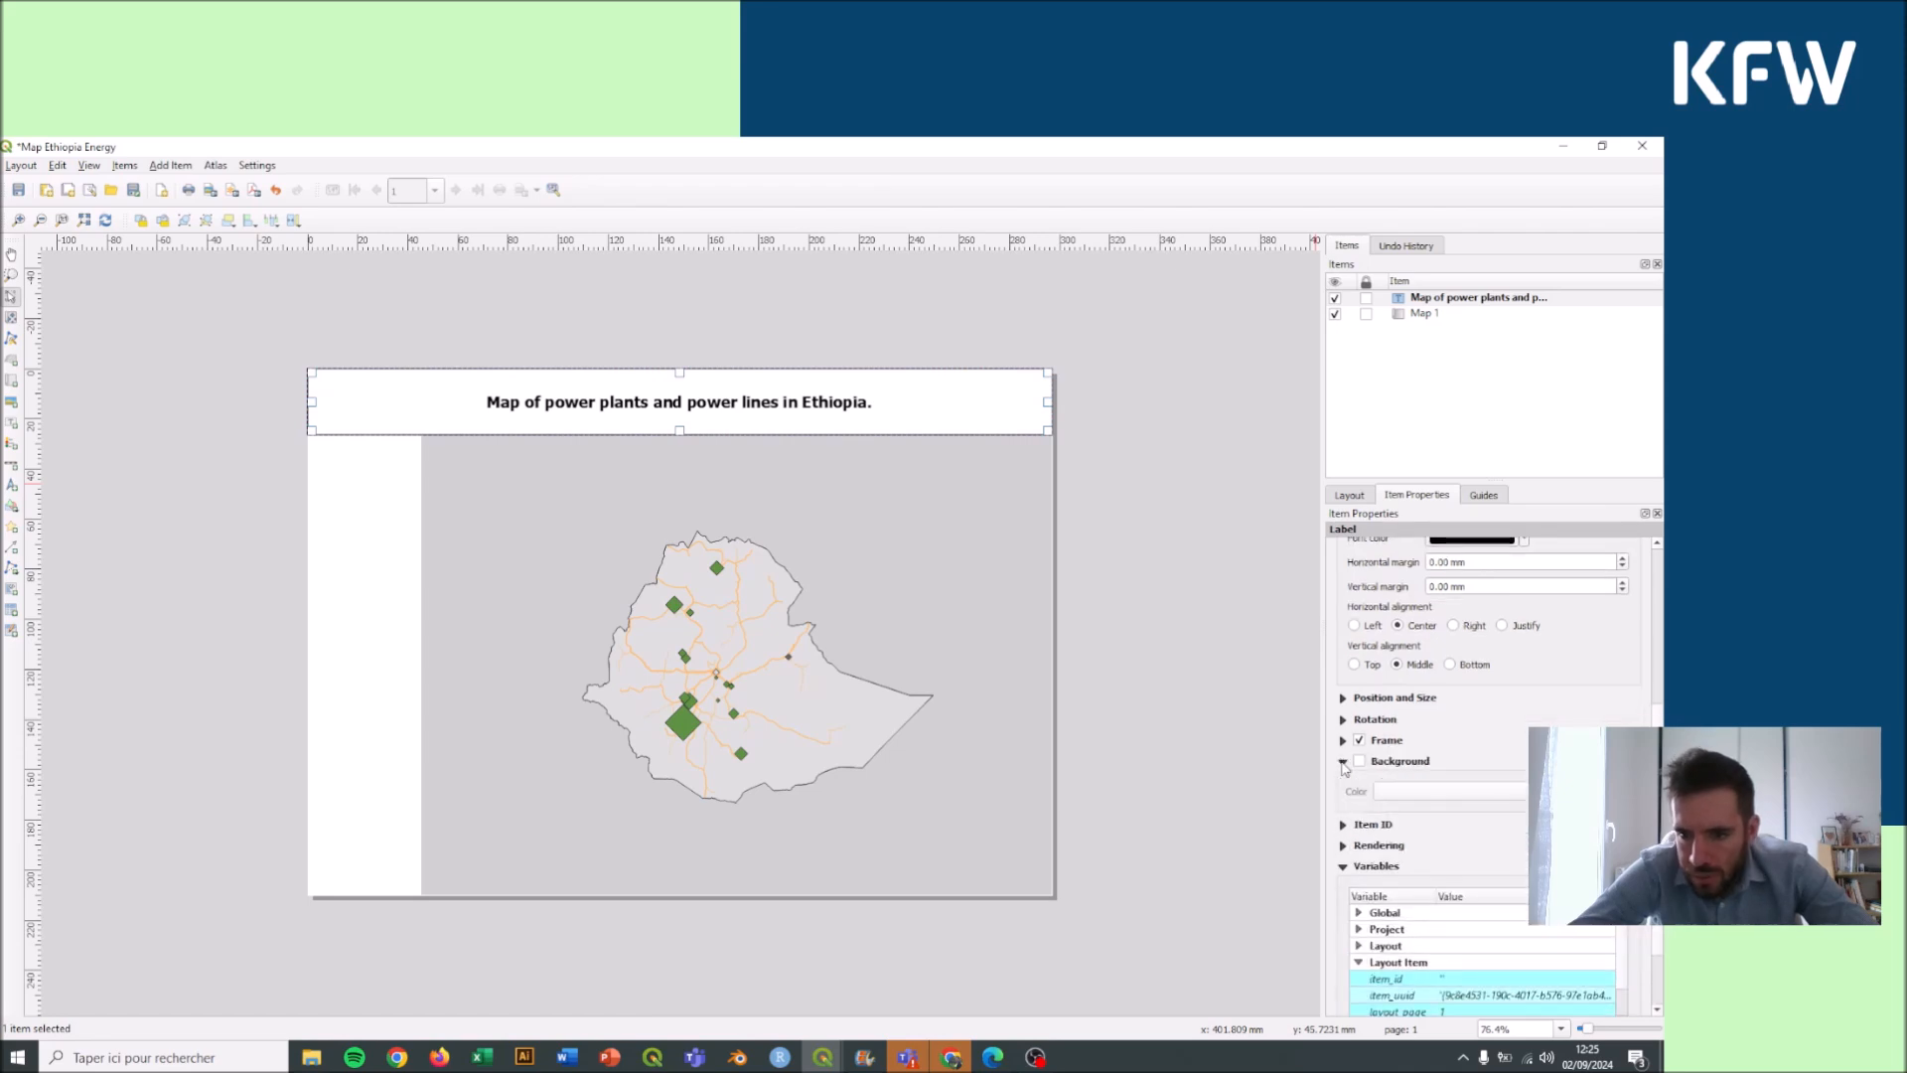
{"action": "left_click", "coordinate": [1360, 762]}
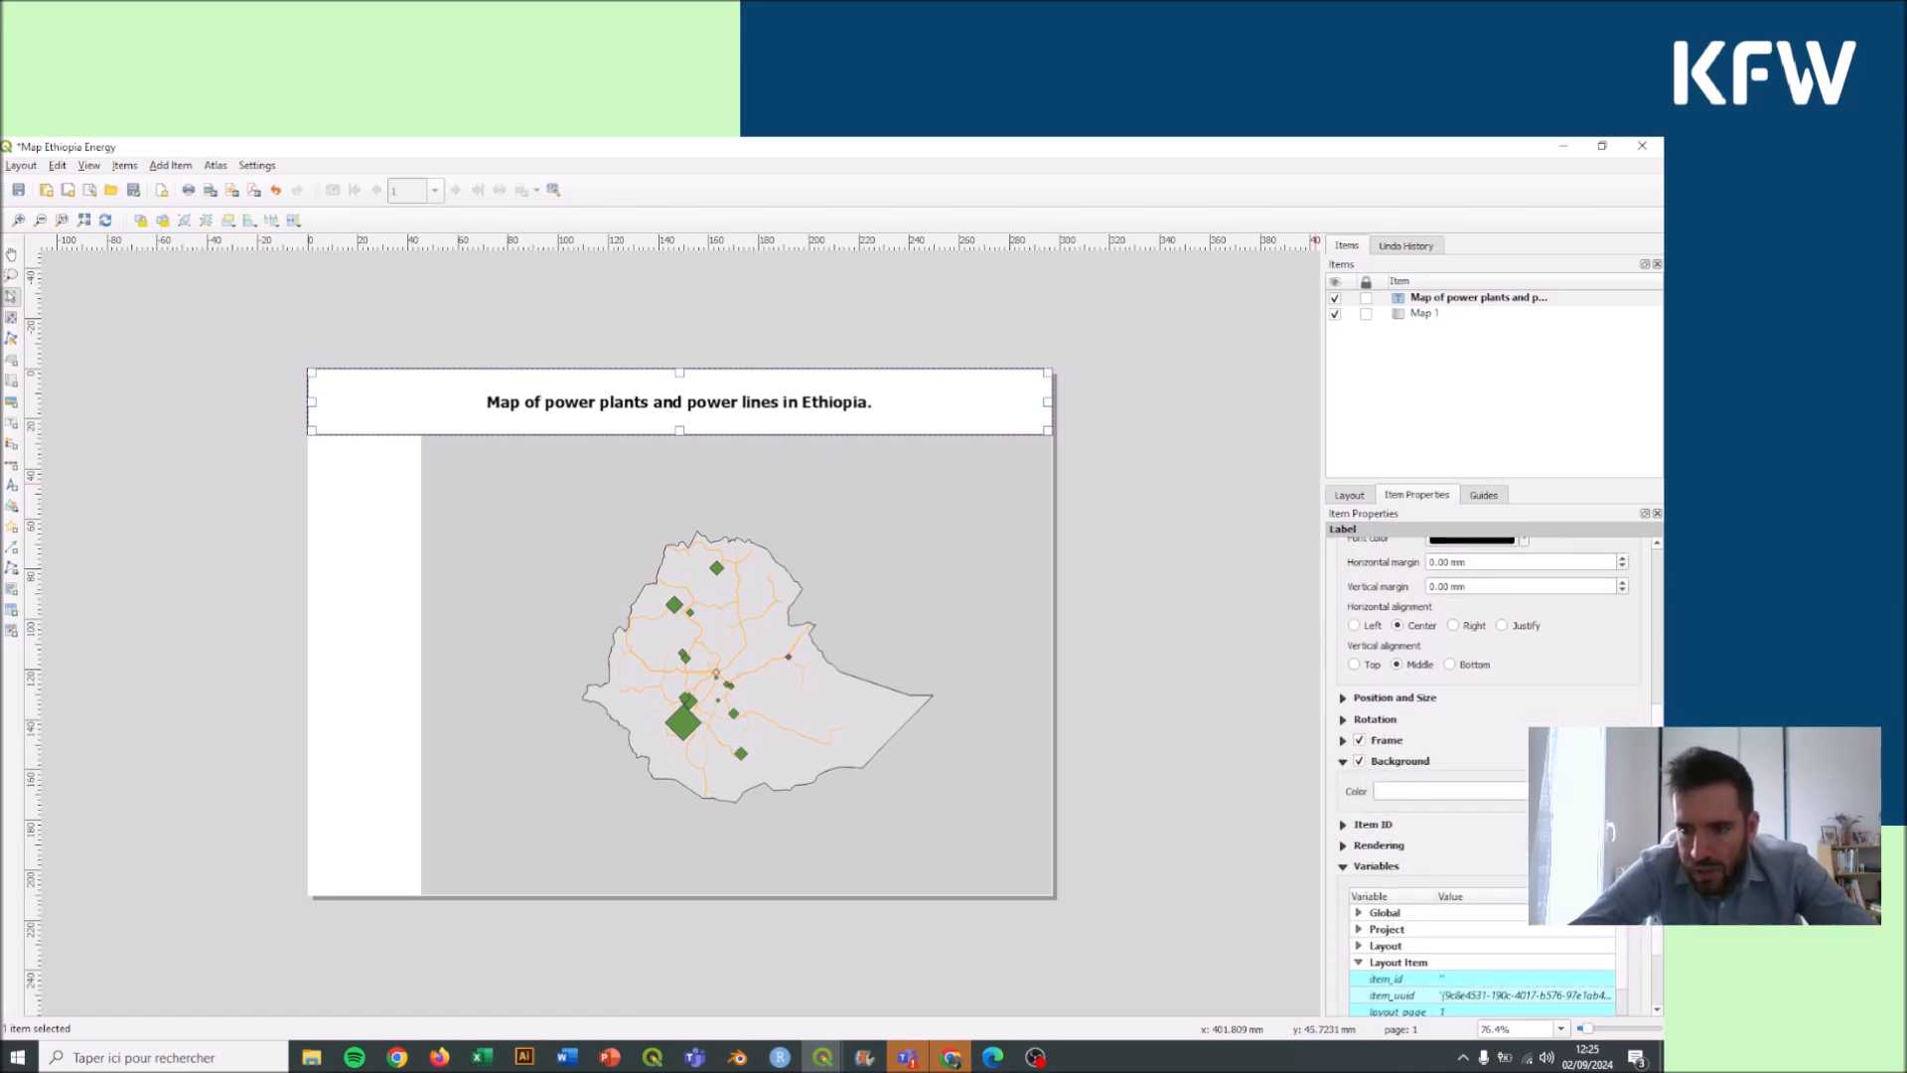
{"action": "left_click", "coordinate": [1619, 791]}
{"action": "left_click_drag", "start_coordinate": [1438, 841], "coordinate": [1423, 840]}
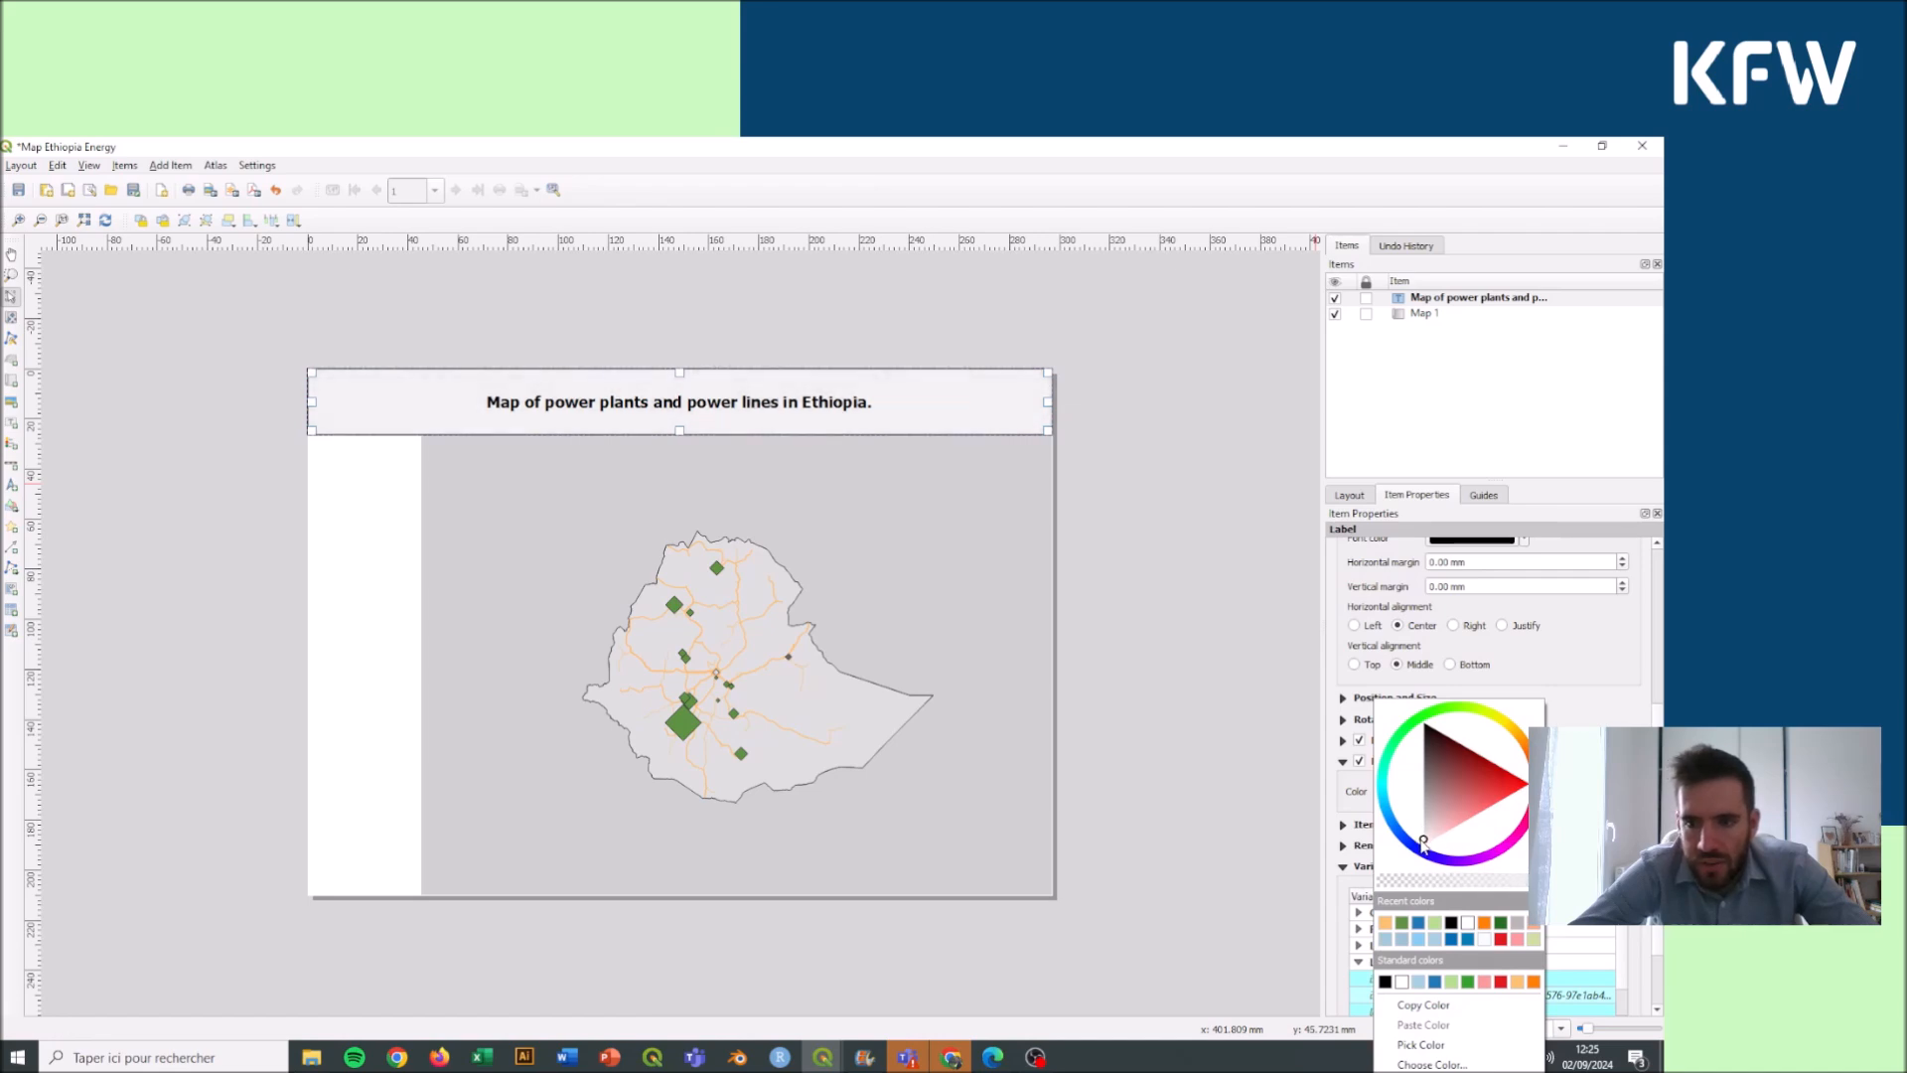
{"action": "left_click", "coordinate": [1260, 837]}
{"action": "left_click", "coordinate": [1259, 837]}
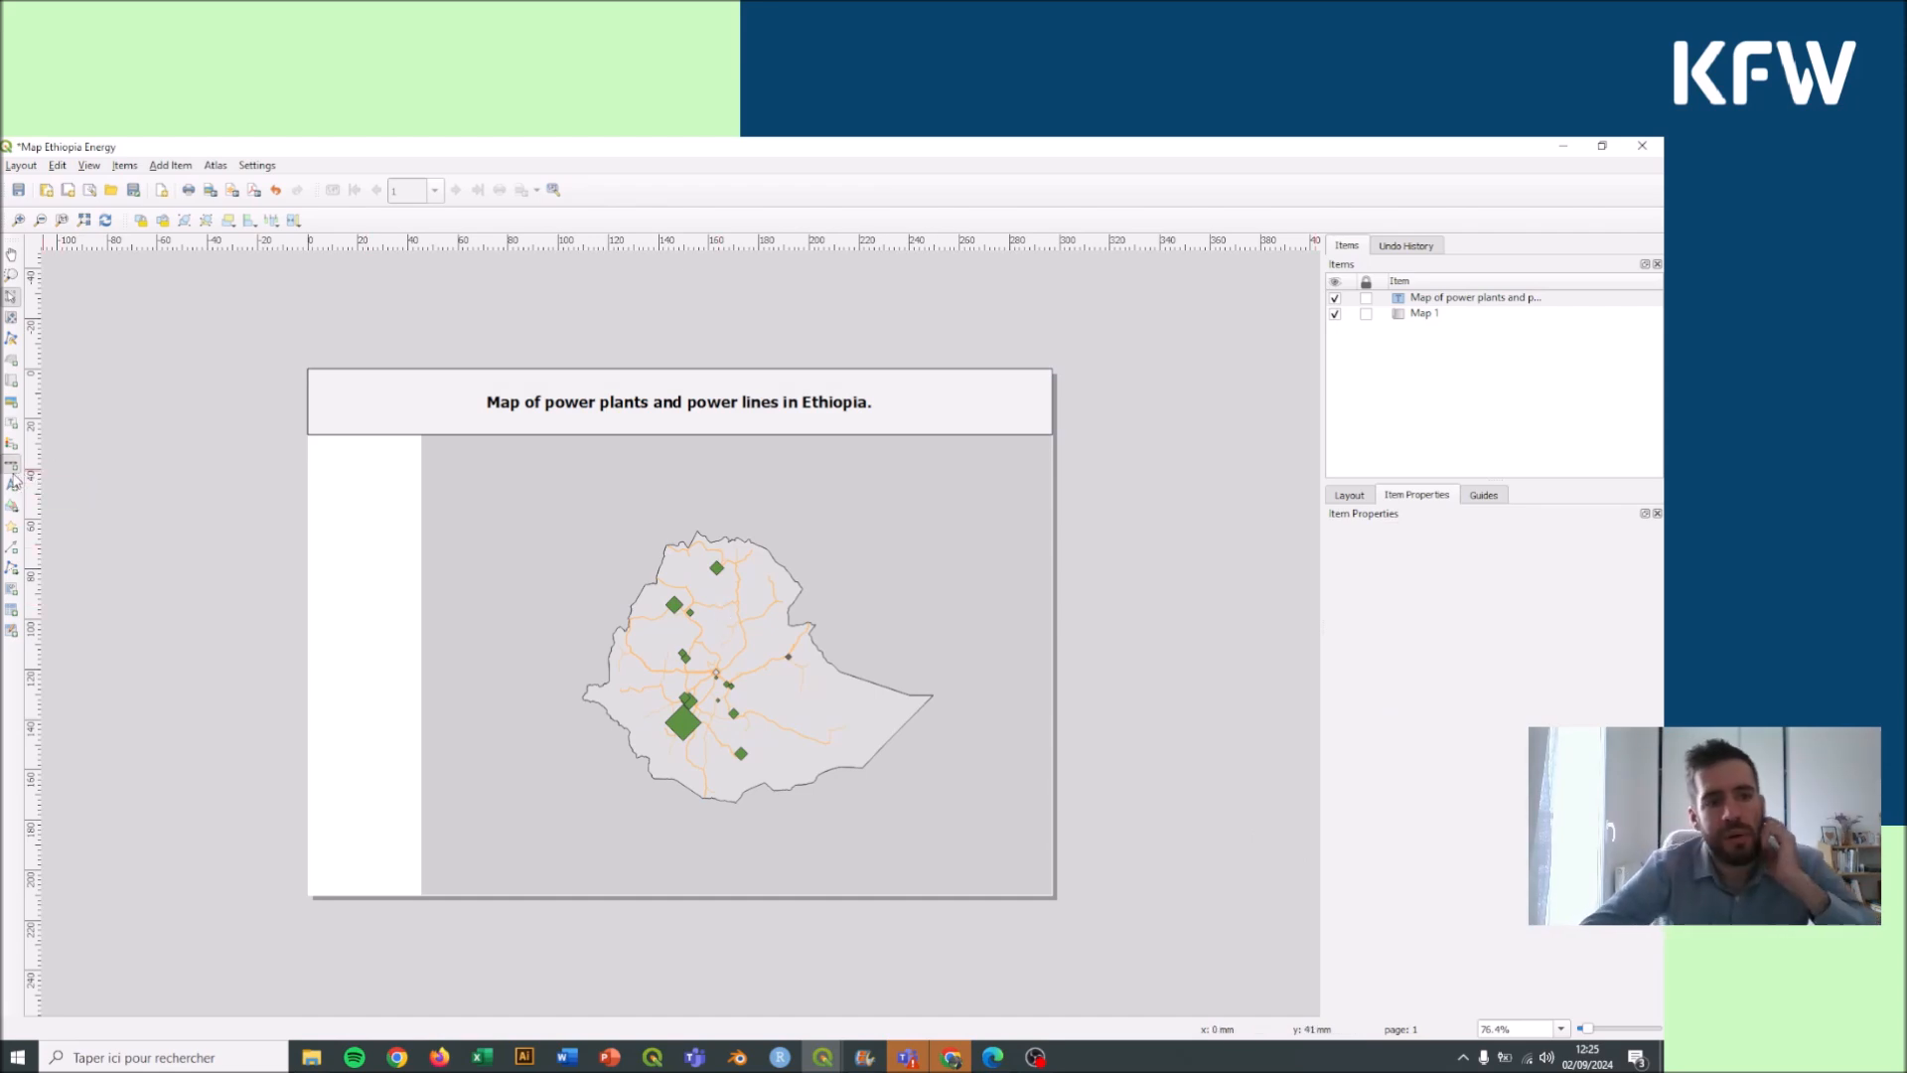
Step: Add a scale bar for Map 1 and place it in the page's bottom-right corner
{"action": "left_click", "coordinate": [938, 845]}
{"action": "left_click_drag", "start_coordinate": [829, 477], "coordinate": [424, 283]}
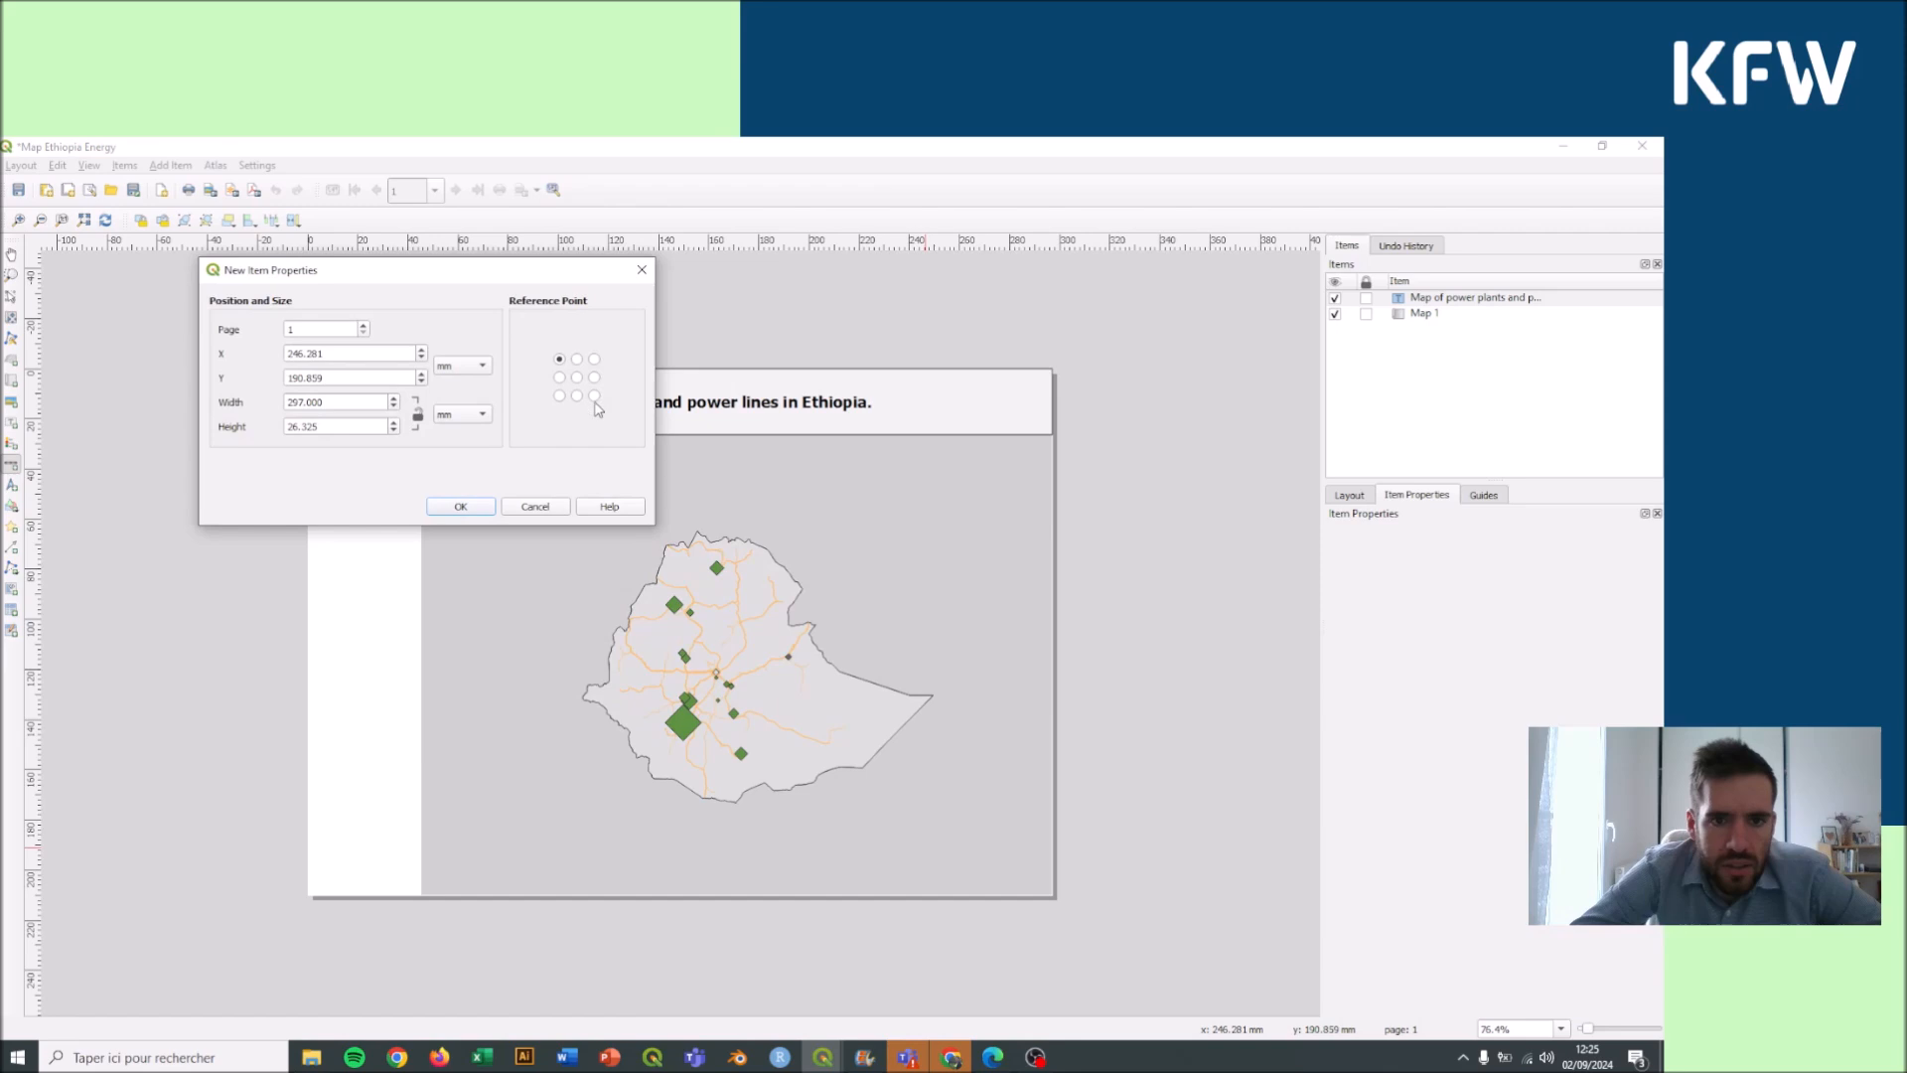
{"action": "left_click", "coordinate": [460, 508]}
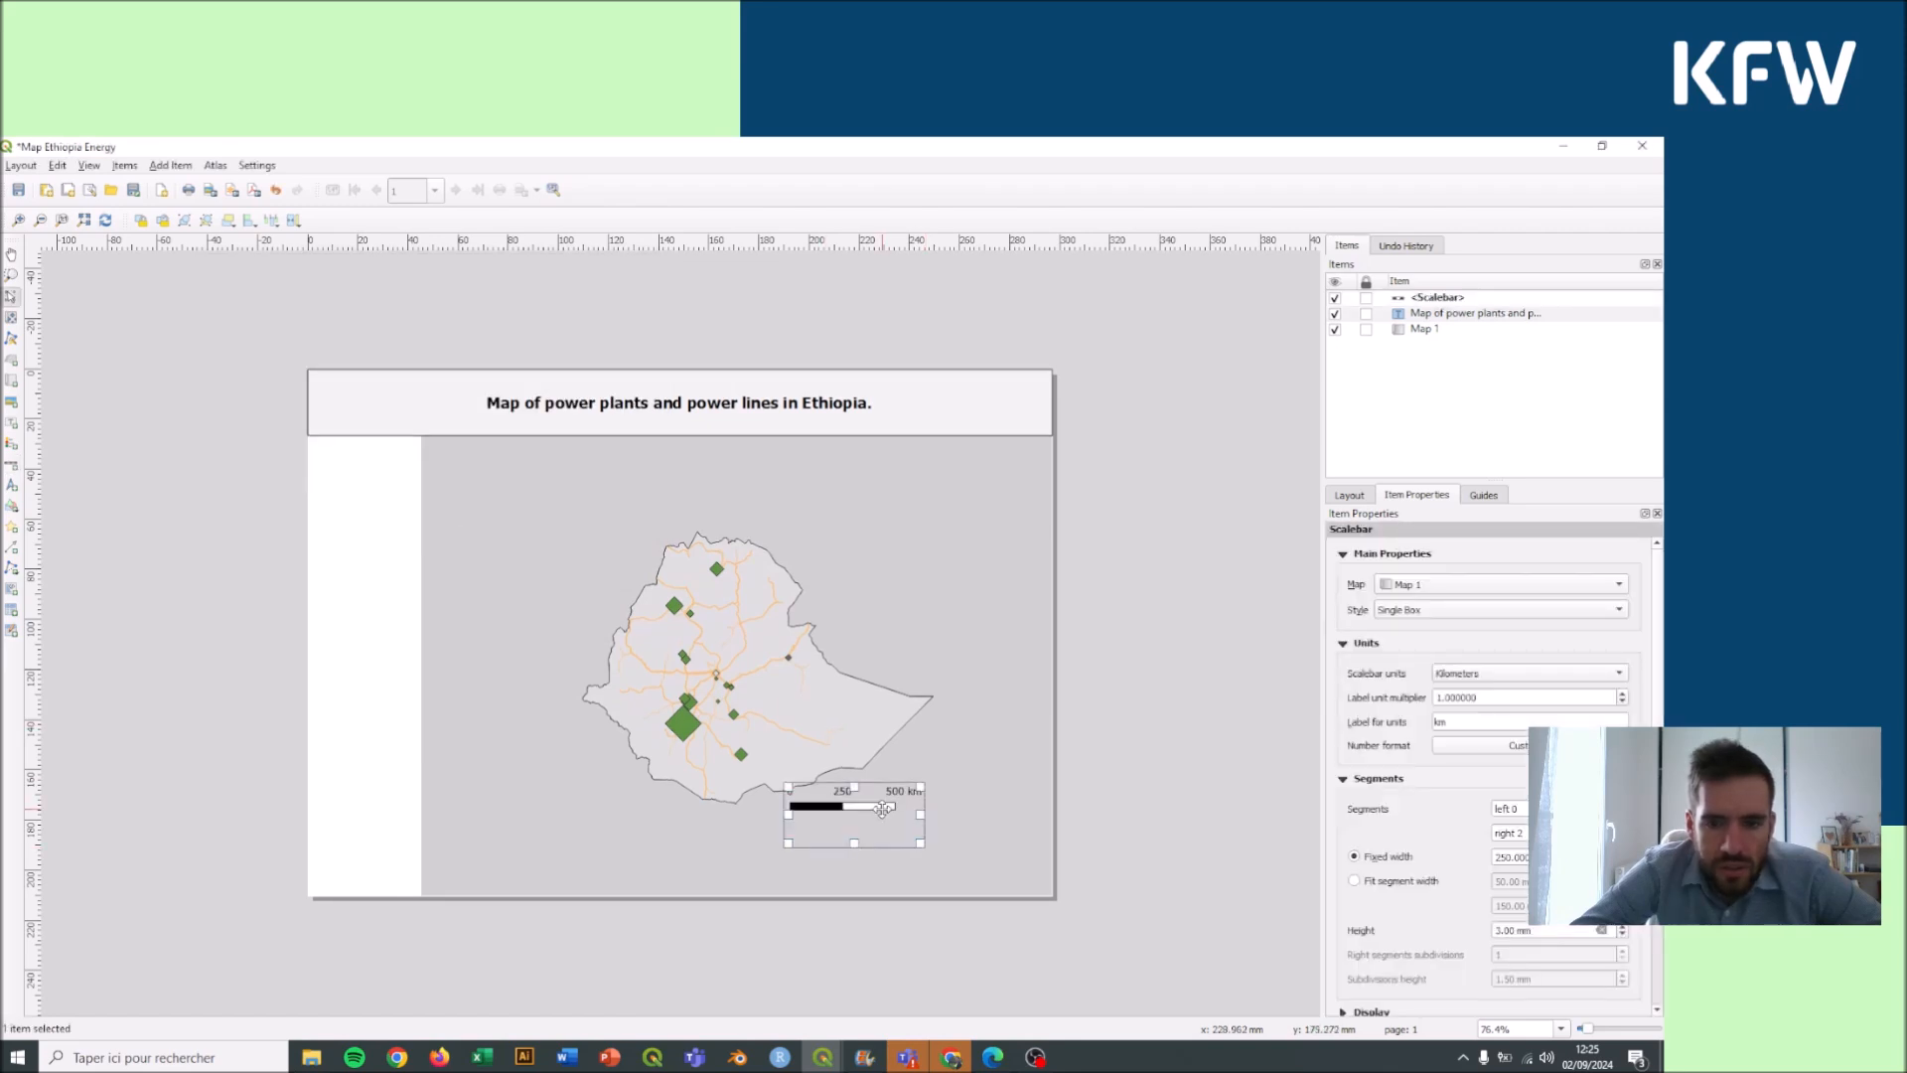
{"action": "left_click_drag", "start_coordinate": [879, 811], "coordinate": [1006, 860]}
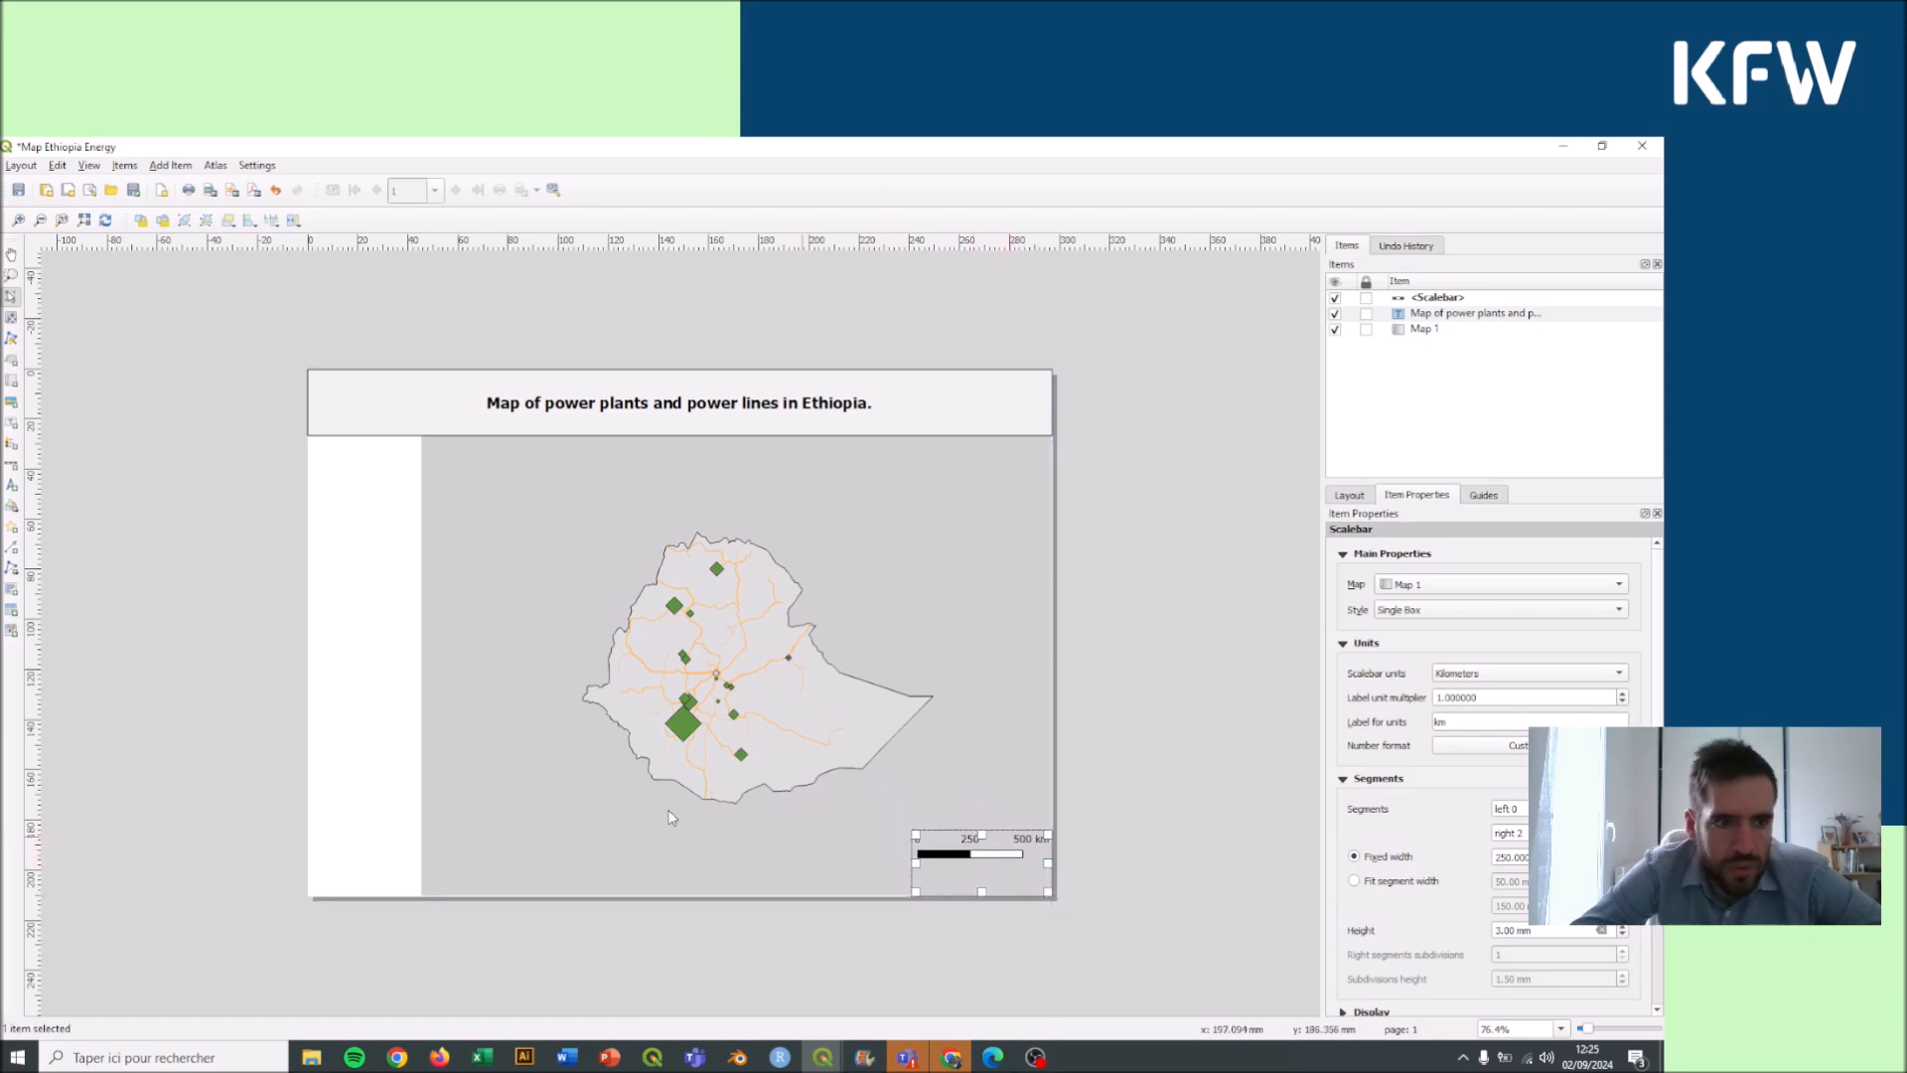
Step: Add a north arrow below the map at X 81.401 mm, Y 183.675 mm, sized 297 by 26.325 mm
{"action": "left_click", "coordinate": [13, 487]}
{"action": "left_click", "coordinate": [517, 829]}
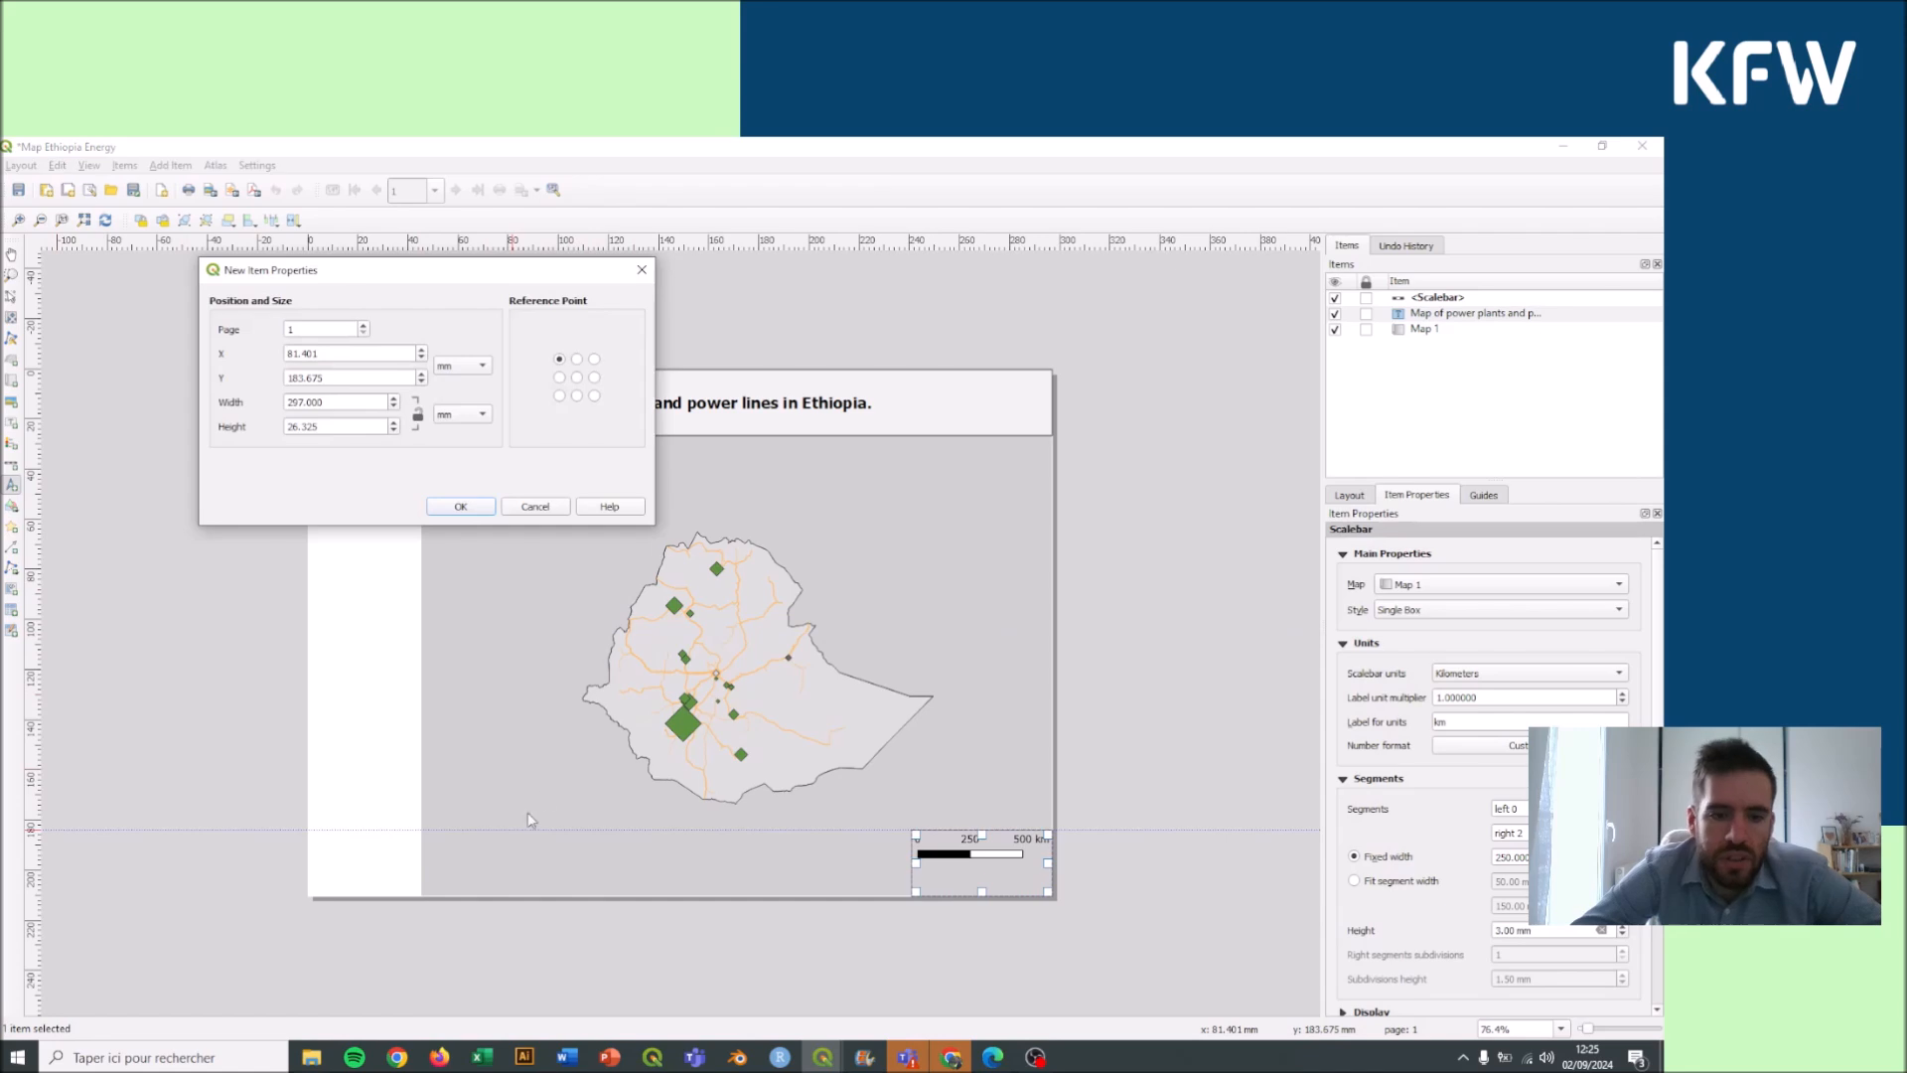
{"action": "left_click", "coordinate": [461, 507]}
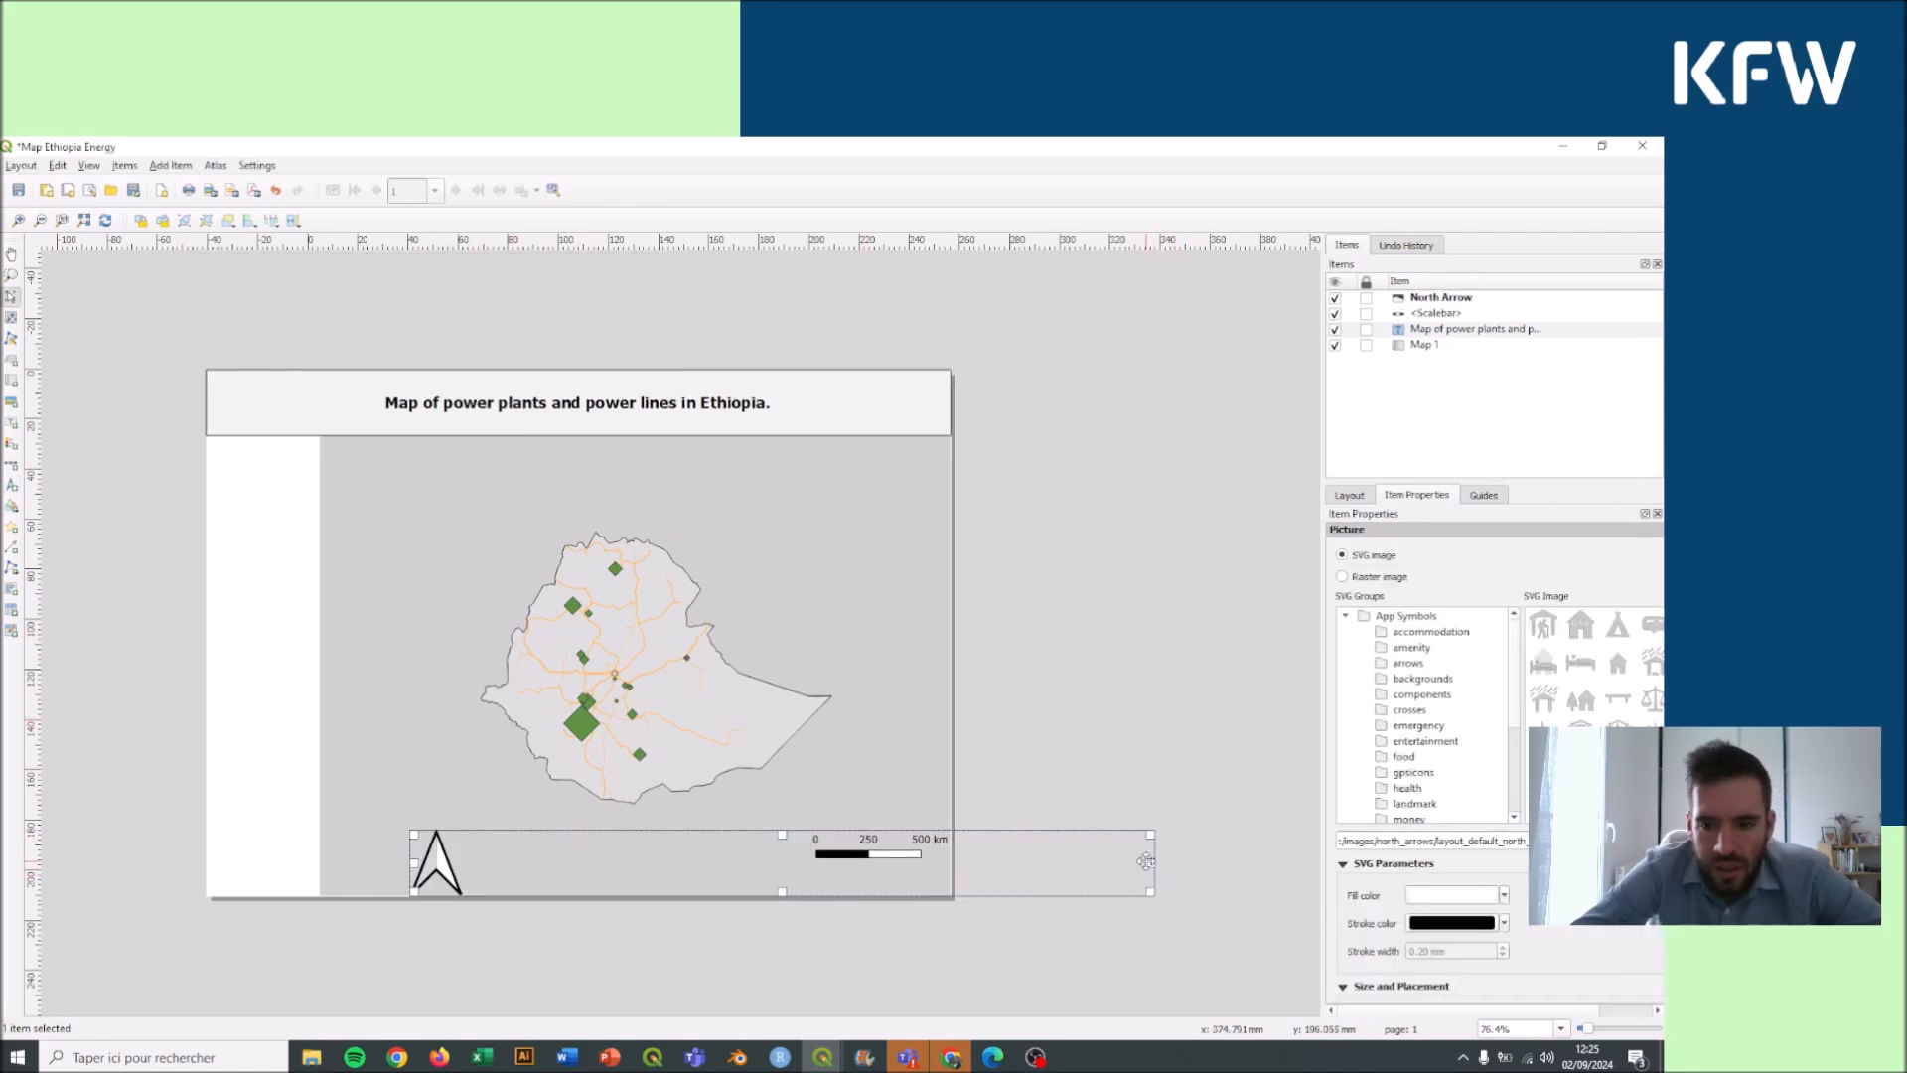
Step: Shrink the north arrow's frame to fit the arrow and place it just above the scale bar's right end
{"action": "left_click_drag", "start_coordinate": [1152, 863], "coordinate": [469, 851]}
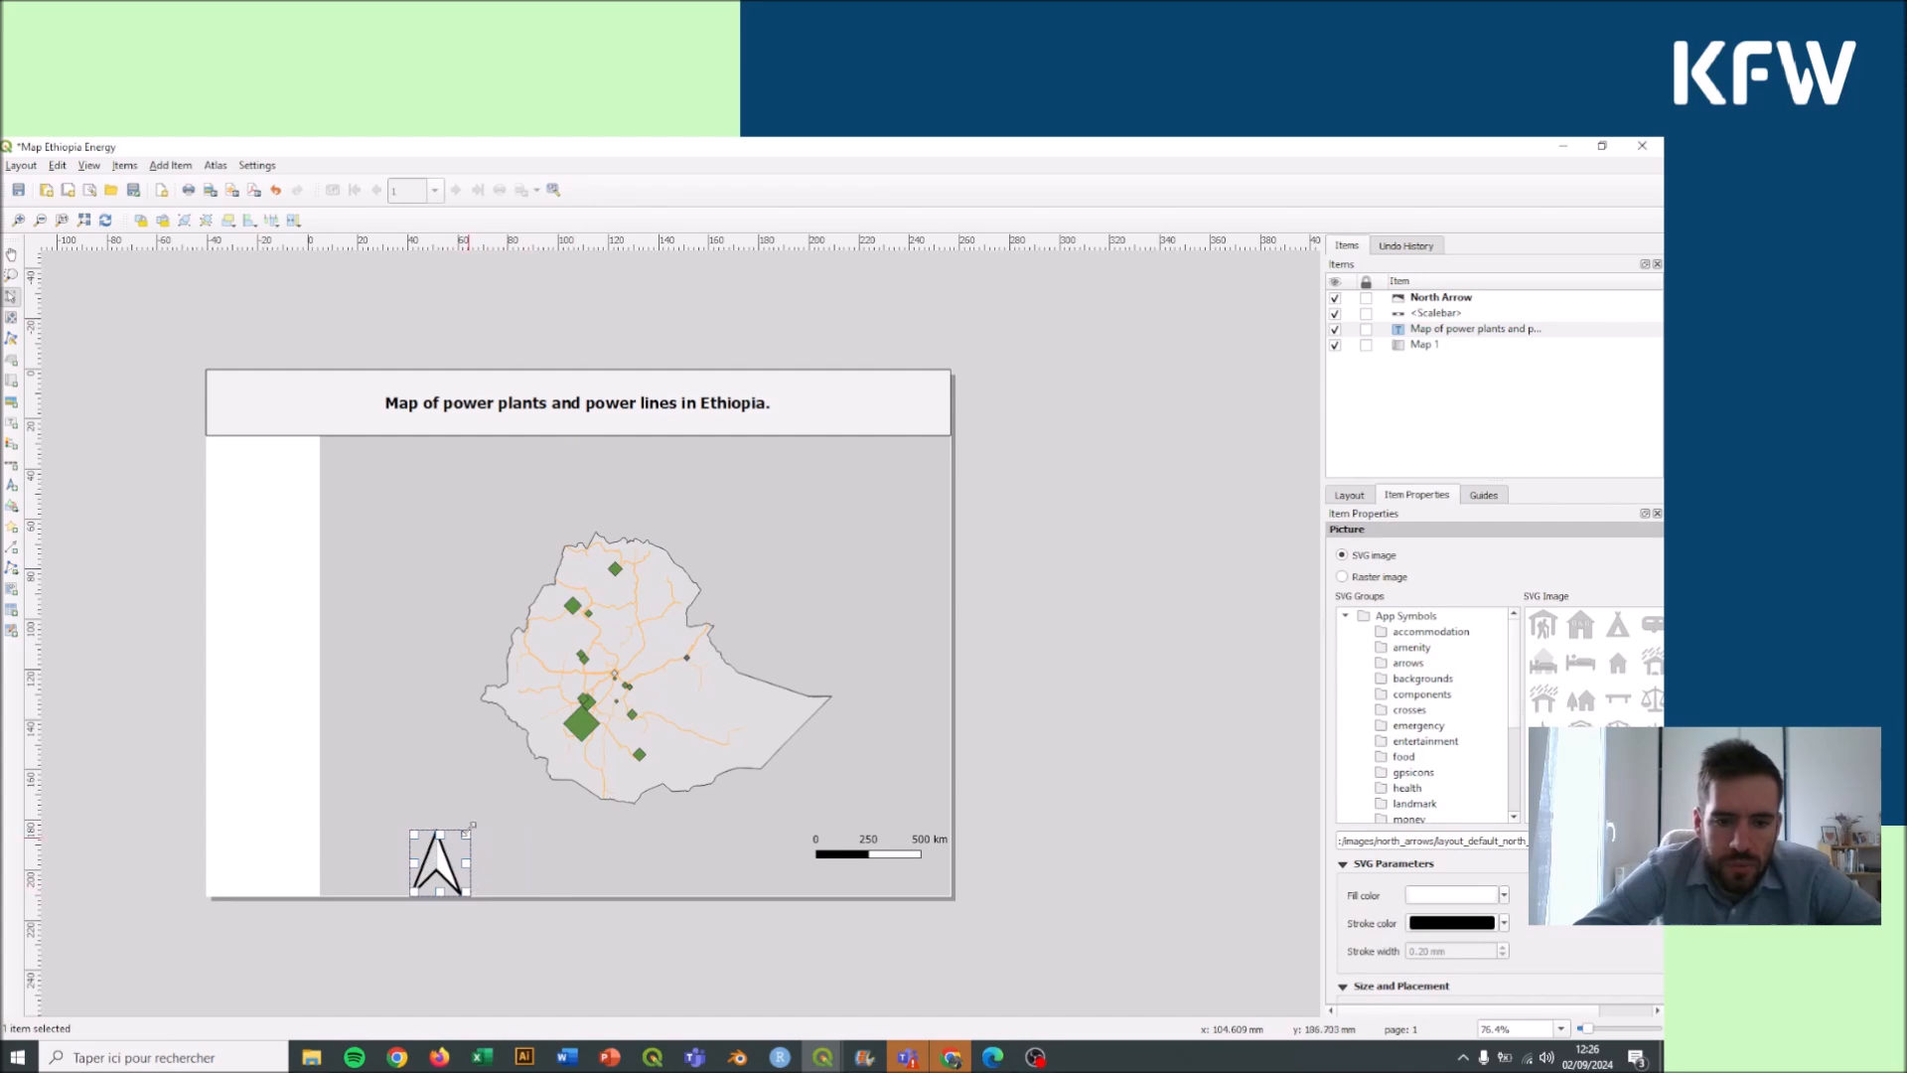
{"action": "left_click_drag", "start_coordinate": [463, 836], "coordinate": [927, 808]}
{"action": "left_click", "coordinate": [1071, 765]}
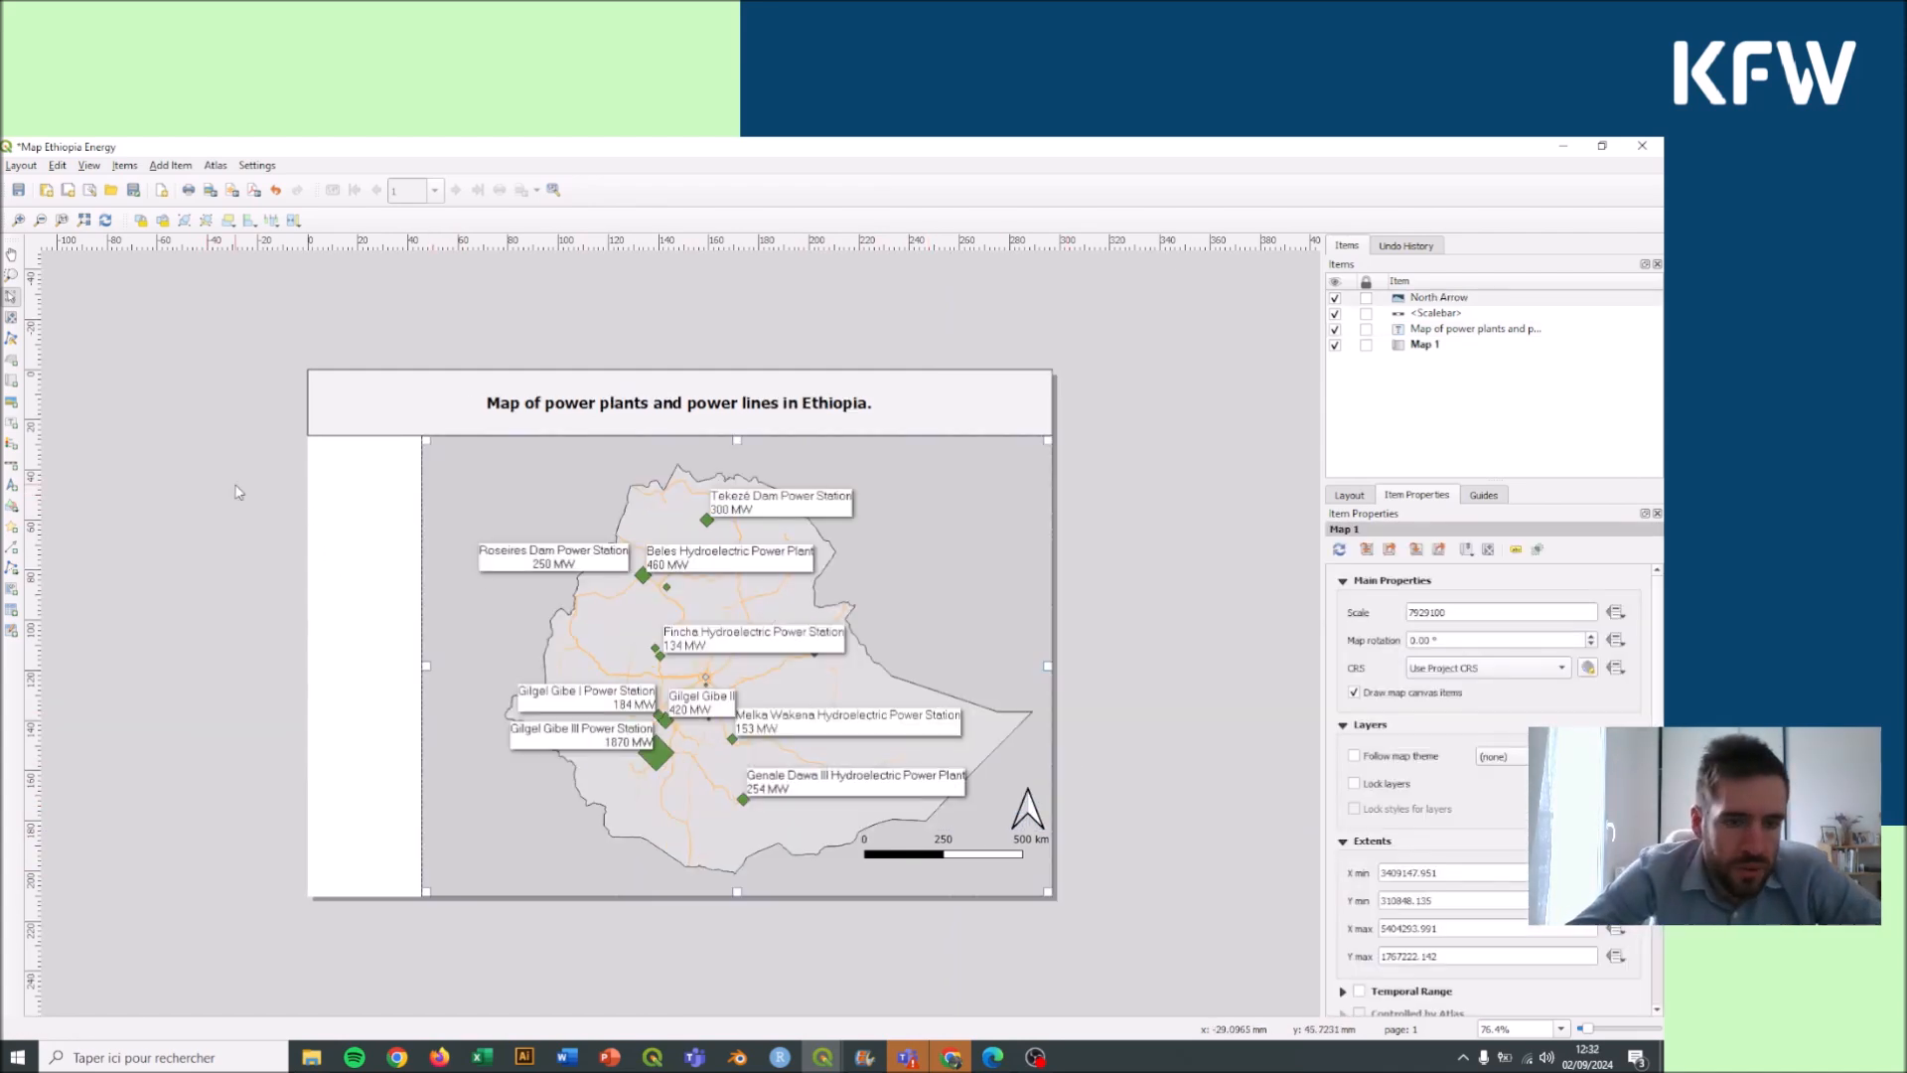
{"action": "left_click", "coordinate": [1061, 790]}
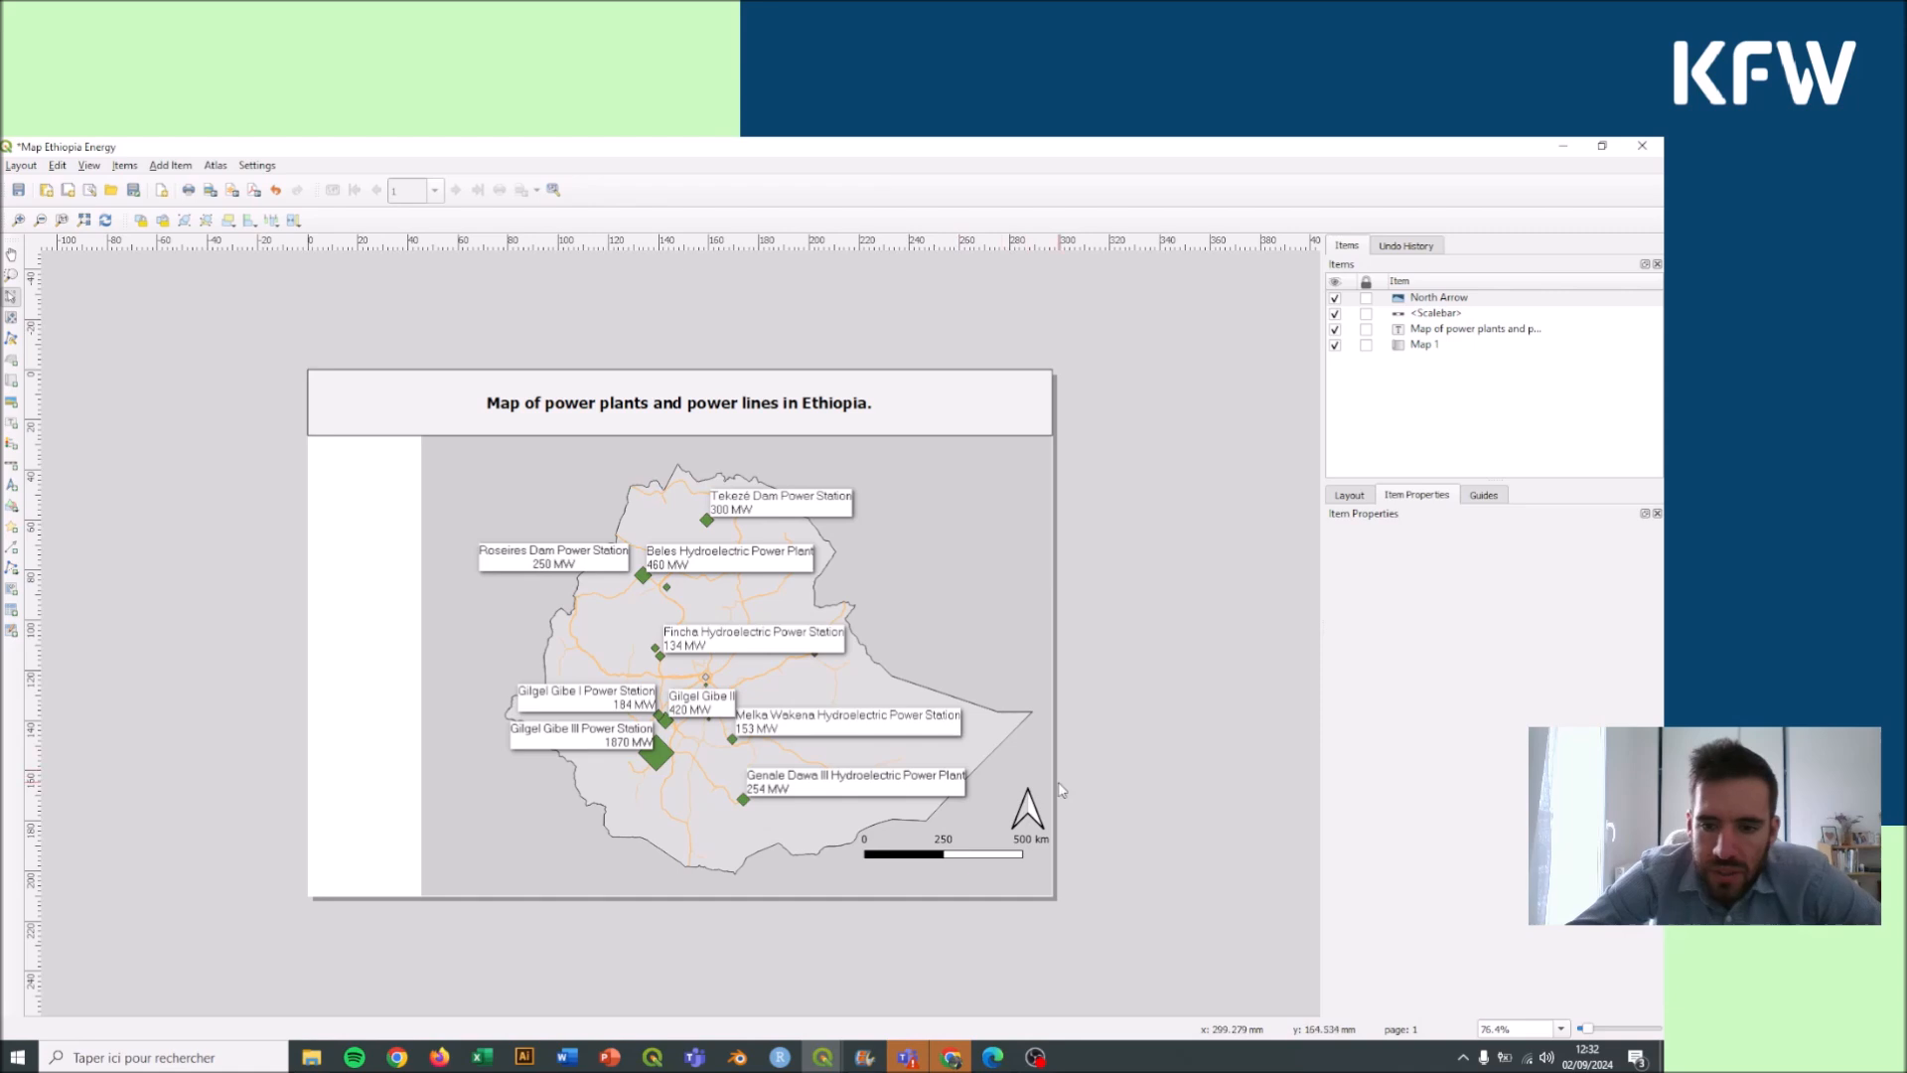
{"action": "left_click", "coordinate": [1026, 812]}
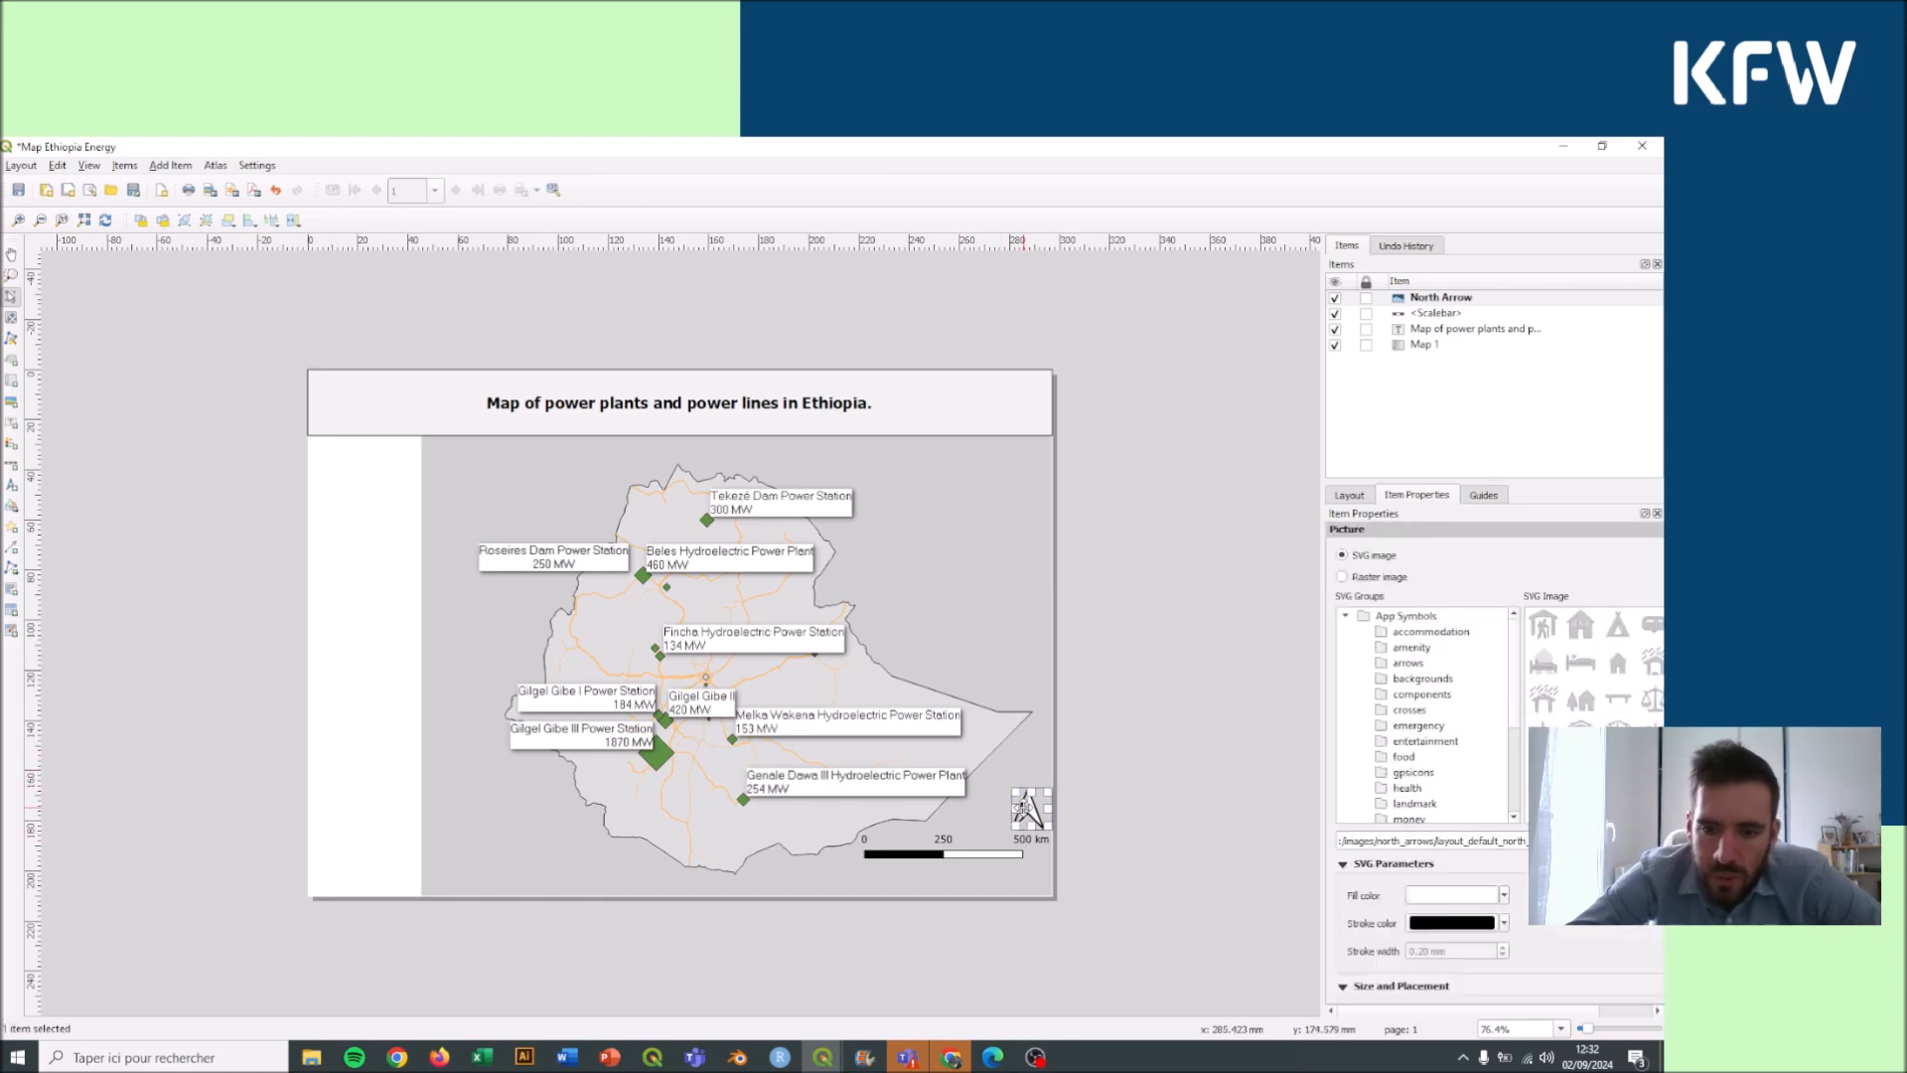
{"action": "left_click", "coordinate": [950, 870]}
{"action": "left_click", "coordinate": [340, 737]}
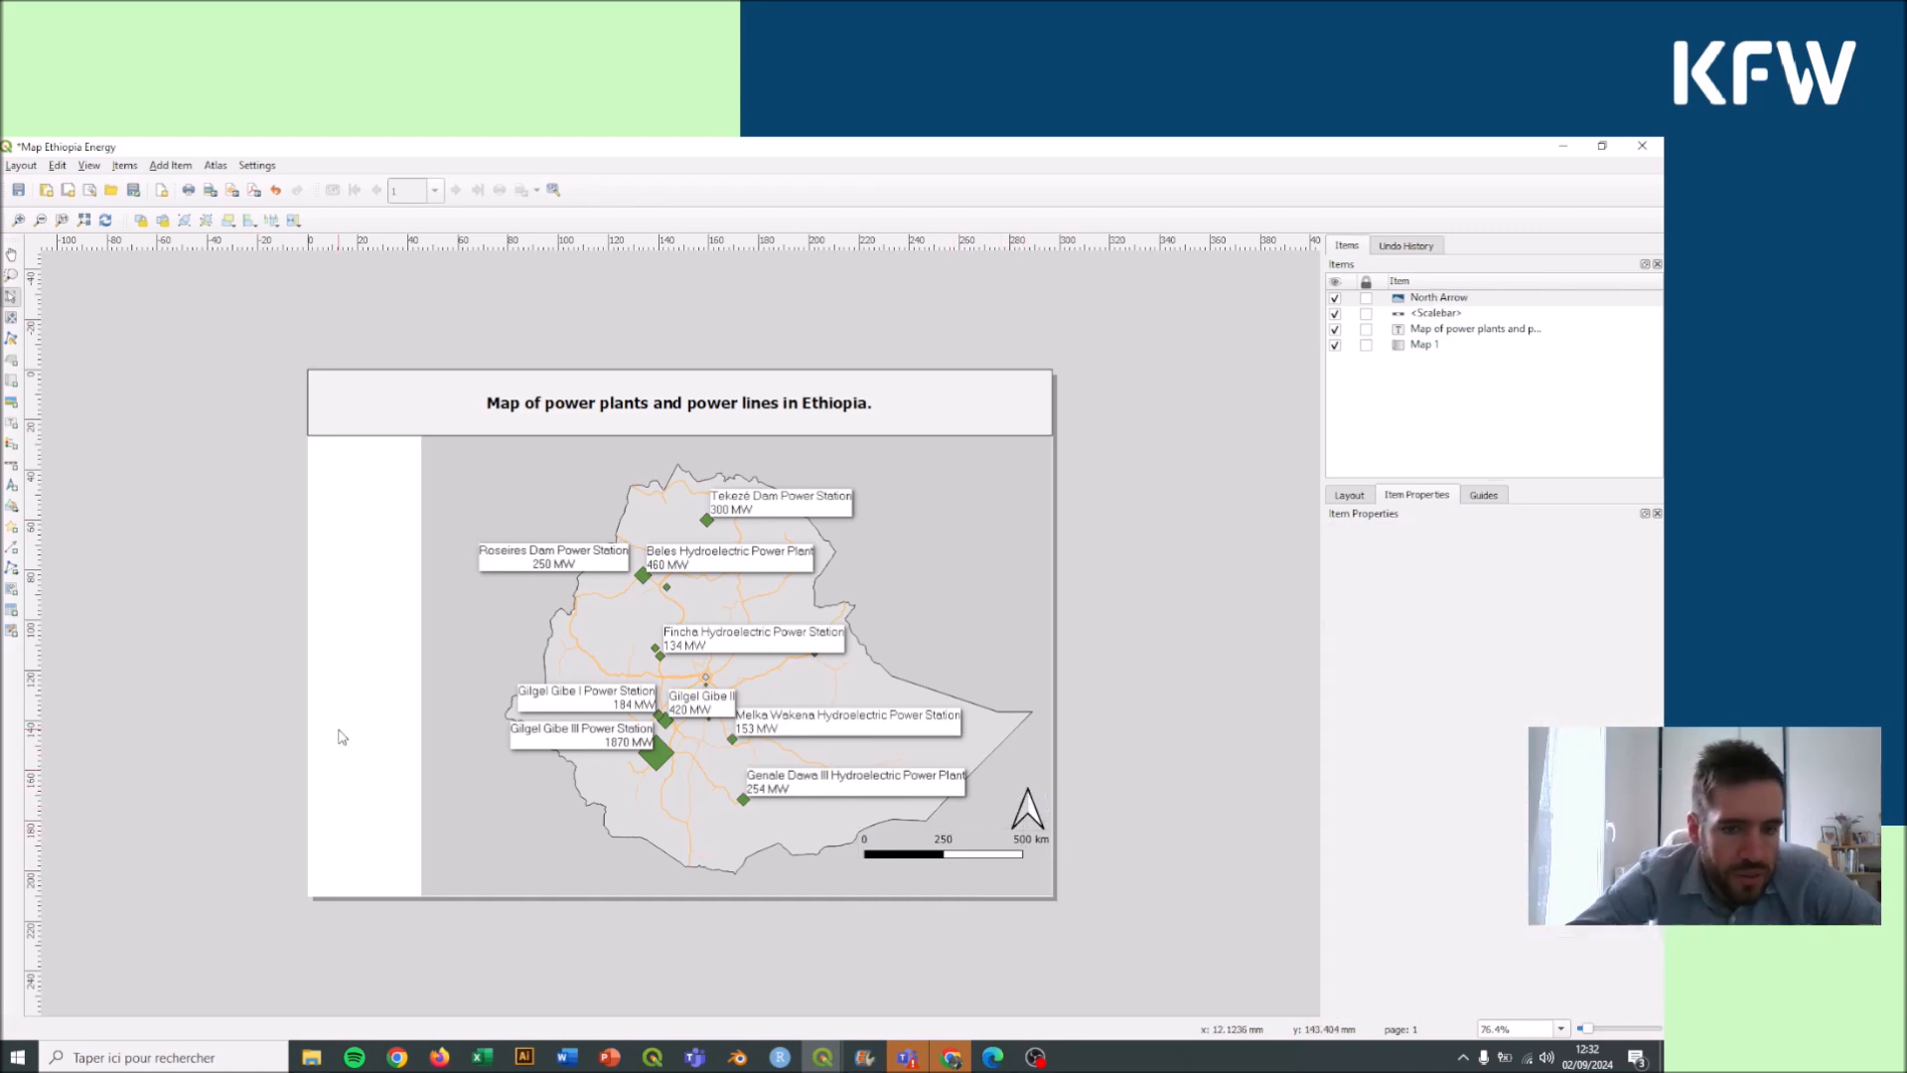
Step: Add a legend for Map 1 in the blank strip along the page's left edge, directly below the title
{"action": "left_click", "coordinate": [12, 444]}
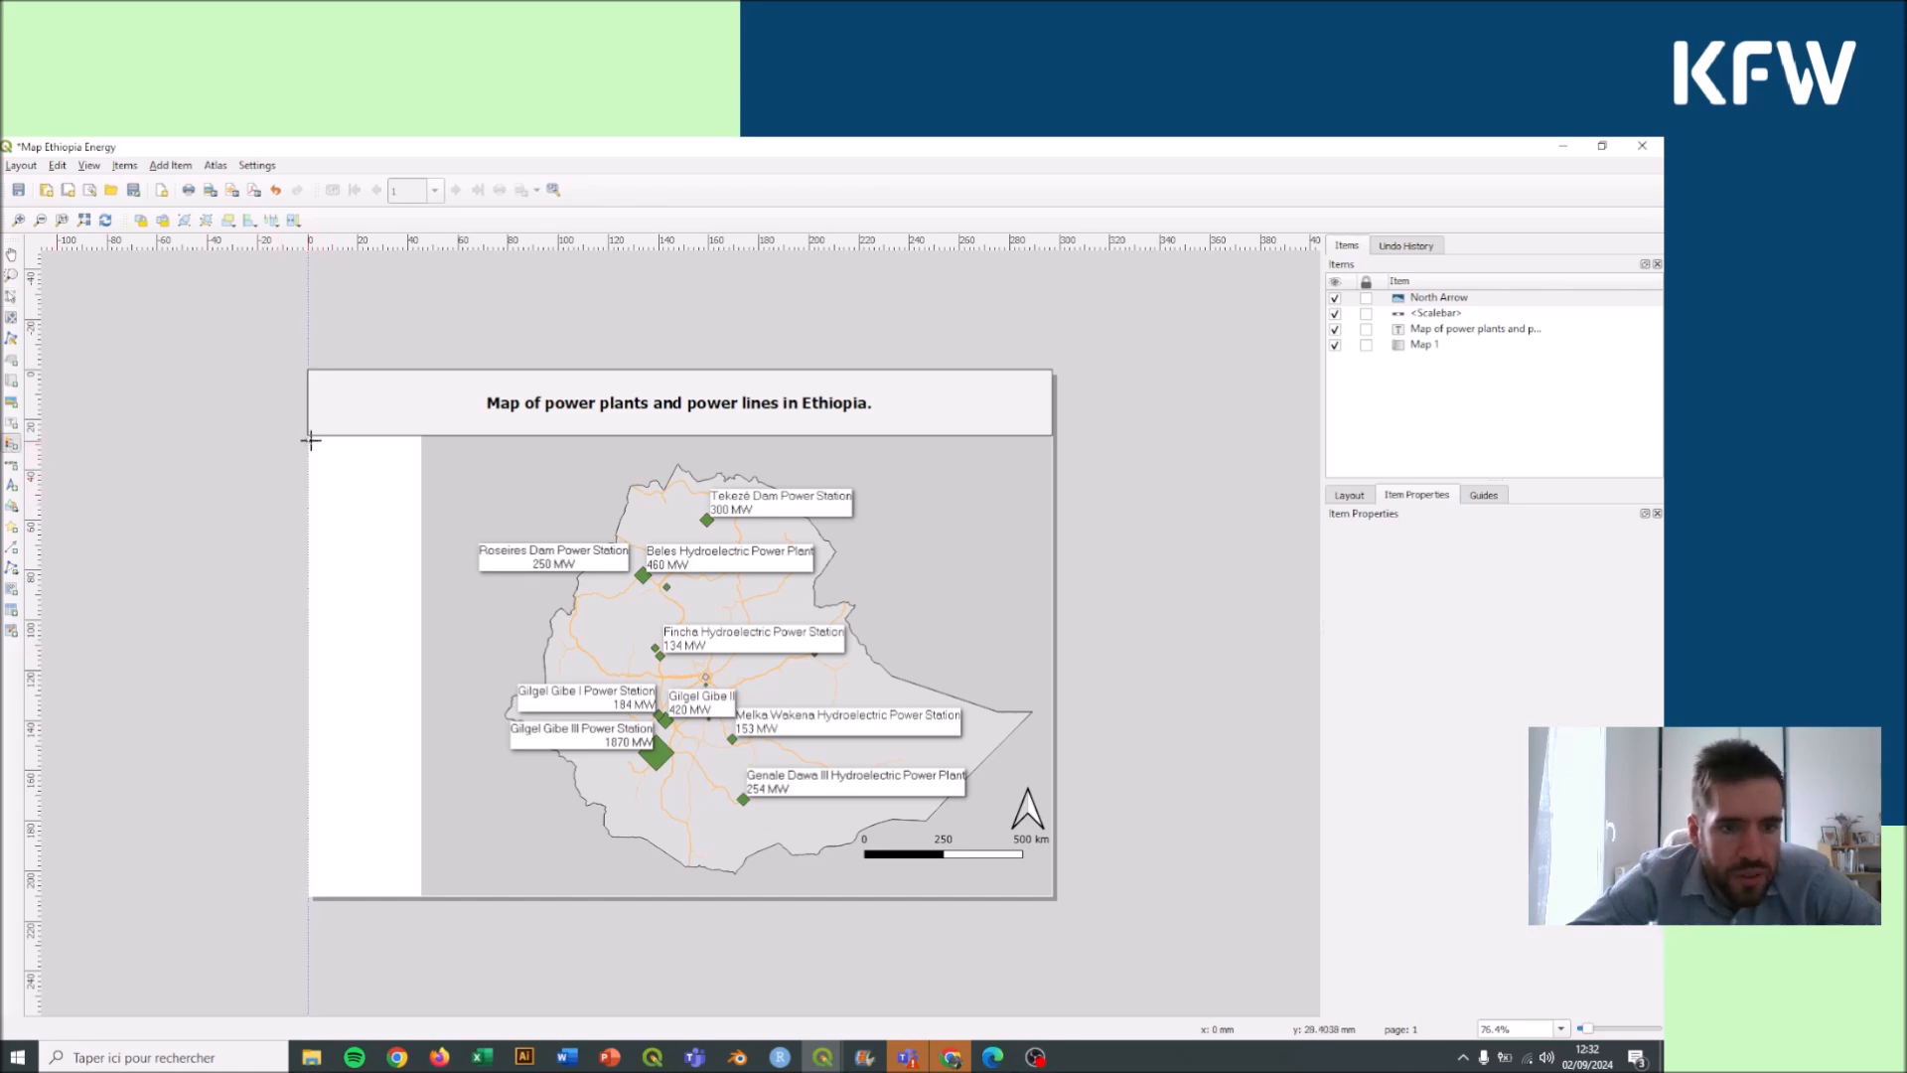
{"action": "left_click_drag", "start_coordinate": [310, 438], "coordinate": [472, 901]}
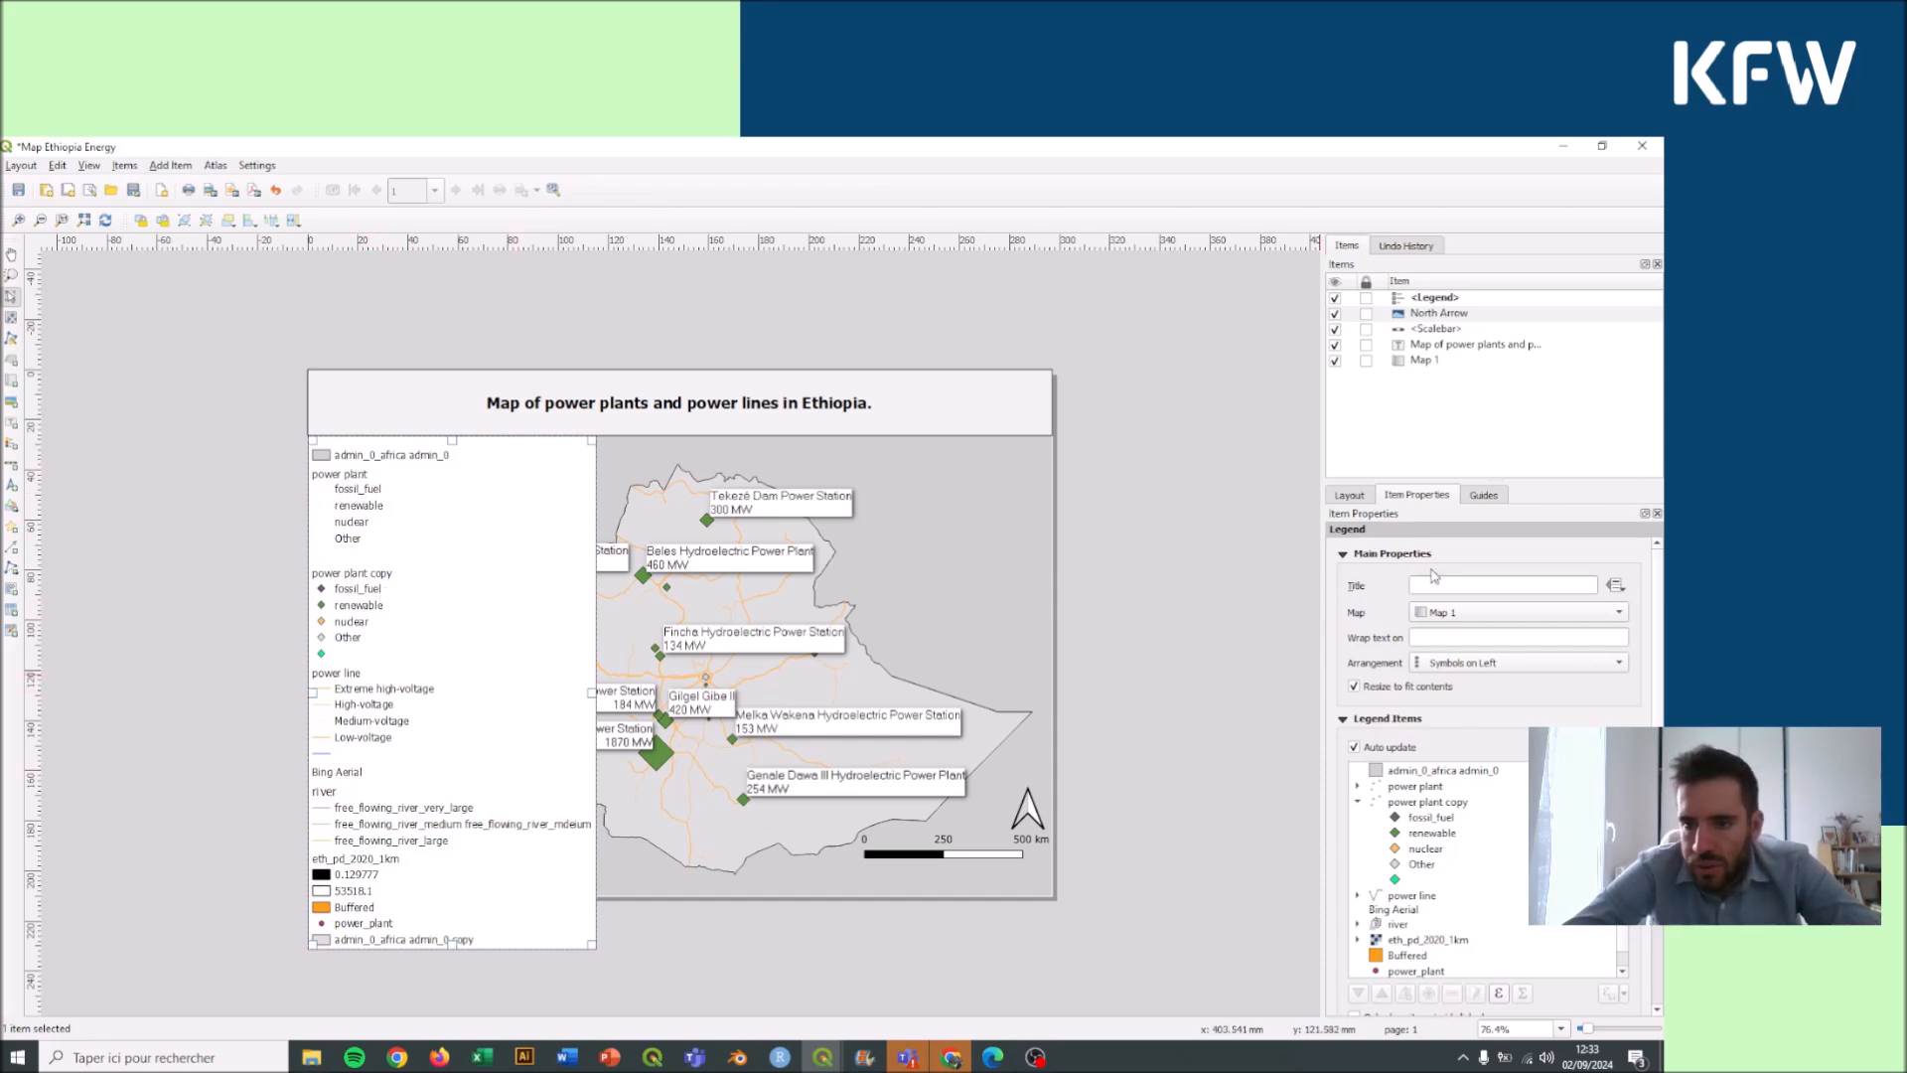
{"action": "left_click", "coordinate": [1431, 301]}
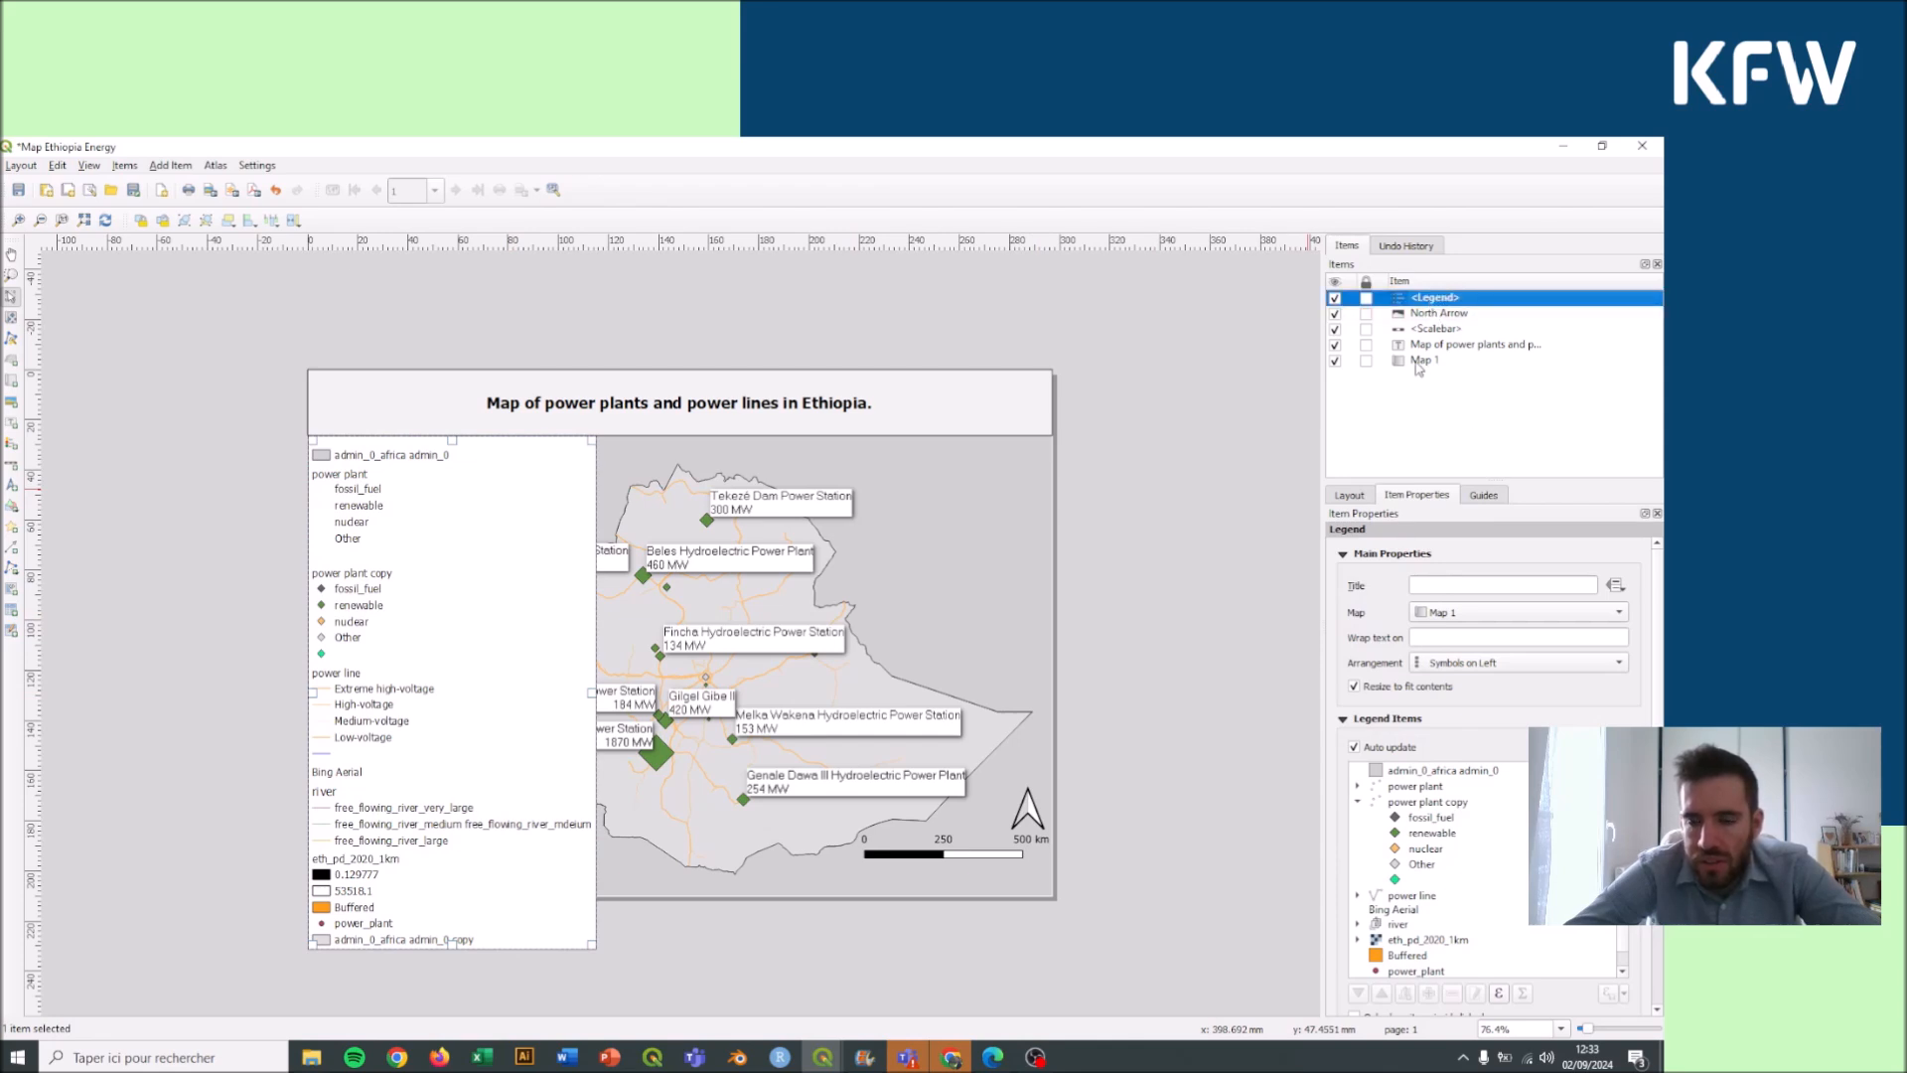
Step: Turn off the legend's auto update and remove the first admin_0_africa admin_0 entry and the power plant entry
{"action": "scroll", "coordinate": [1392, 623], "scroll_direction": "down", "scroll_amount": 3}
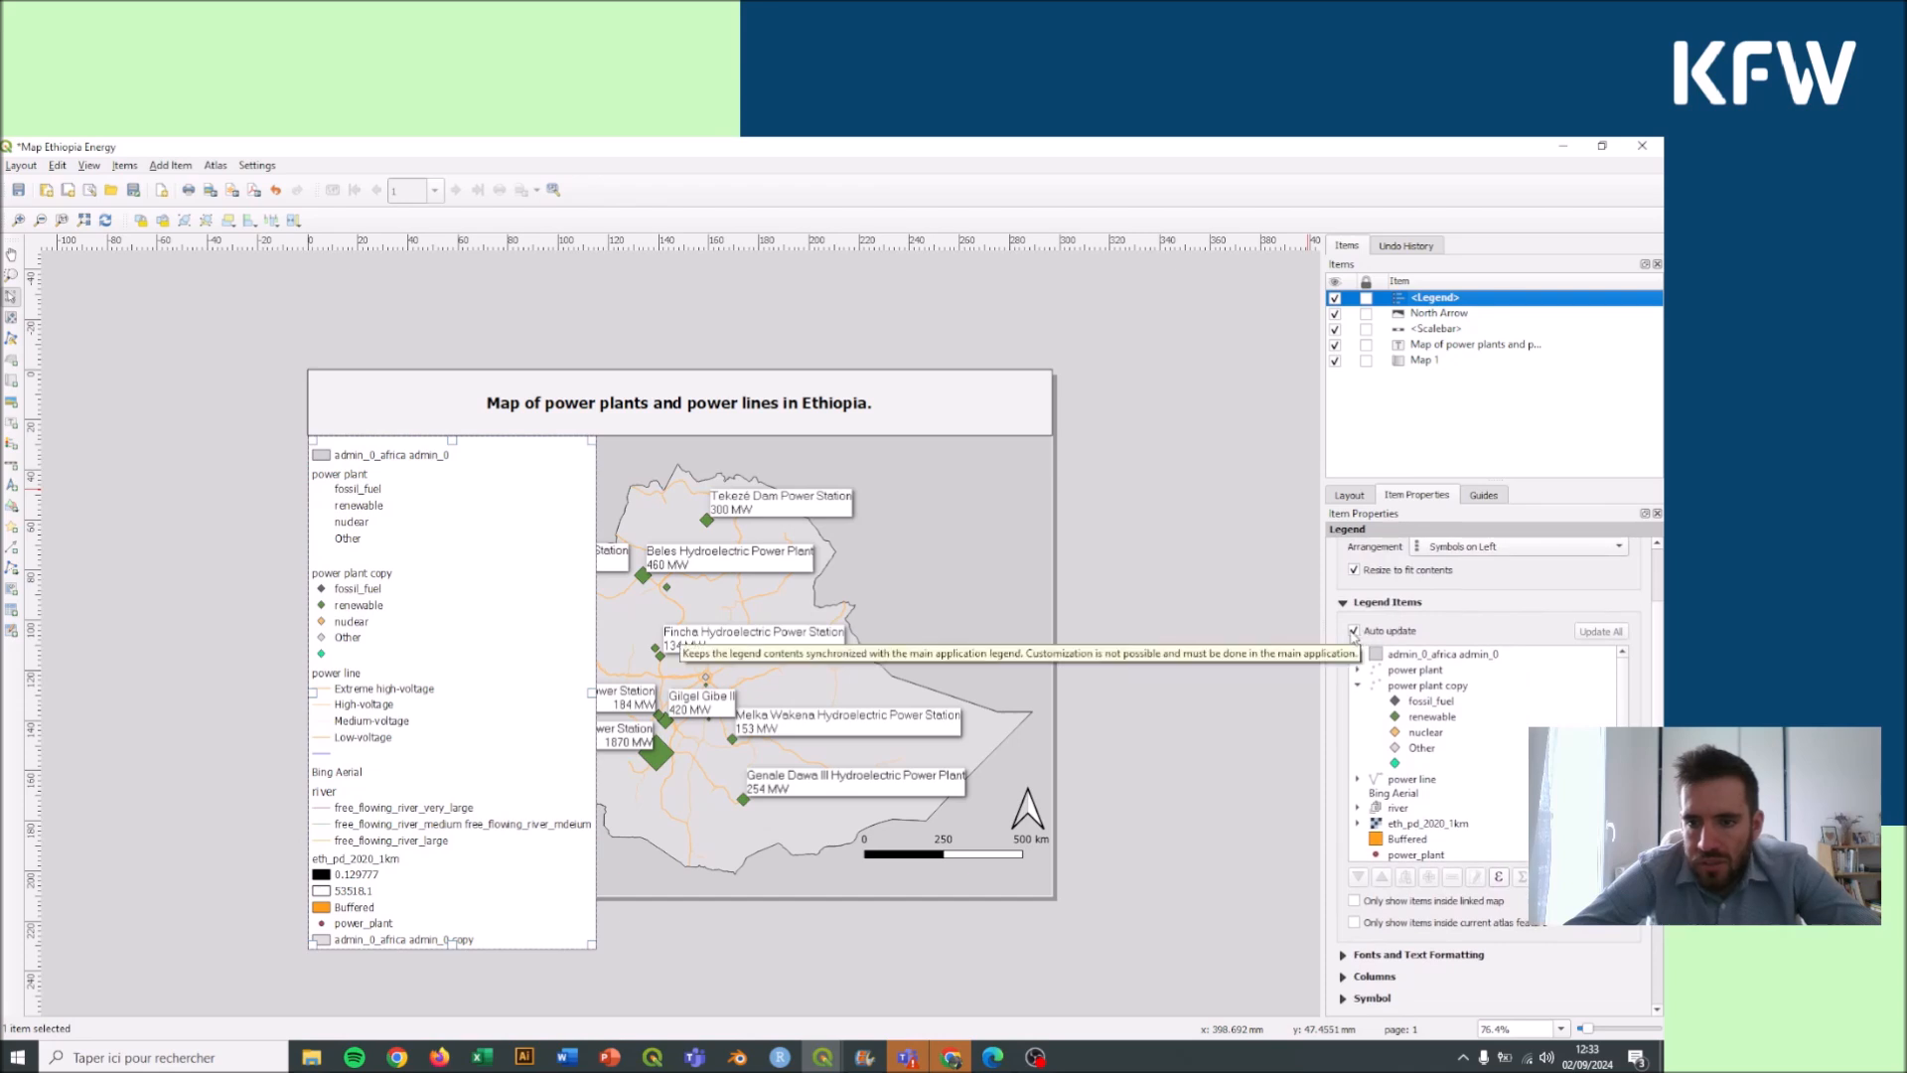
{"action": "left_click", "coordinate": [1353, 631]}
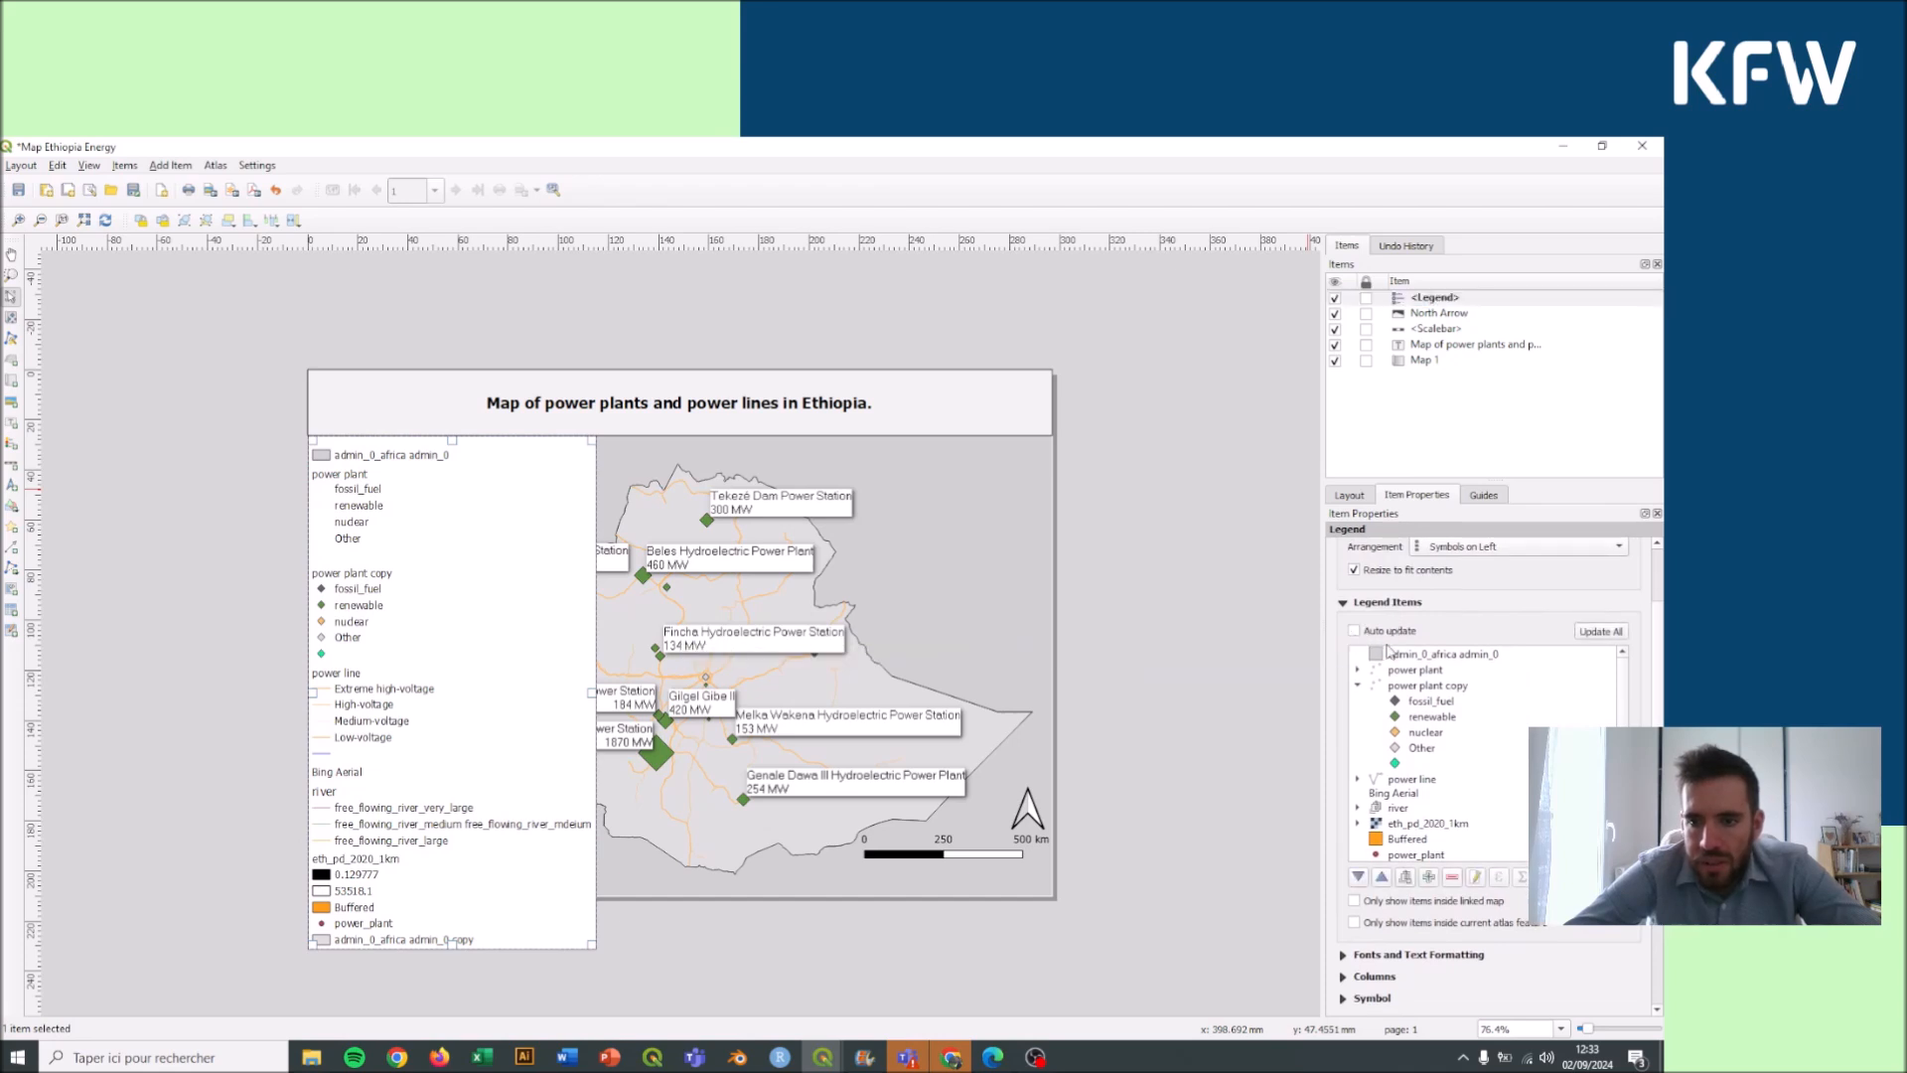
{"action": "left_click", "coordinate": [1415, 657]}
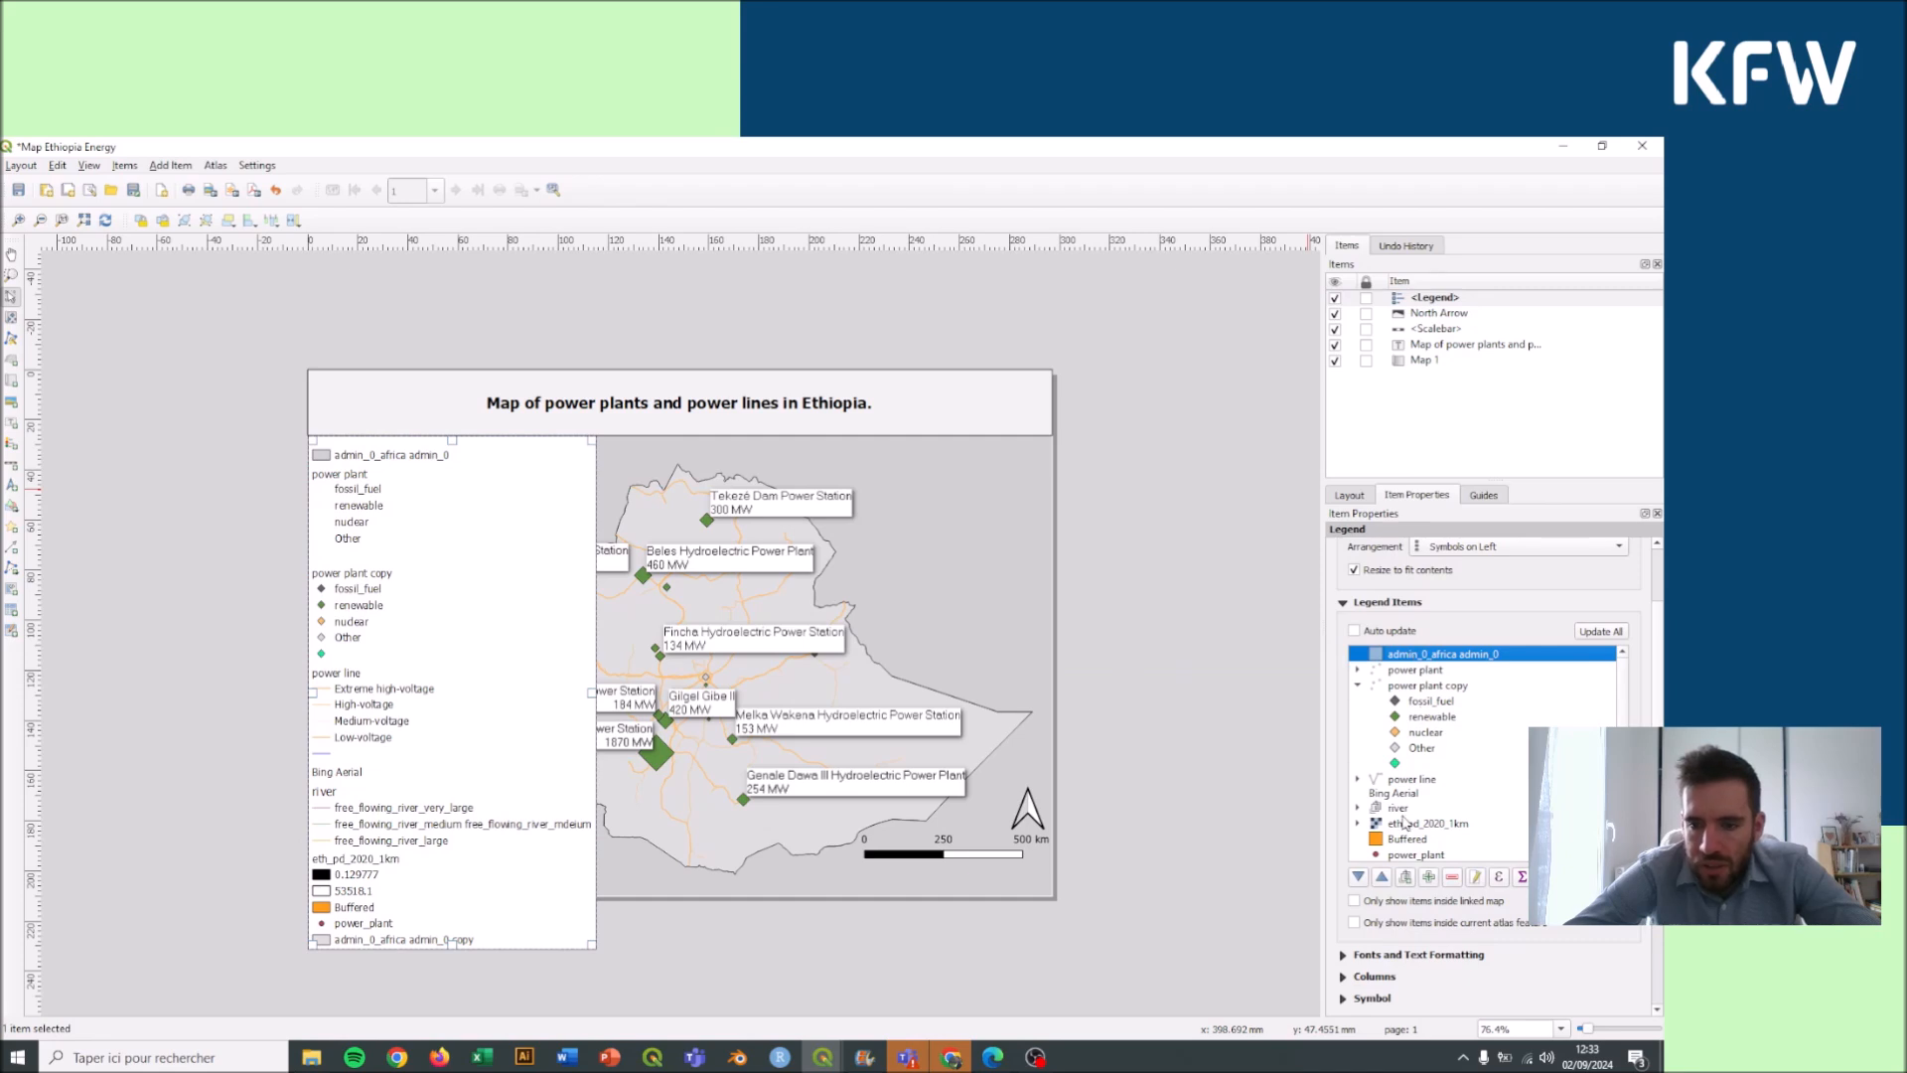
{"action": "left_click", "coordinate": [1451, 876]}
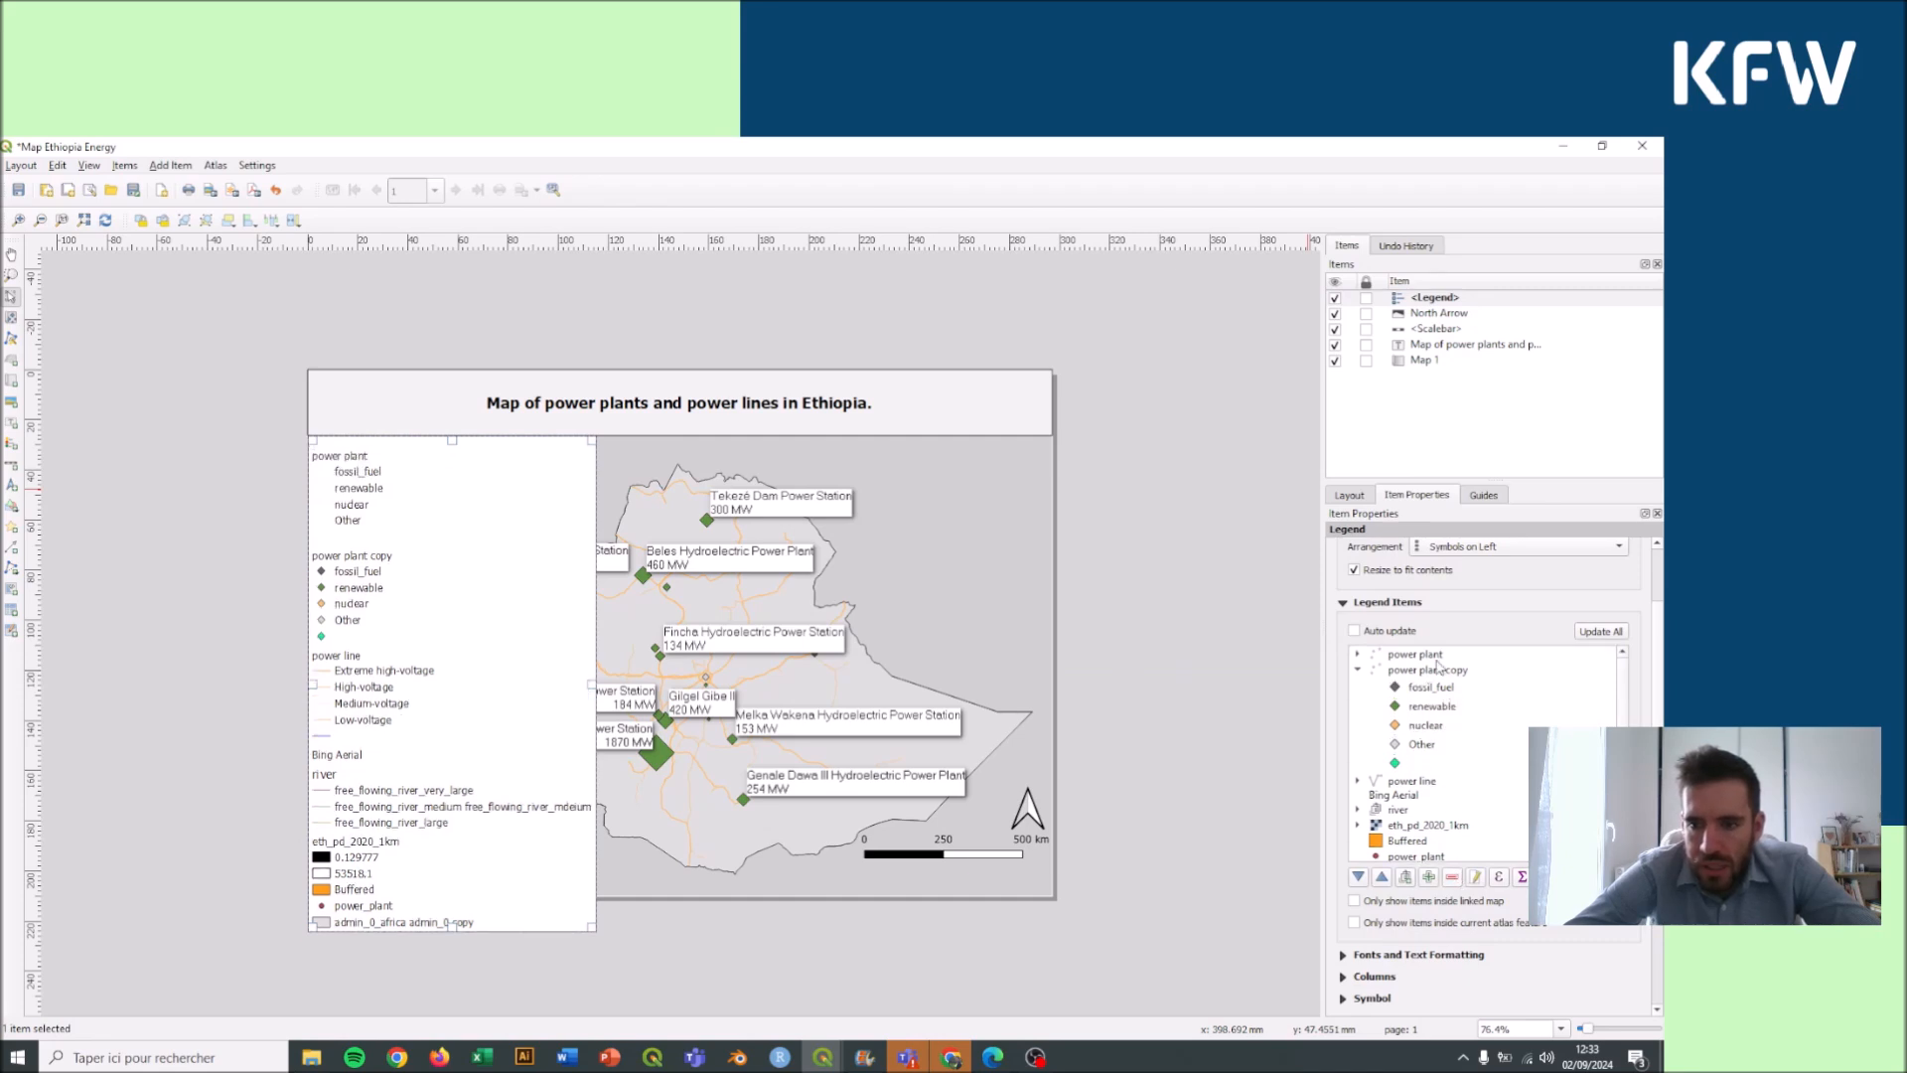
{"action": "left_click", "coordinate": [1436, 656]}
{"action": "left_click", "coordinate": [1452, 878]}
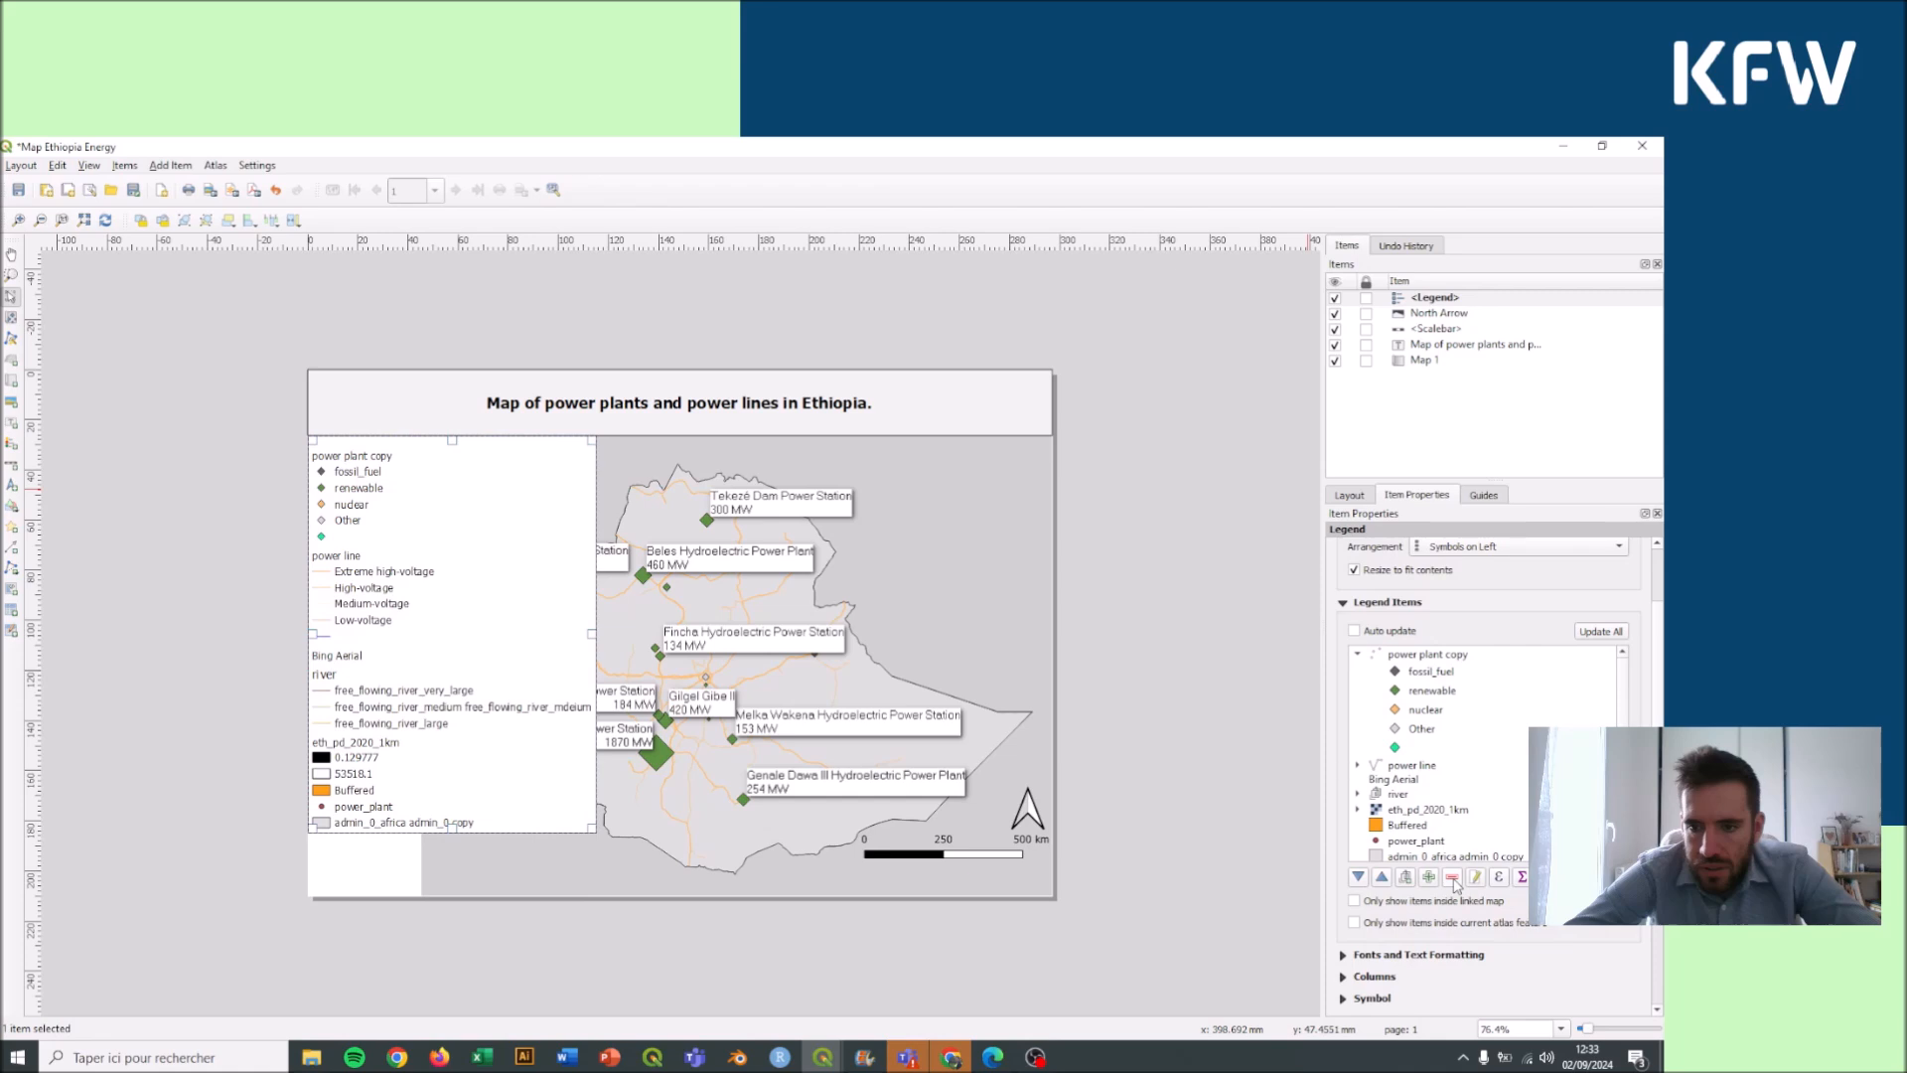
Step: Remove the Bing Aerial, river, eth_pd_2020_1km, Buffered, power_plant and admin_0_africa admin_0 copy entries from the legend
{"action": "left_click", "coordinate": [1408, 783]}
{"action": "scroll", "coordinate": [1411, 788], "scroll_direction": "down", "scroll_amount": 5}
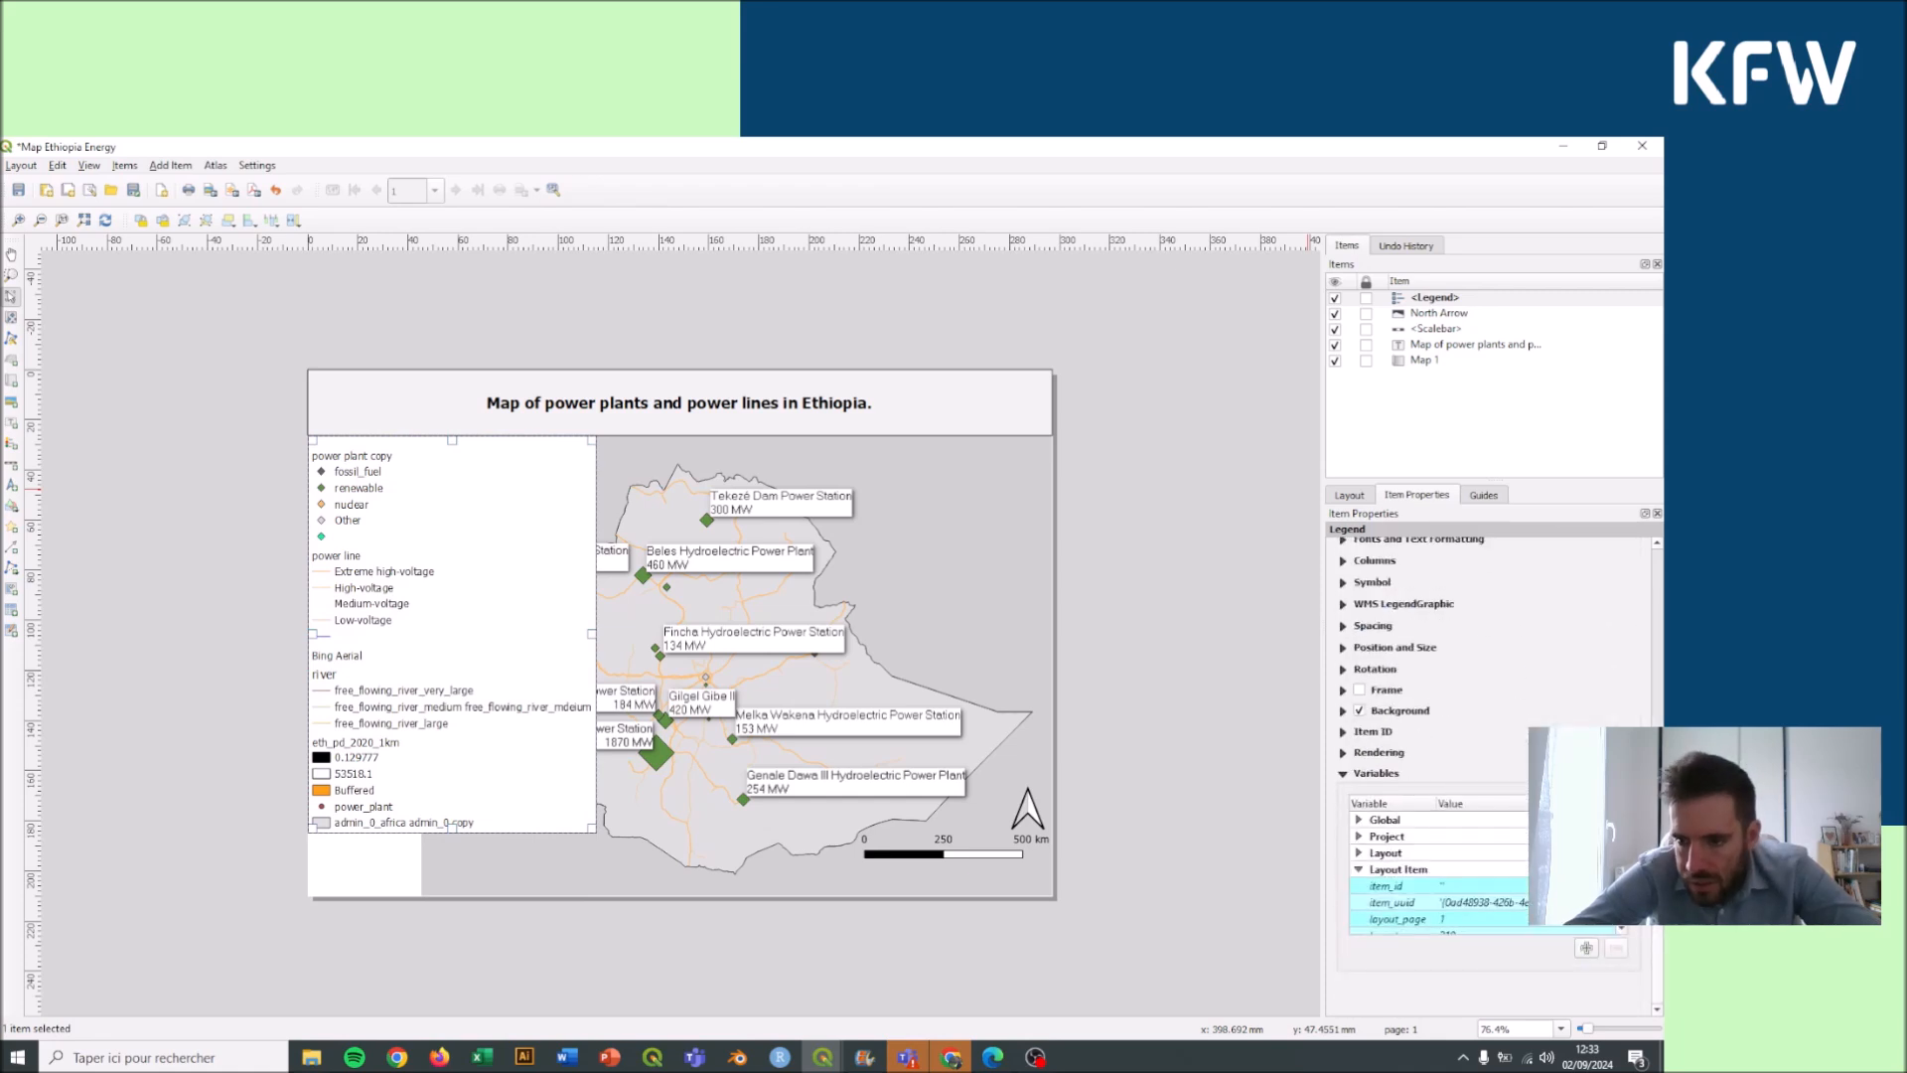
{"action": "scroll", "coordinate": [1486, 782], "scroll_direction": "up", "scroll_amount": 5}
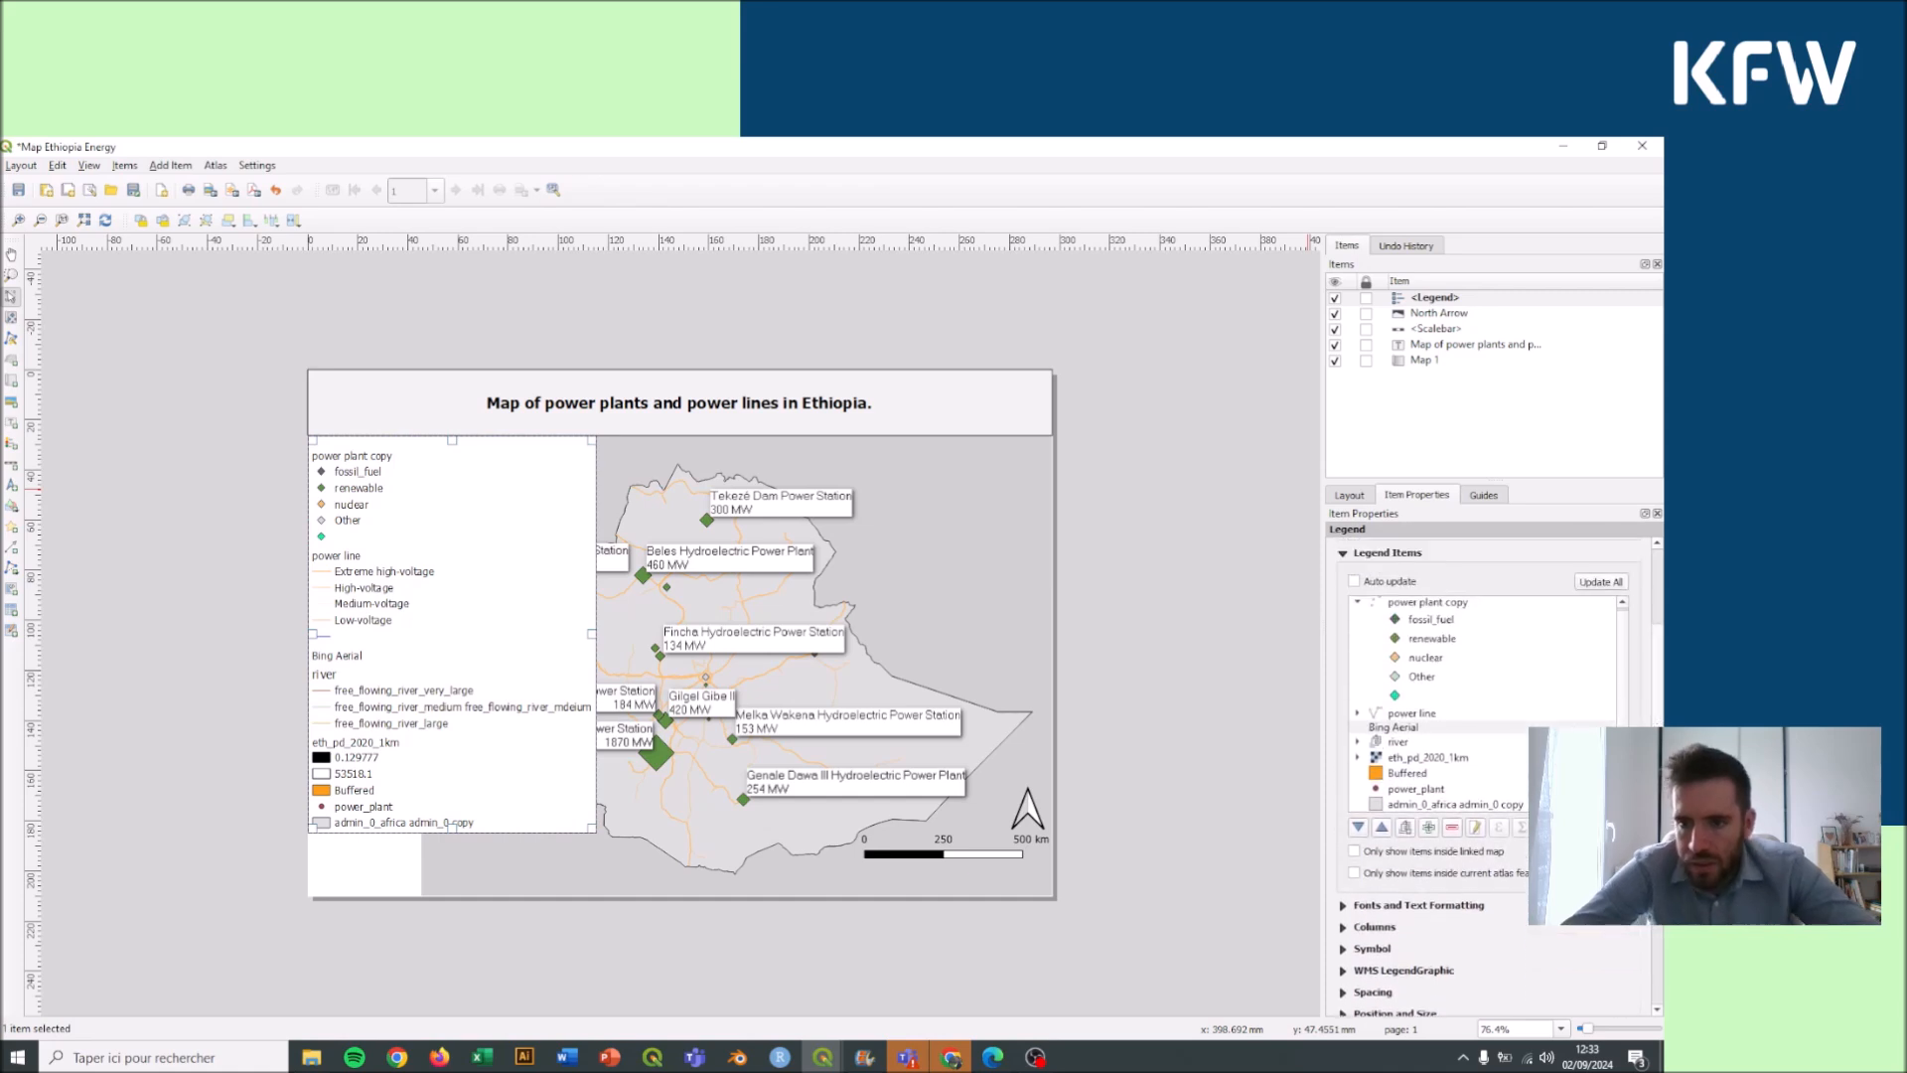
{"action": "left_click", "coordinate": [1460, 792], "text": "shift"}
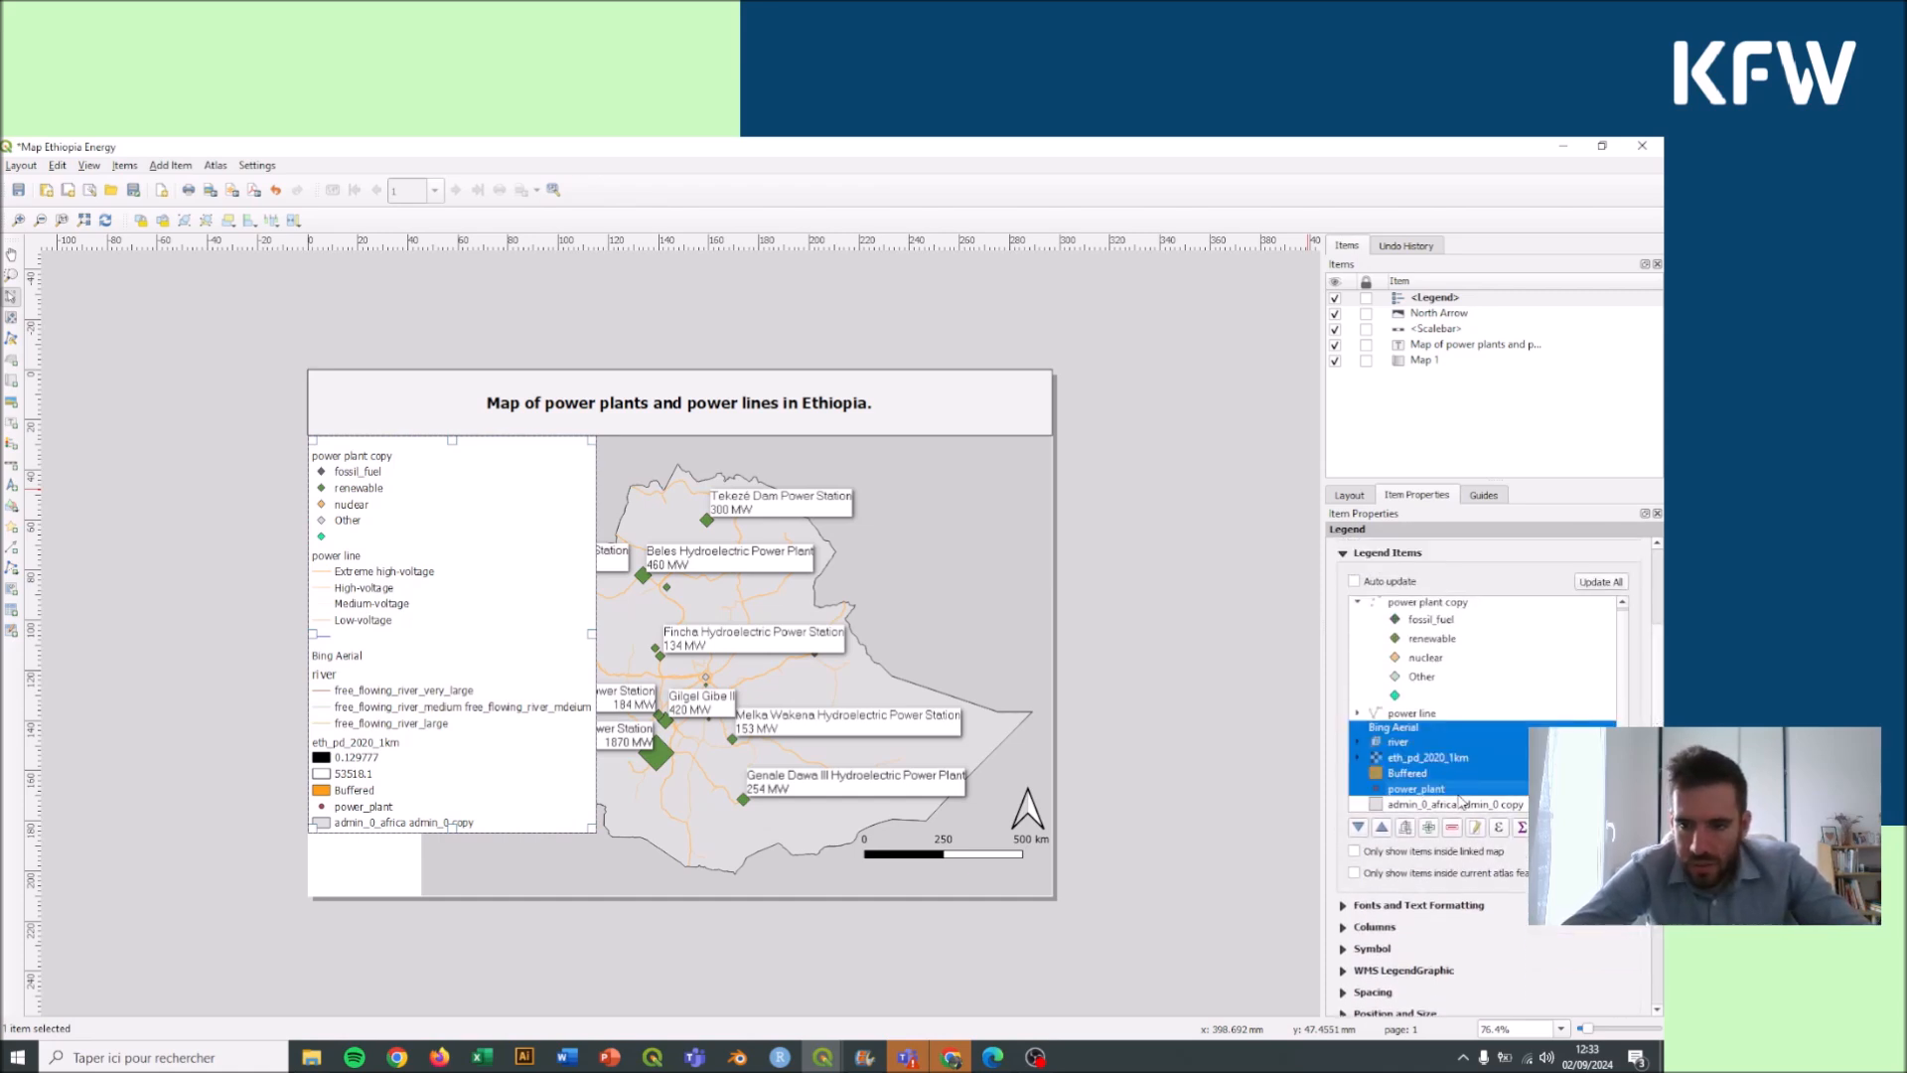
{"action": "left_click", "coordinate": [1452, 828]}
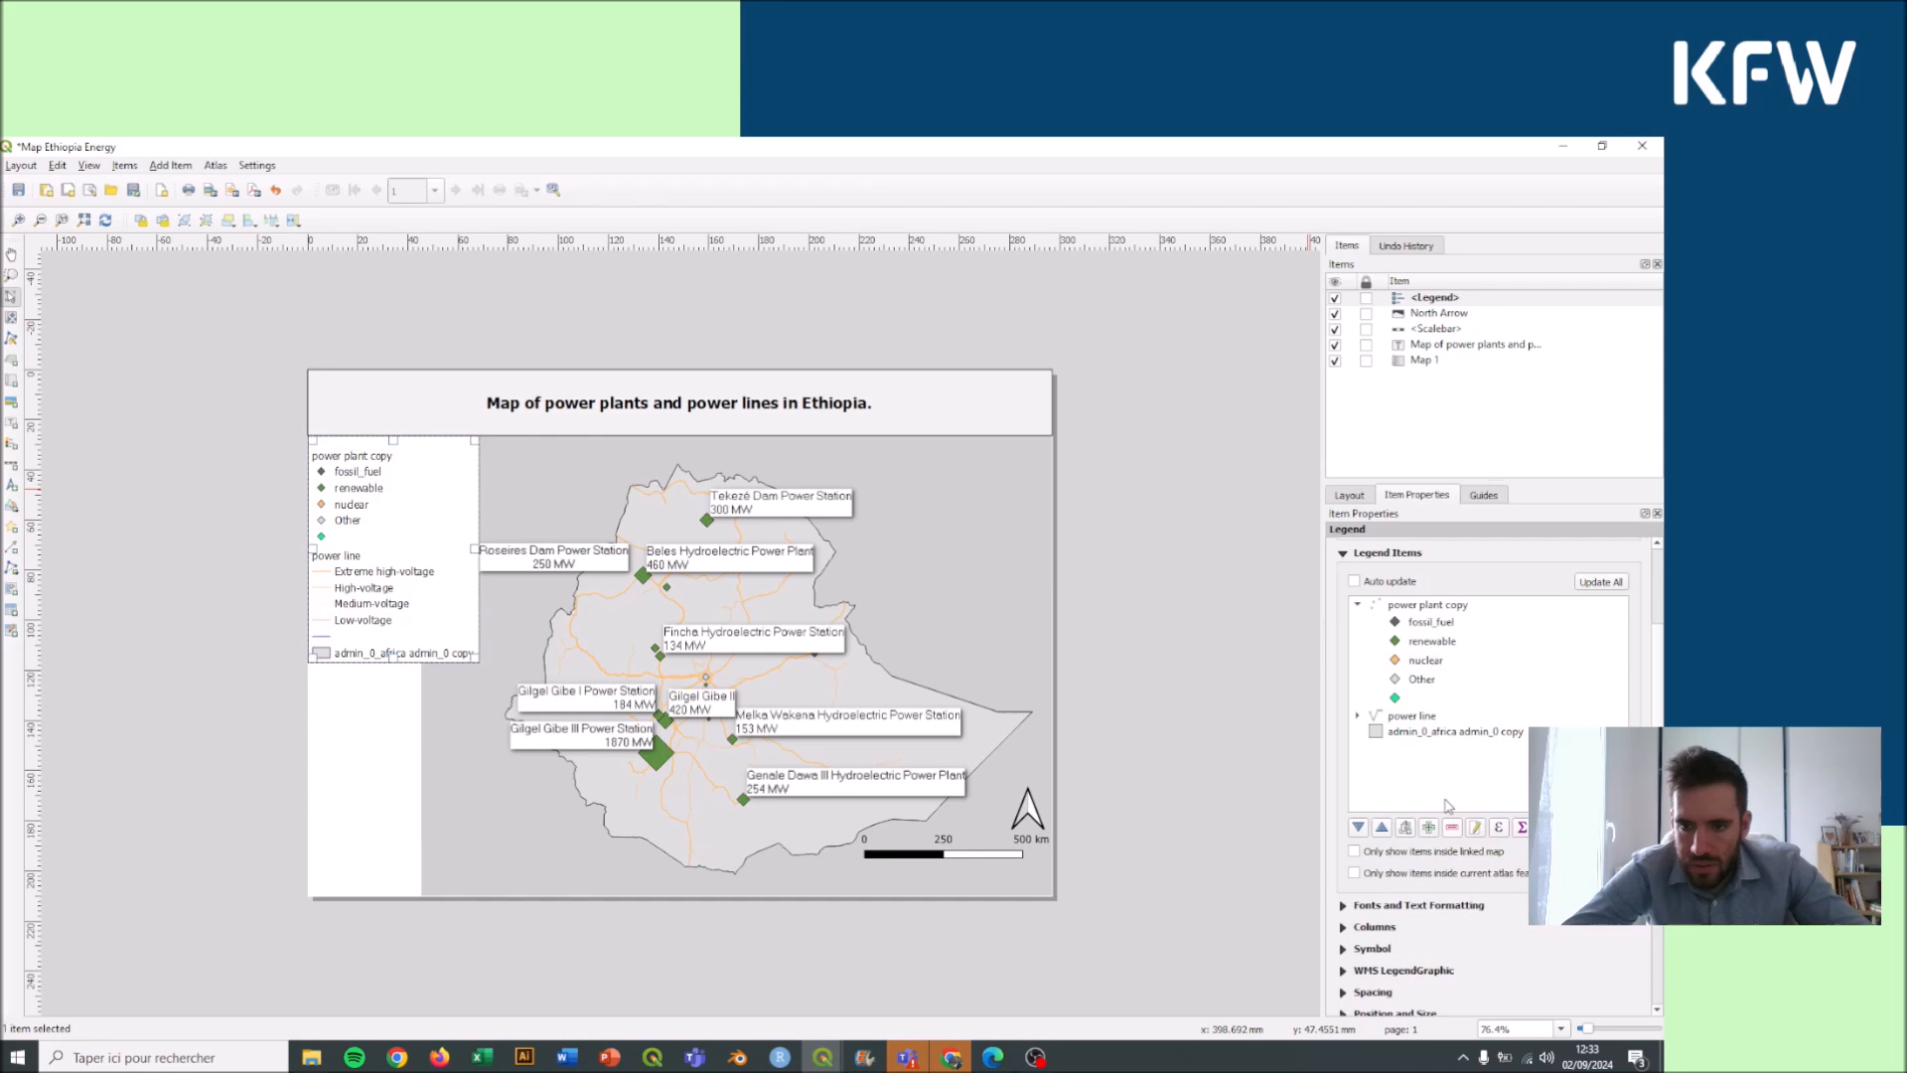
{"action": "left_click", "coordinate": [1426, 733]}
{"action": "left_click", "coordinate": [1452, 828]}
Step: Rename the legend's power plant copy entry as "Type of power plants"
{"action": "double_click", "coordinate": [1419, 606]}
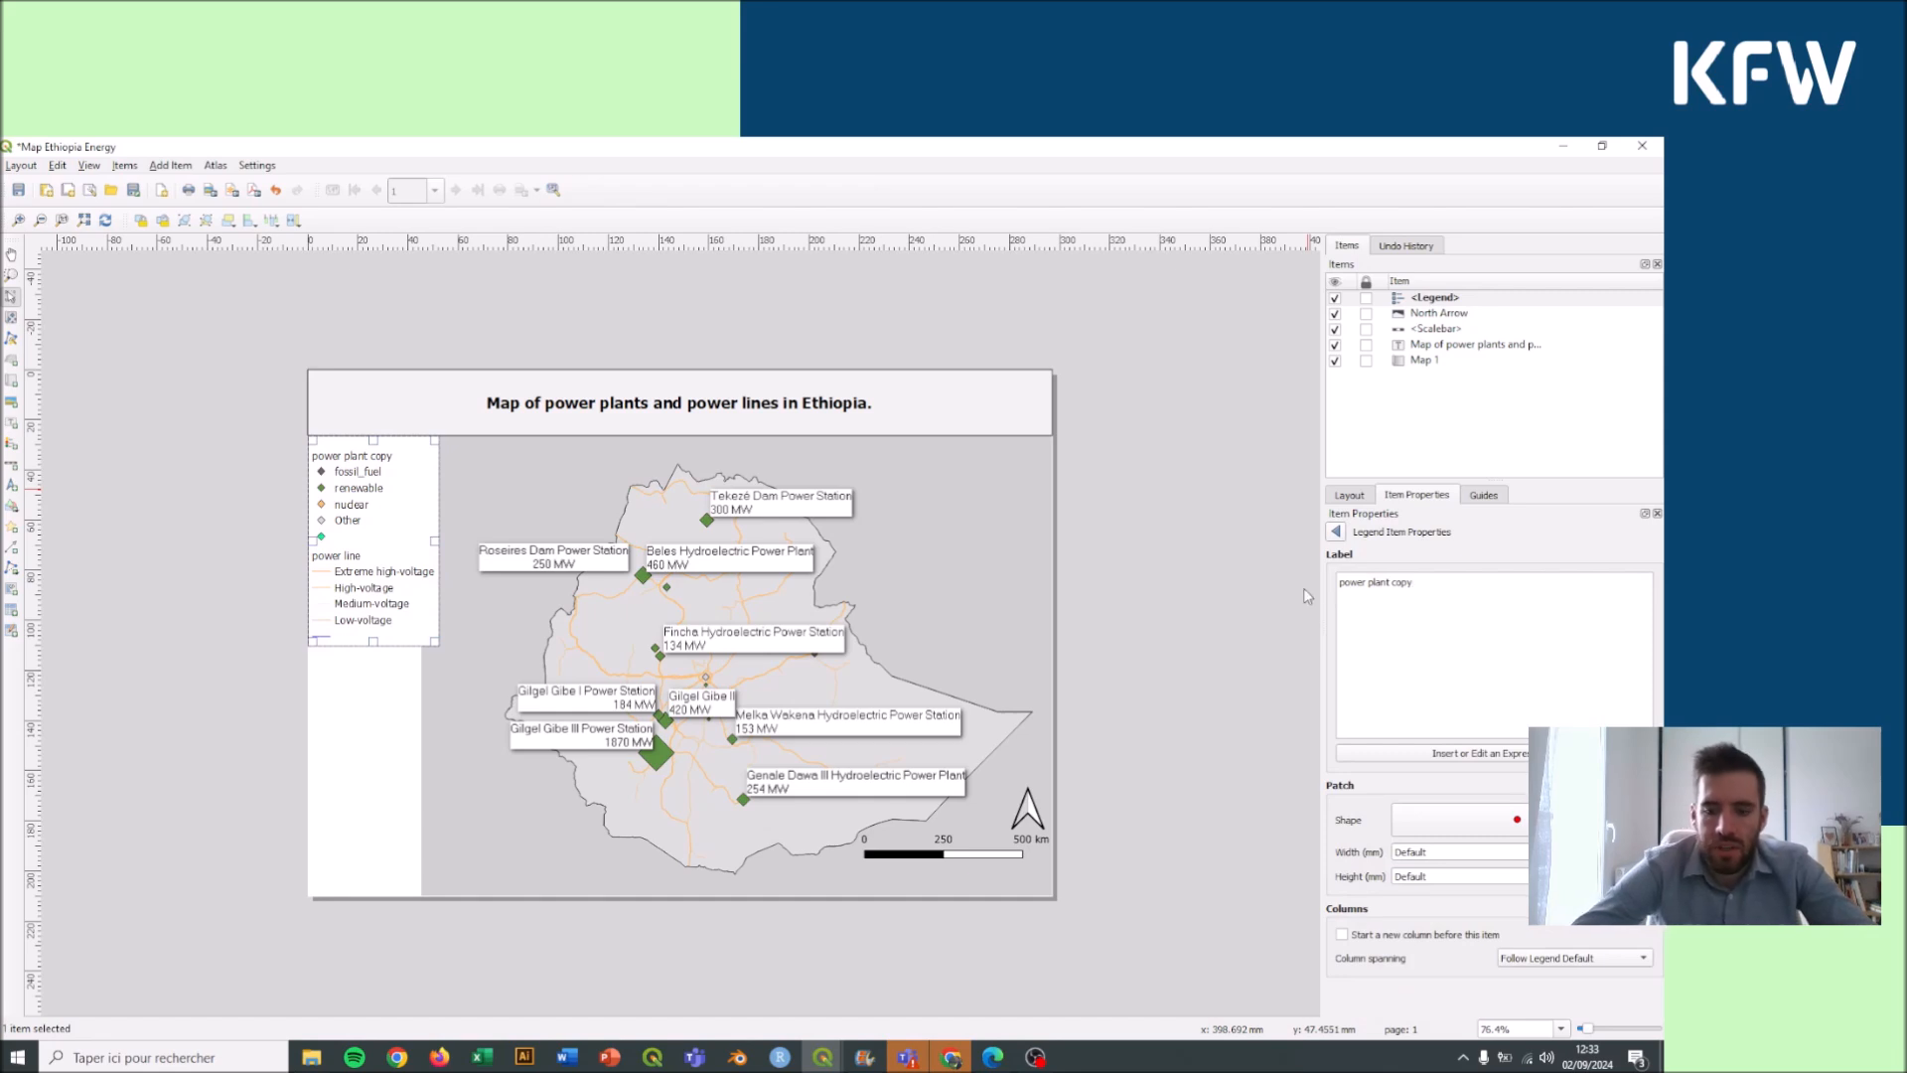
{"action": "key", "text": "BackSpace"}
{"action": "key", "text": "BackSpace"}
{"action": "key", "text": "BackSpace"}
{"action": "key", "text": "BackSpace"}
{"action": "key", "text": "BackSpace"}
{"action": "key", "text": "BackSpace"}
{"action": "key", "text": "BackSpace"}
{"action": "key", "text": "BackSpace"}
{"action": "key", "text": "BackSpace"}
{"action": "key", "text": "BackSpace"}
{"action": "key", "text": "BackSpace"}
{"action": "key", "text": "BackSpace"}
{"action": "key", "text": "BackSpace"}
{"action": "key", "text": "BackSpace"}
{"action": "key", "text": "BackSpace"}
{"action": "key", "text": "BackSpace"}
{"action": "type", "text": "Type of"}
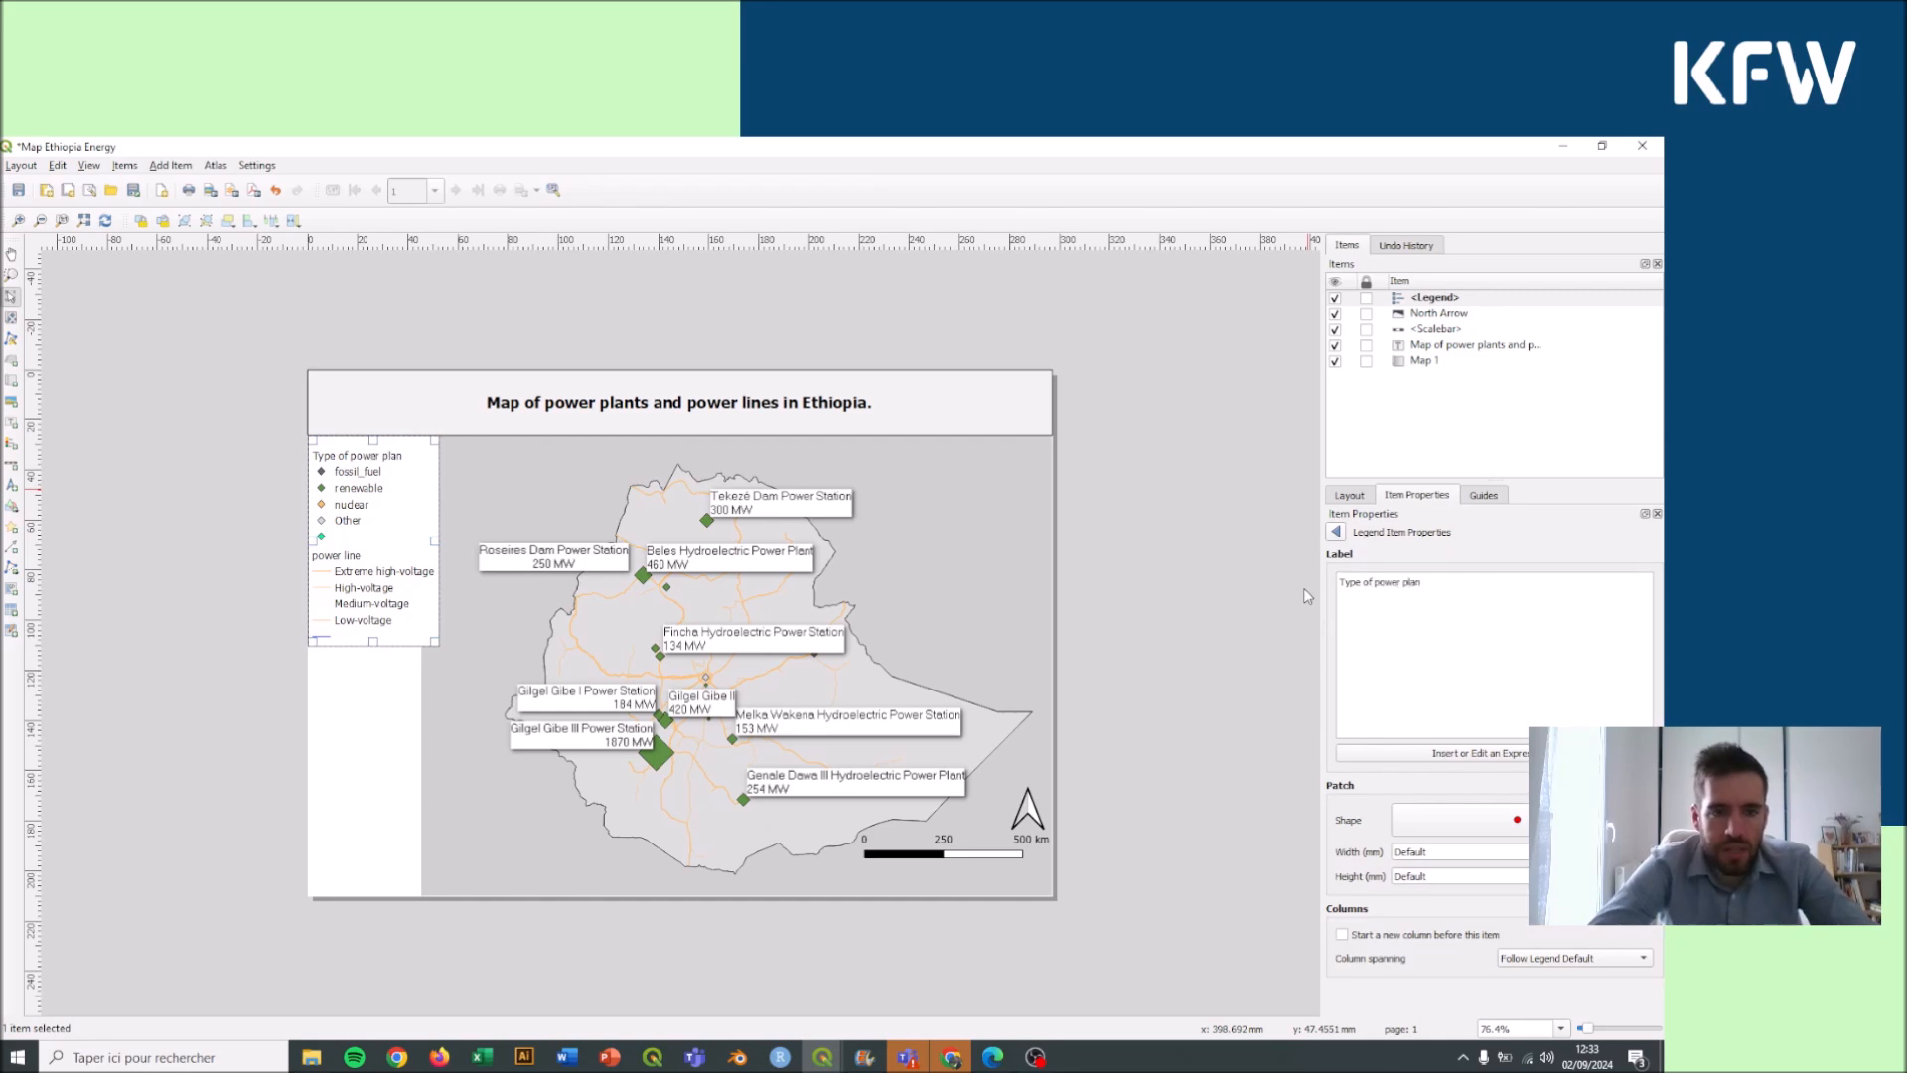
{"action": "left_click", "coordinate": [1336, 533]}
Step: Rename the legend's power line entry as "Power line voltage :" and add an empty line below the text
{"action": "double_click", "coordinate": [1408, 719]}
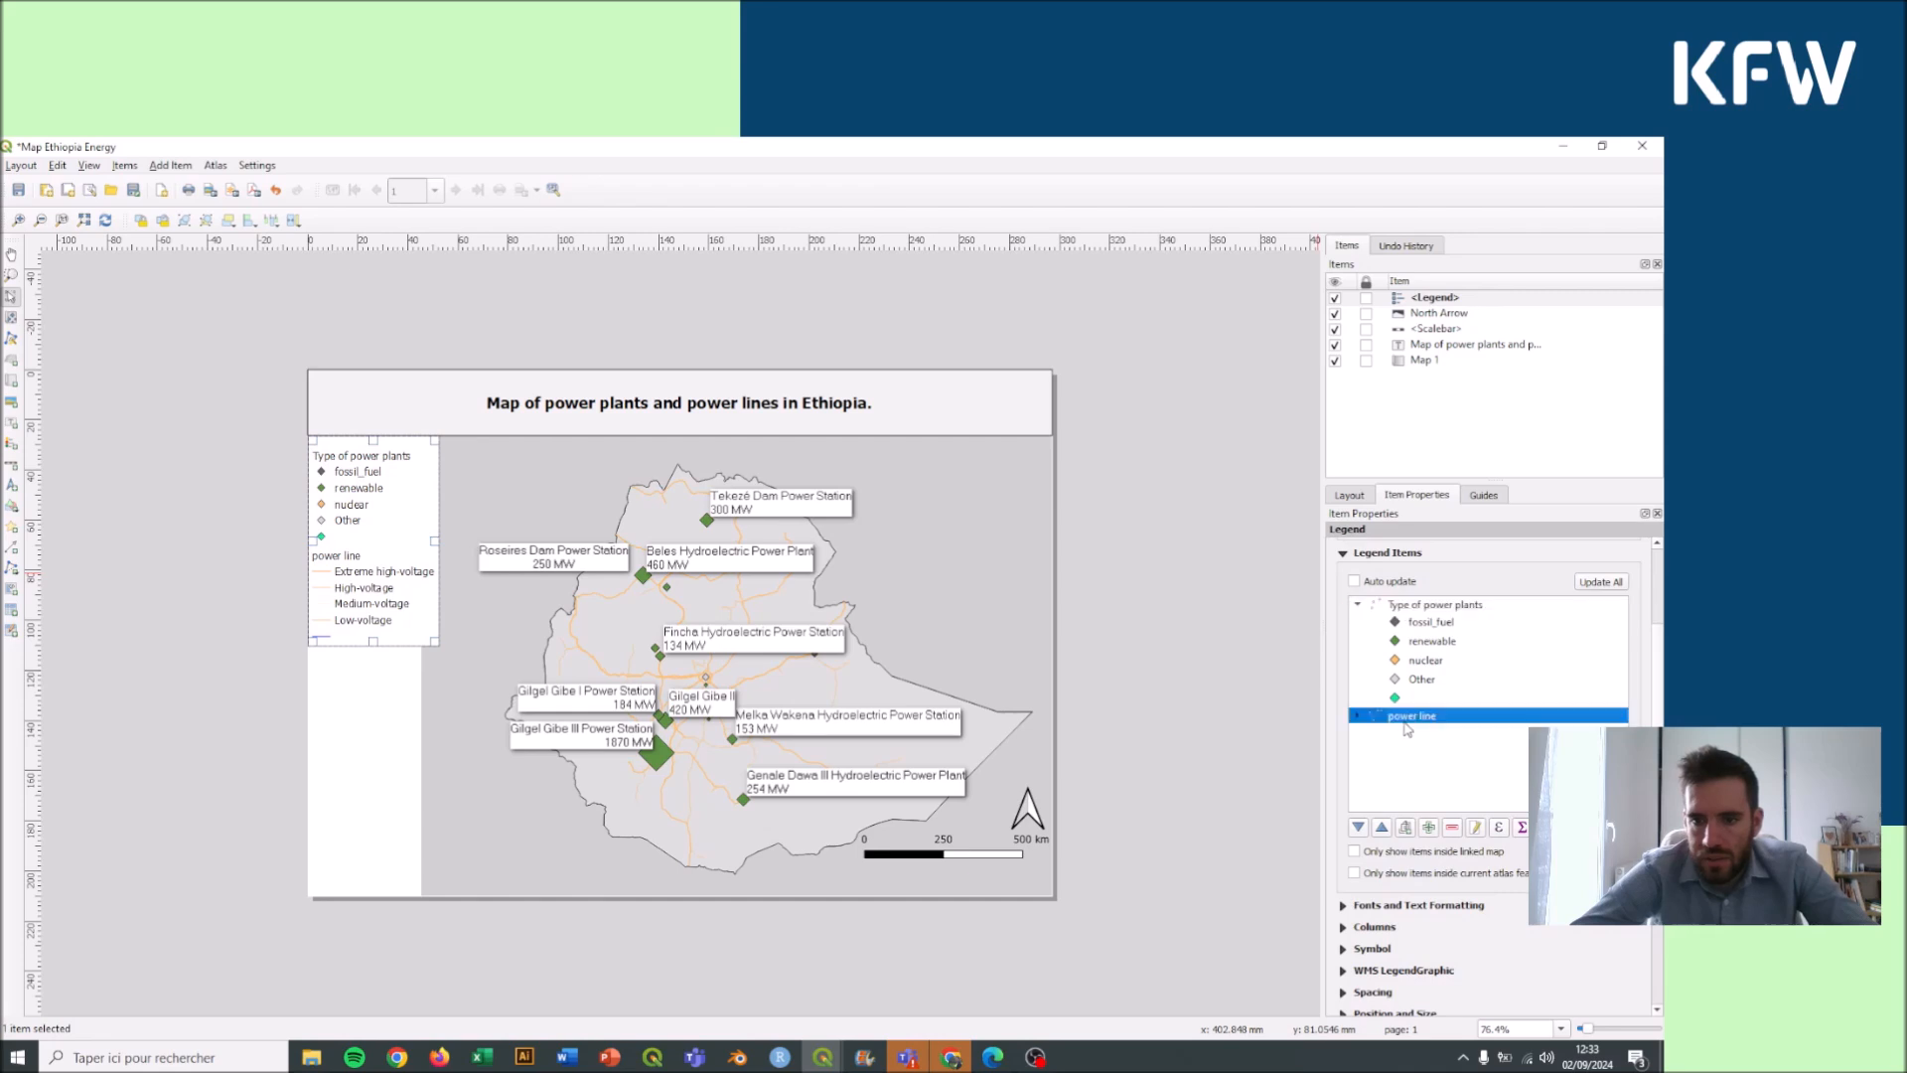
{"action": "key", "text": "ctrl+a"}
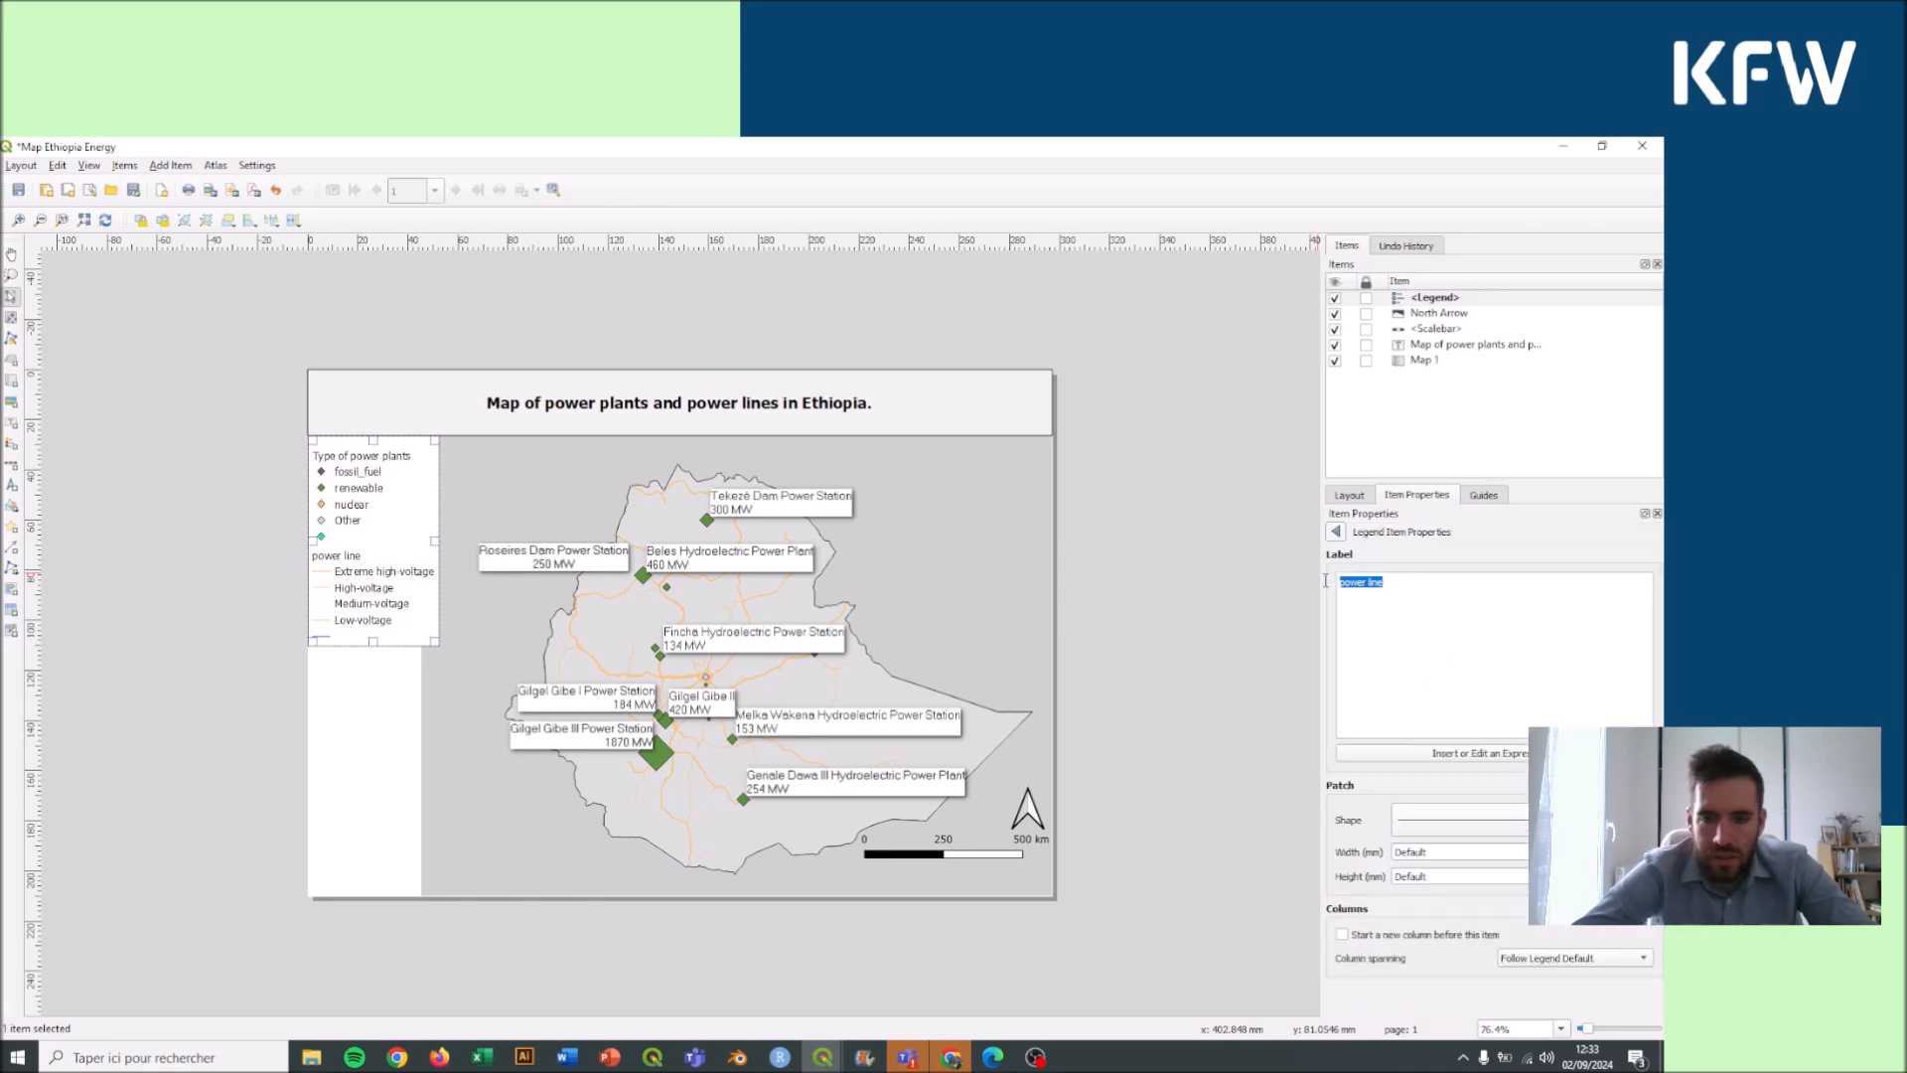
{"action": "type", "text": "P"}
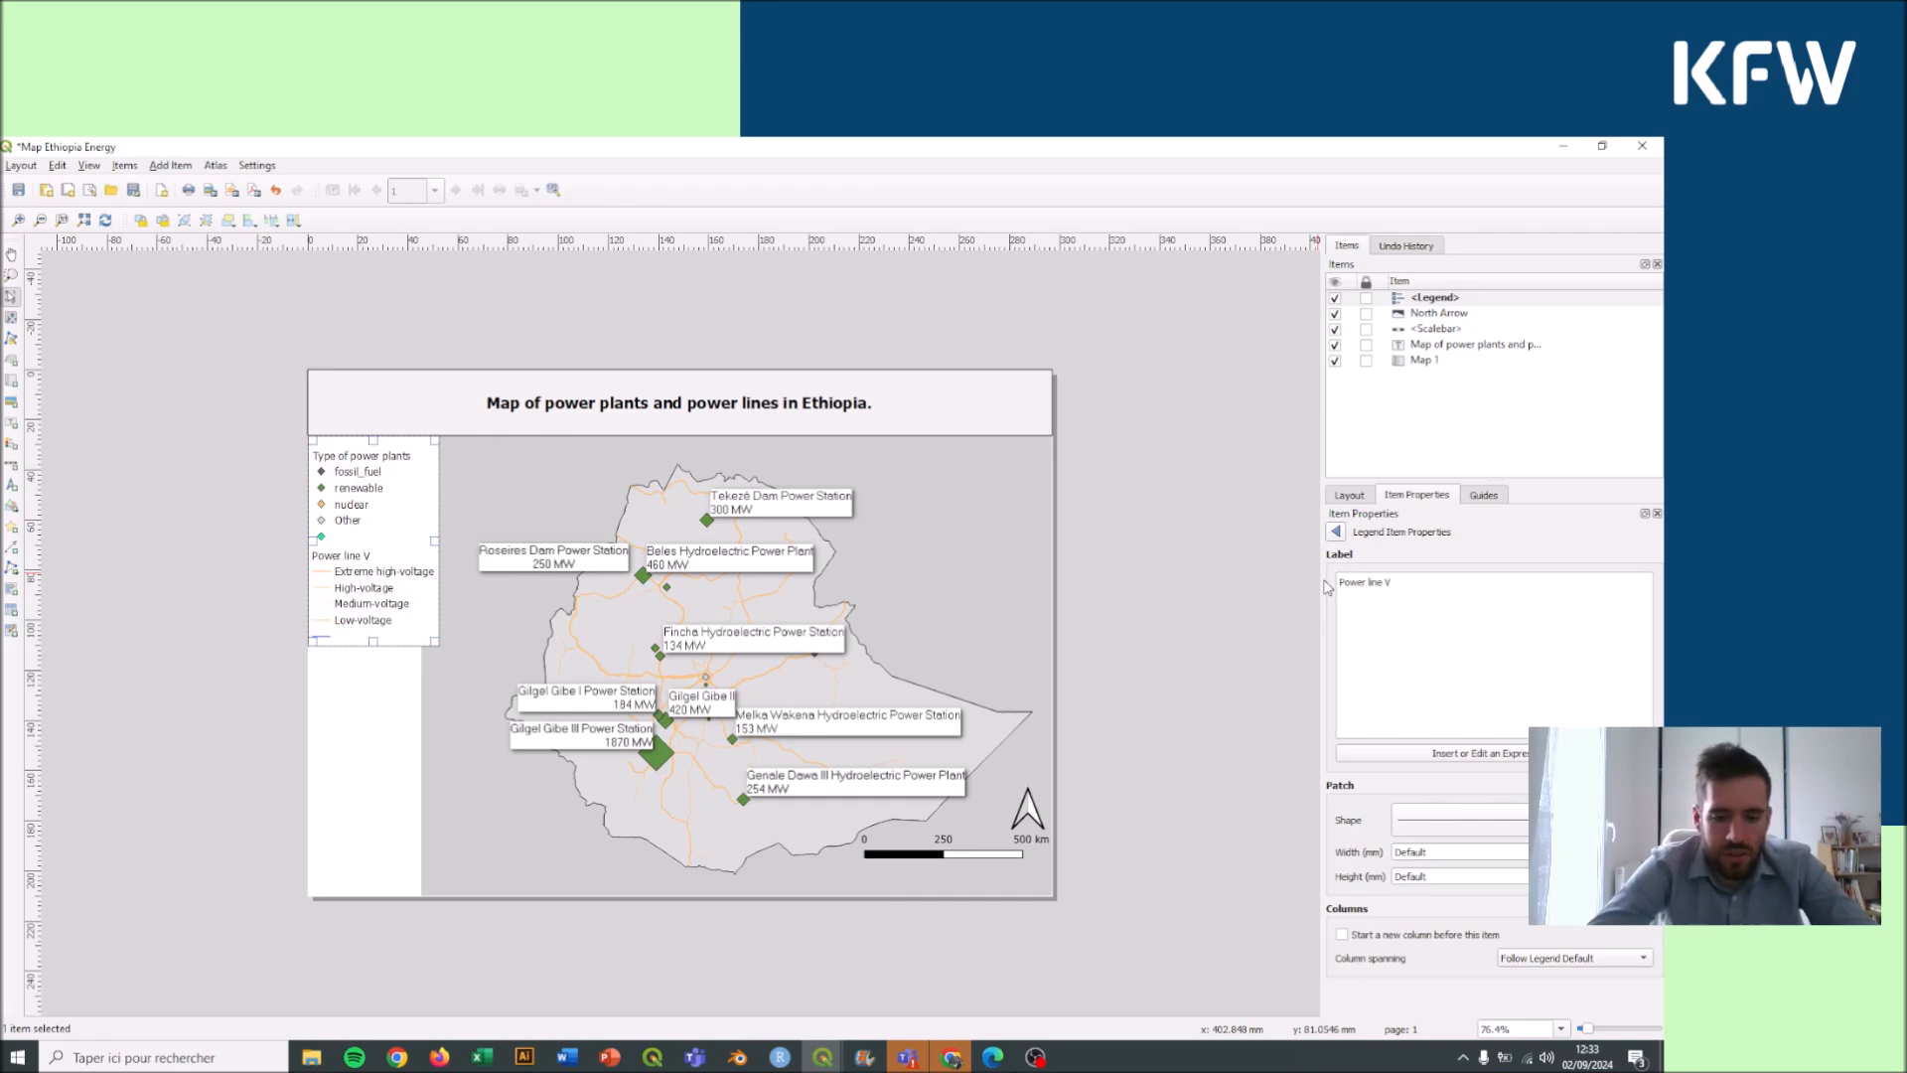
{"action": "type", "text": "ower line voltage"}
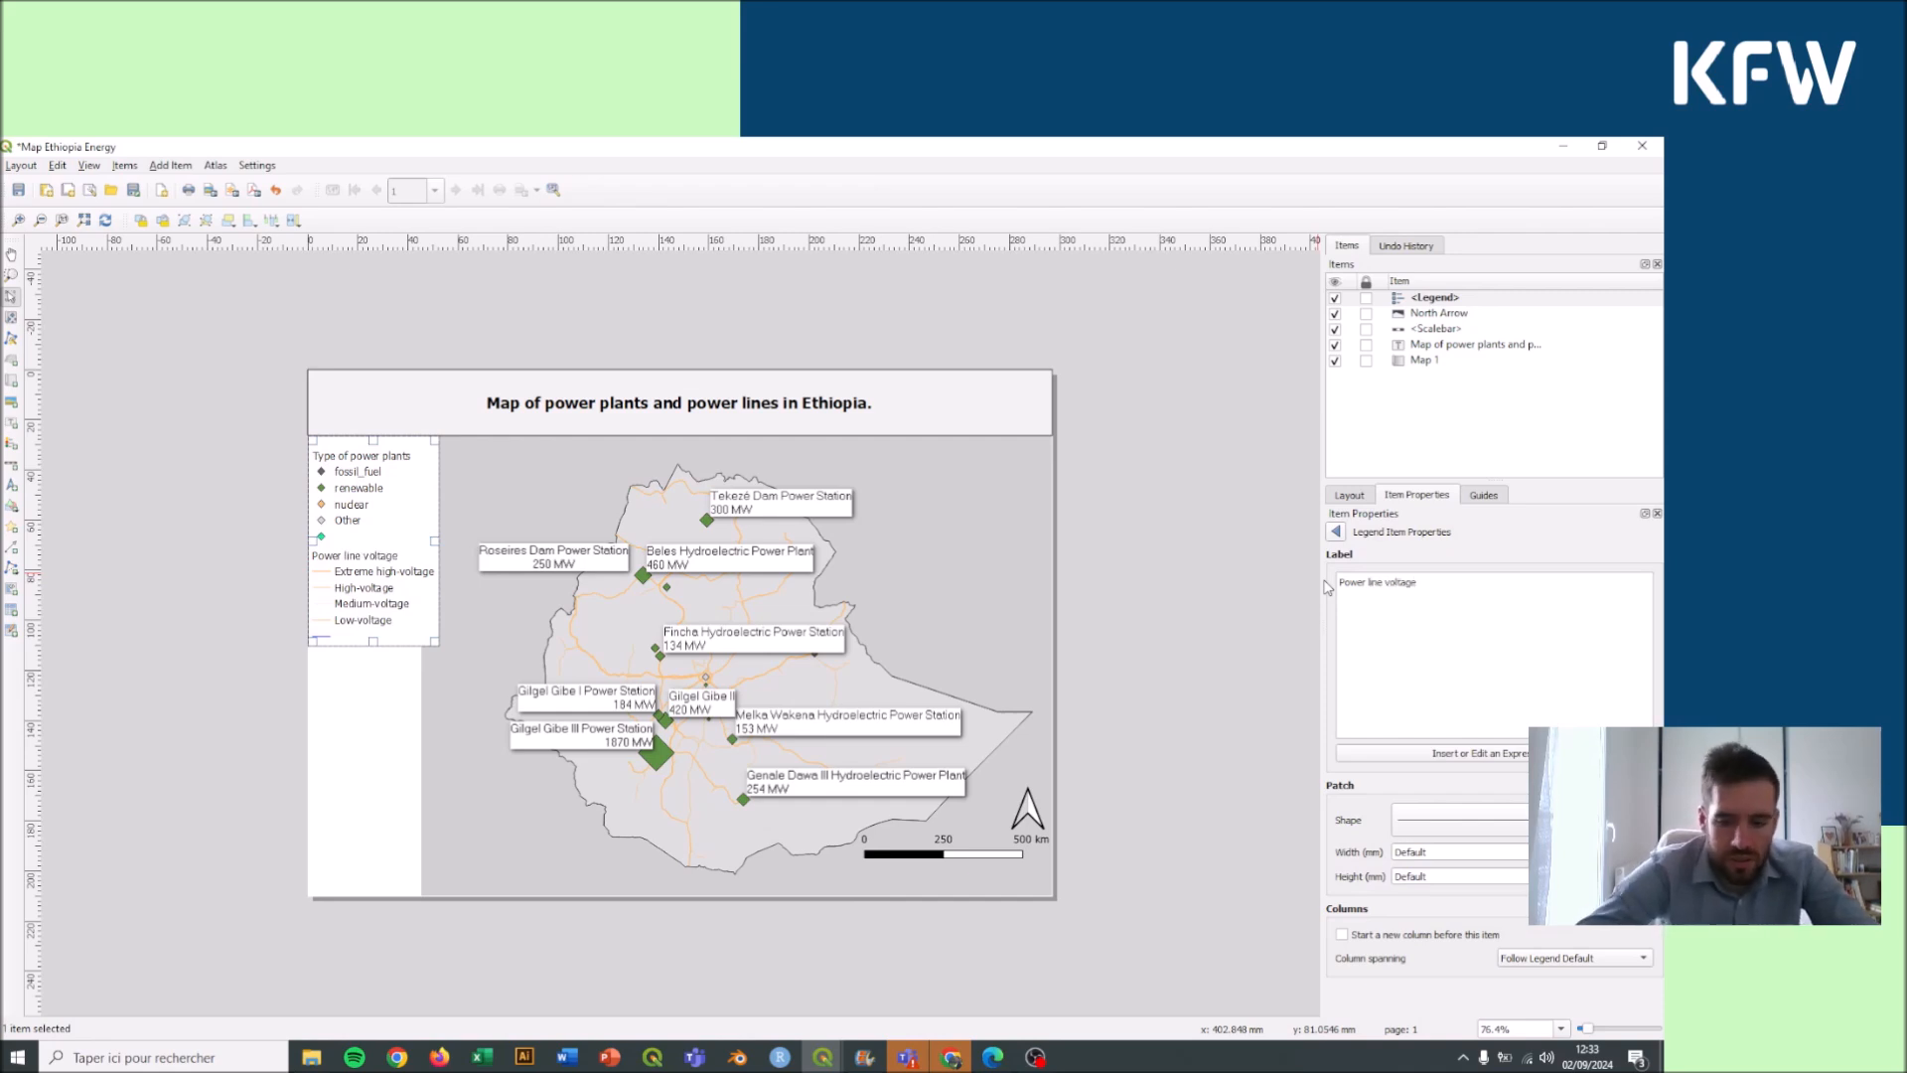
{"action": "type", "text": ":"}
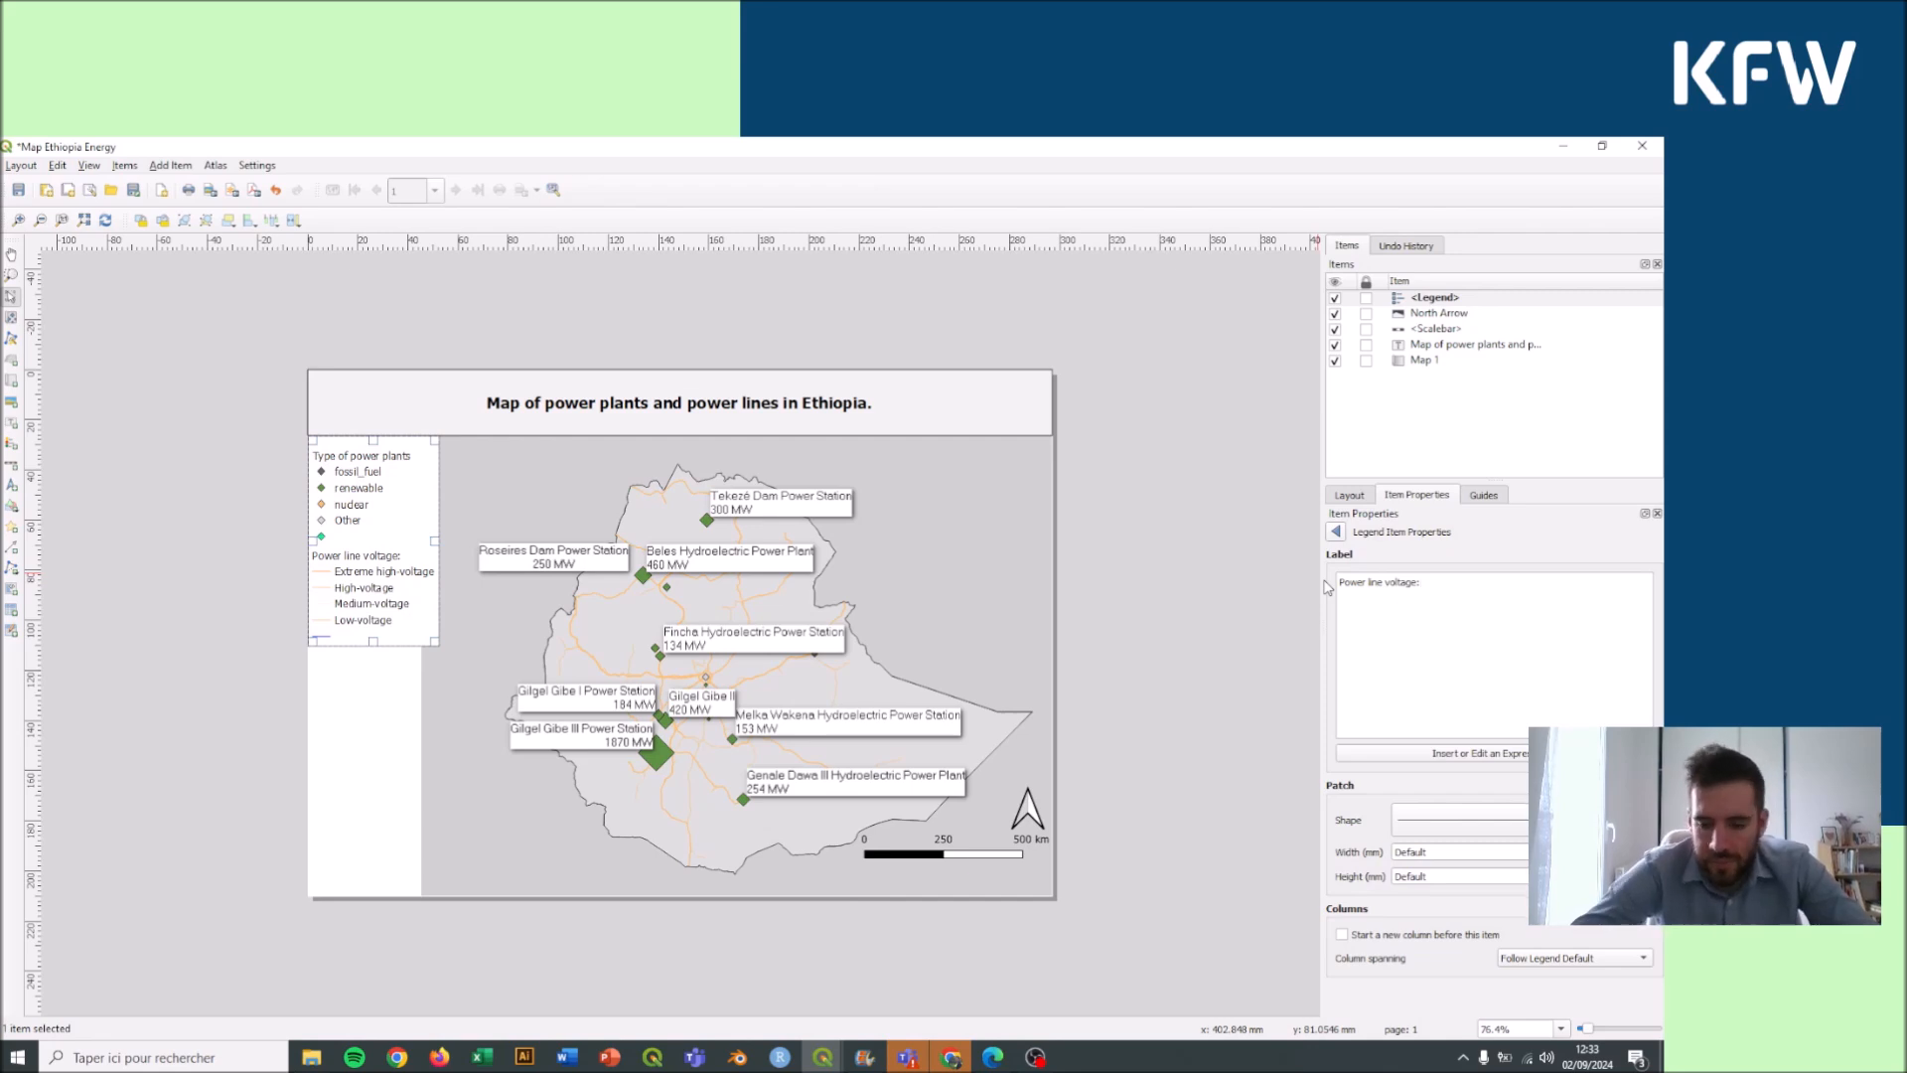
{"action": "key", "text": "Left"}
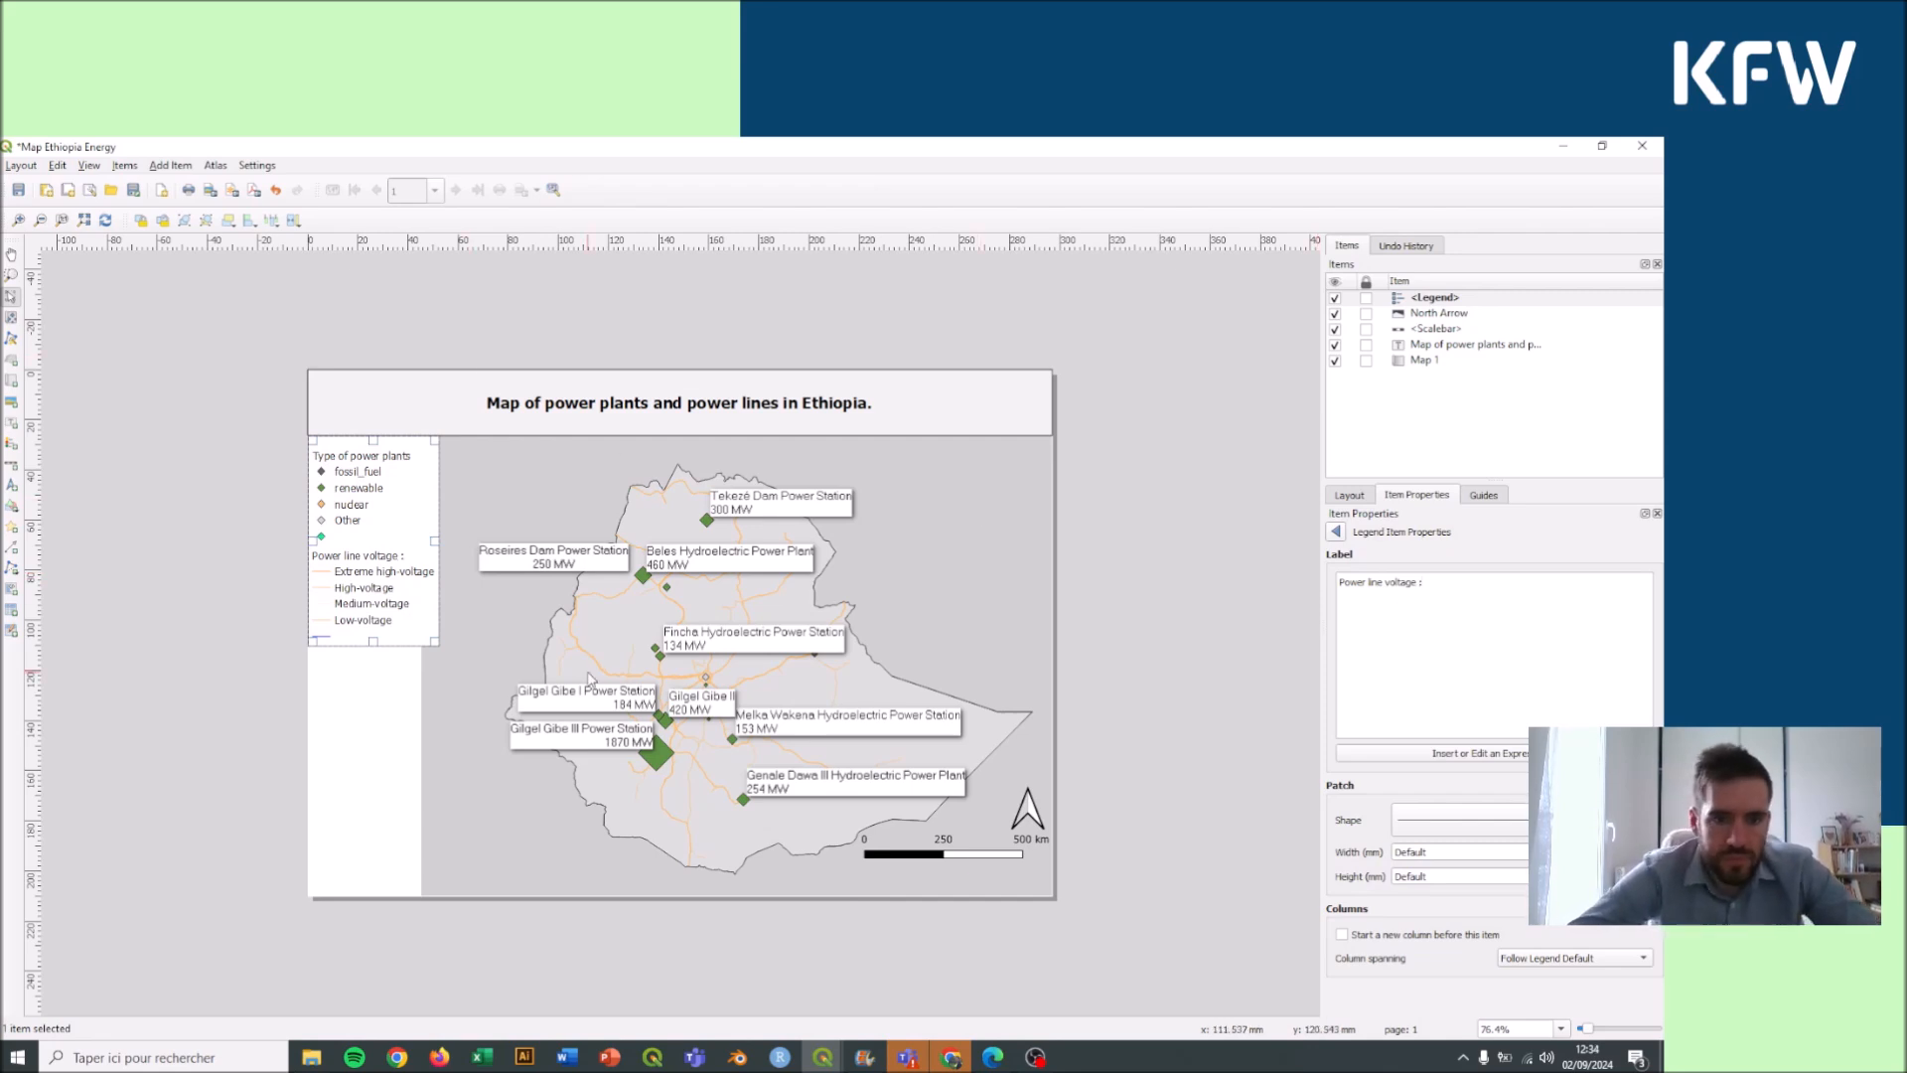
{"action": "key", "text": "Return"}
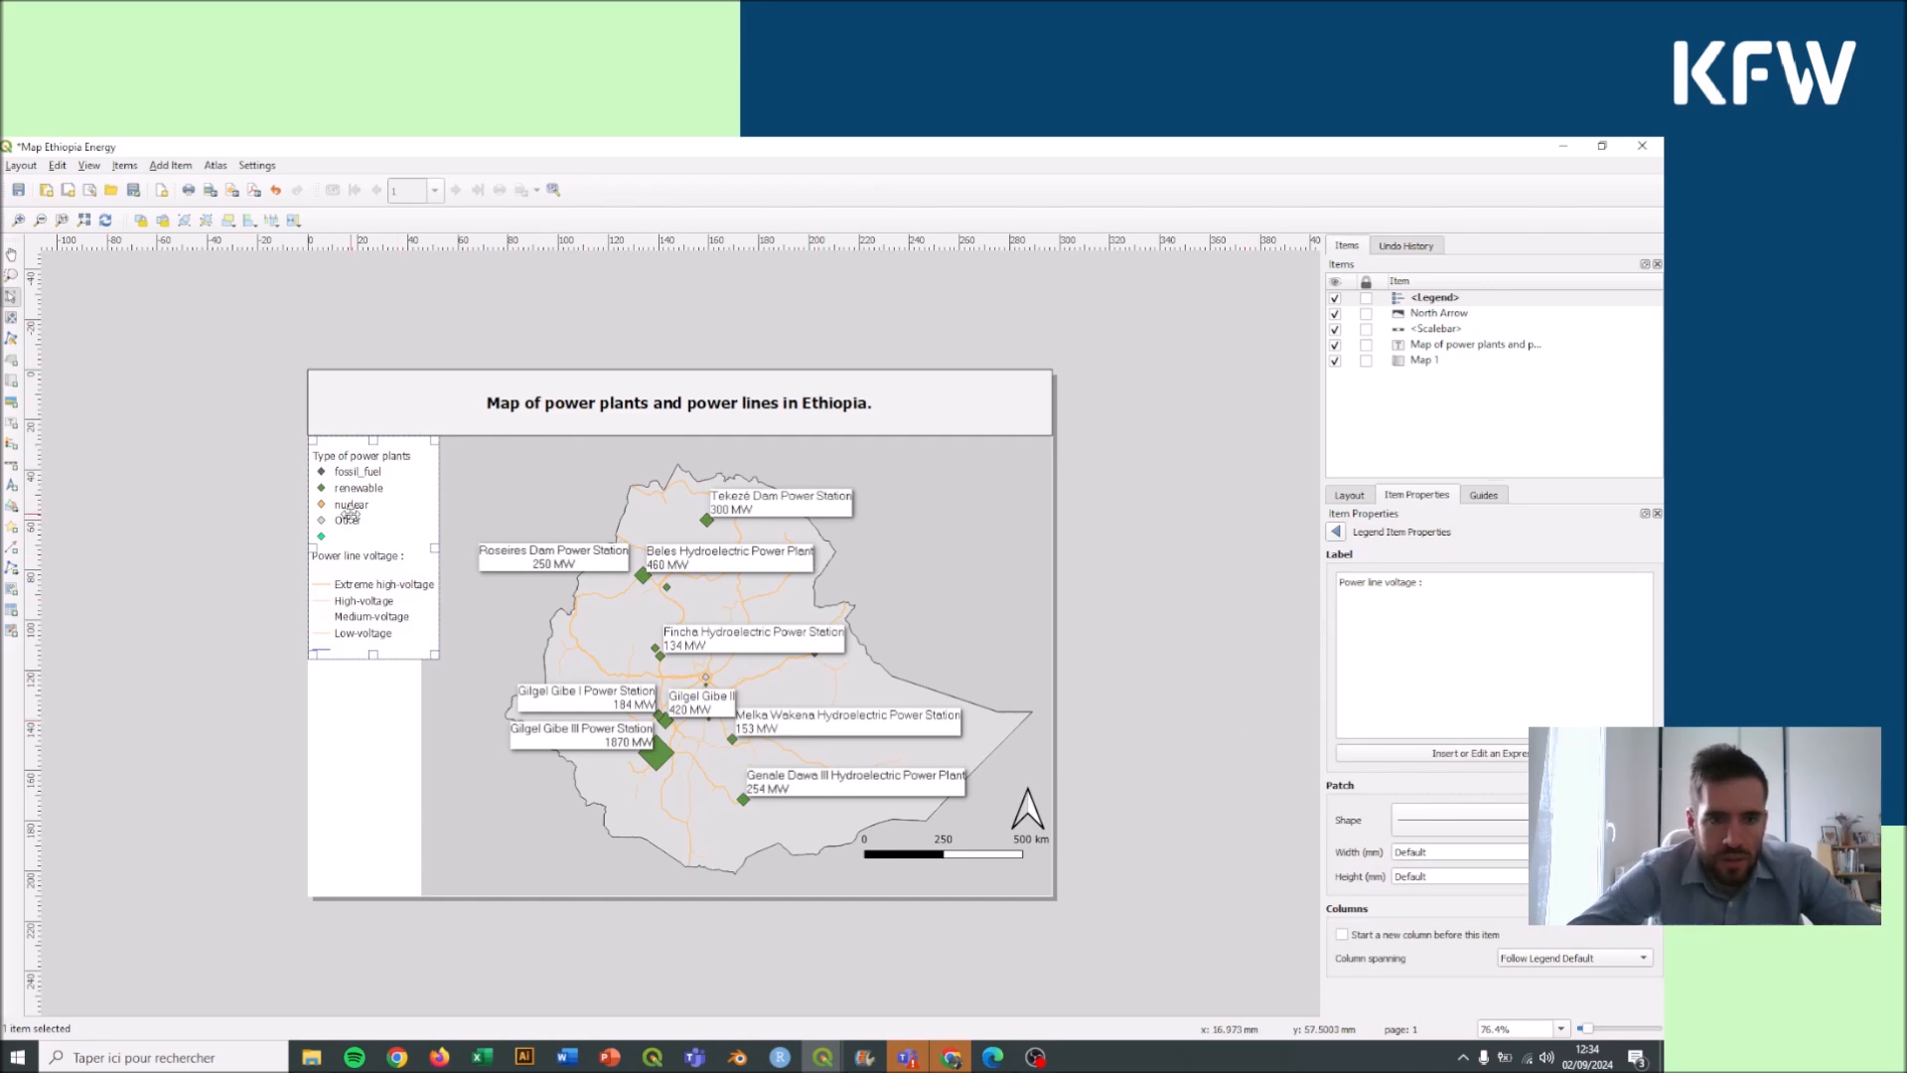
{"action": "left_click", "coordinate": [1337, 532]}
Step: Change the power plants legend heading to "Type of power plants :" with an empty line below it
{"action": "left_click", "coordinate": [1460, 605]}
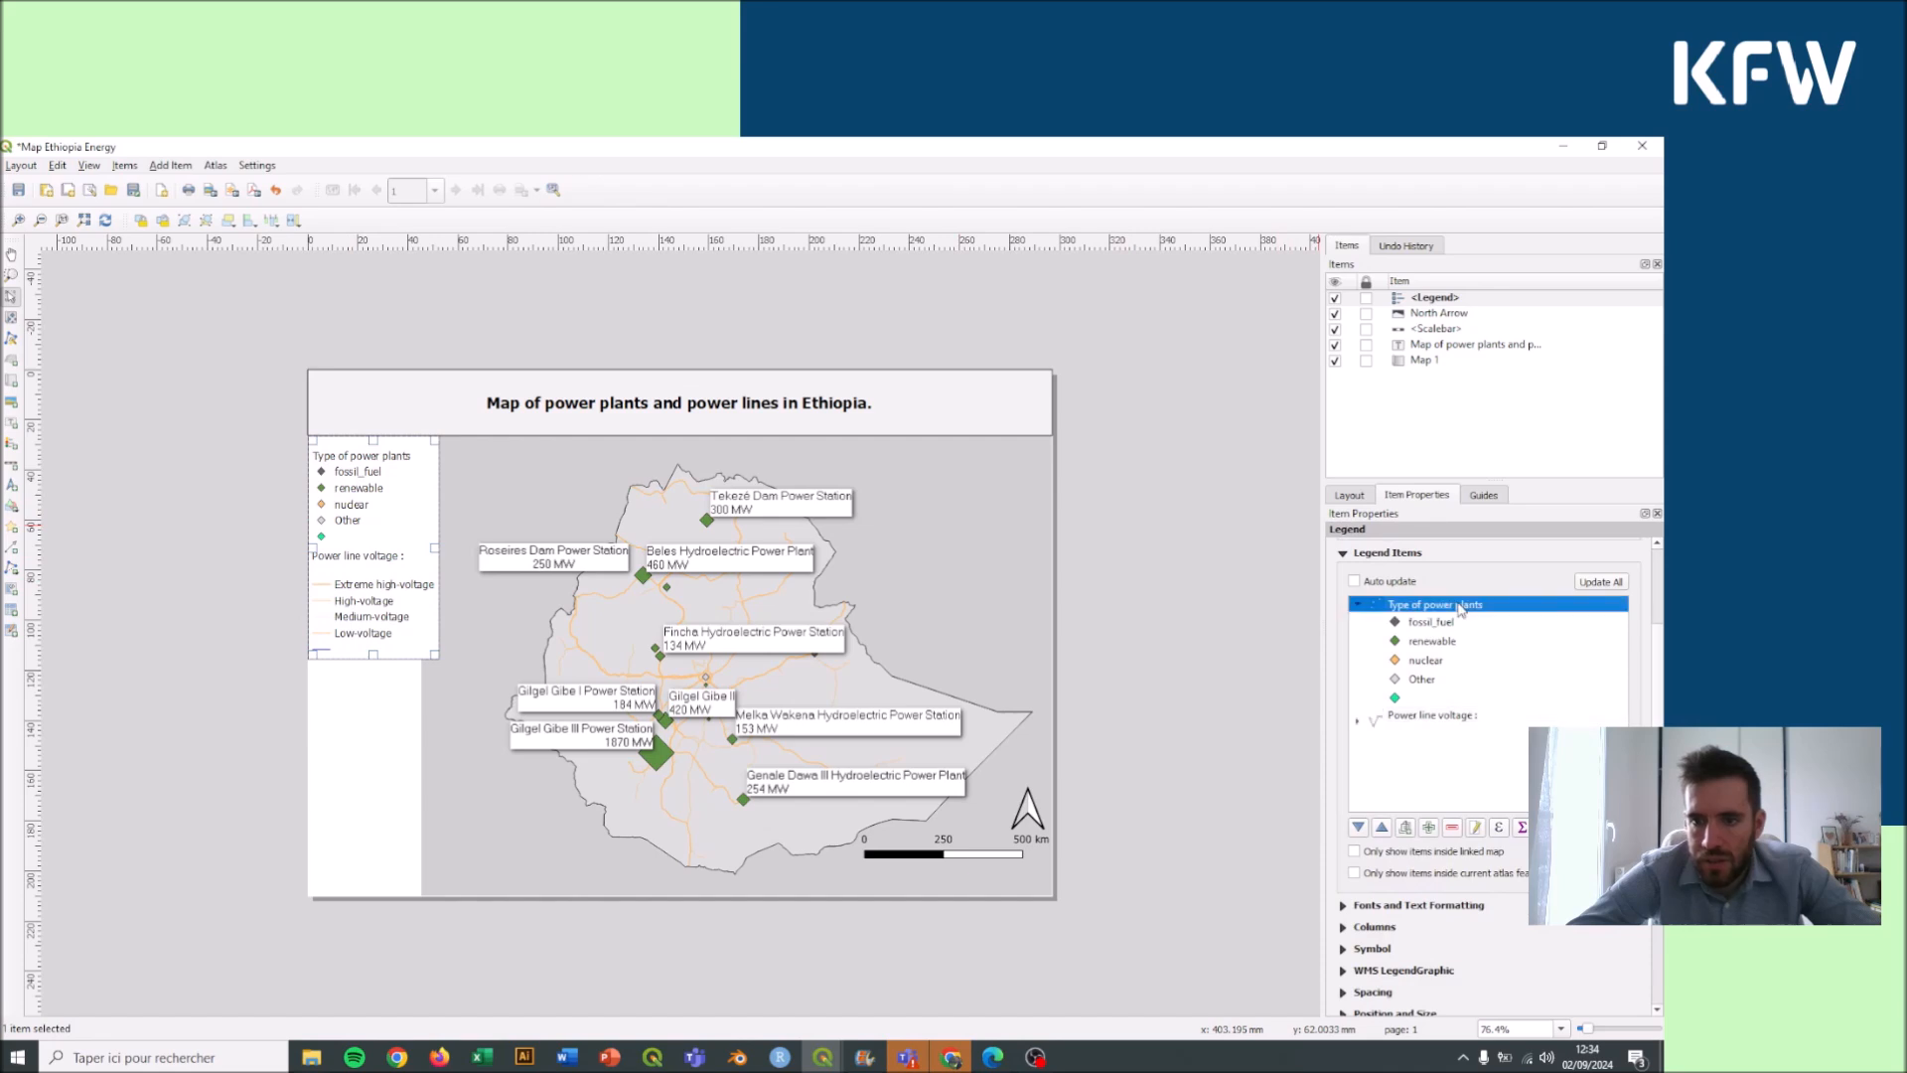
{"action": "double_click", "coordinate": [1461, 606]}
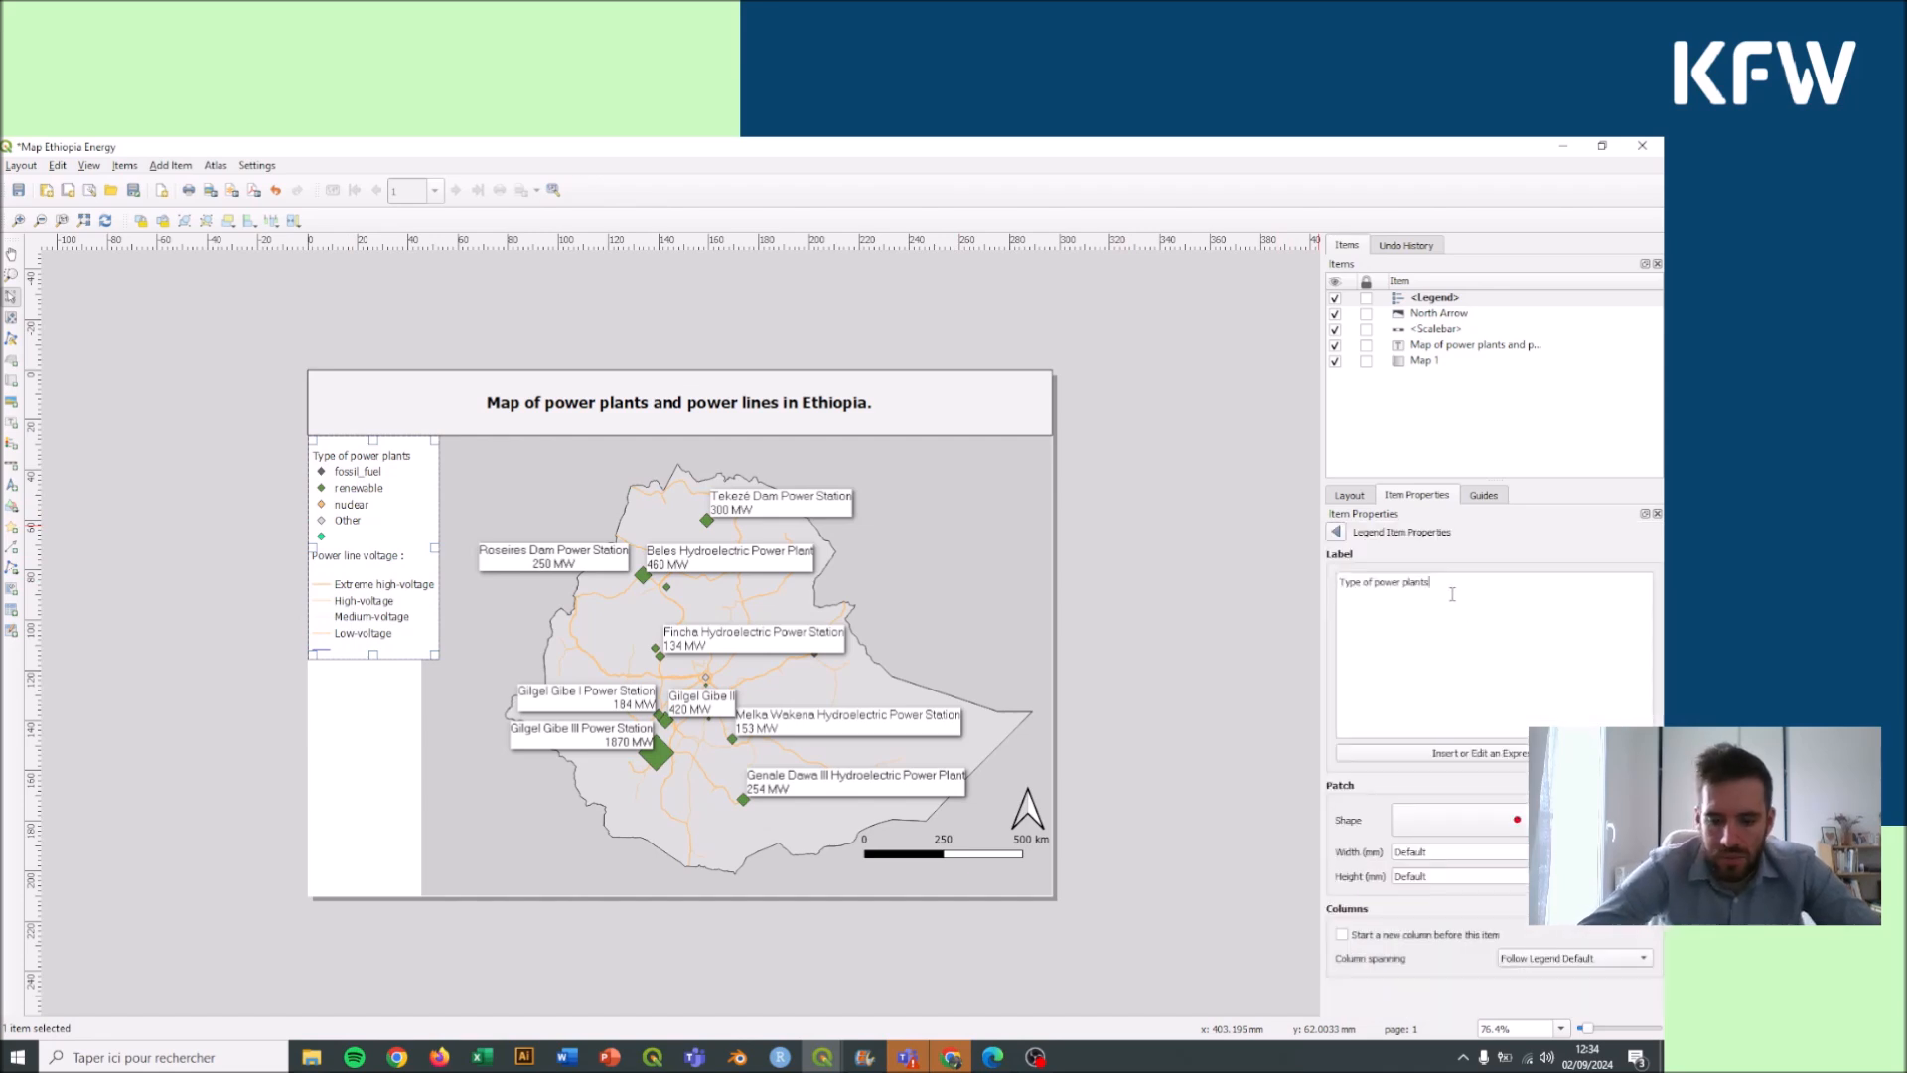
{"action": "key", "text": "Return"}
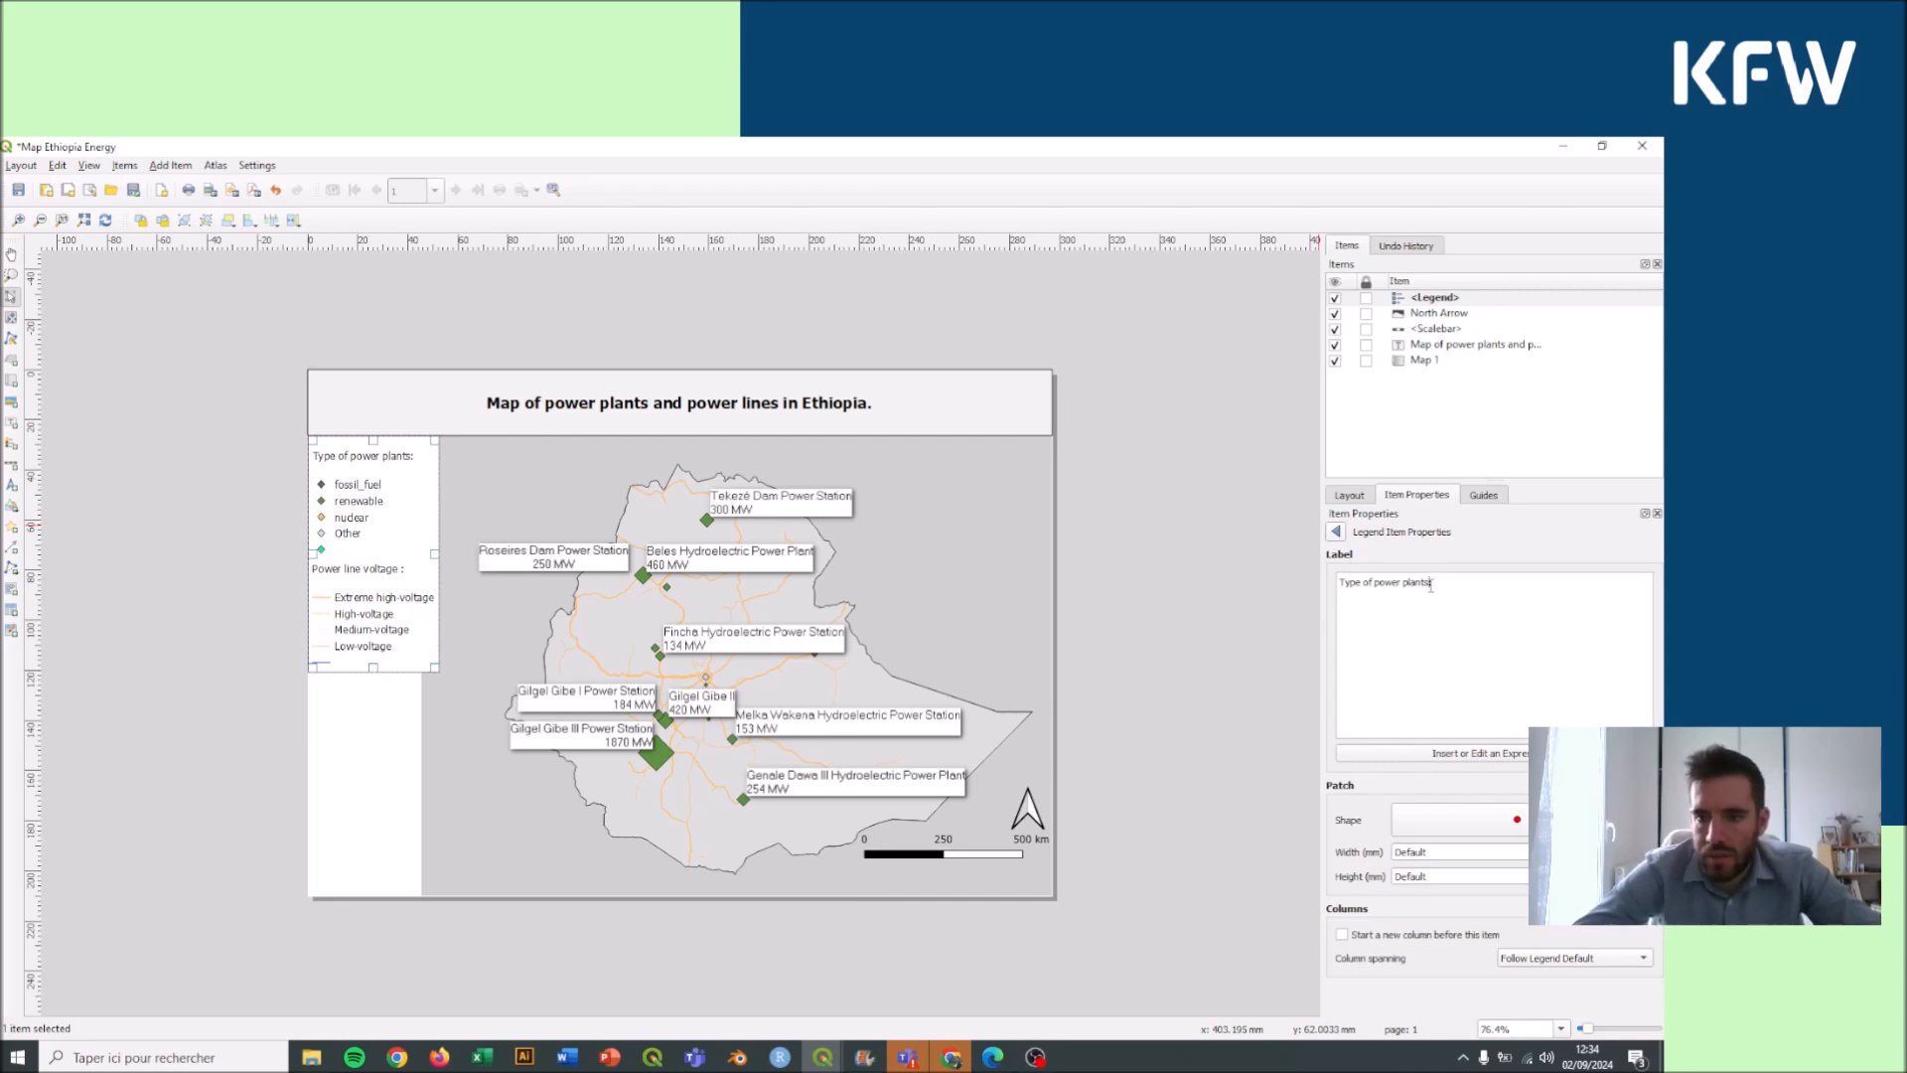
{"action": "left_click", "coordinate": [1336, 534]}
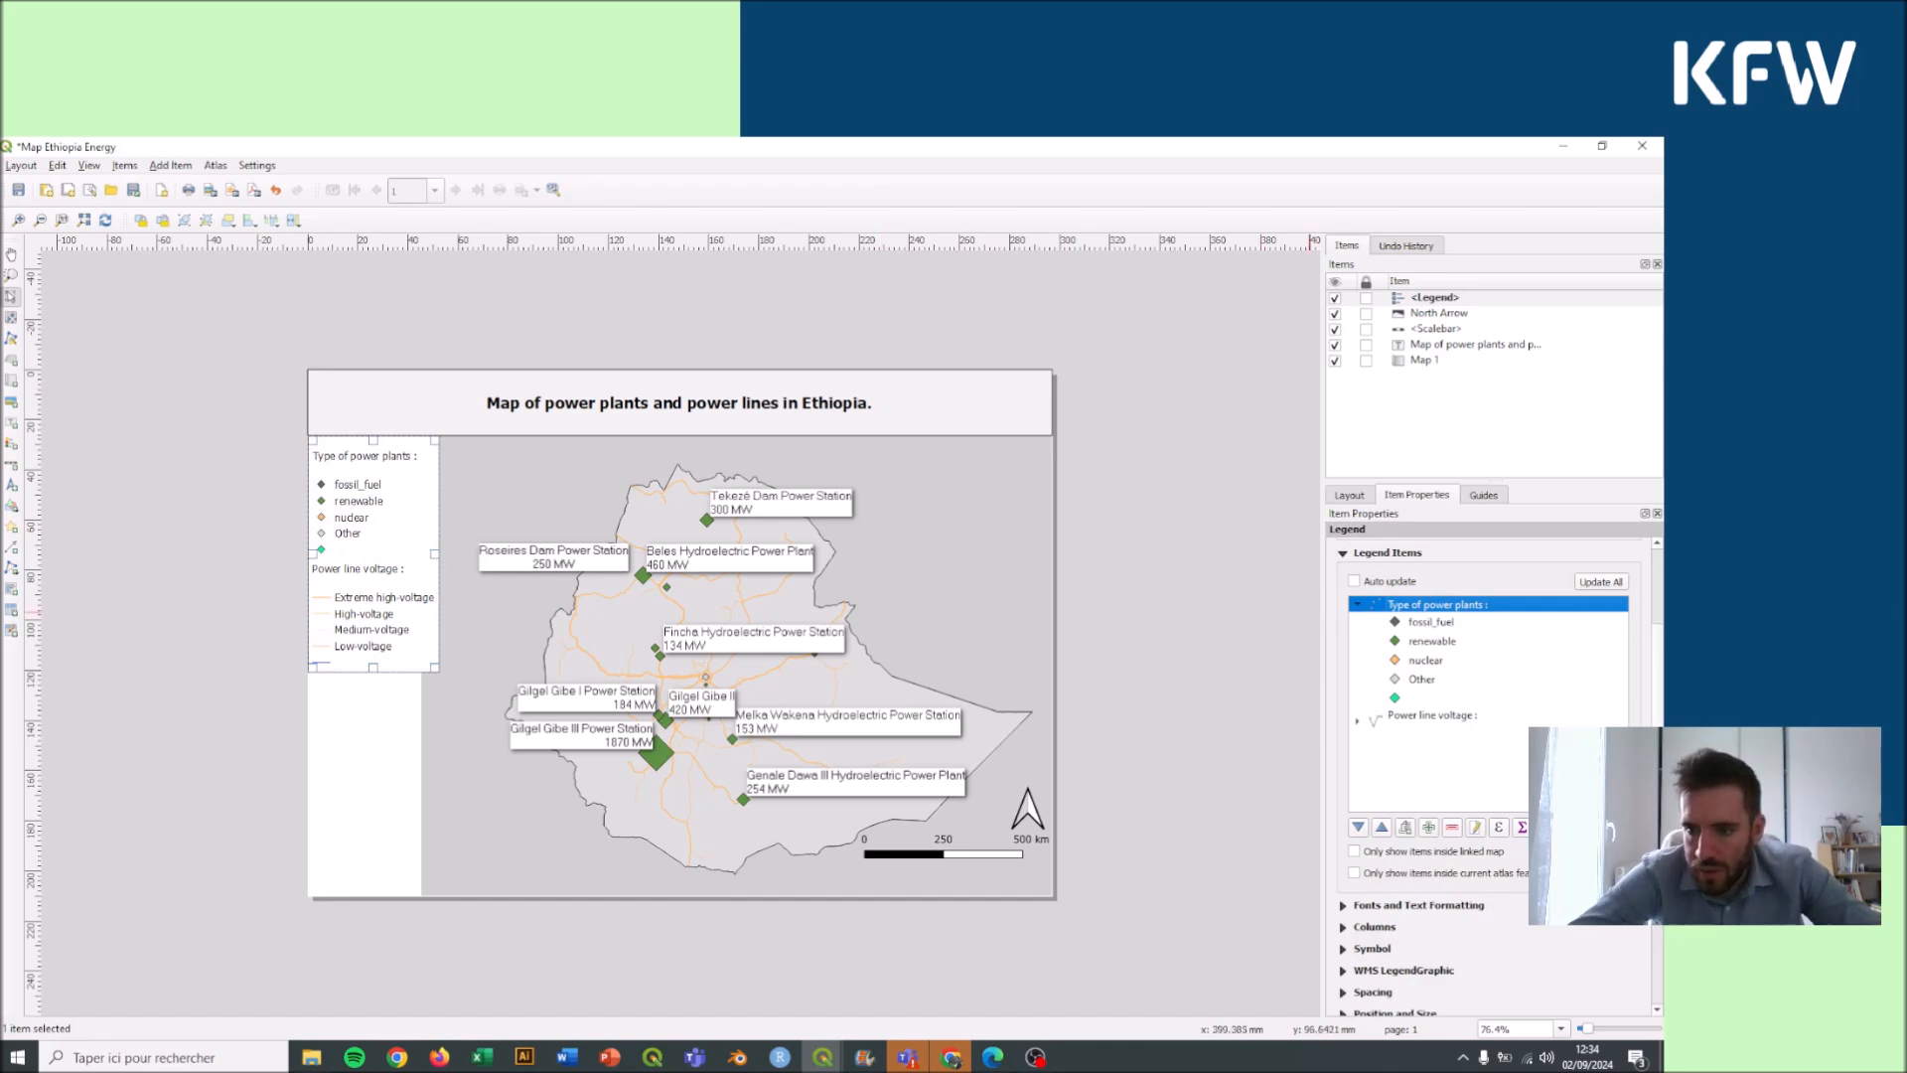
Step: Enable the legend's black frame and change its background from white to a very pale grey-lilac
{"action": "scroll", "coordinate": [1490, 774], "scroll_direction": "down", "scroll_amount": 6}
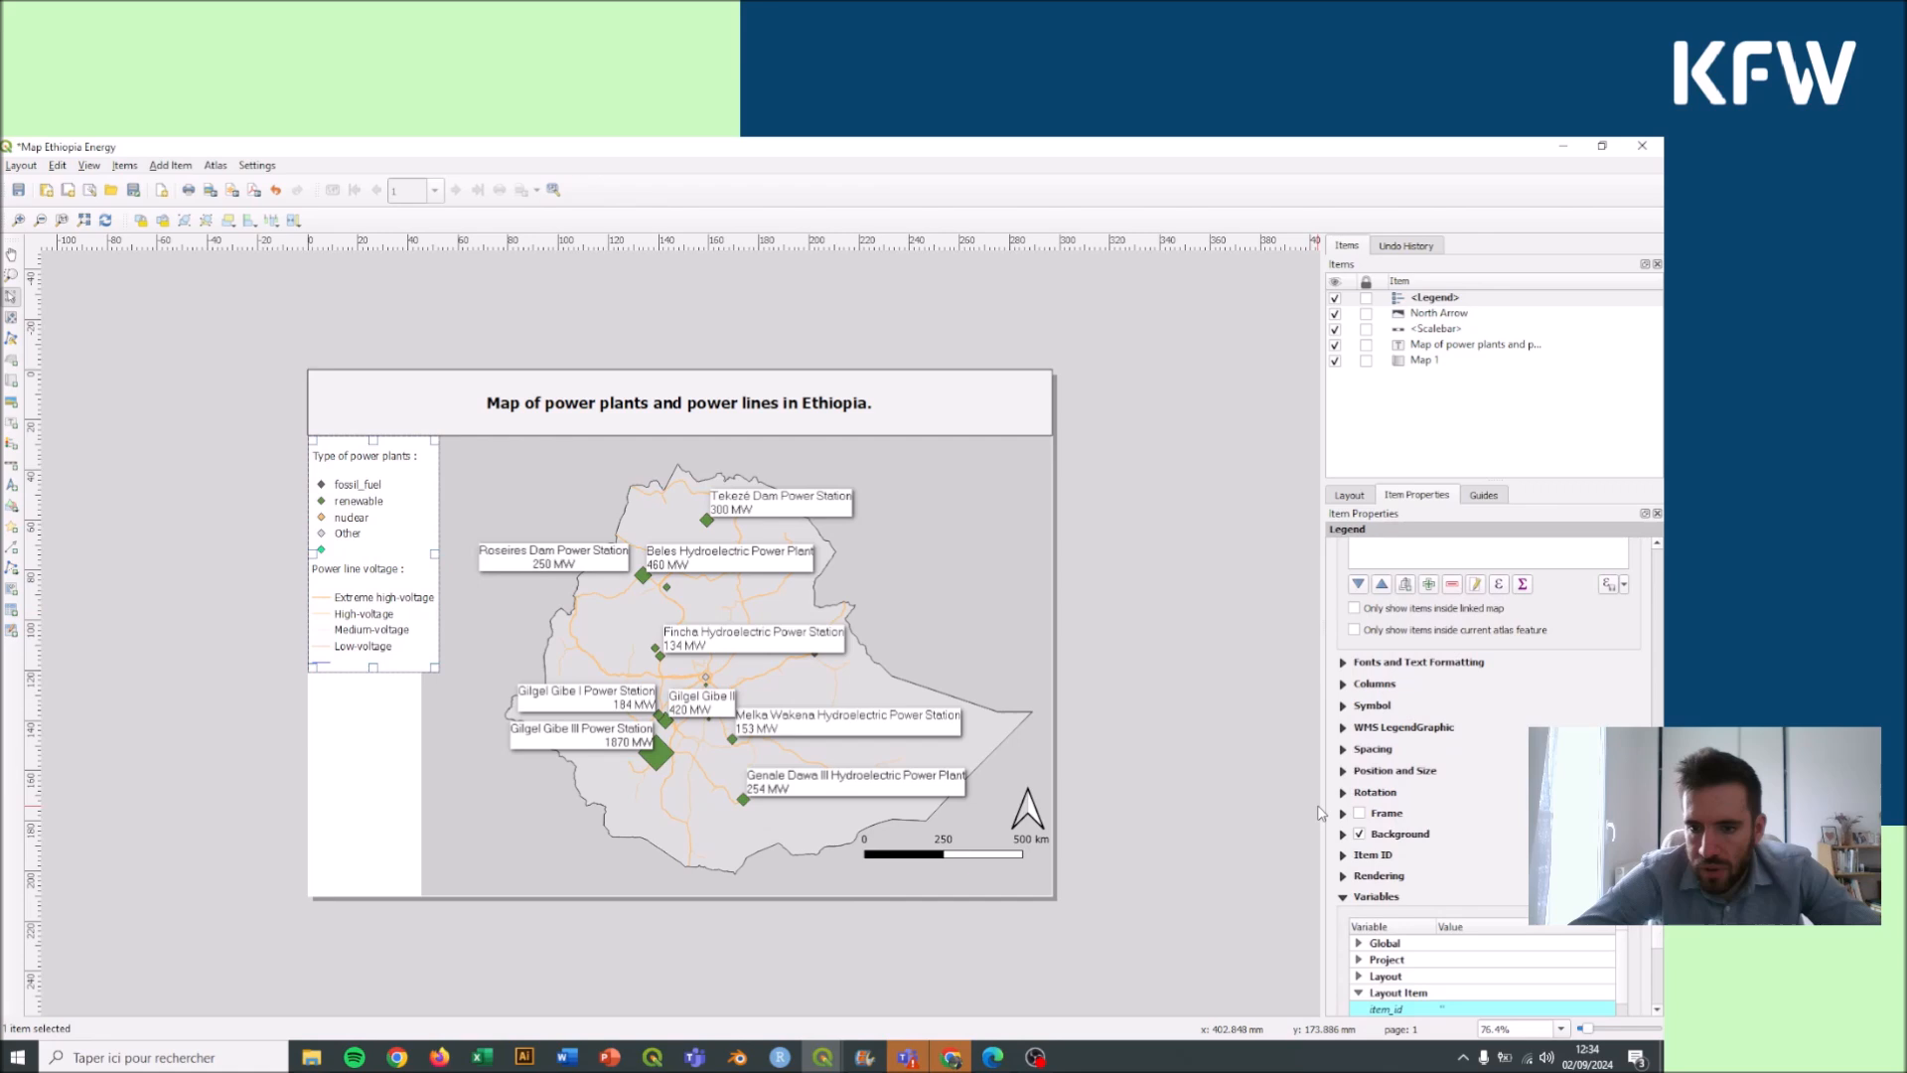
{"action": "left_click", "coordinate": [1360, 814]}
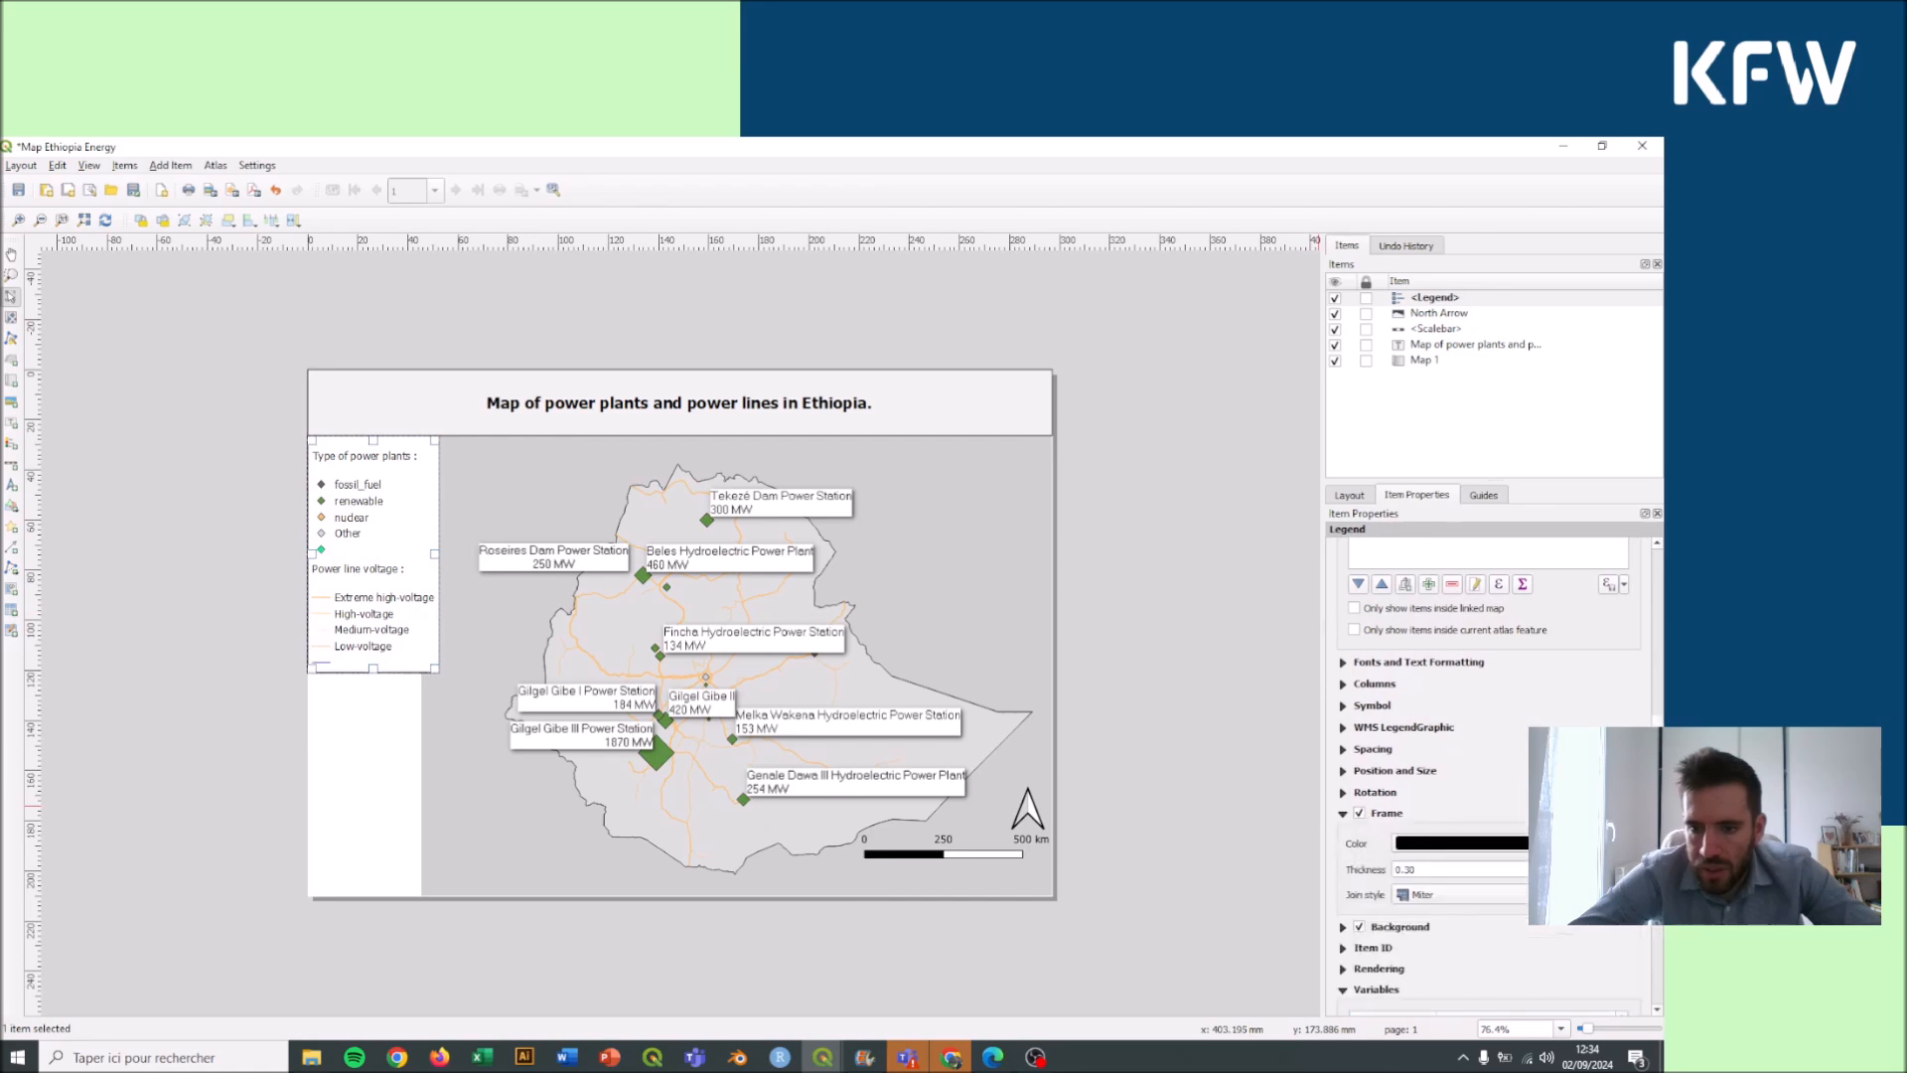
{"action": "scroll", "coordinate": [1430, 745], "scroll_direction": "down", "scroll_amount": 3}
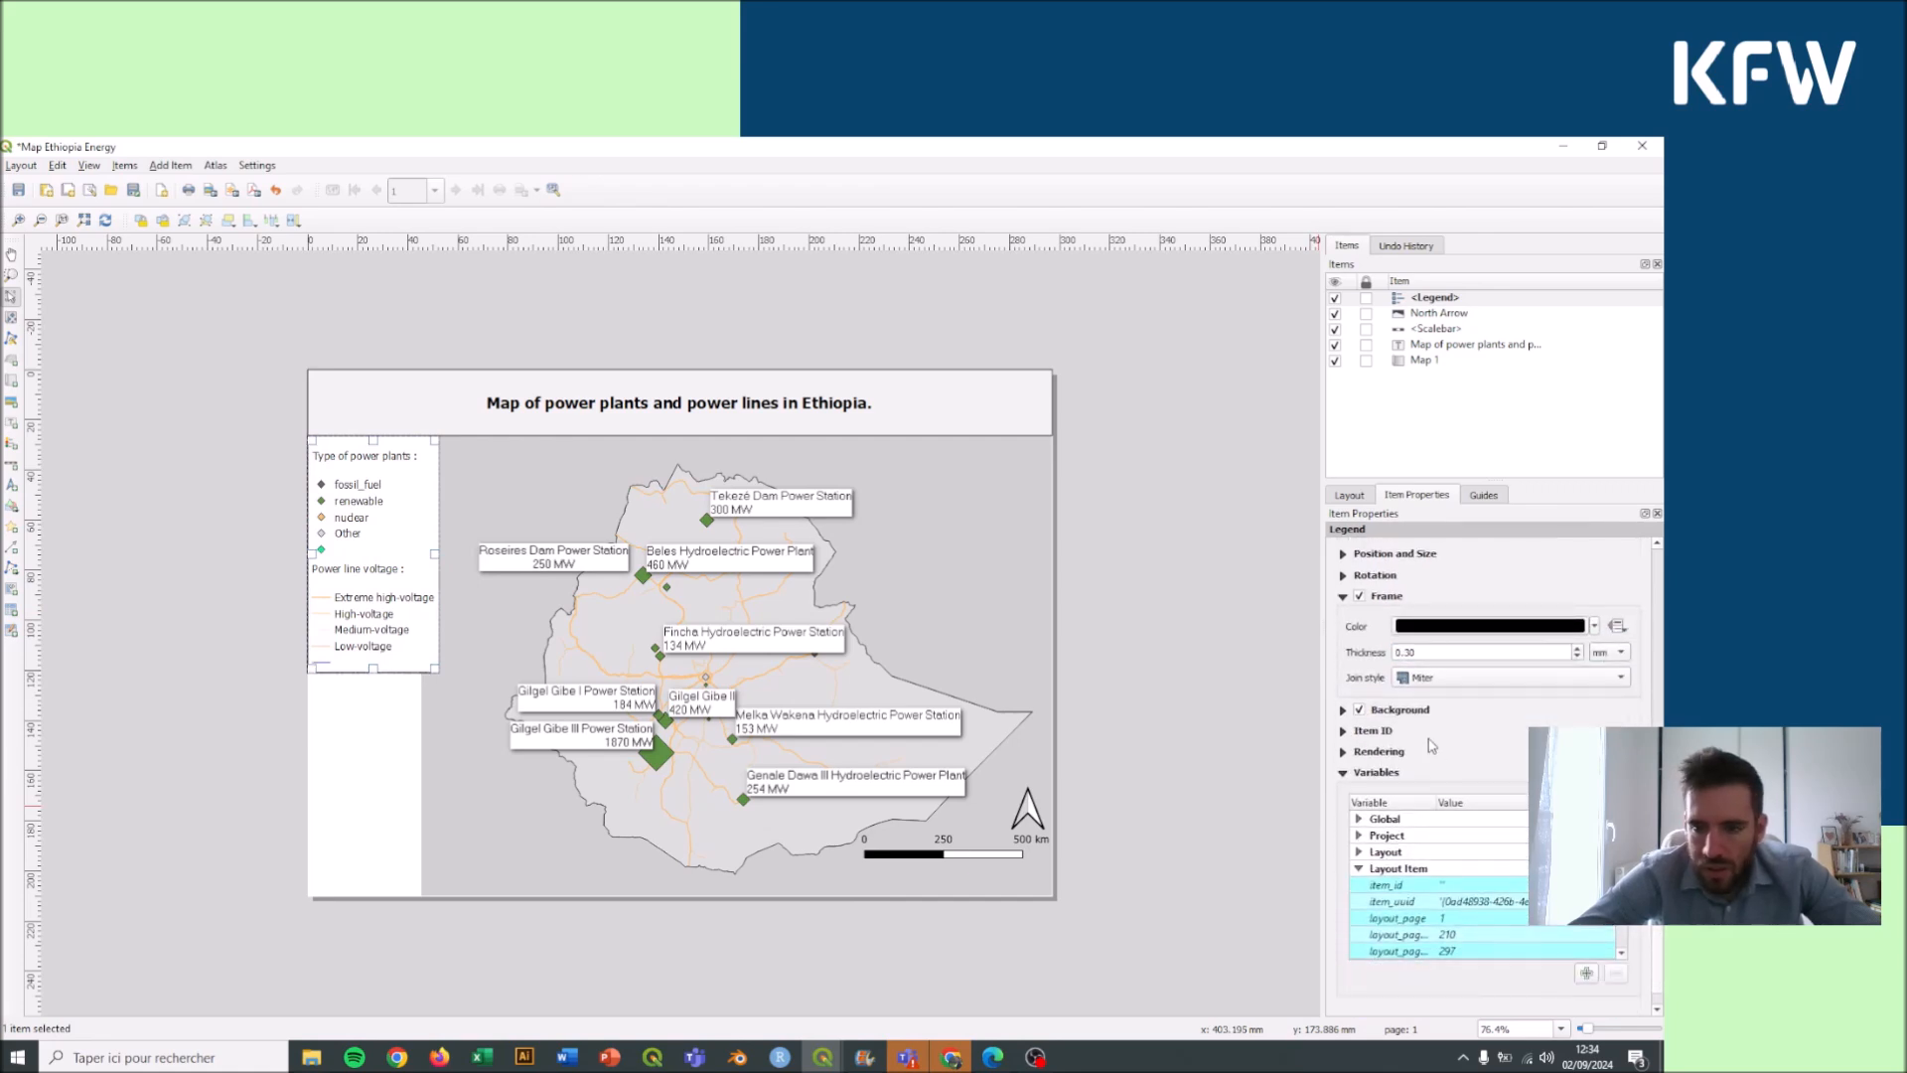
{"action": "left_click", "coordinate": [1343, 711]}
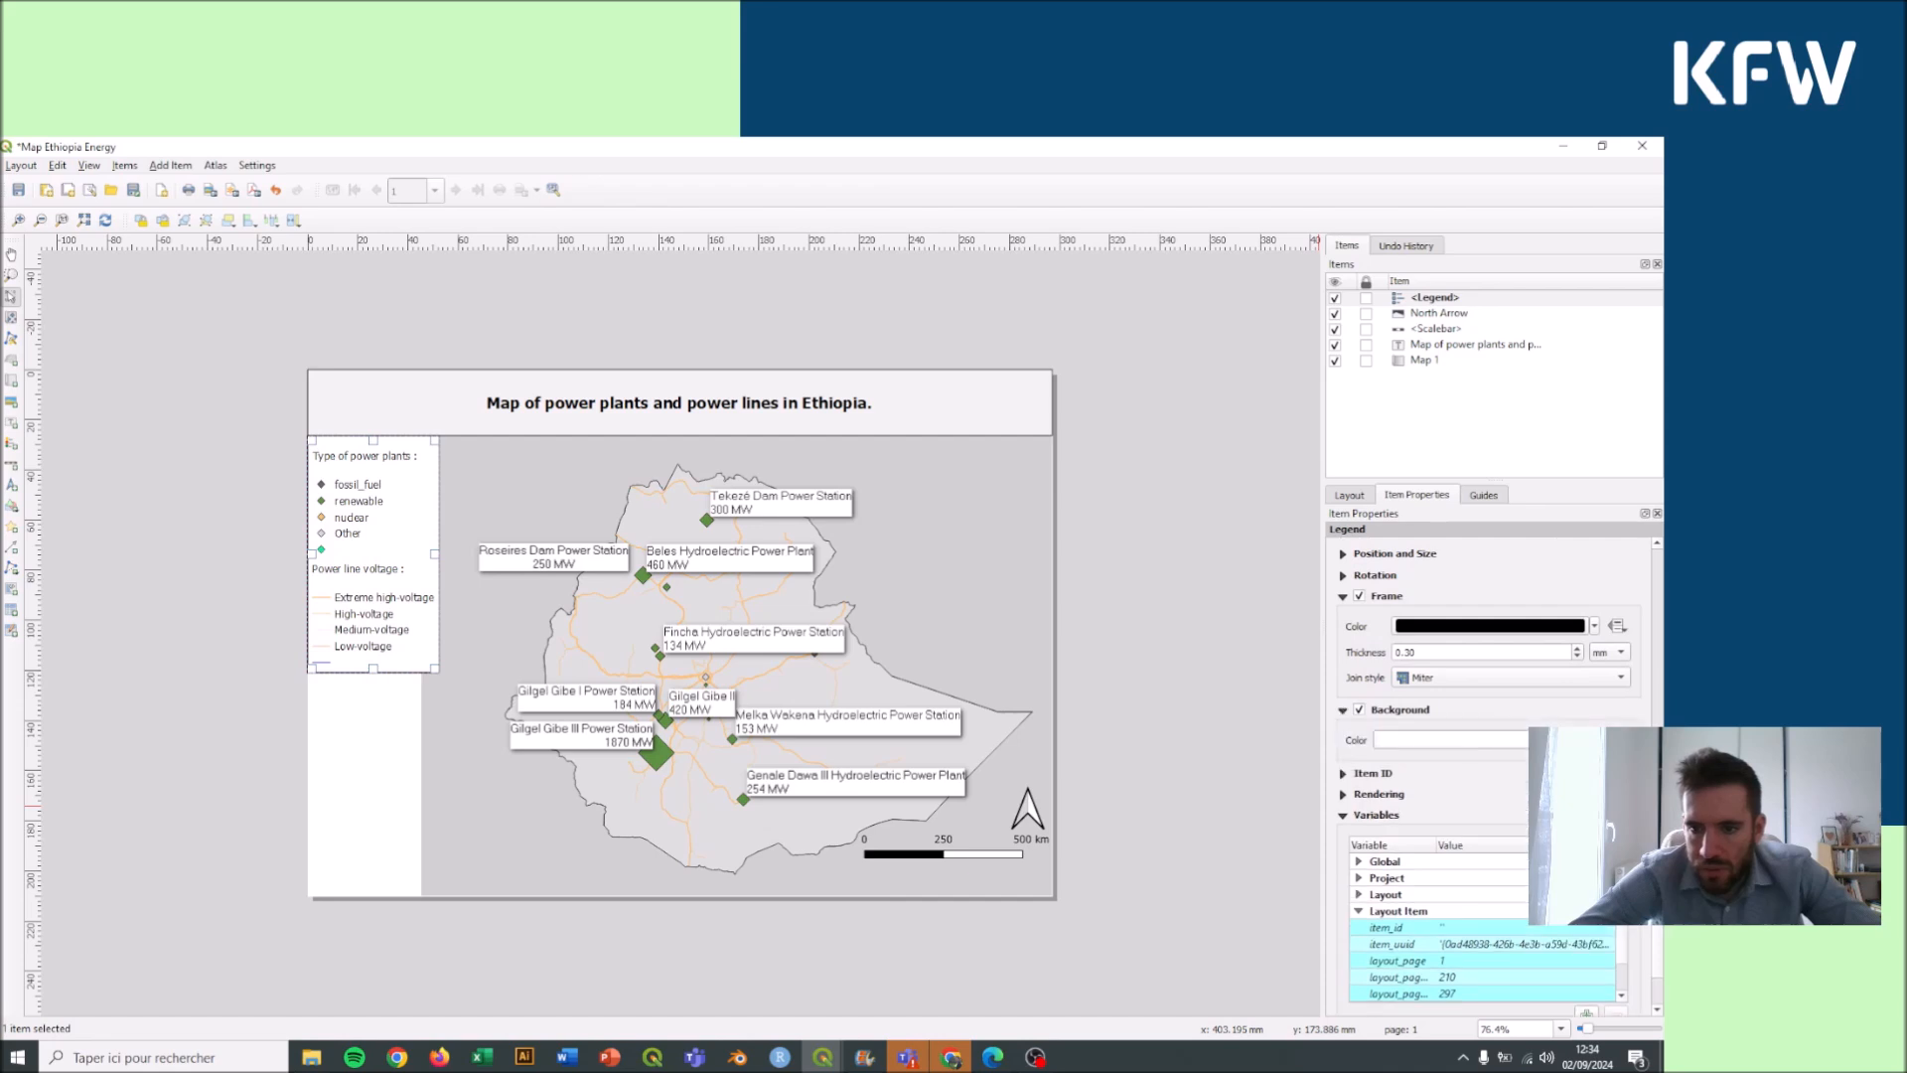
{"action": "left_click", "coordinate": [1594, 740]}
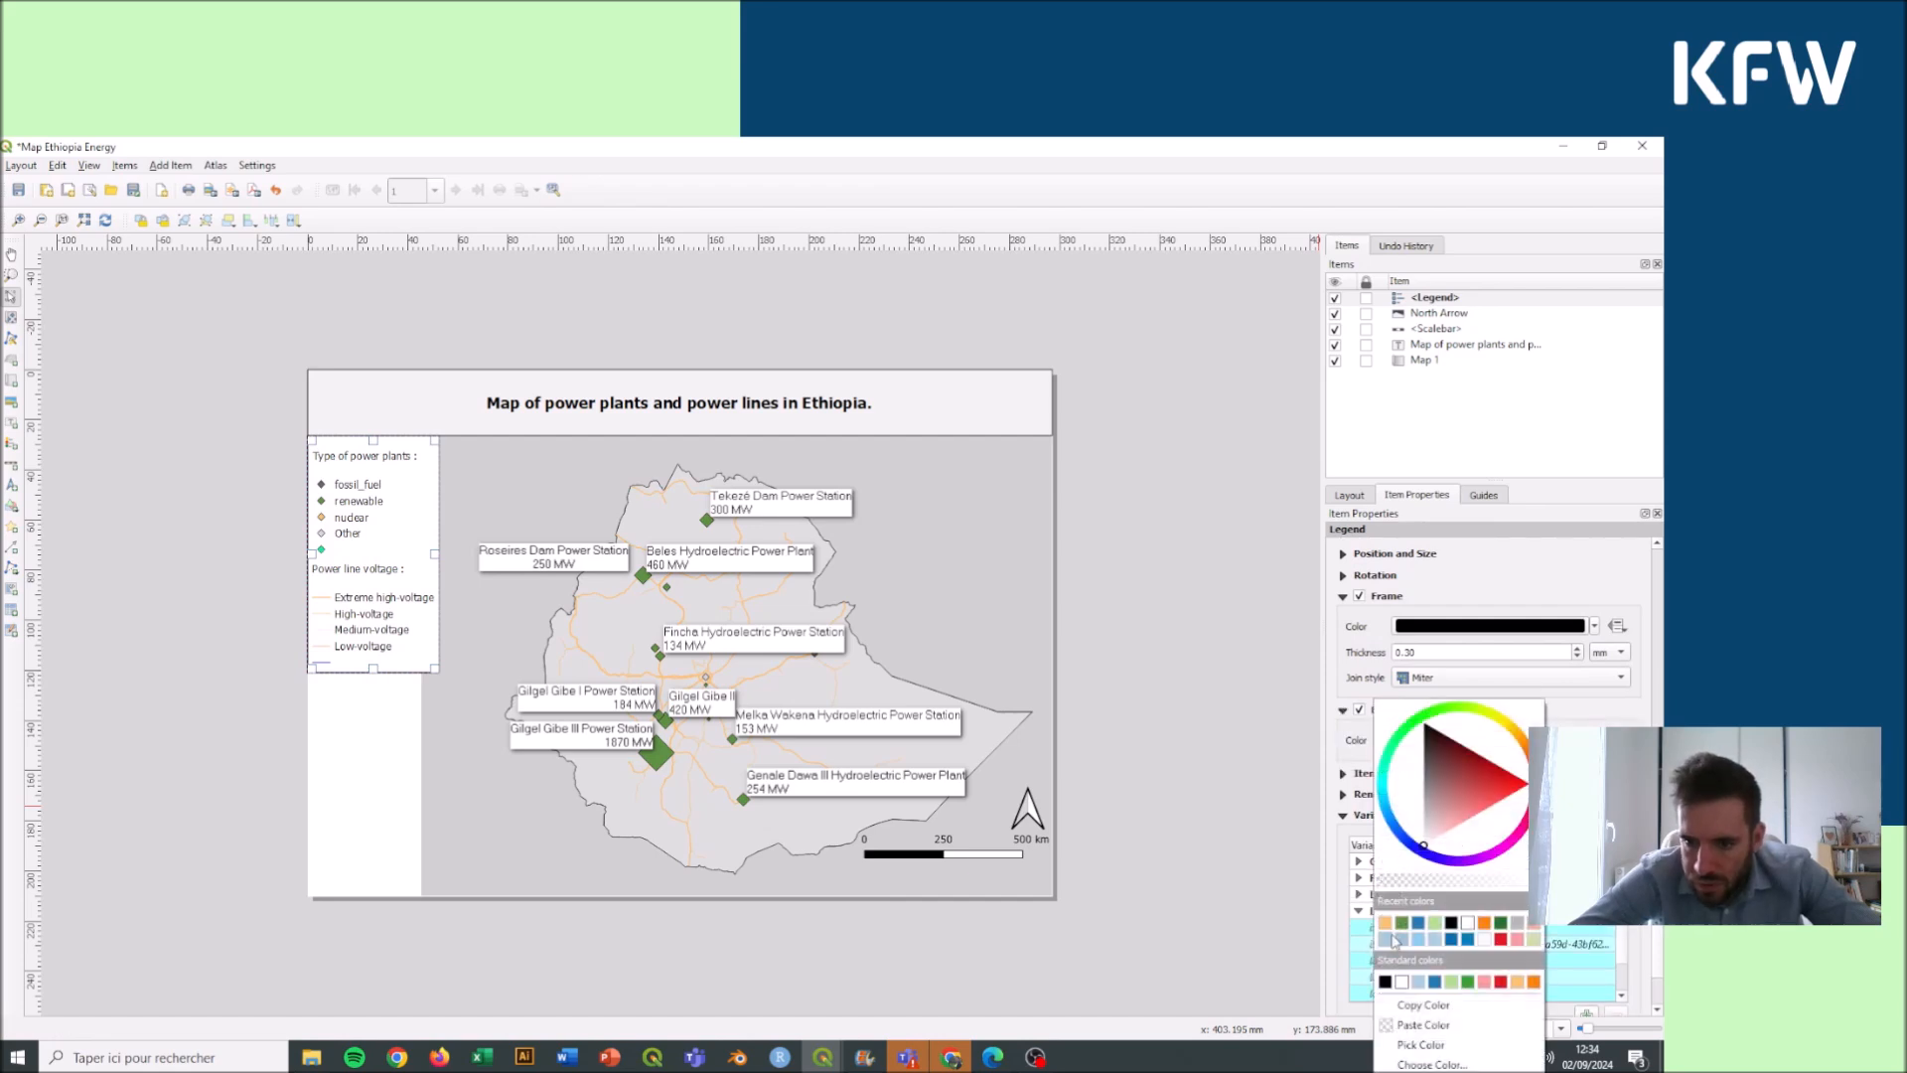
{"action": "left_click", "coordinate": [1424, 834]}
{"action": "left_click_drag", "start_coordinate": [1421, 834], "coordinate": [1421, 841]}
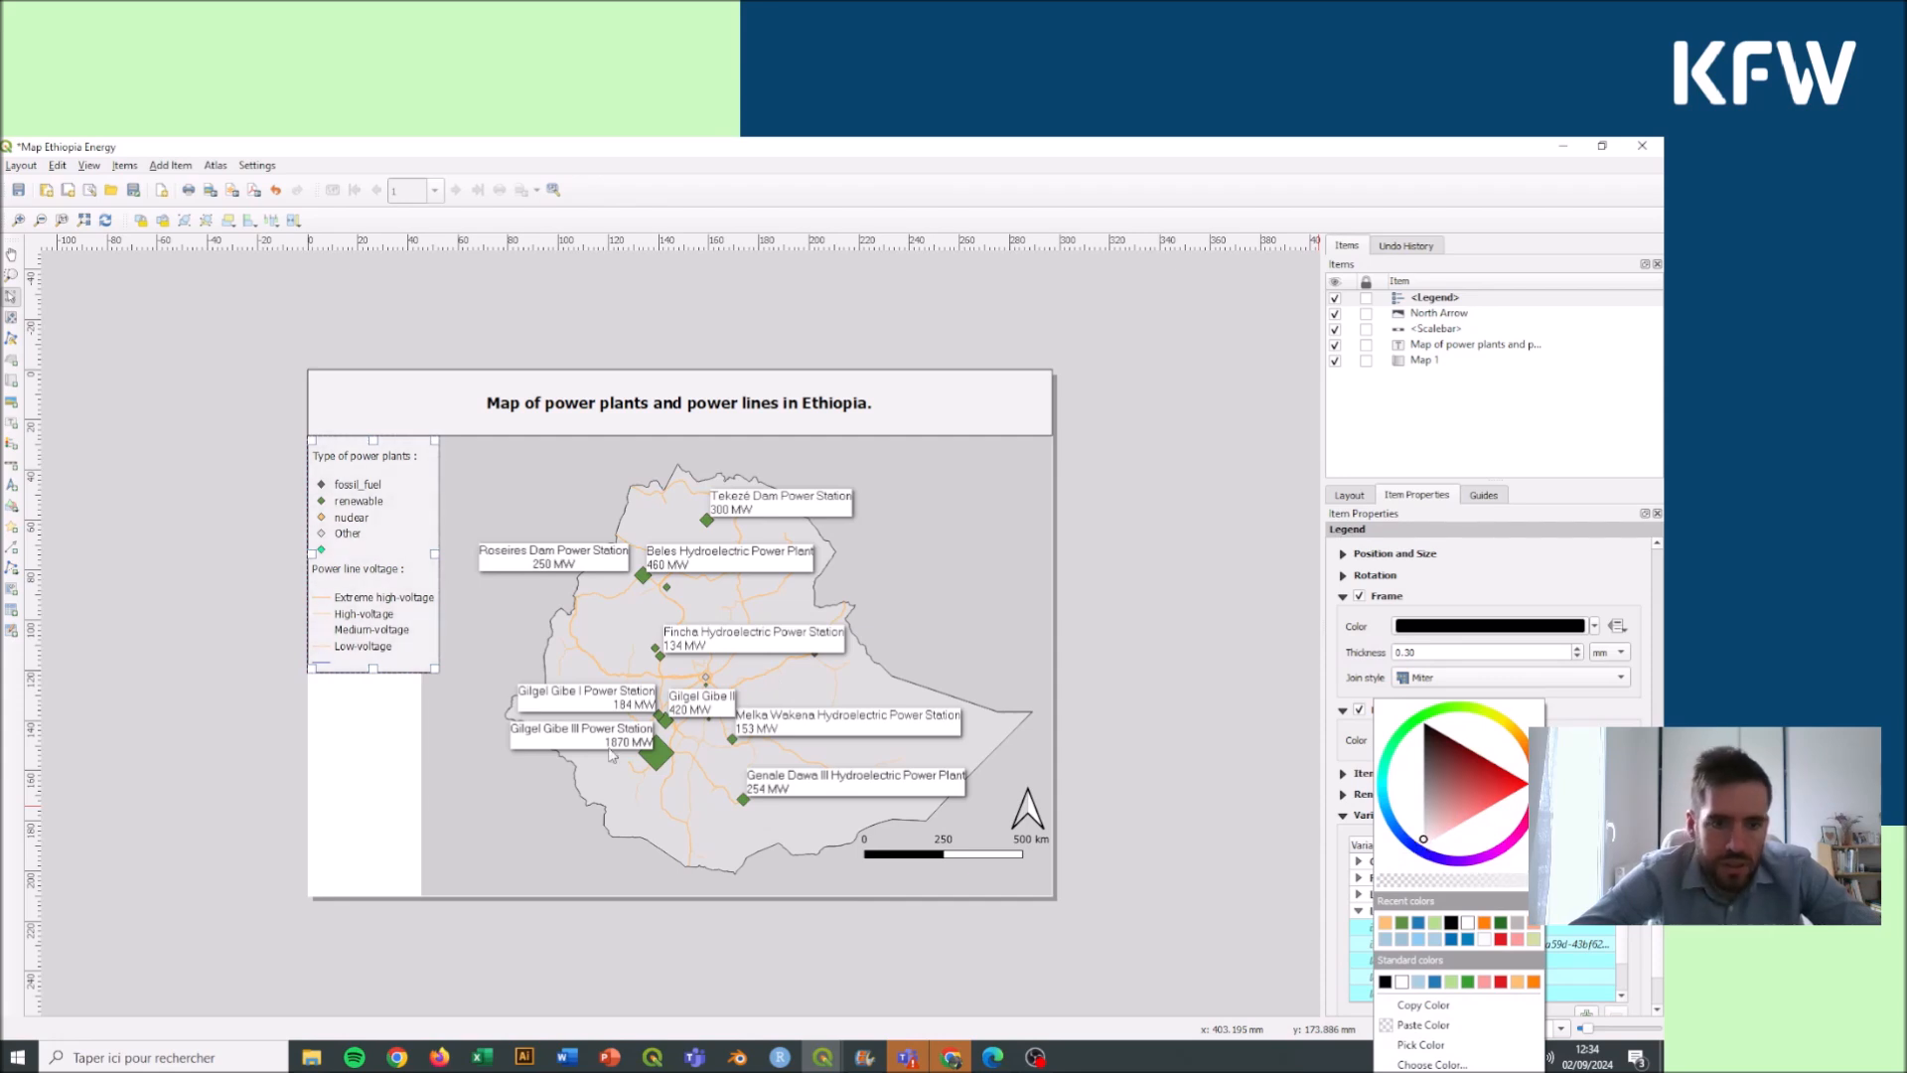
{"action": "left_click", "coordinate": [371, 673]}
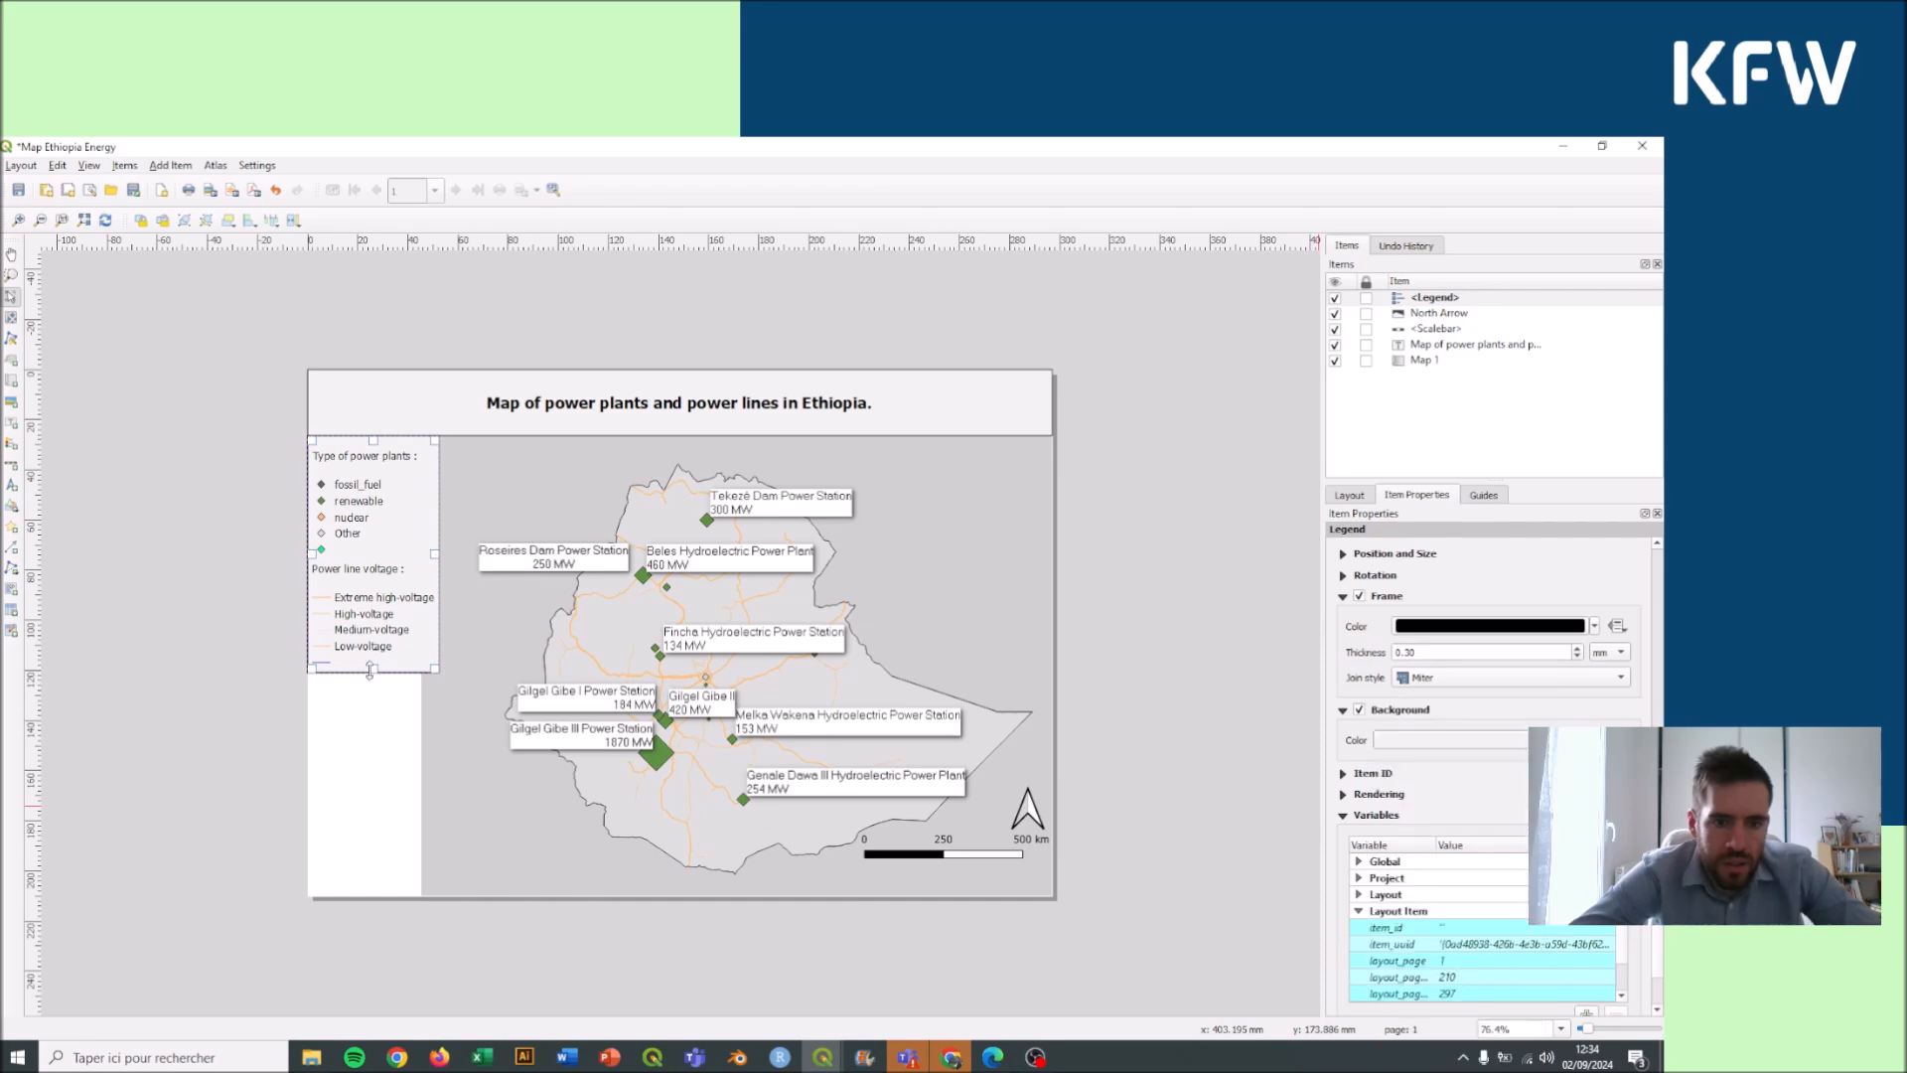
Step: Stretch the legend box down to the bottom edge of the page and widen it slightly towards the map
{"action": "left_click_drag", "start_coordinate": [371, 671], "coordinate": [384, 891]}
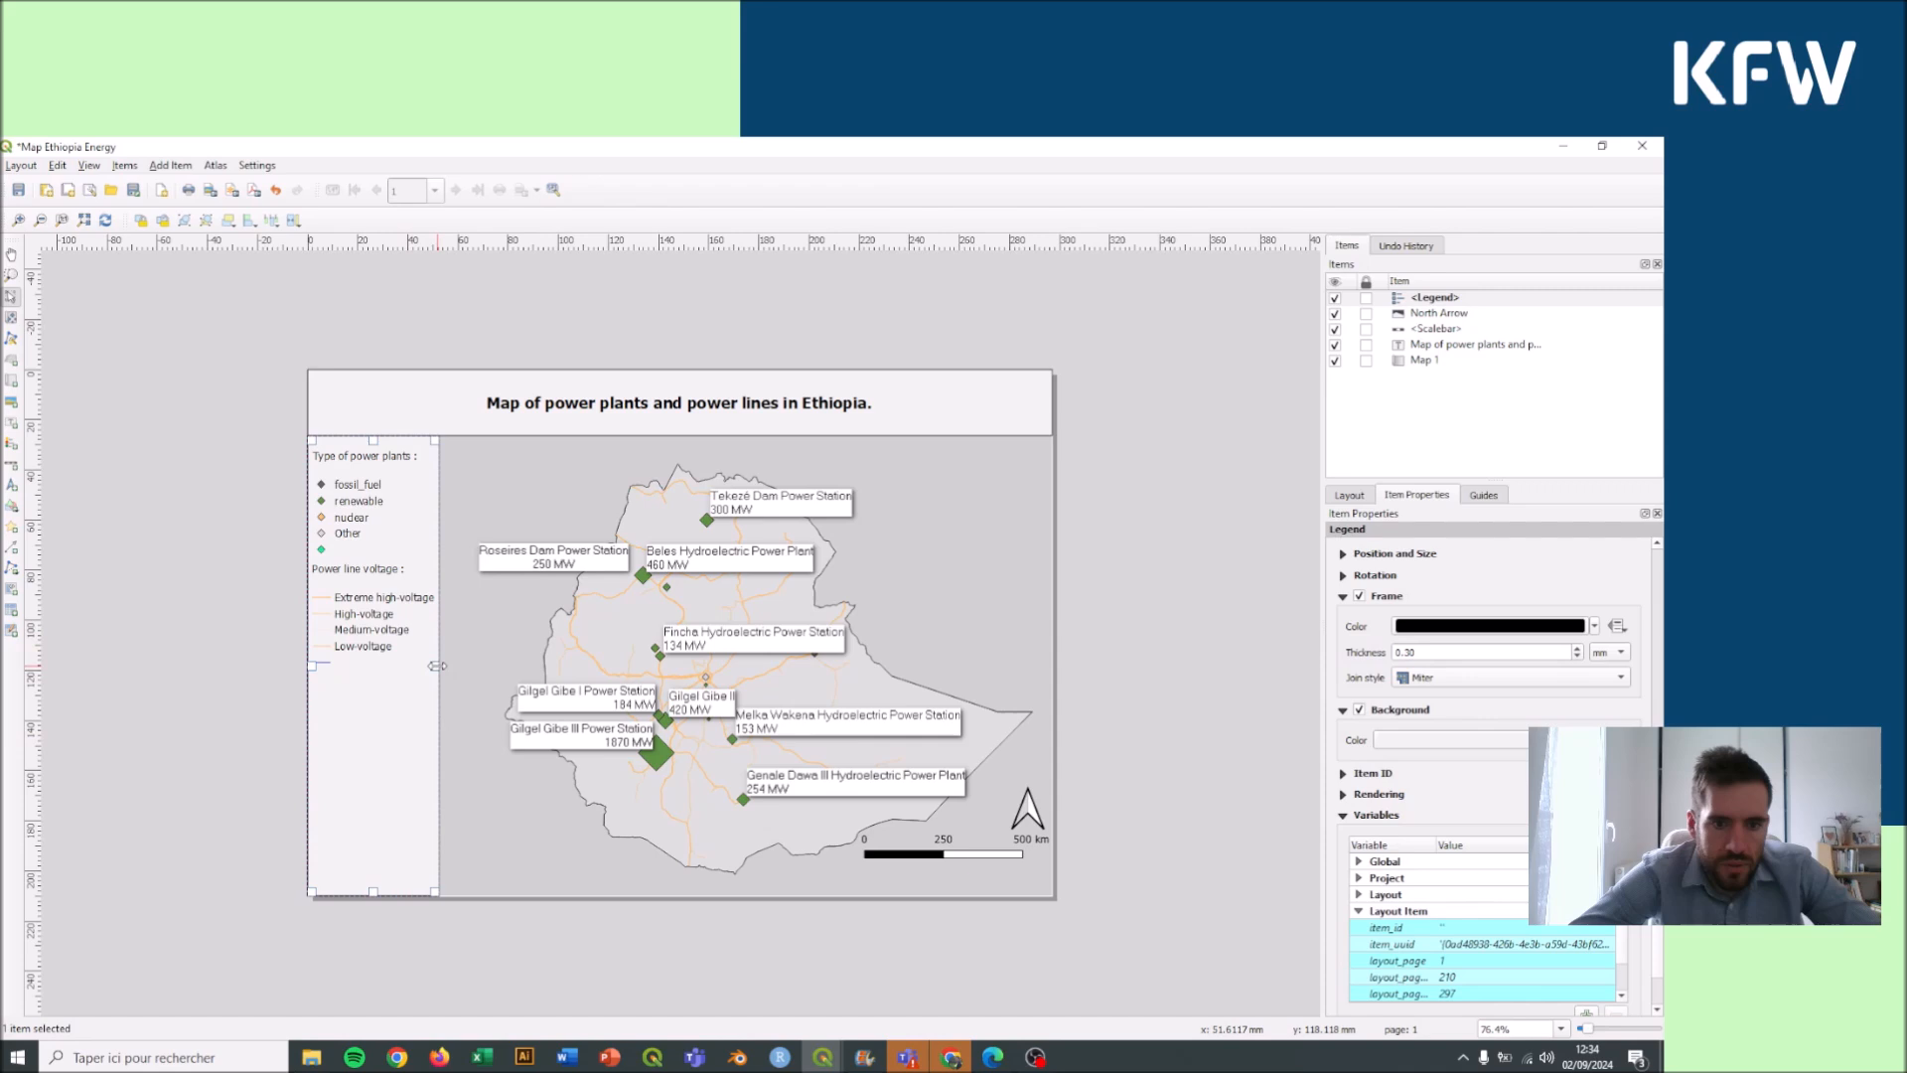
{"action": "left_click_drag", "start_coordinate": [434, 665], "coordinate": [462, 665]}
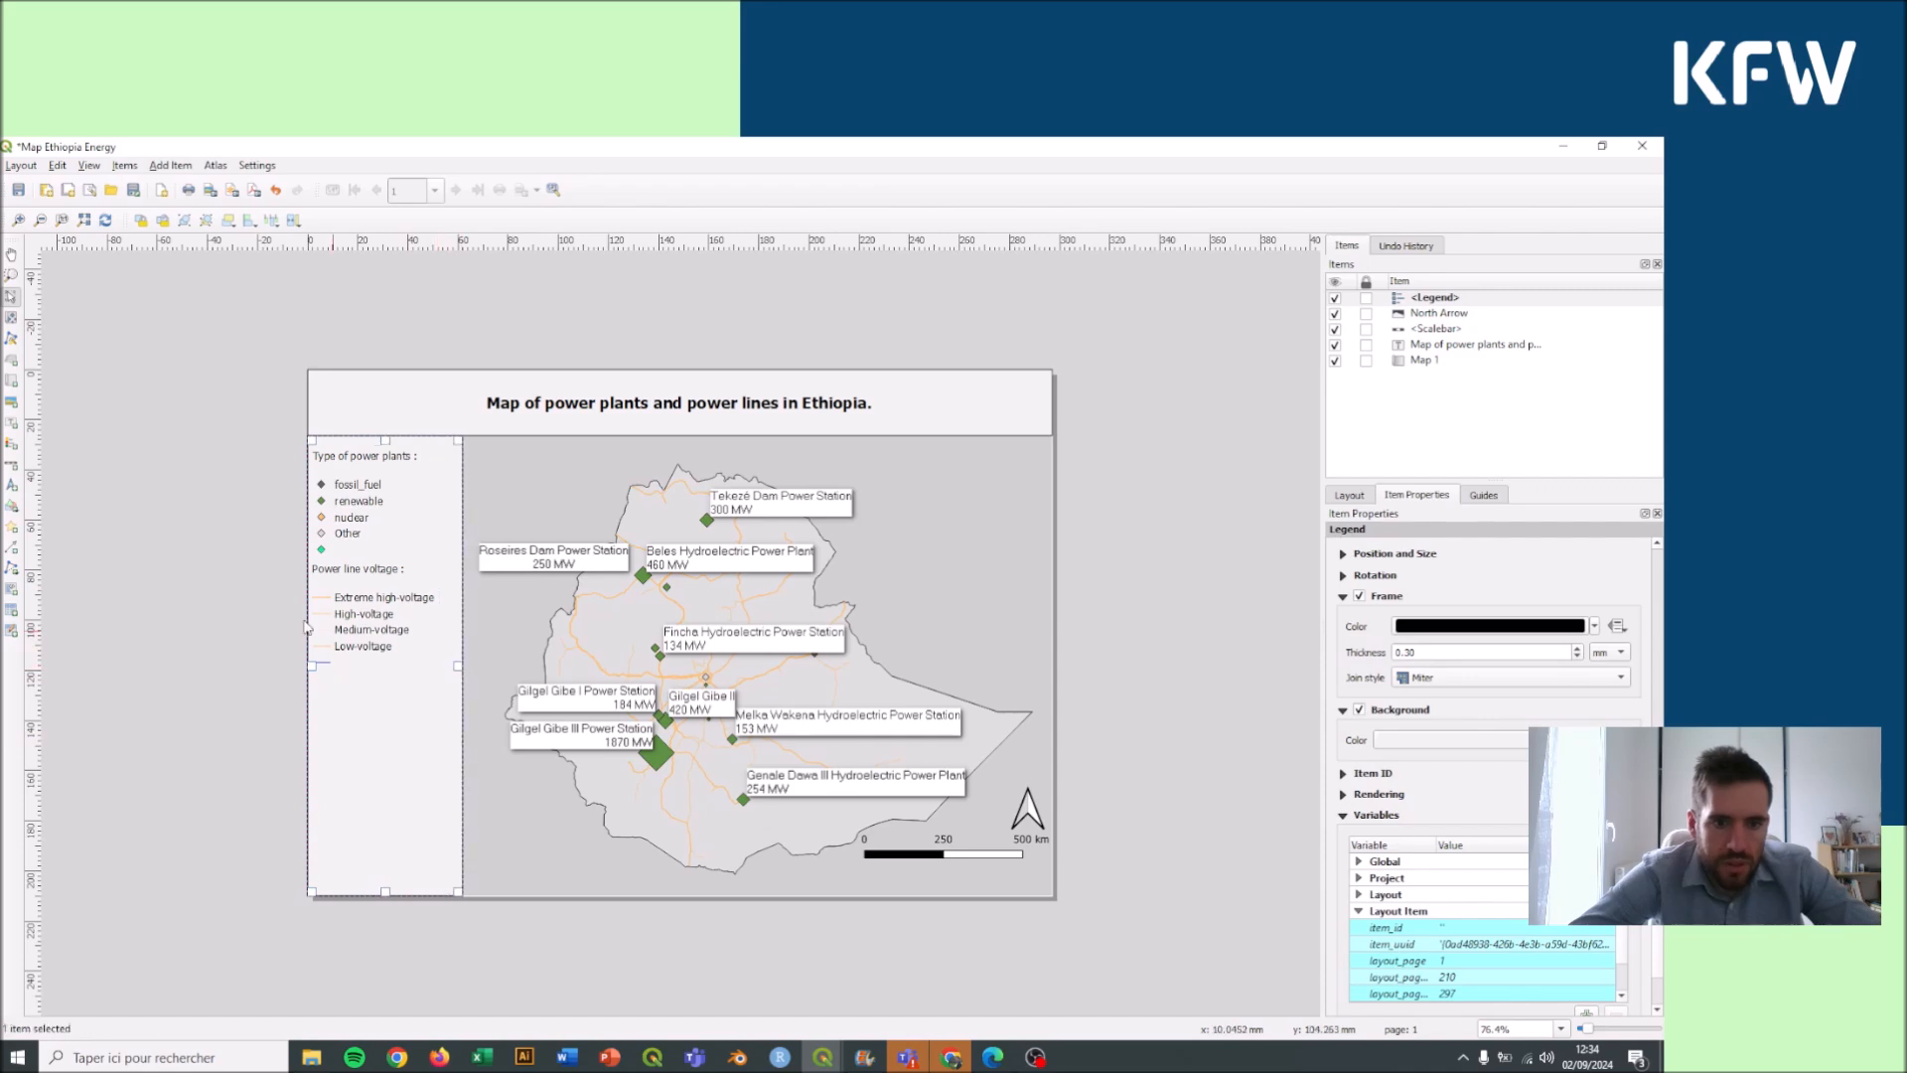
{"action": "left_click", "coordinate": [239, 575]}
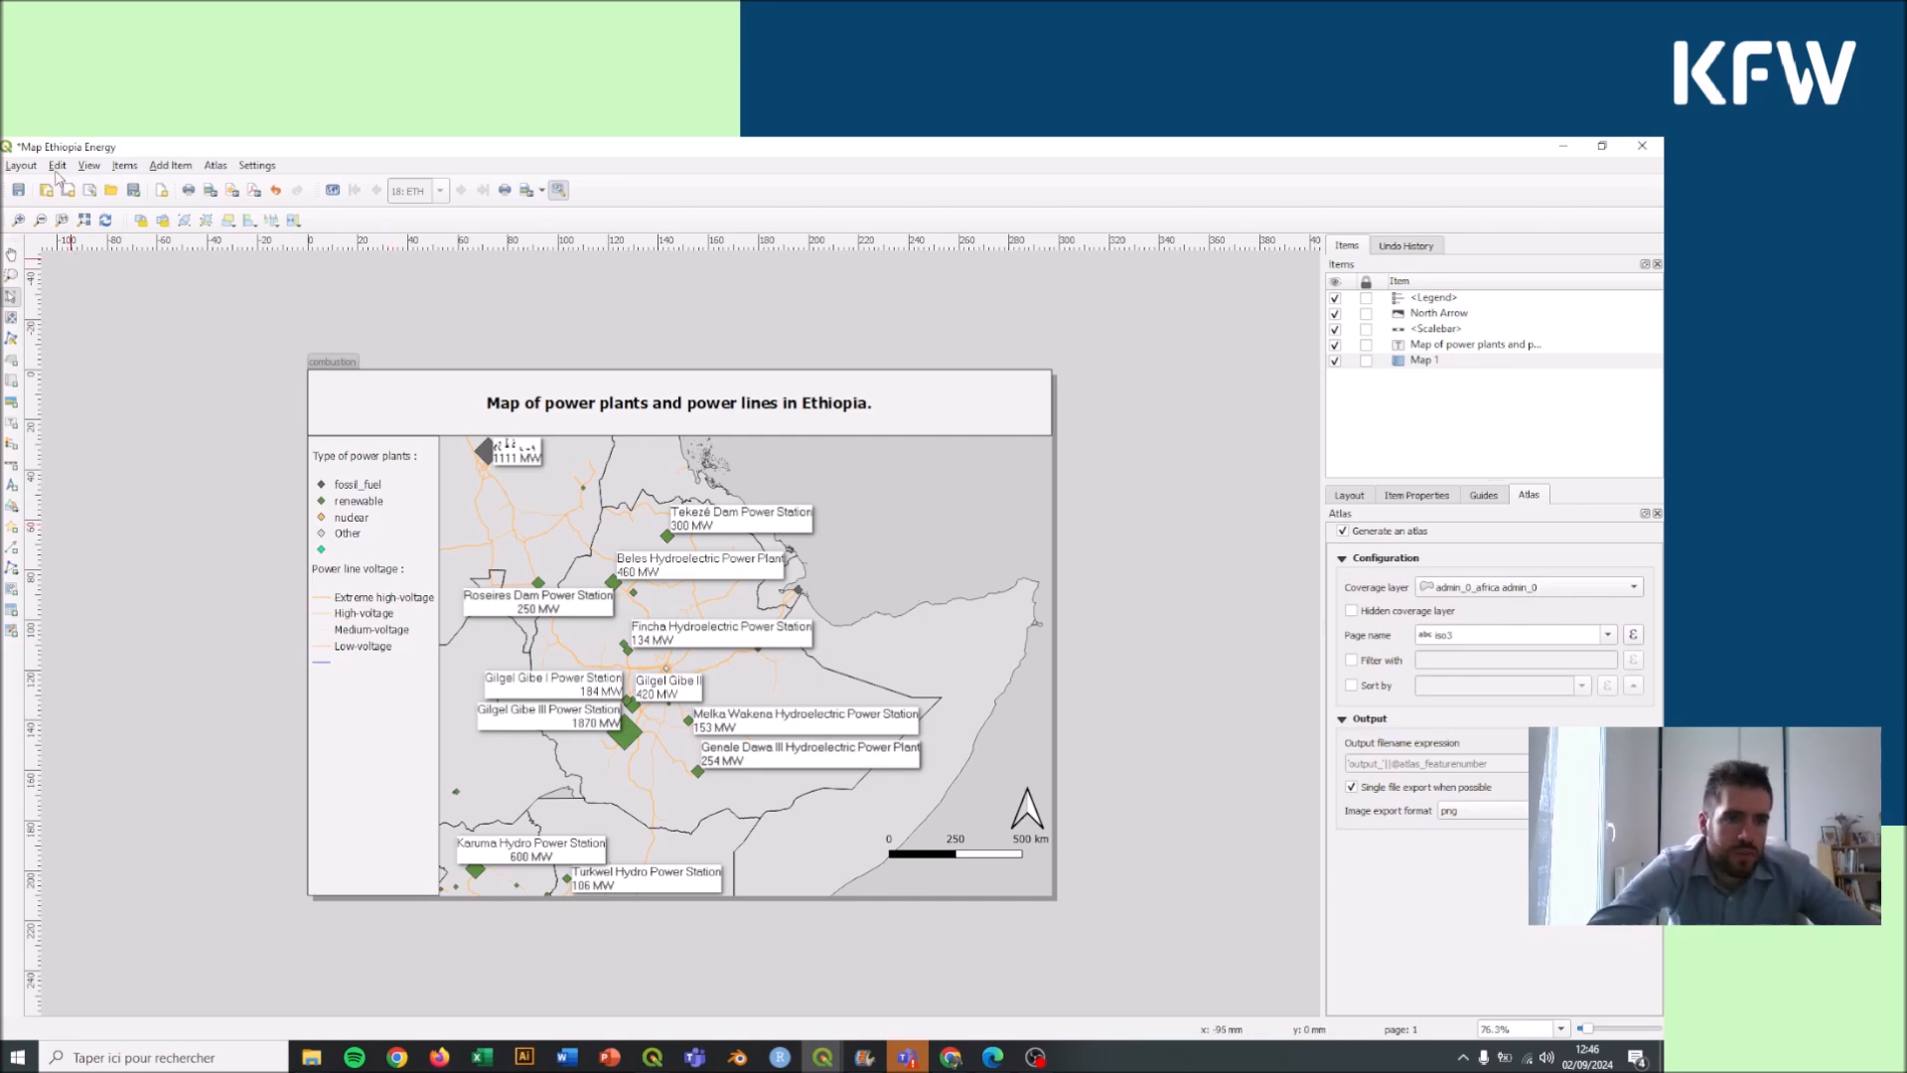
Step: Save the project from the layout and dismiss the About OpenLayers Plugin dialog
{"action": "left_click", "coordinate": [20, 165]}
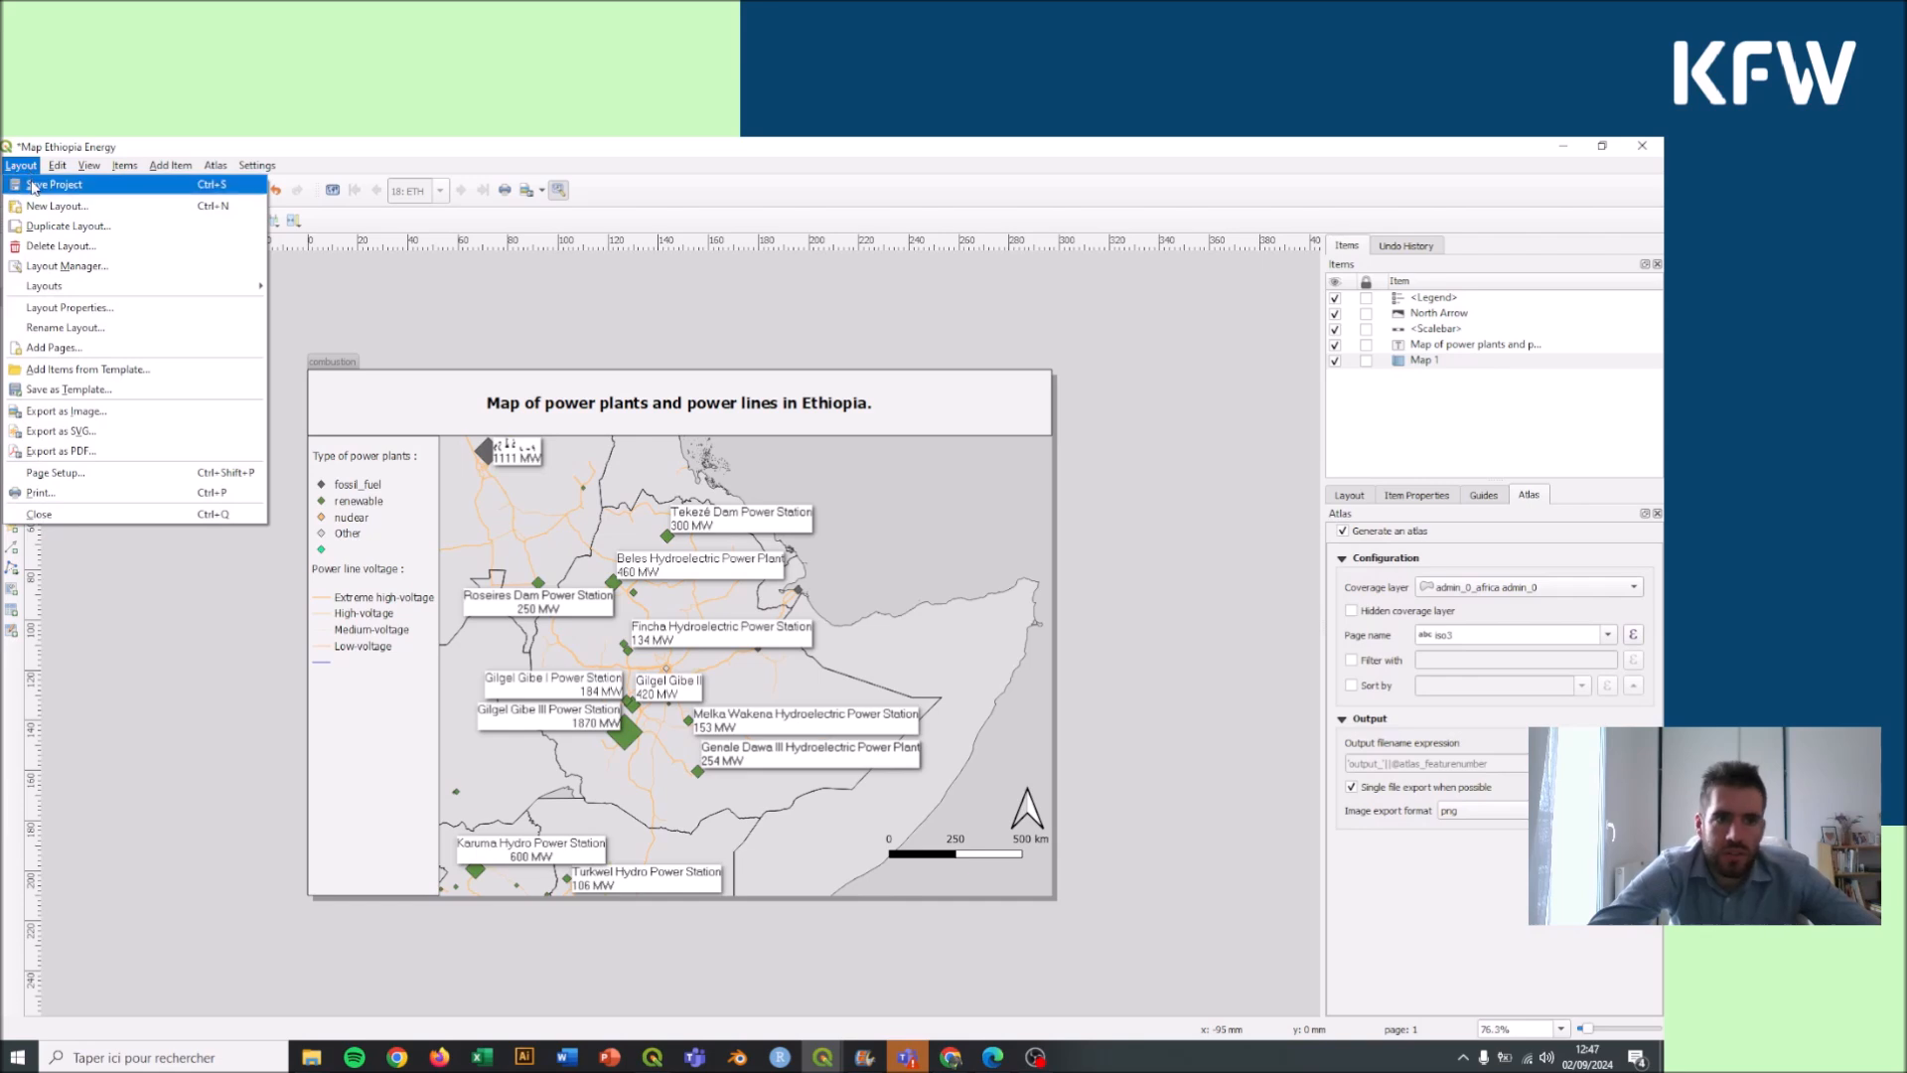
{"action": "left_click", "coordinate": [35, 185]}
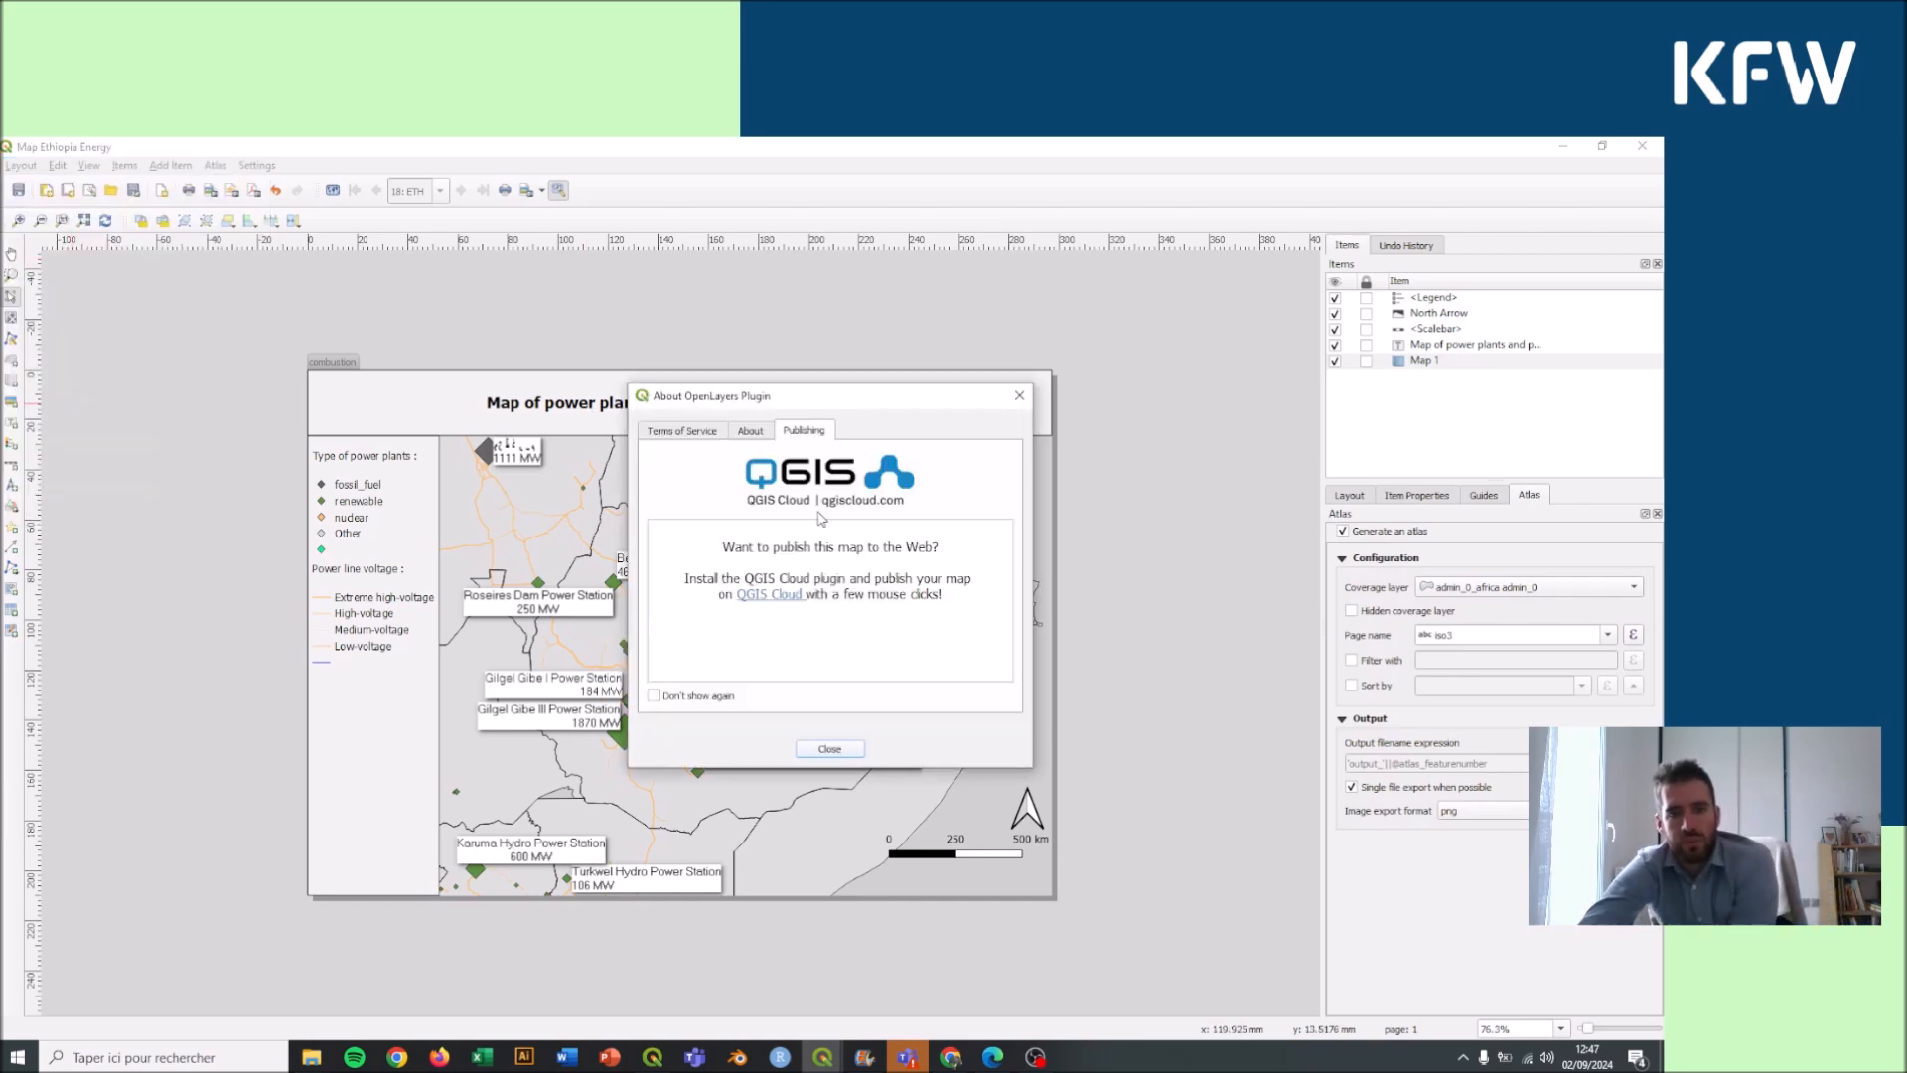
{"action": "left_click", "coordinate": [849, 755]}
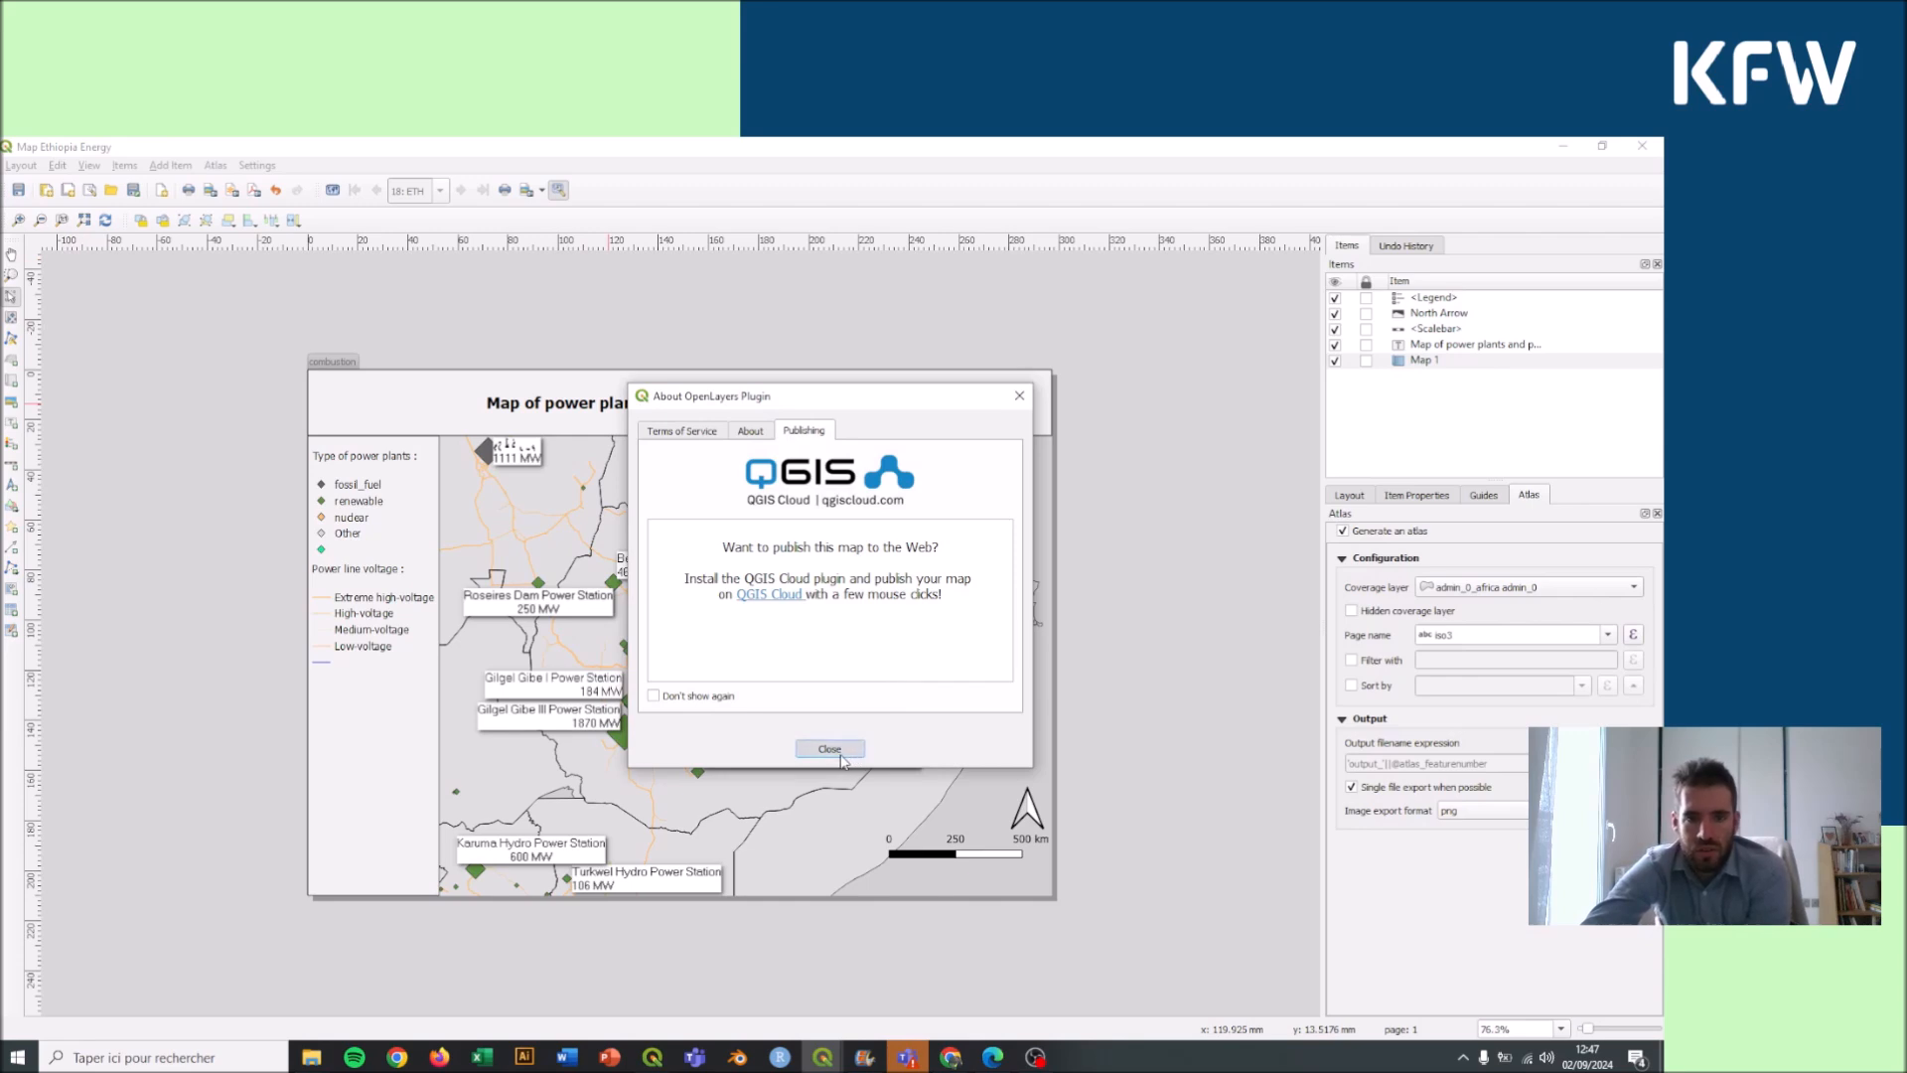
Step: Export the layout as "Map Ethiopia Energy.pdf" into the ethiopia_map folder with the default PDF export options
{"action": "left_click", "coordinate": [22, 166]}
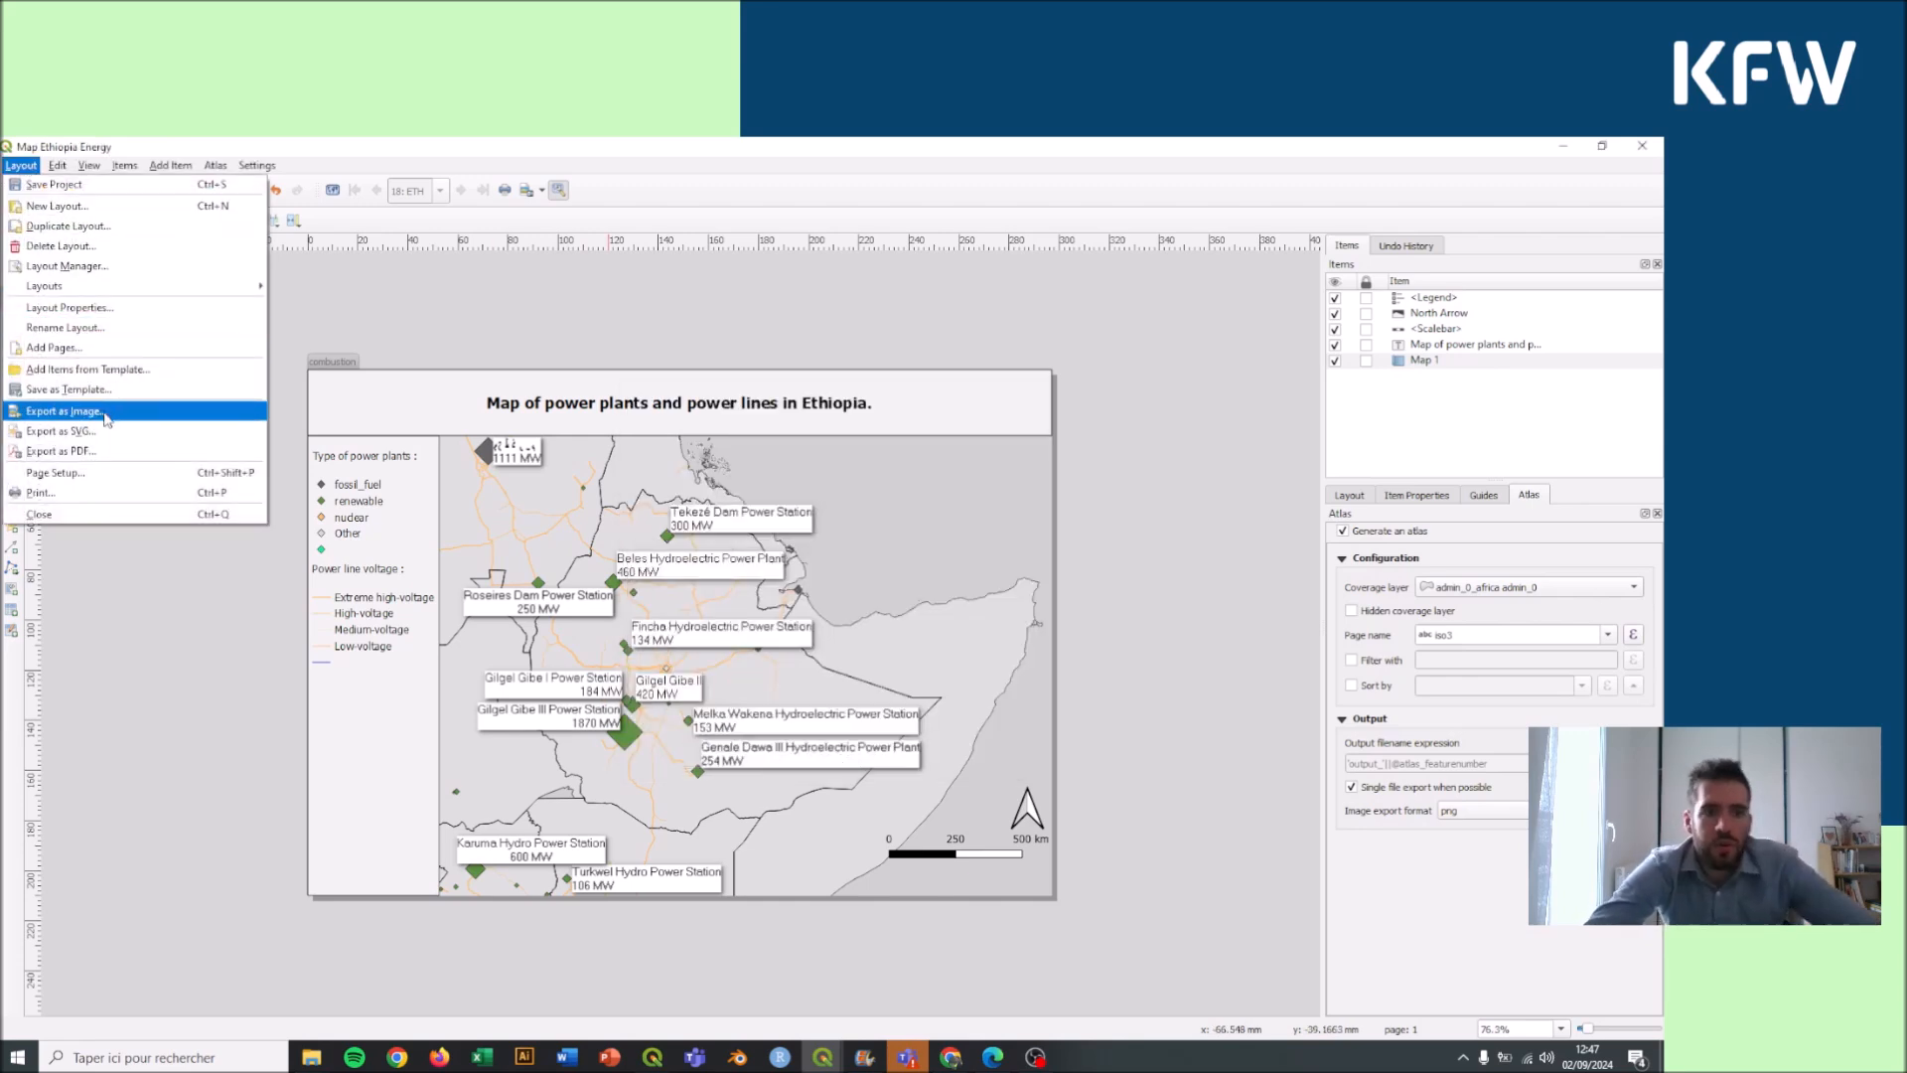
{"action": "left_click", "coordinate": [91, 455]}
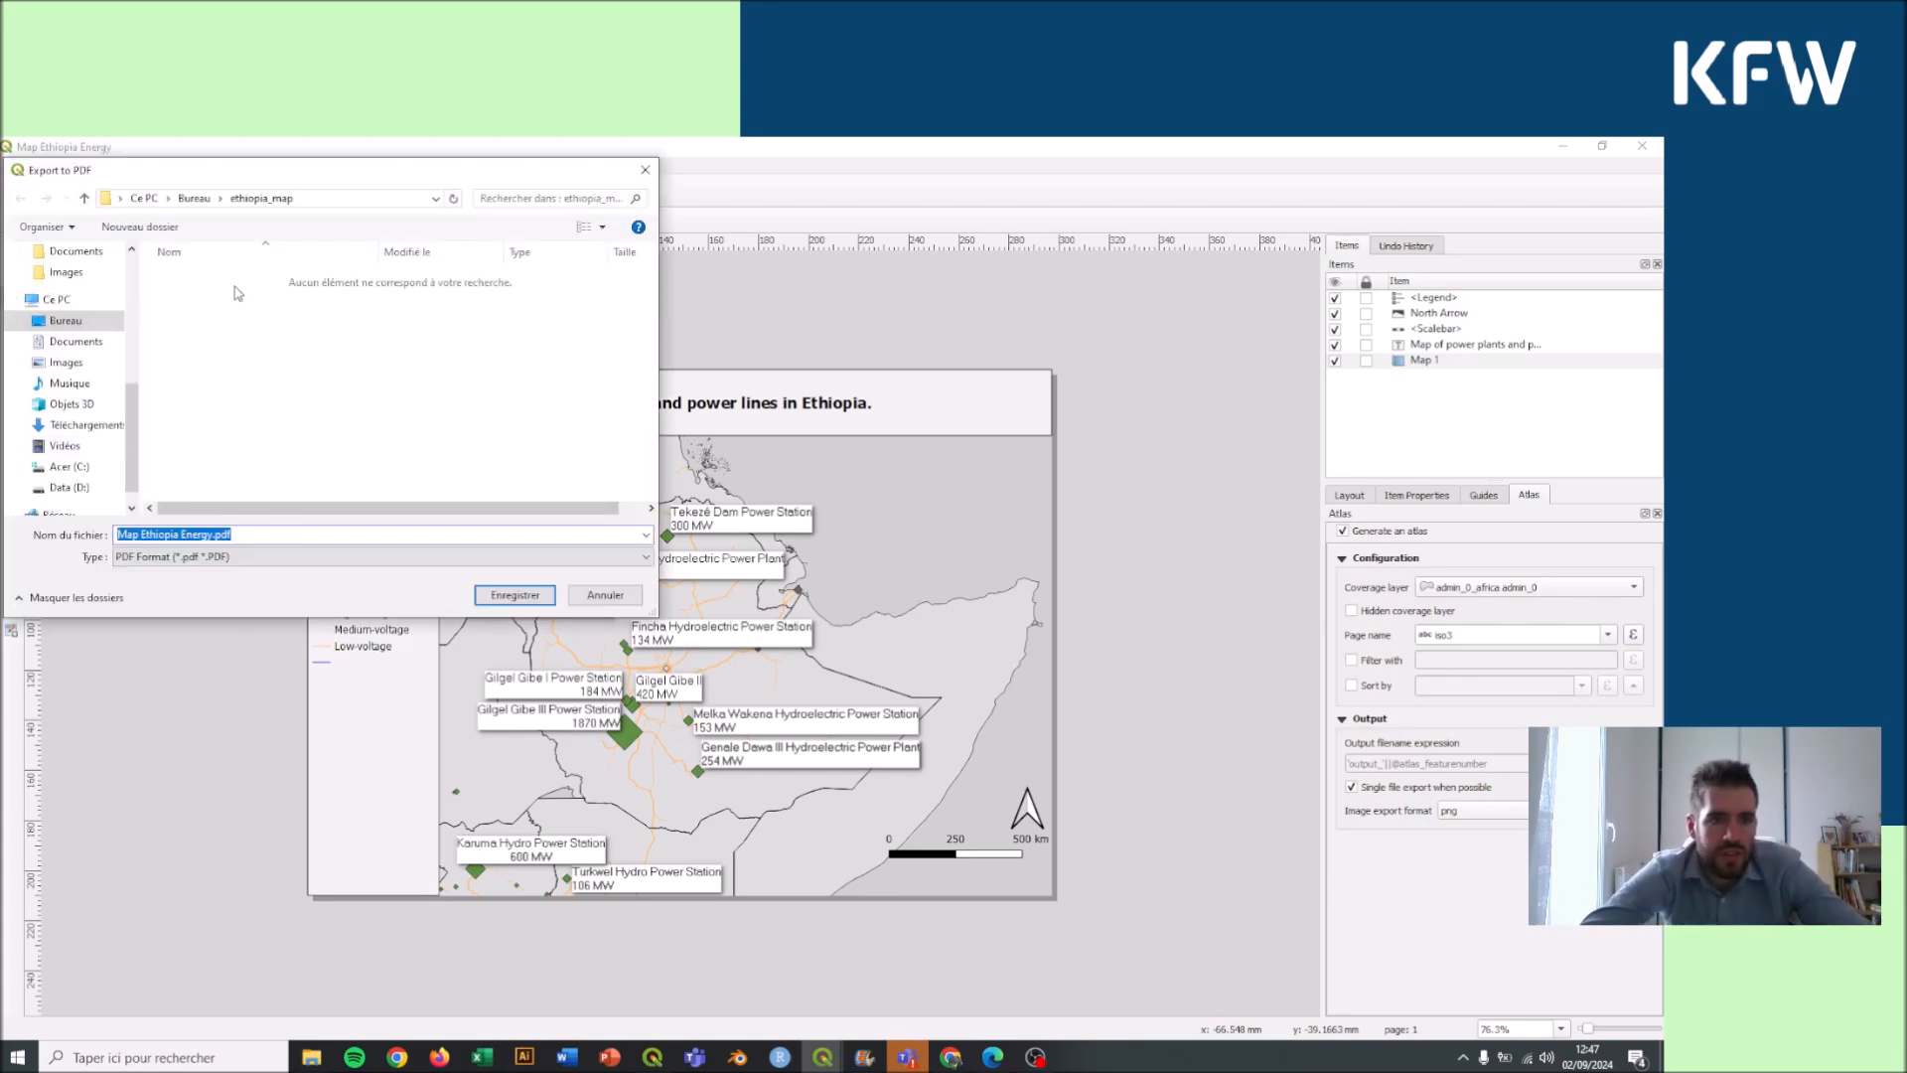
{"action": "left_click", "coordinate": [509, 596]}
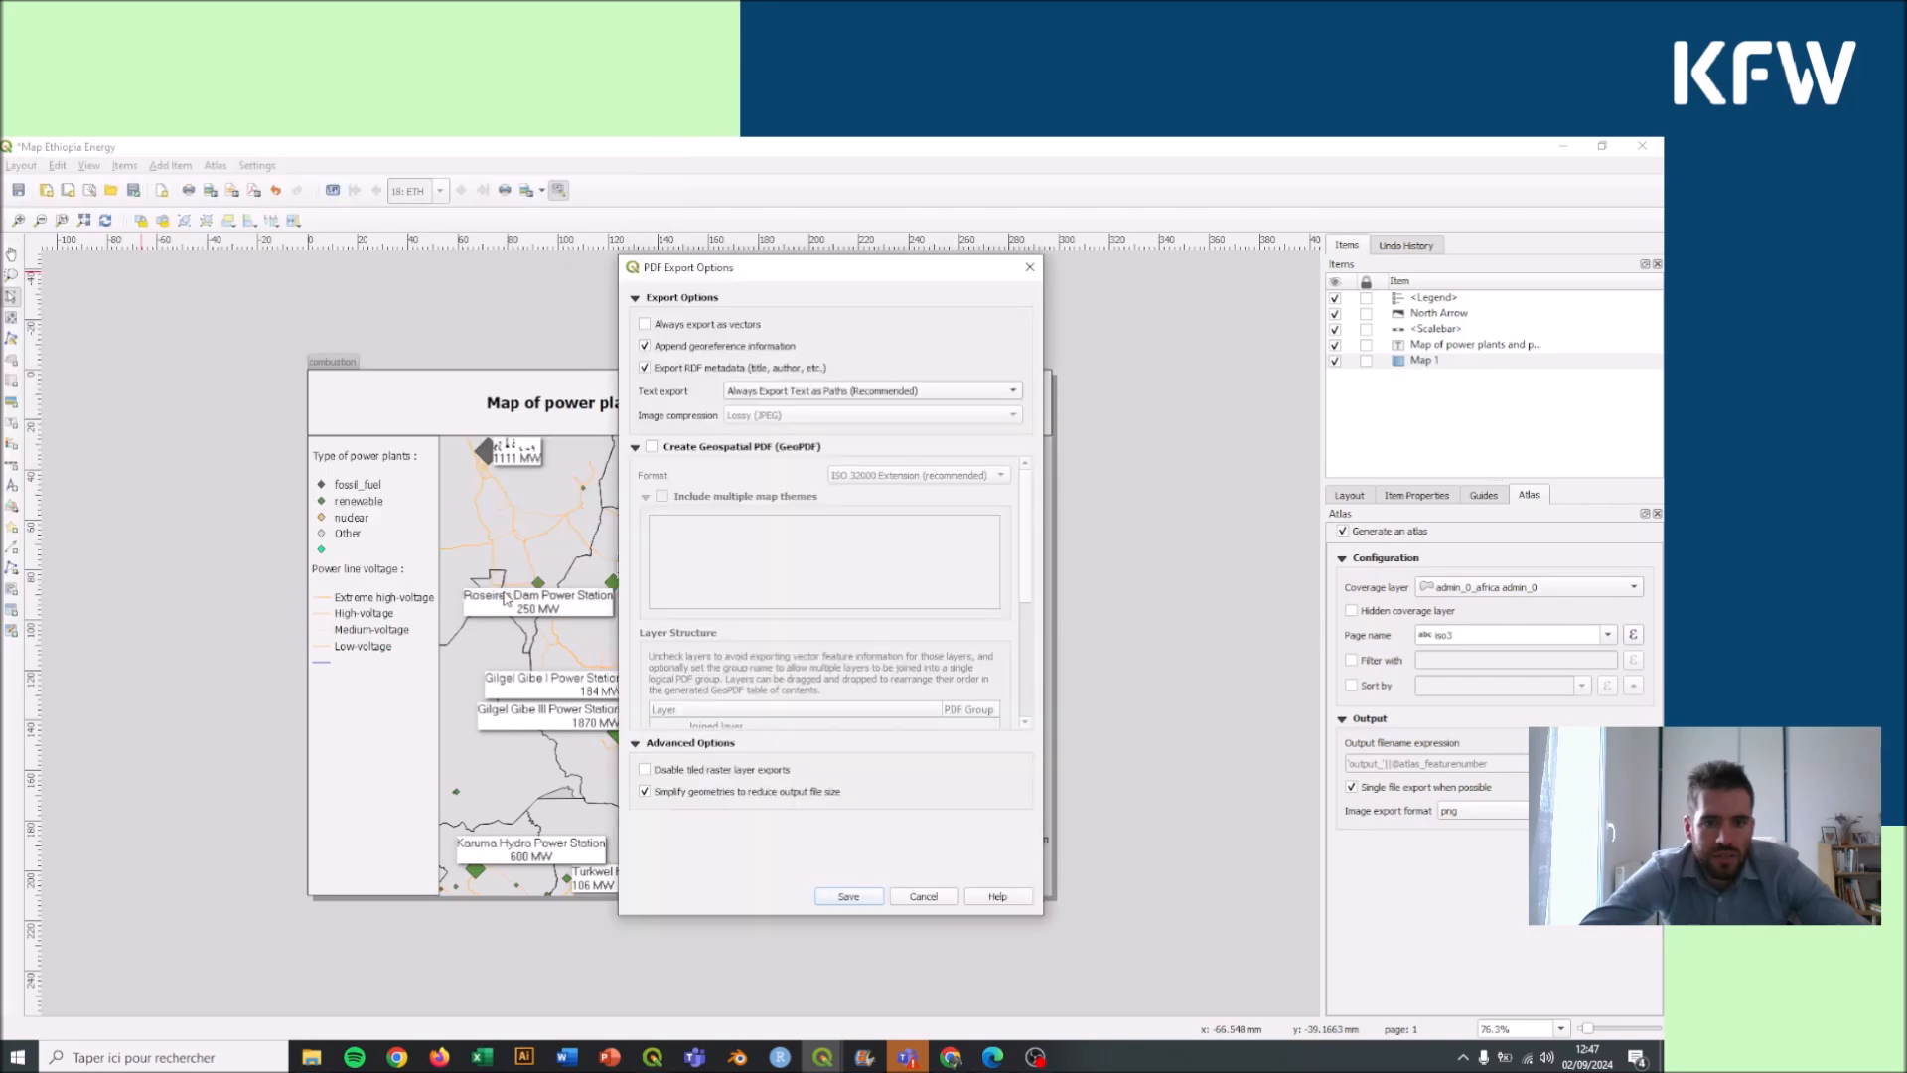
{"action": "left_click", "coordinate": [847, 896]}
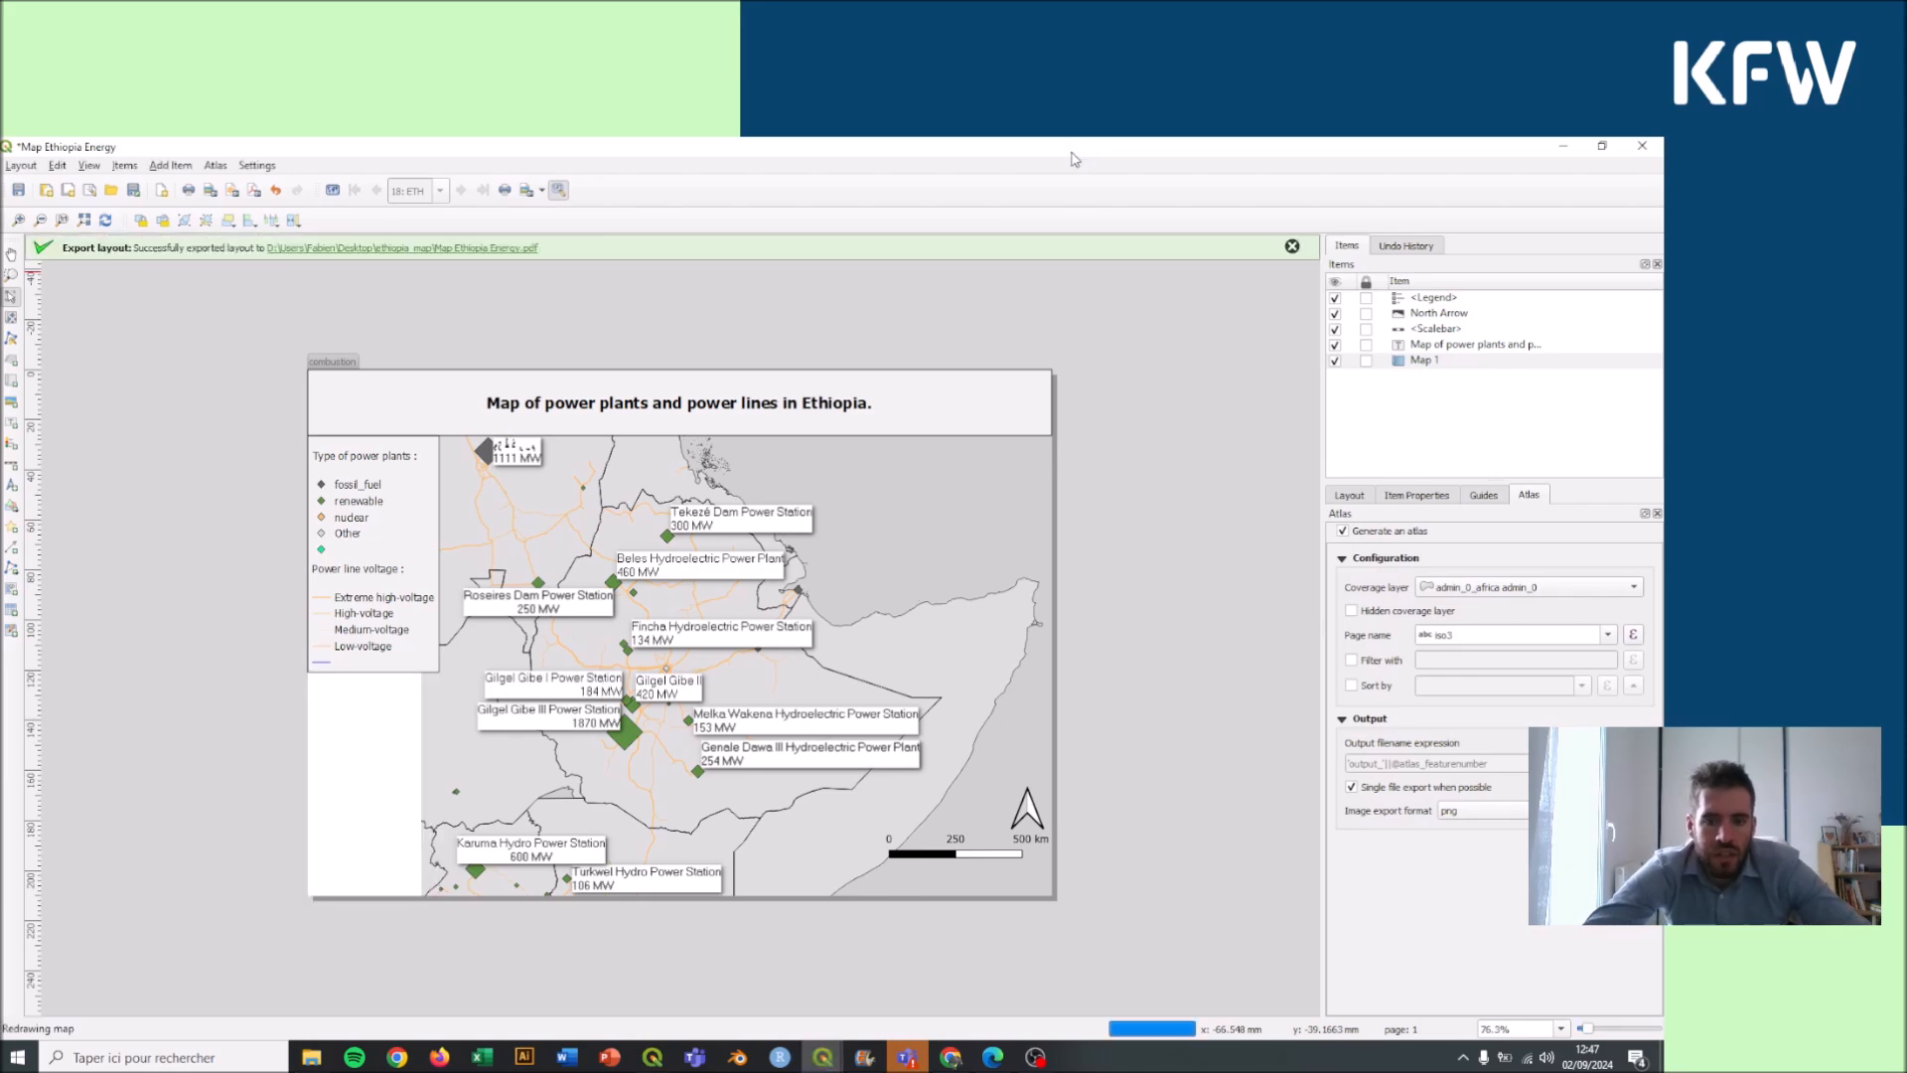
Step: Open Map Ethiopia Energy.pdf from the ethiopia_map folder, examine the exported map at full size and close the document
{"action": "left_click_drag", "start_coordinate": [1073, 159], "coordinate": [887, 295]}
{"action": "left_click", "coordinate": [517, 407]}
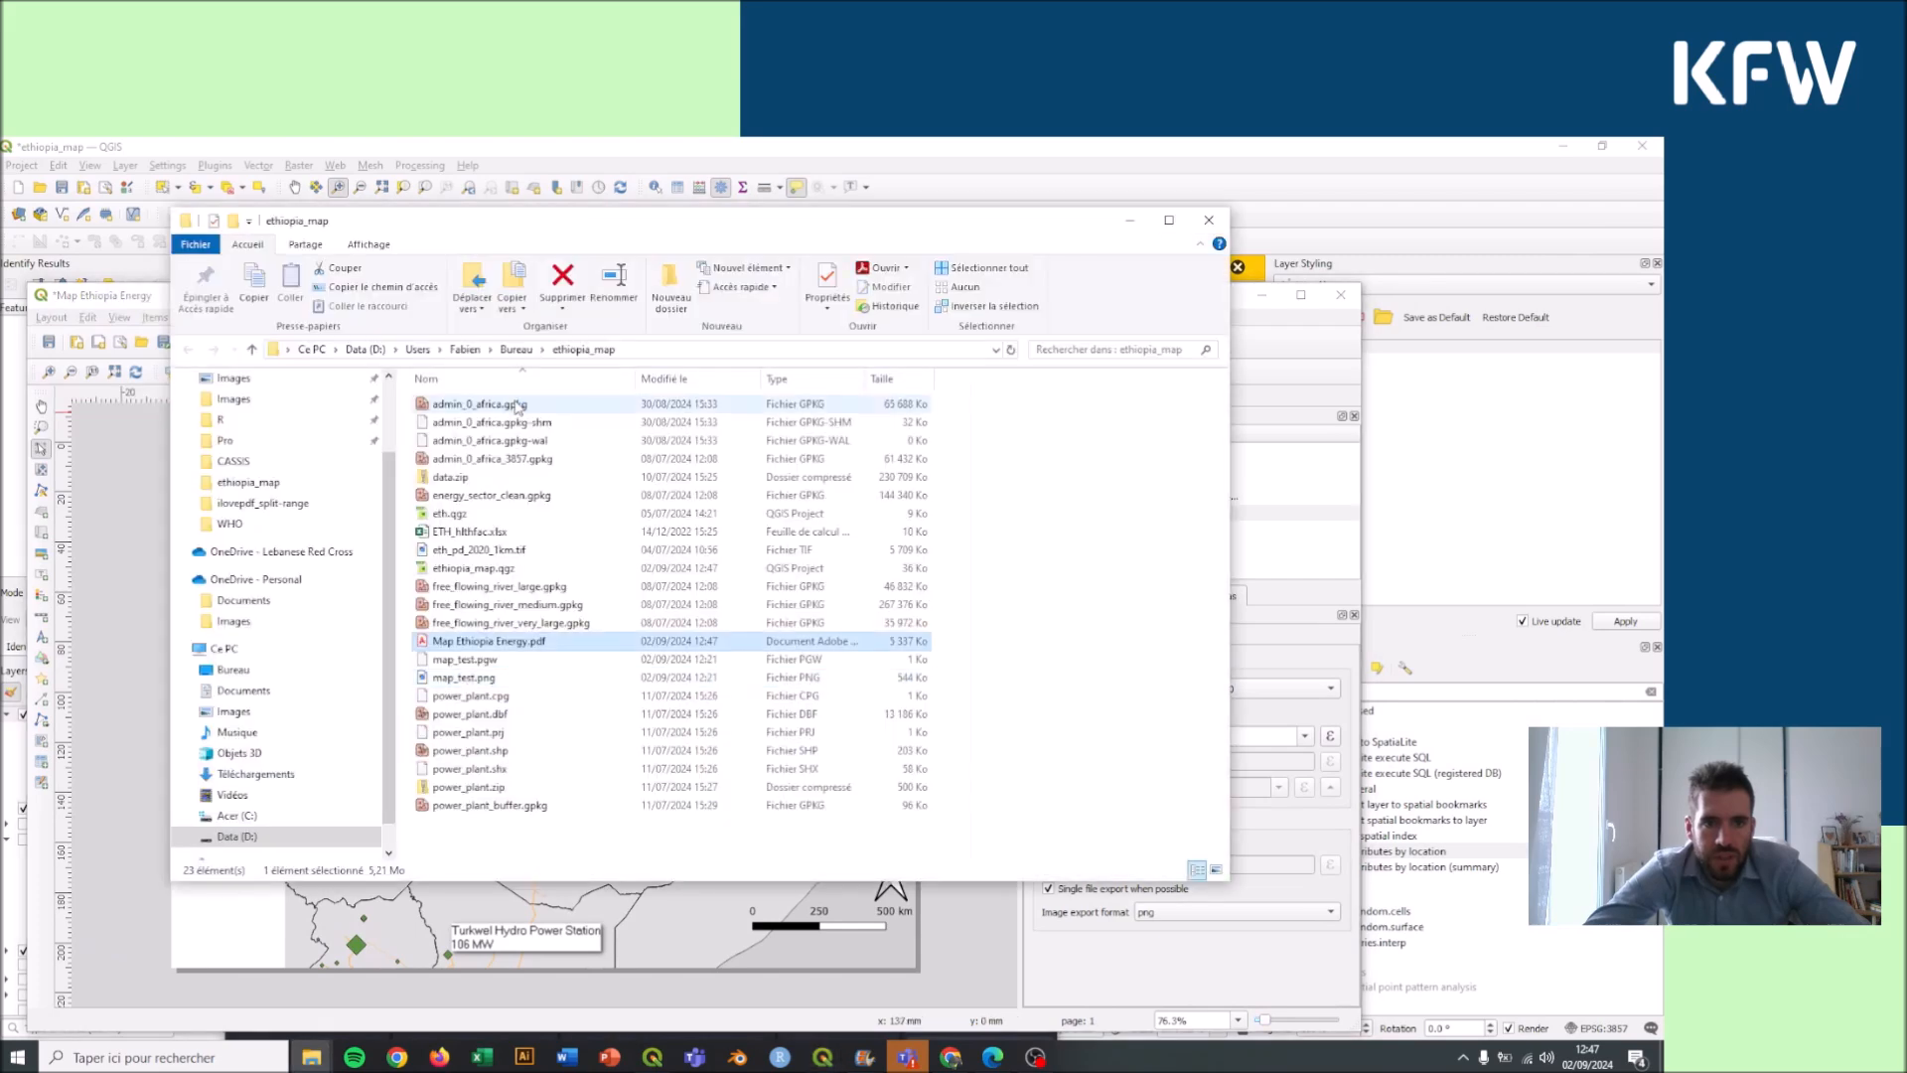
{"action": "double_click", "coordinate": [518, 644]}
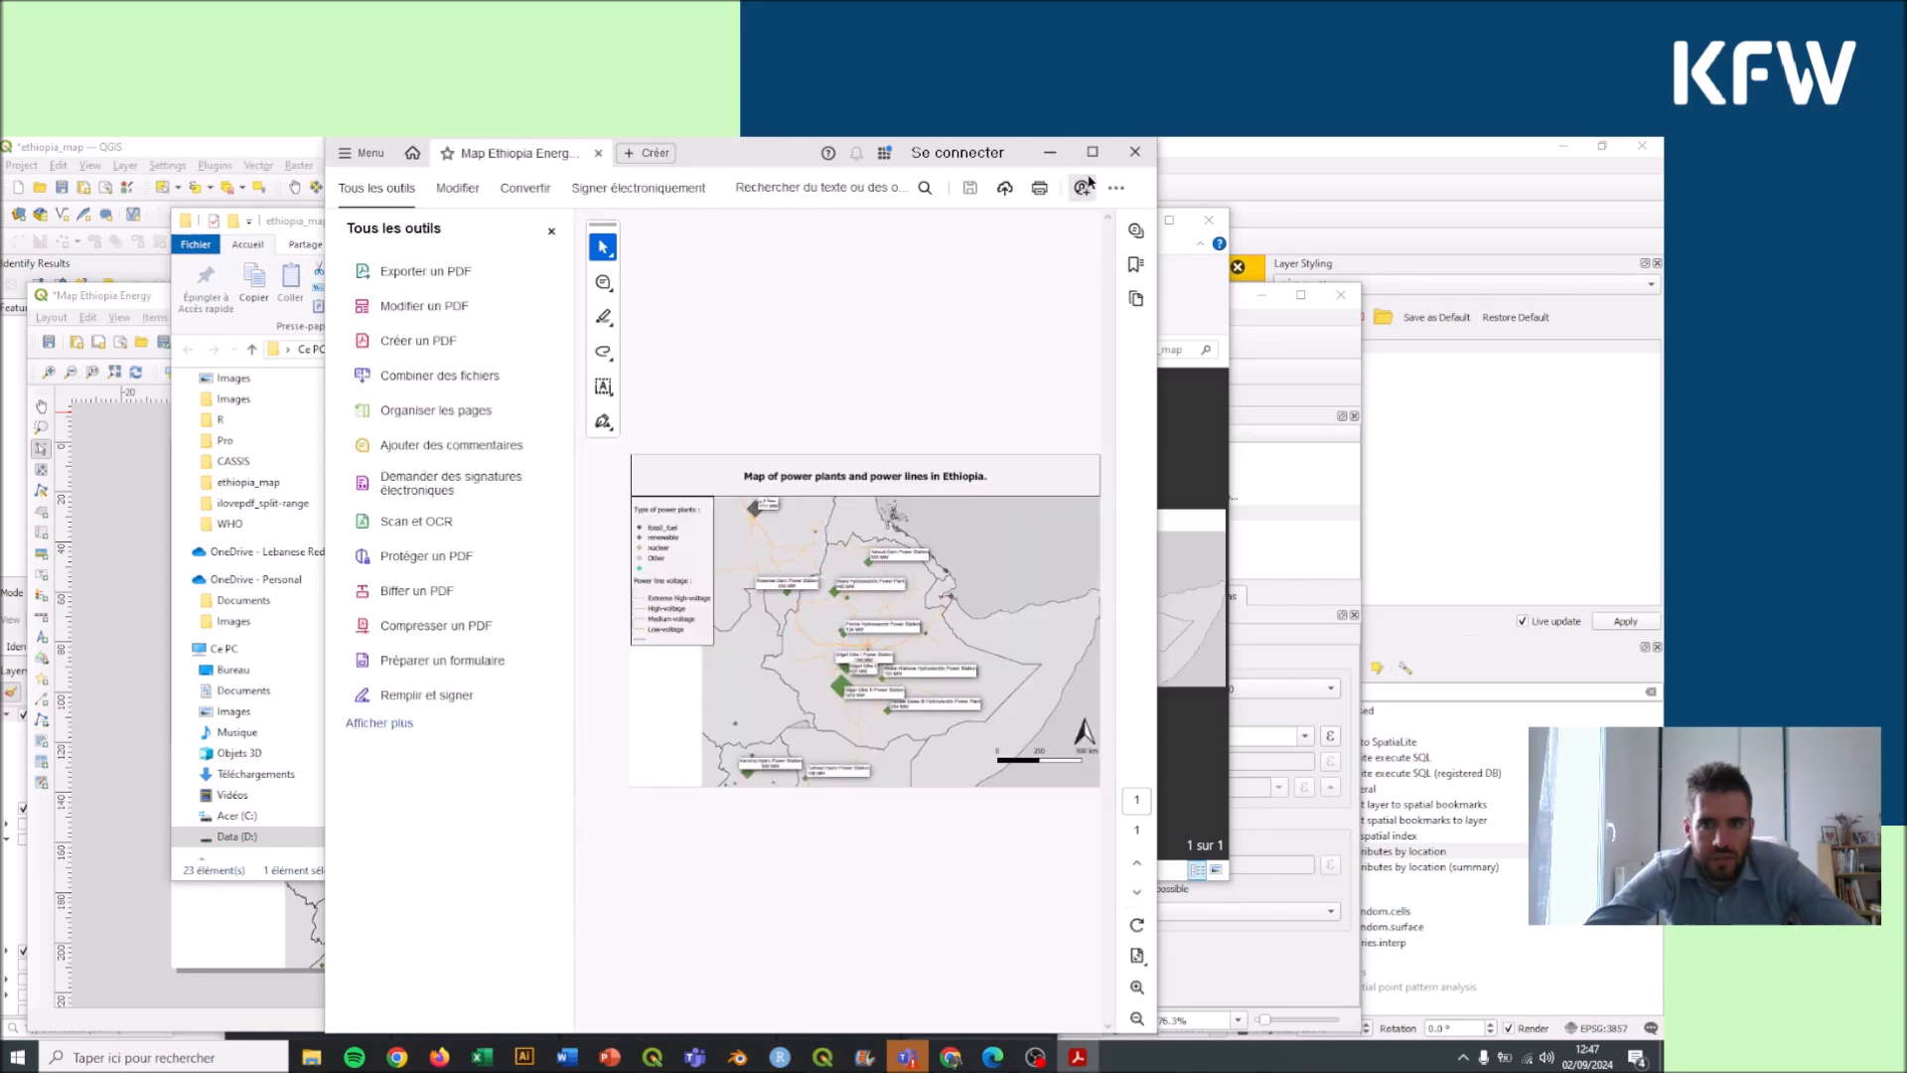
{"action": "left_click", "coordinate": [1094, 154]}
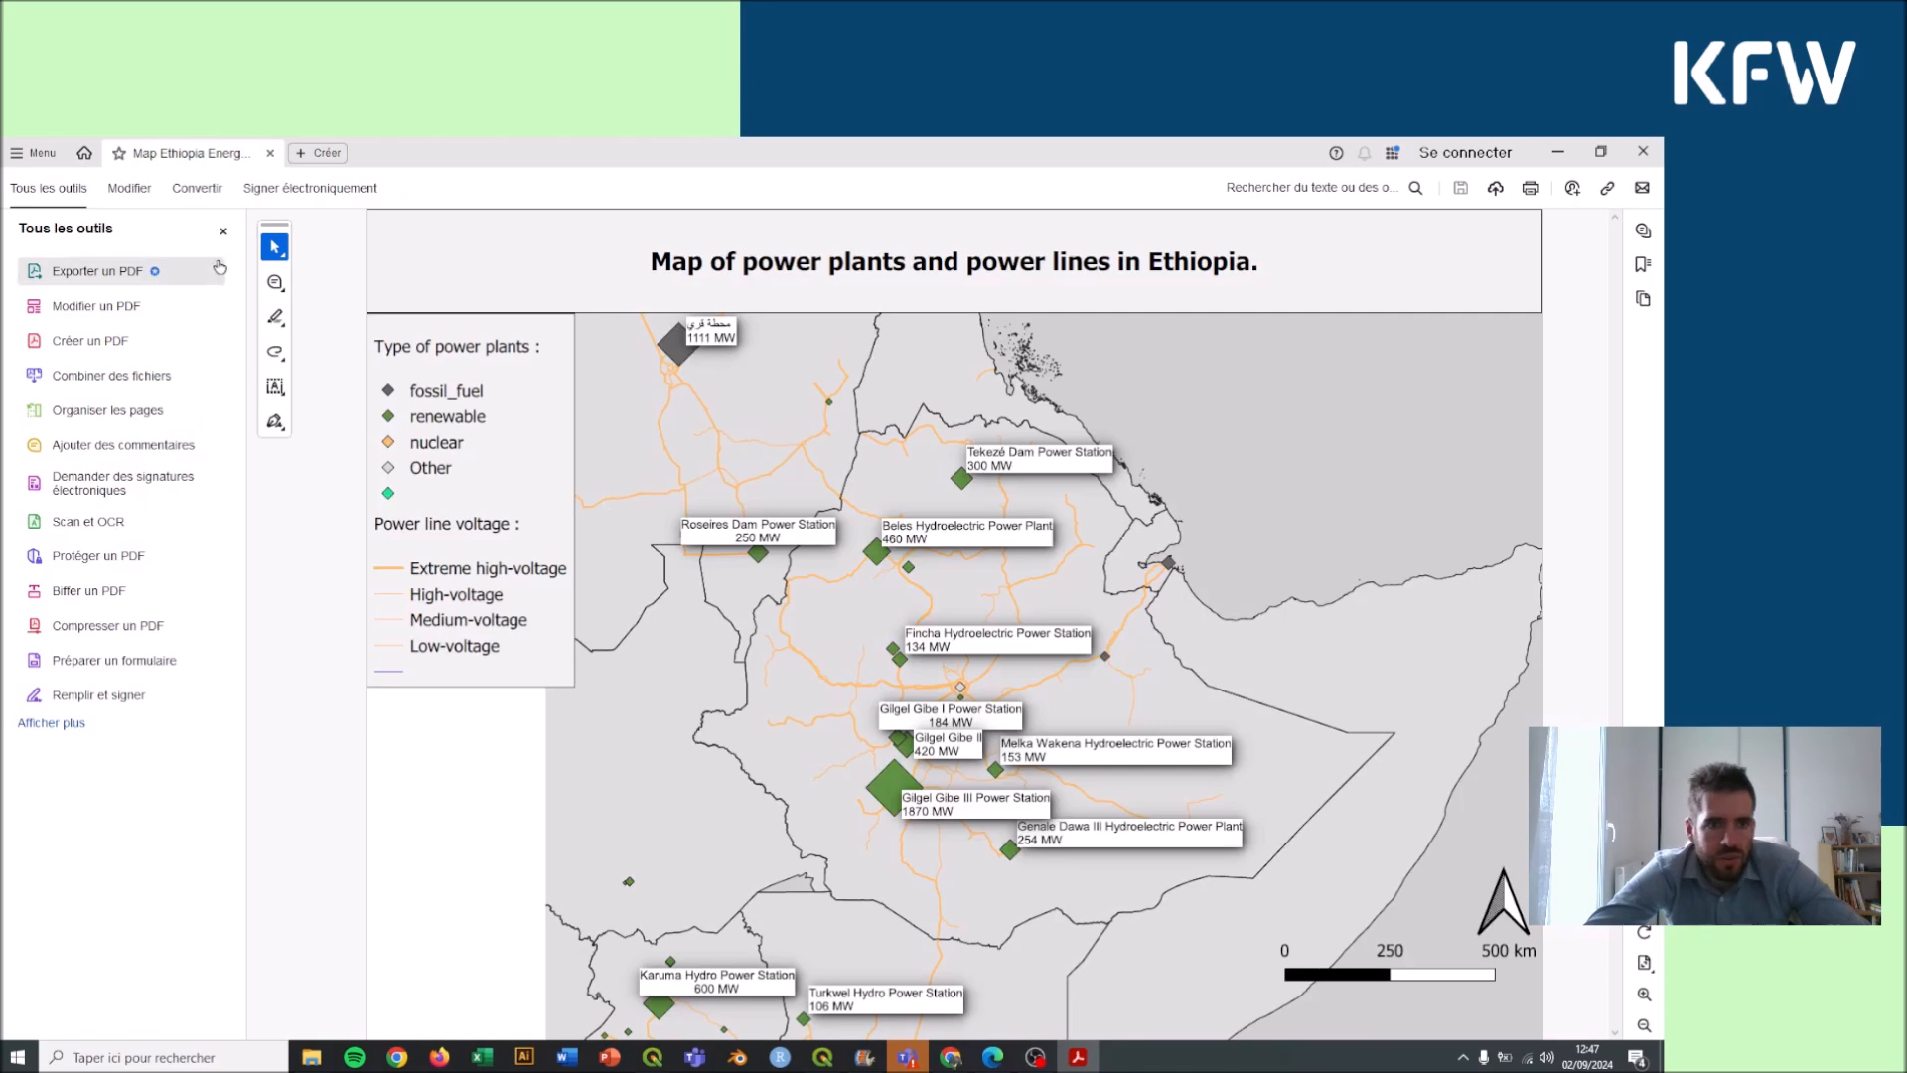
{"action": "left_click", "coordinate": [540, 531]}
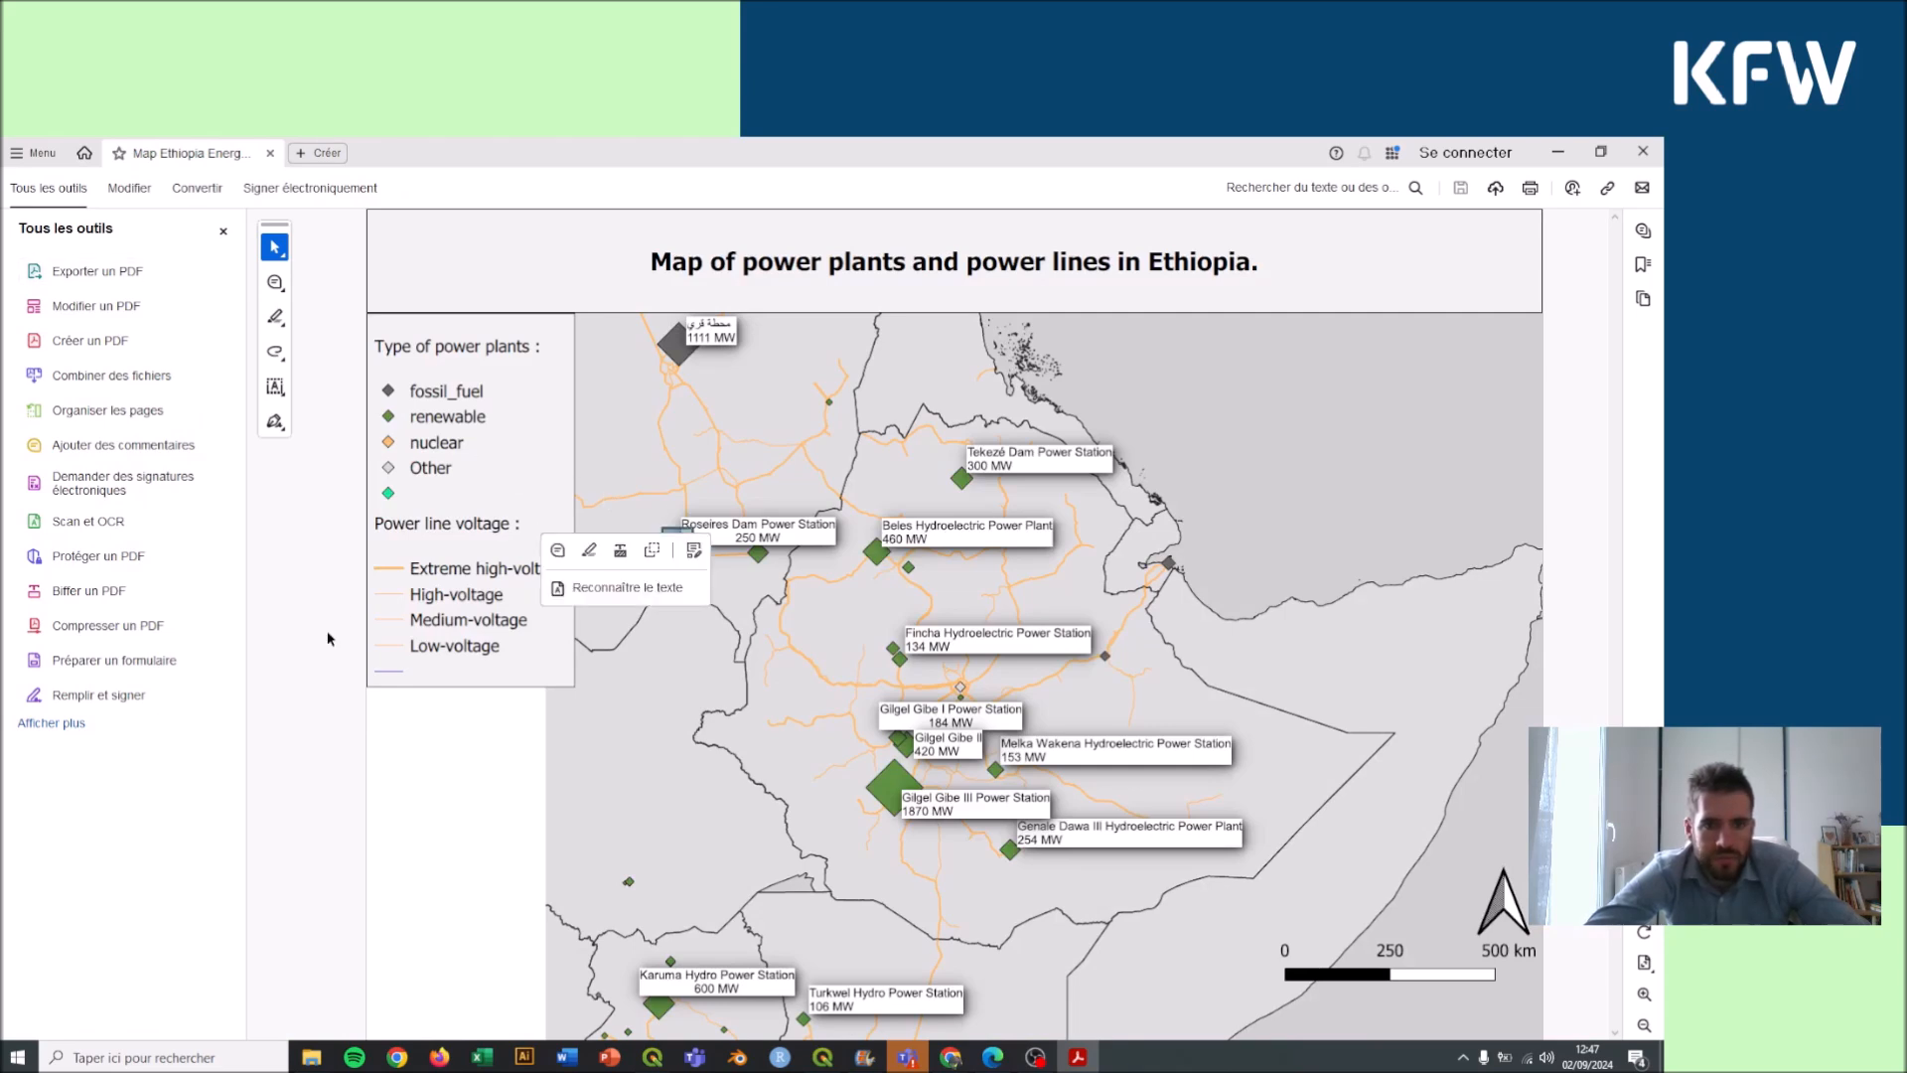
{"action": "left_click", "coordinate": [276, 248]}
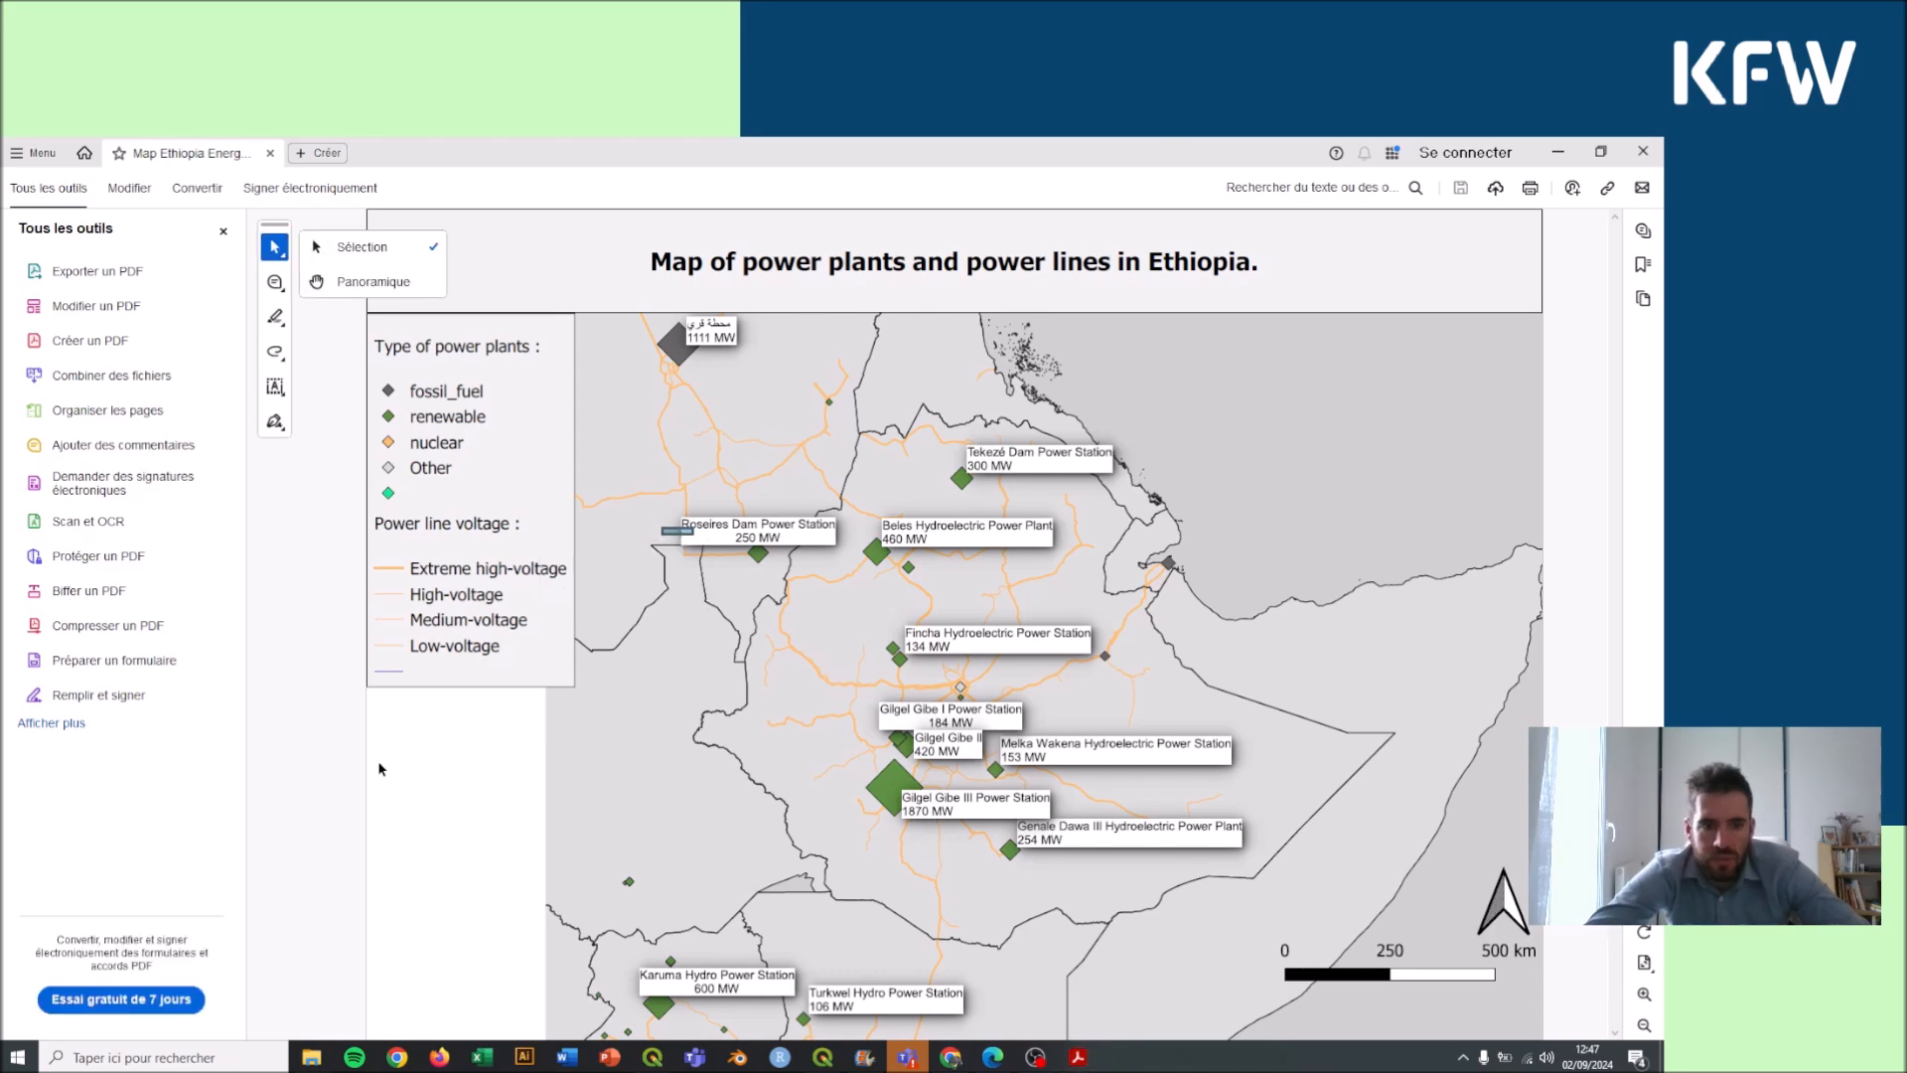
{"action": "left_click", "coordinate": [223, 231]}
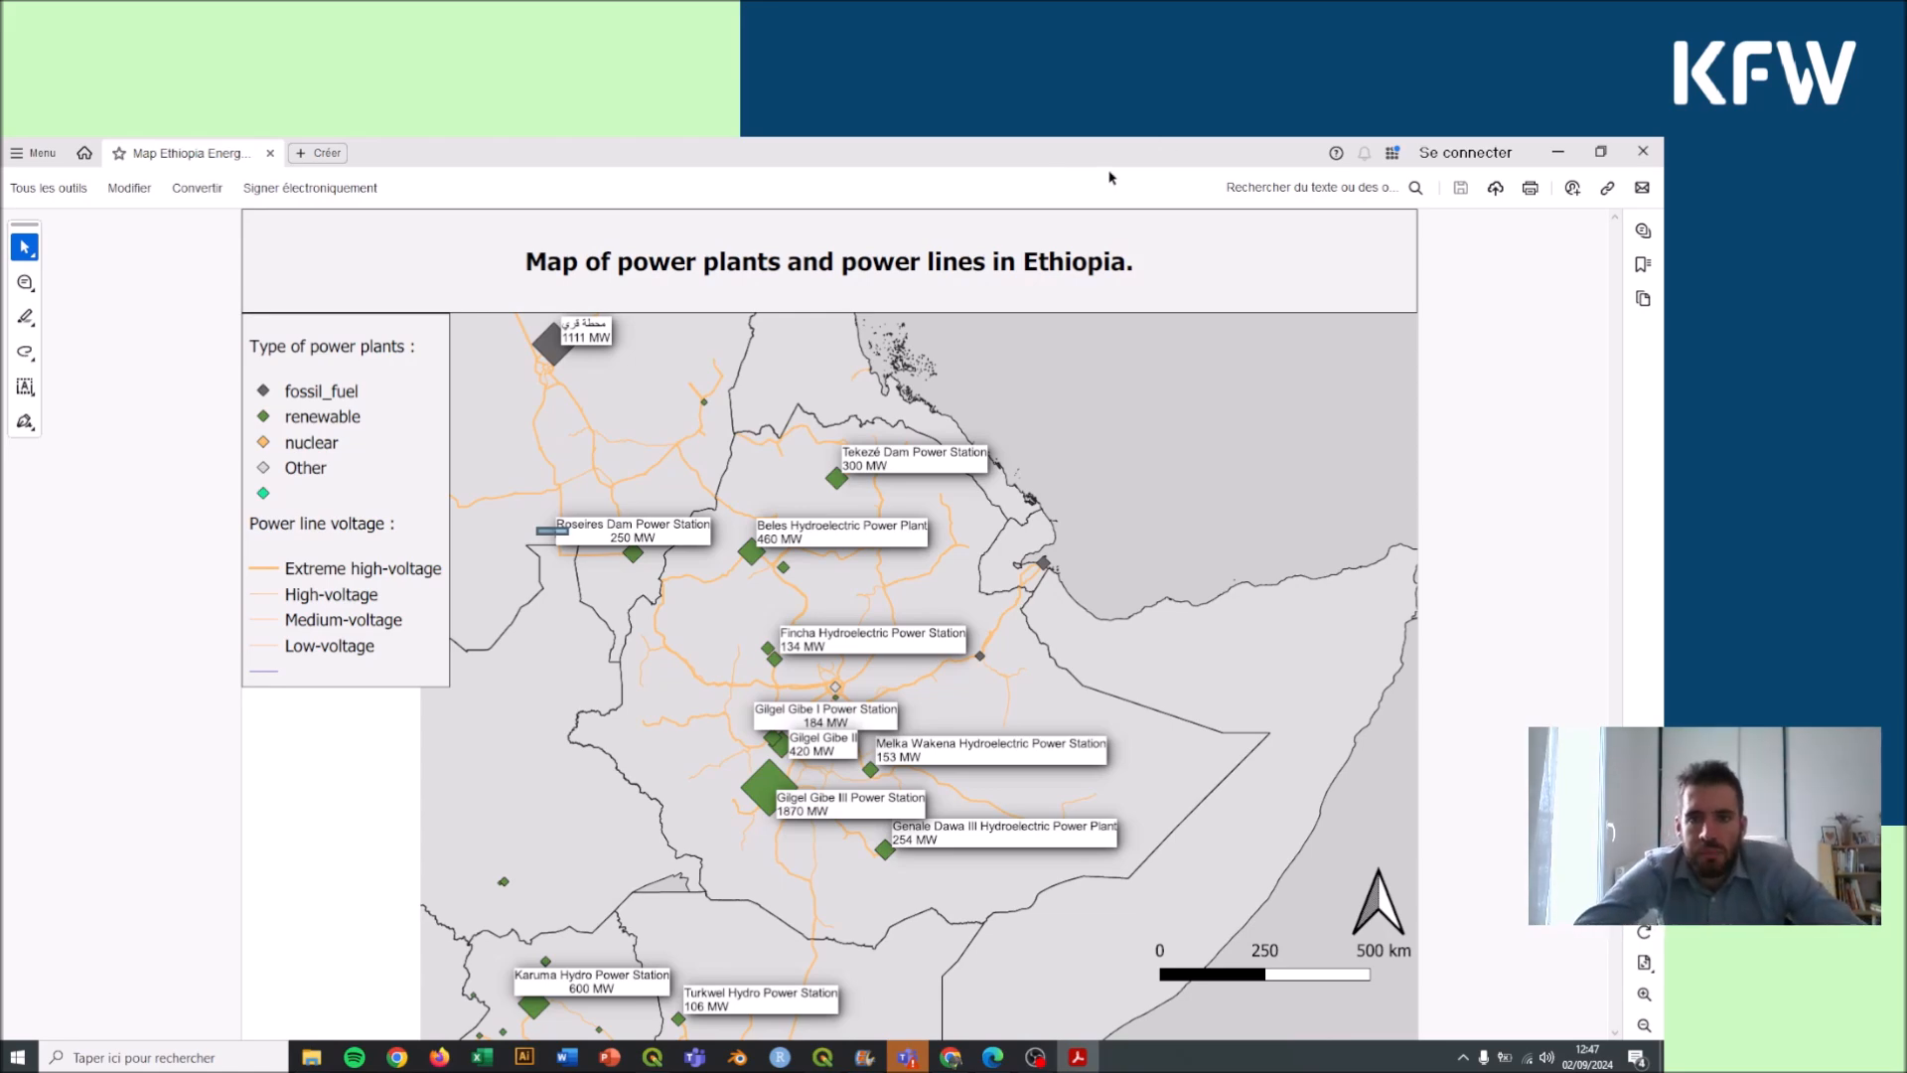
{"action": "left_click_drag", "start_coordinate": [1110, 177], "coordinate": [594, 318]}
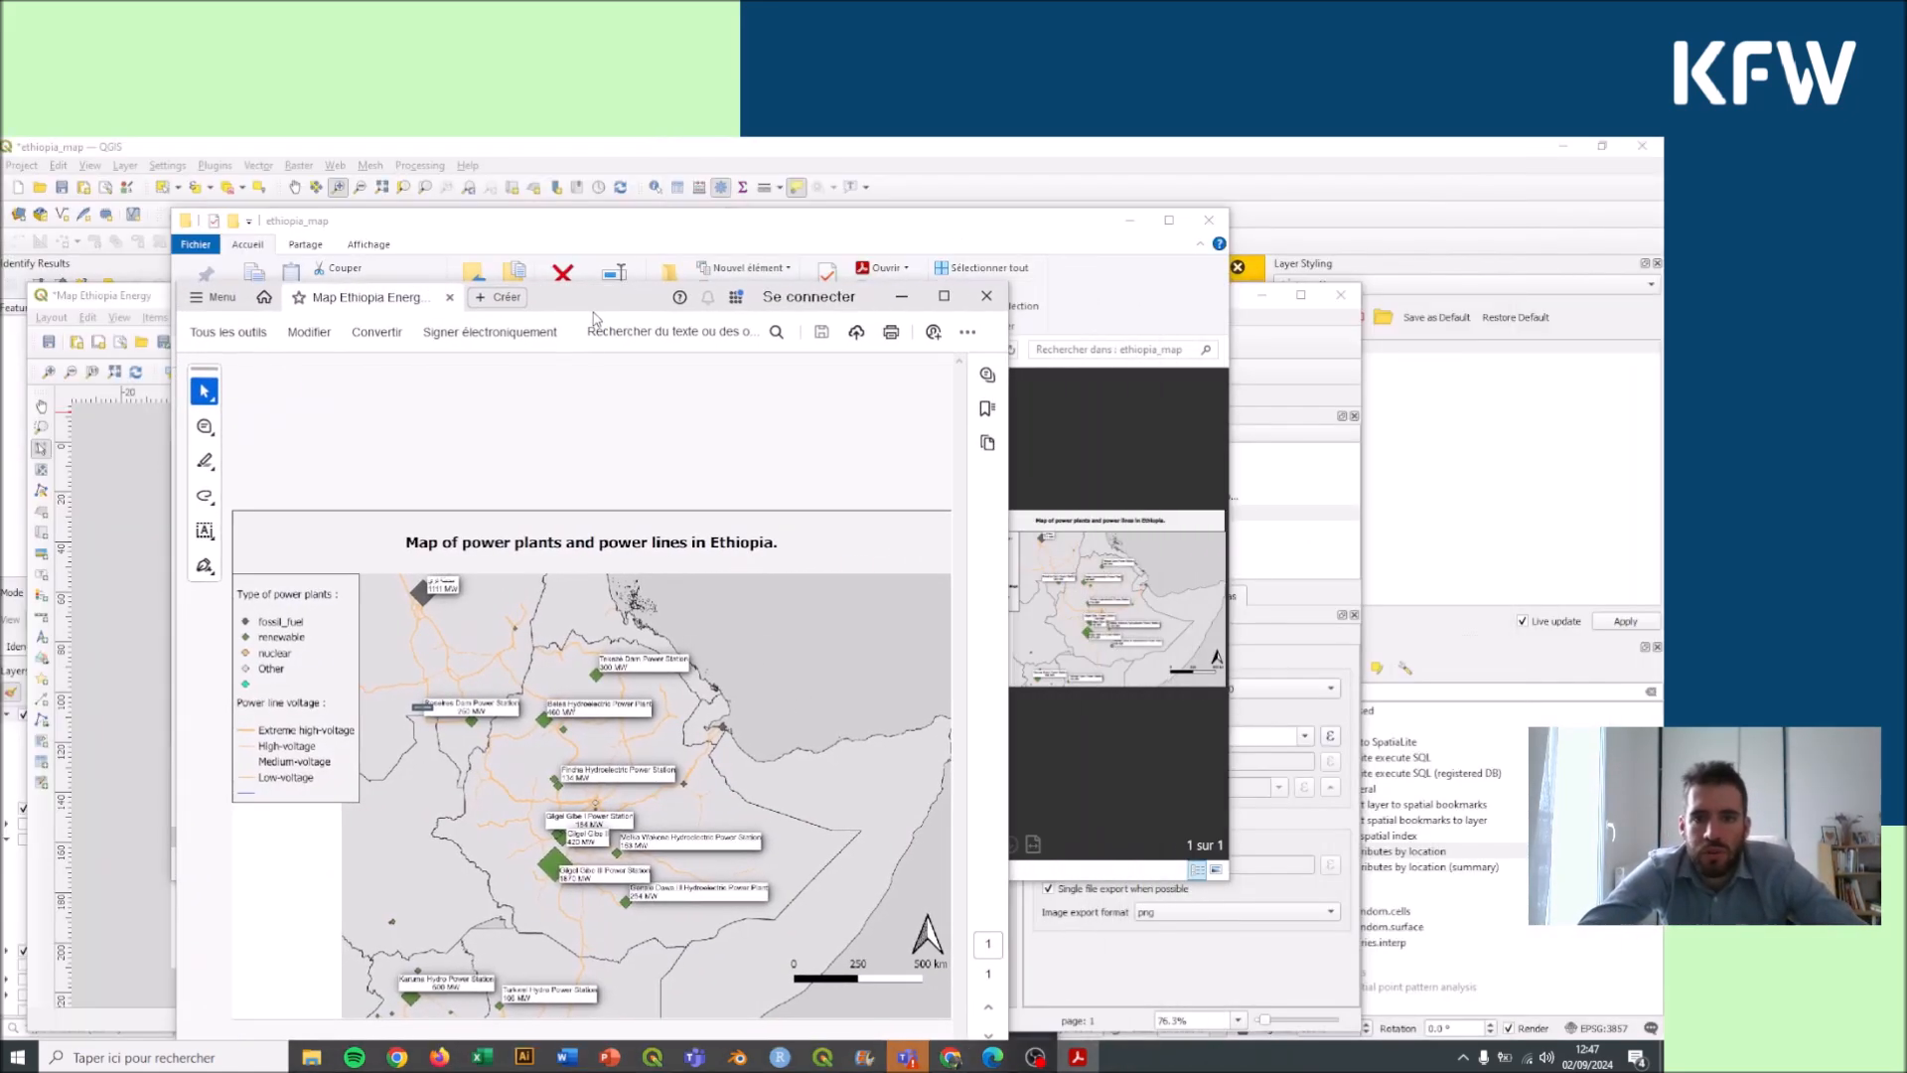
{"action": "left_click", "coordinate": [987, 300]}
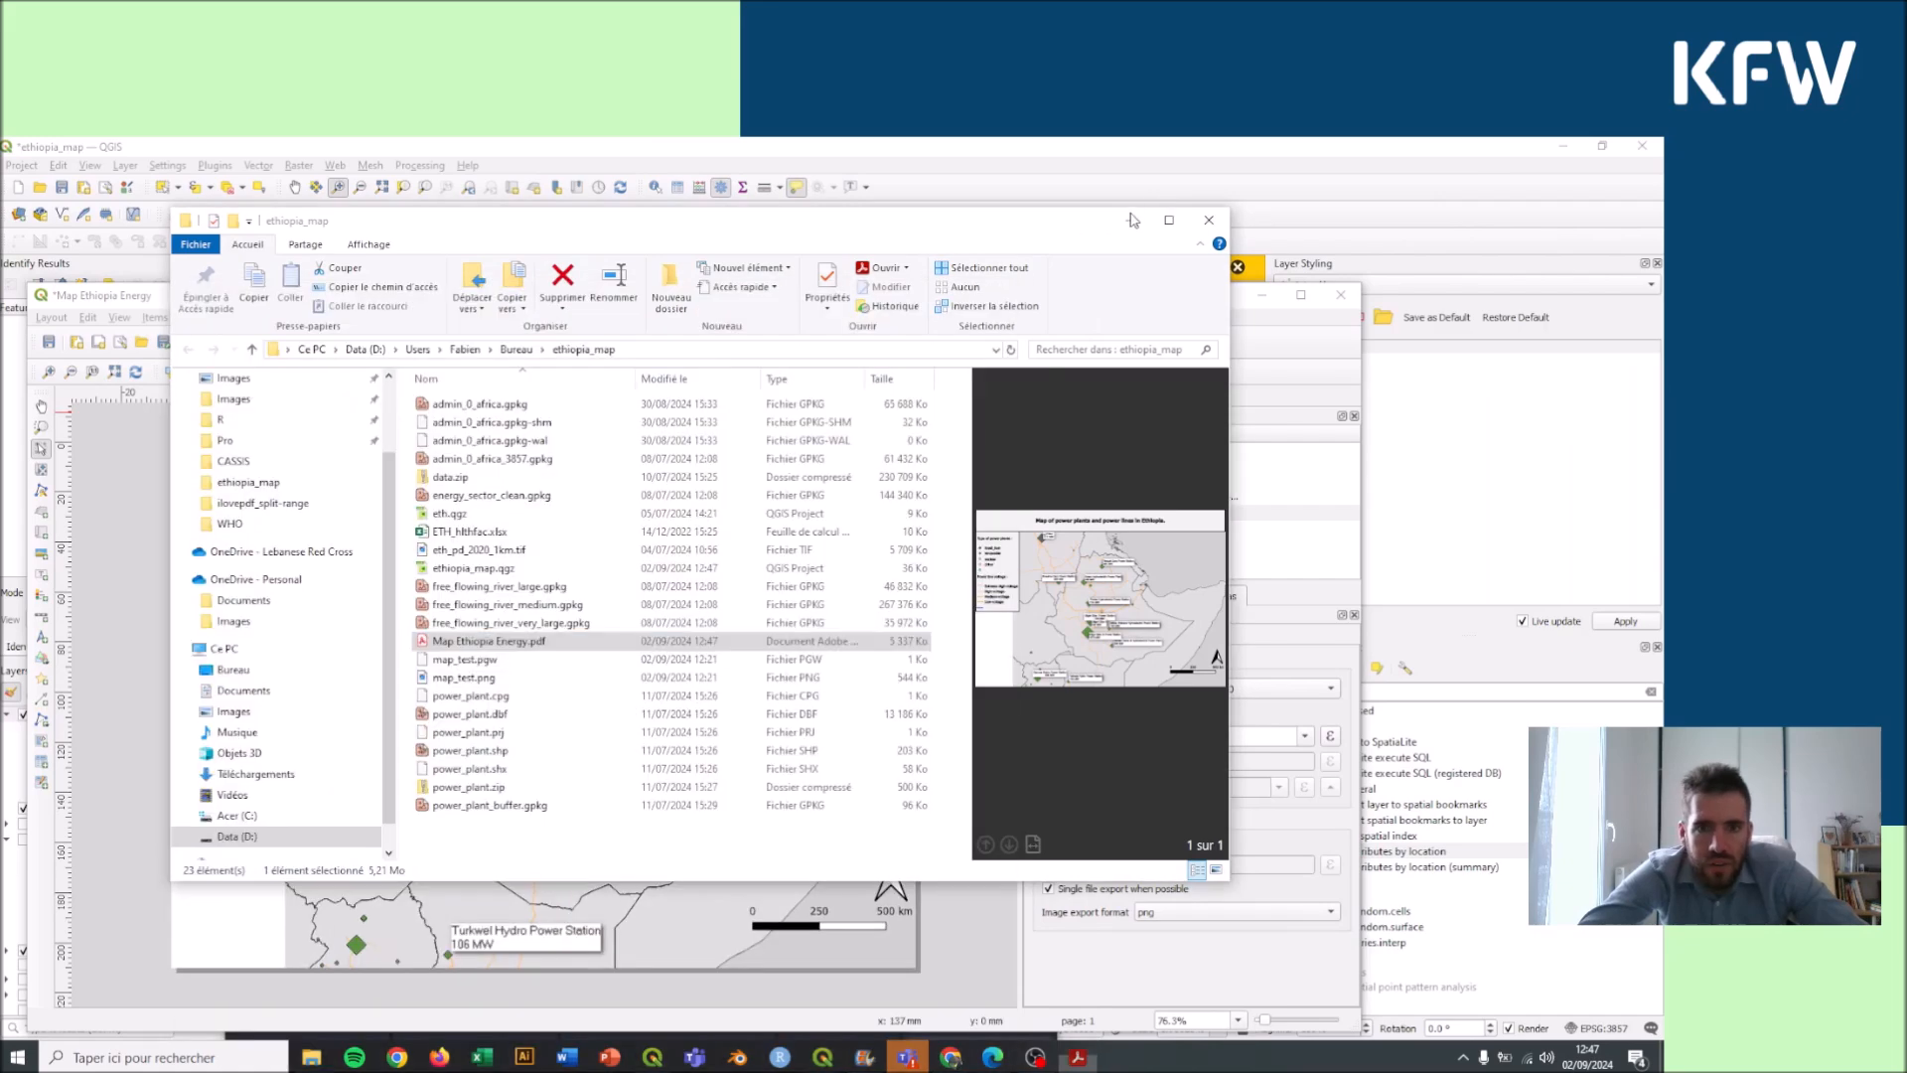
Step: Return to the ethiopia_map project in QGIS and close the Map Ethiopia Energy layout window
{"action": "left_click", "coordinate": [922, 169]}
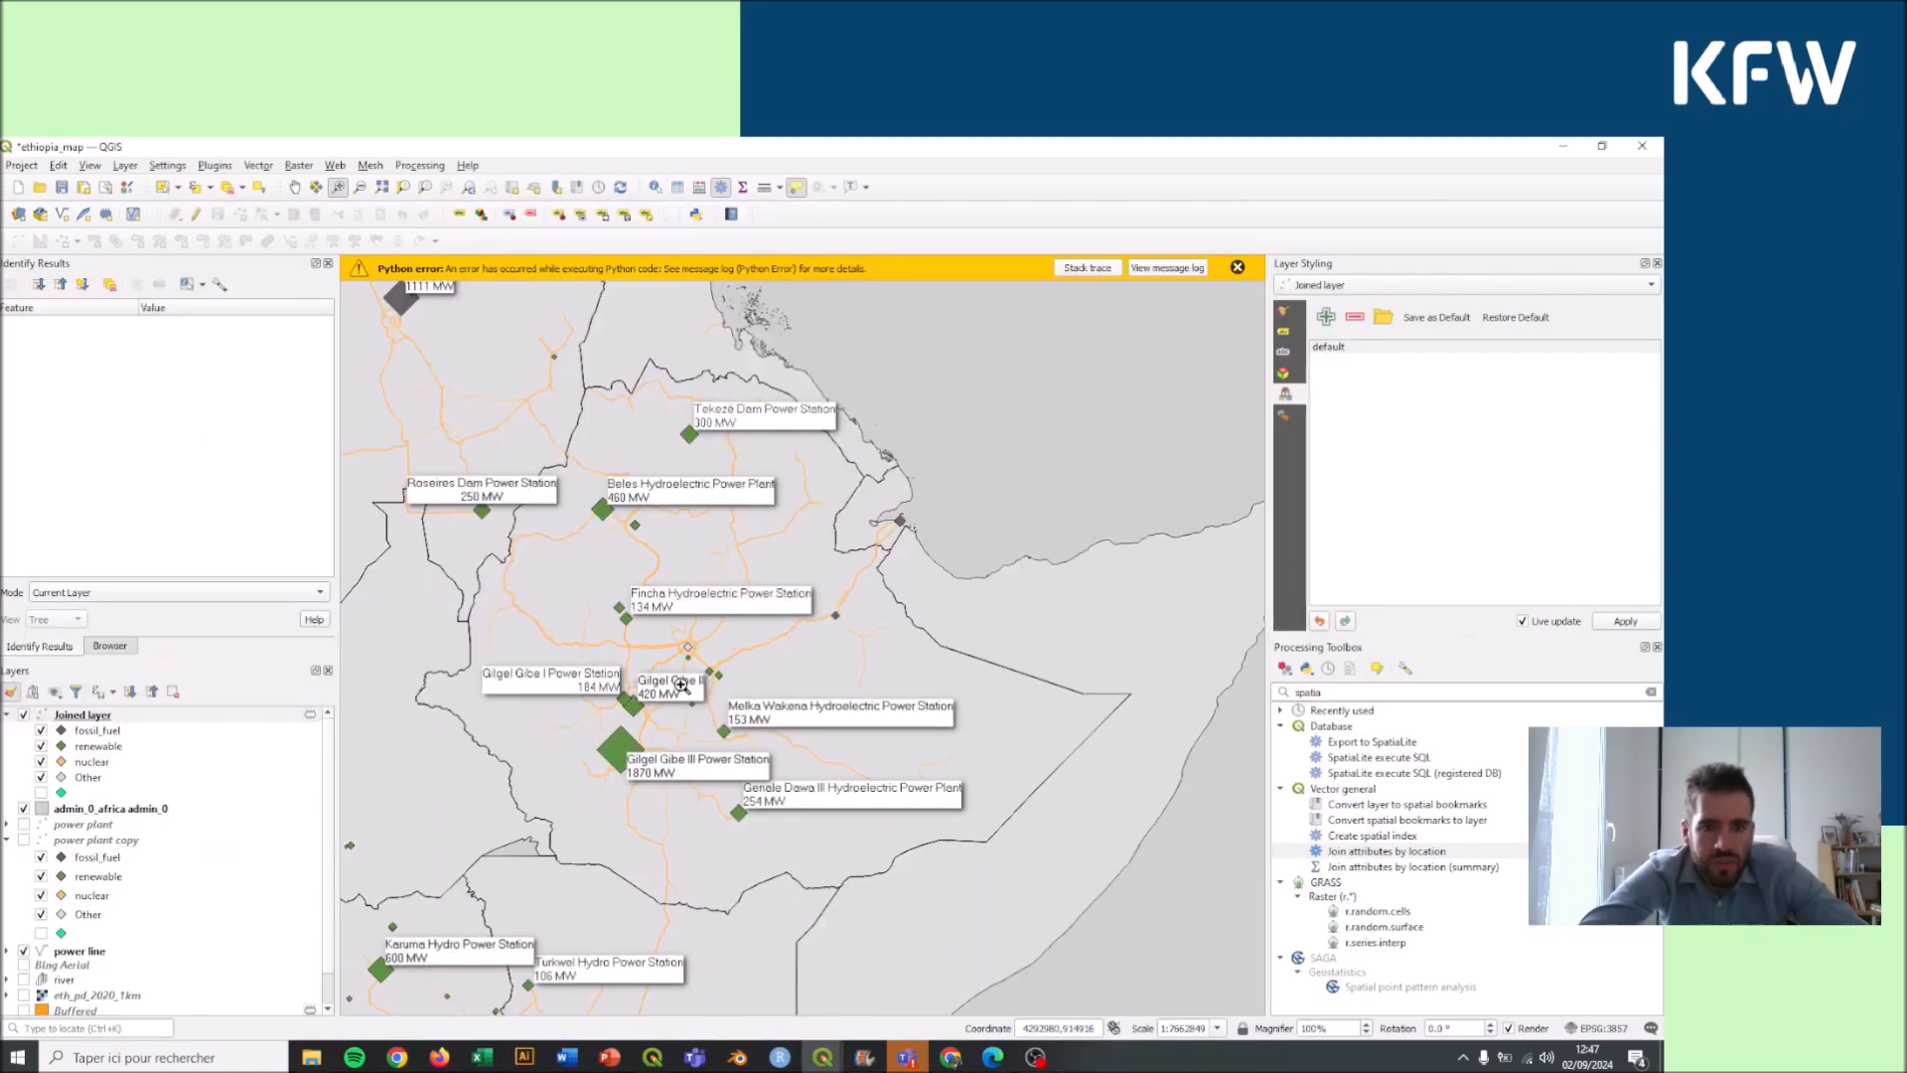
{"action": "mouse_move", "coordinate": [823, 1057]}
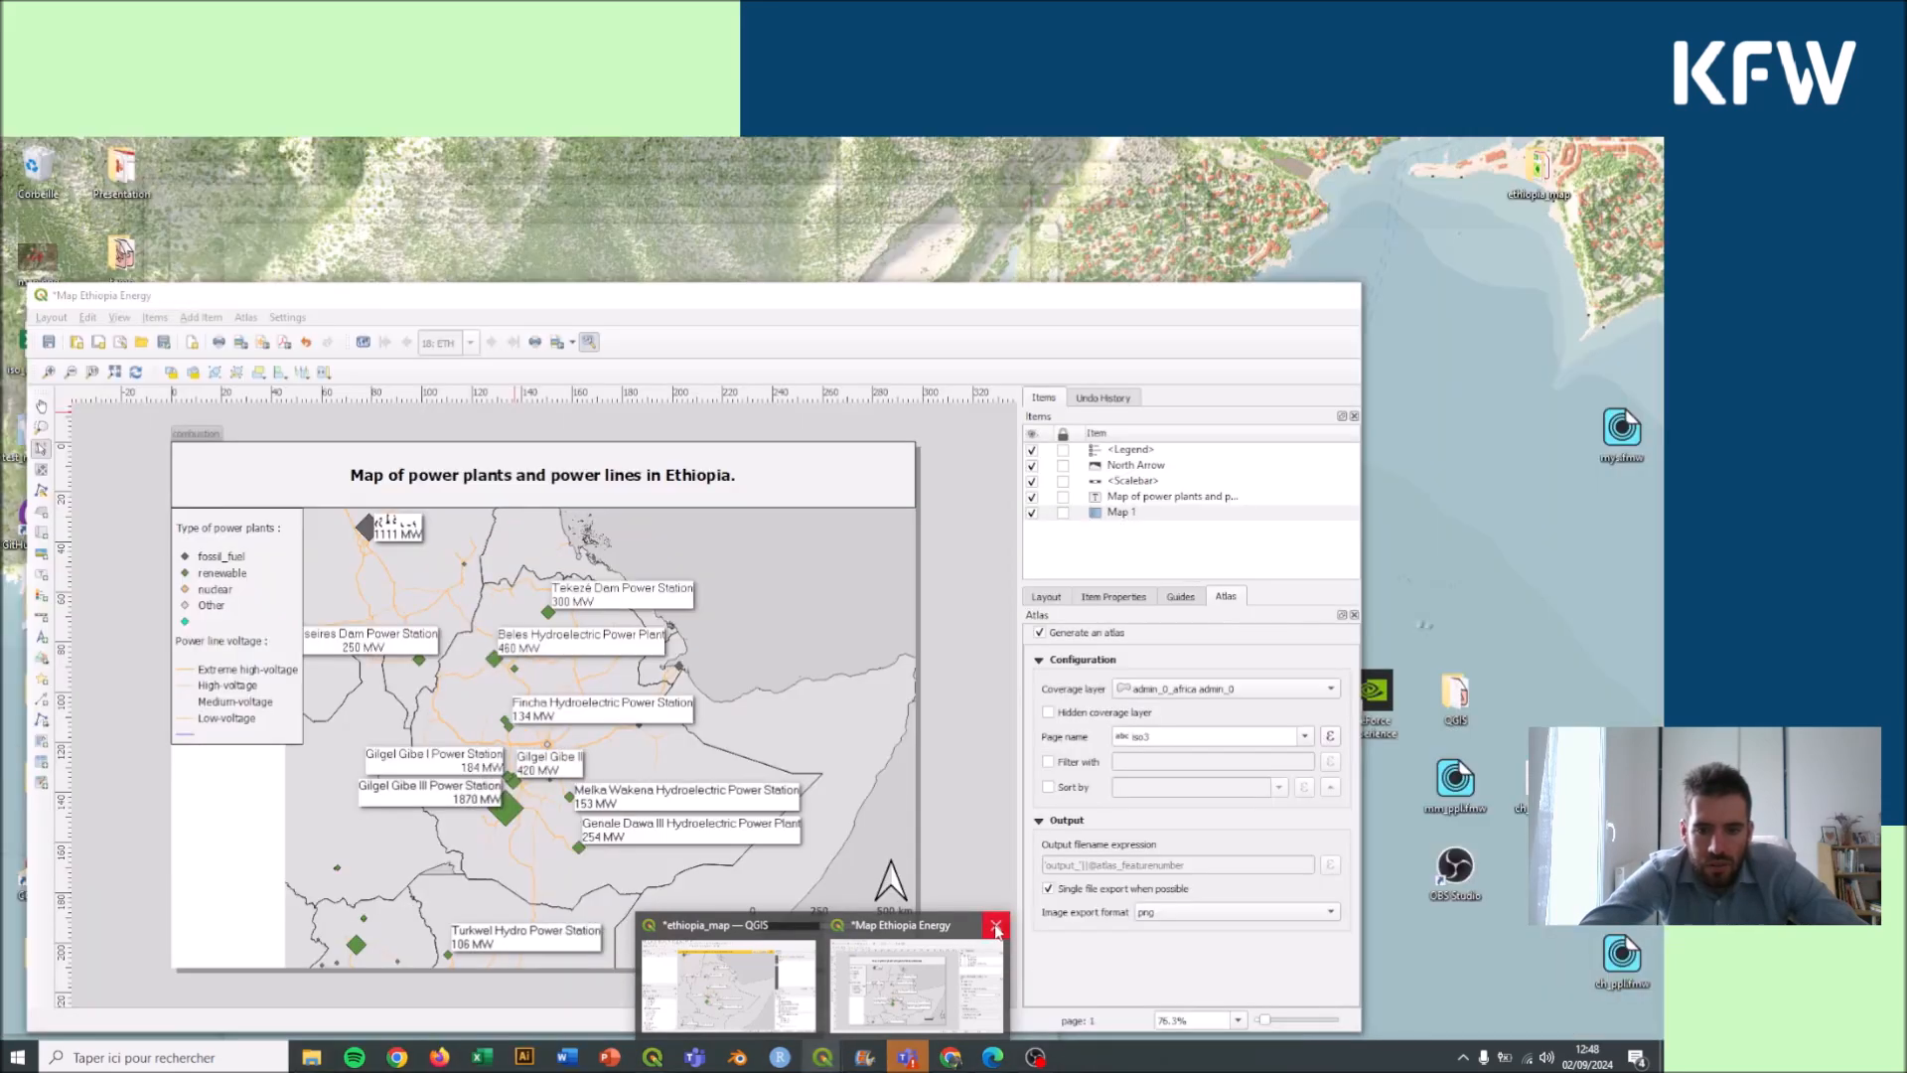
{"action": "left_click", "coordinate": [995, 928]}
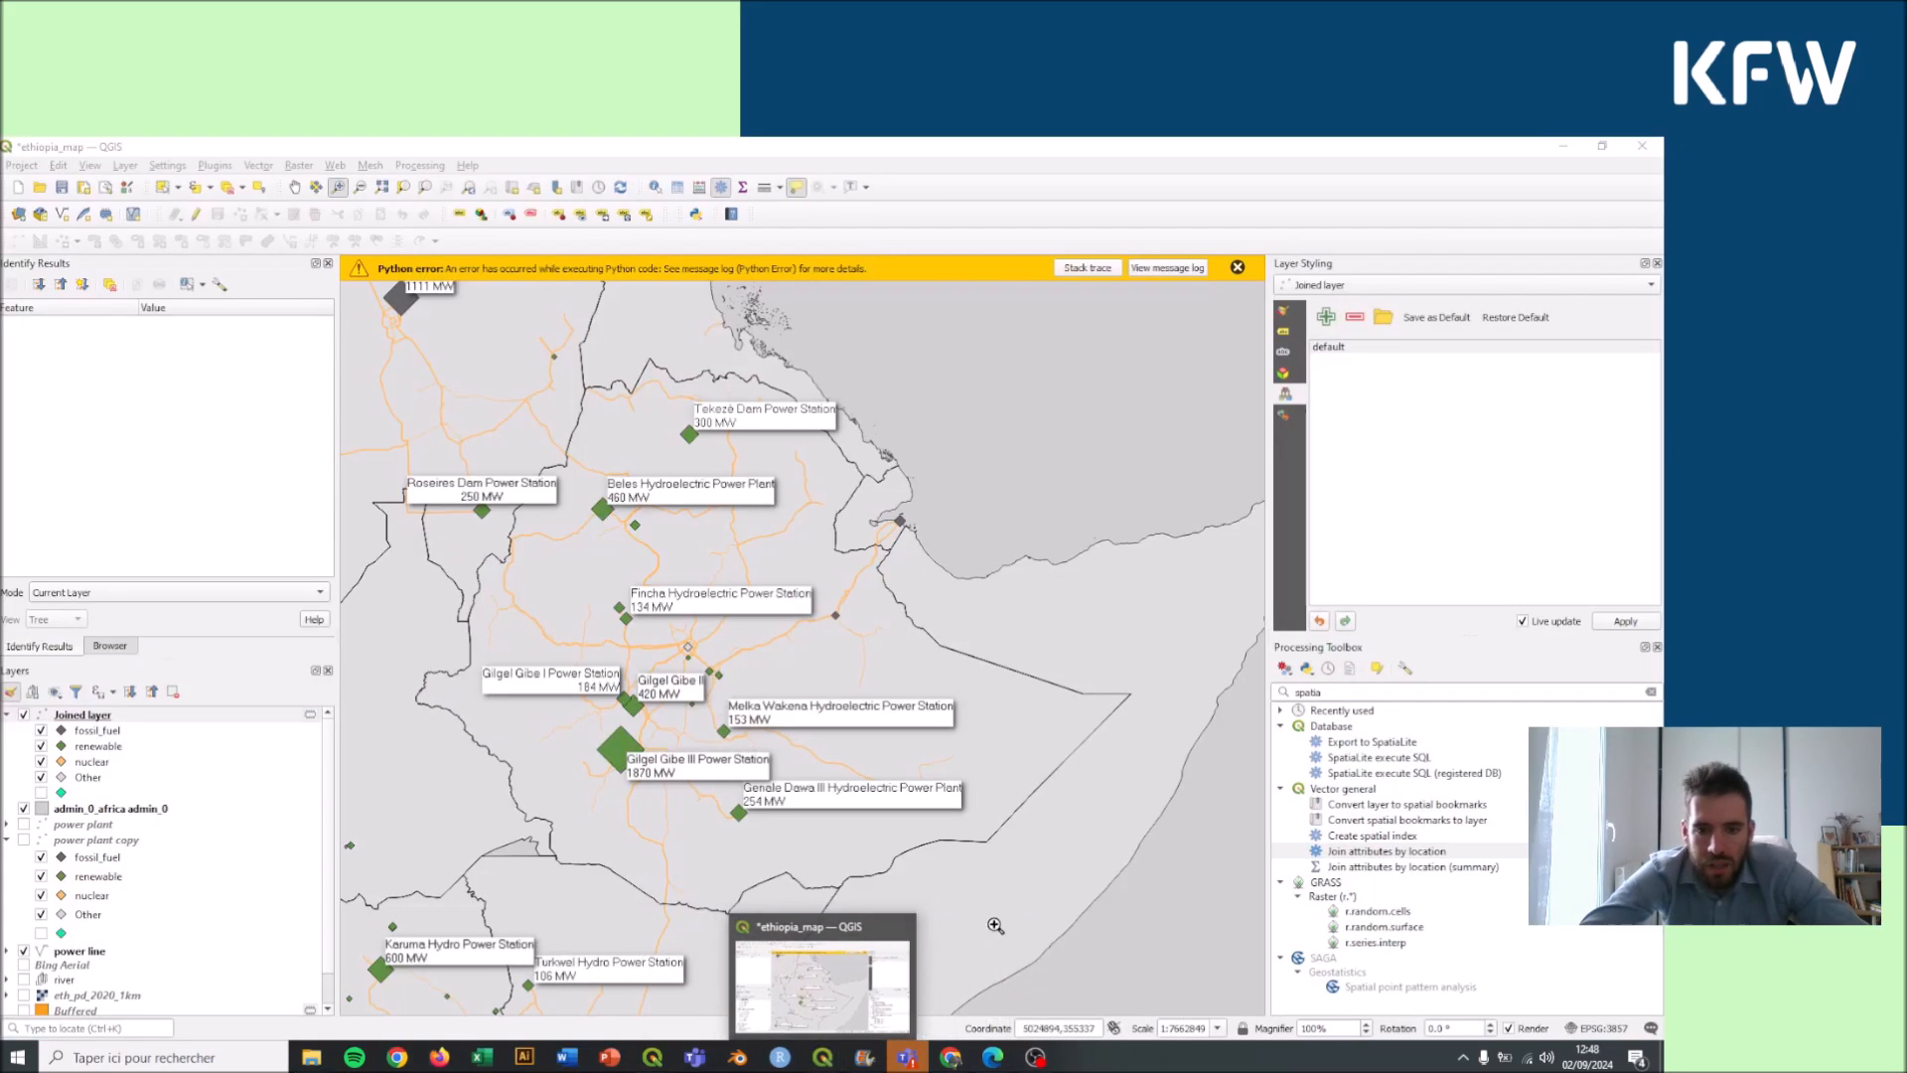
Step: Reopen the Map Ethiopia Energy layout from the Layout Manager to check it, and close both windows again
{"action": "left_click", "coordinate": [20, 166]}
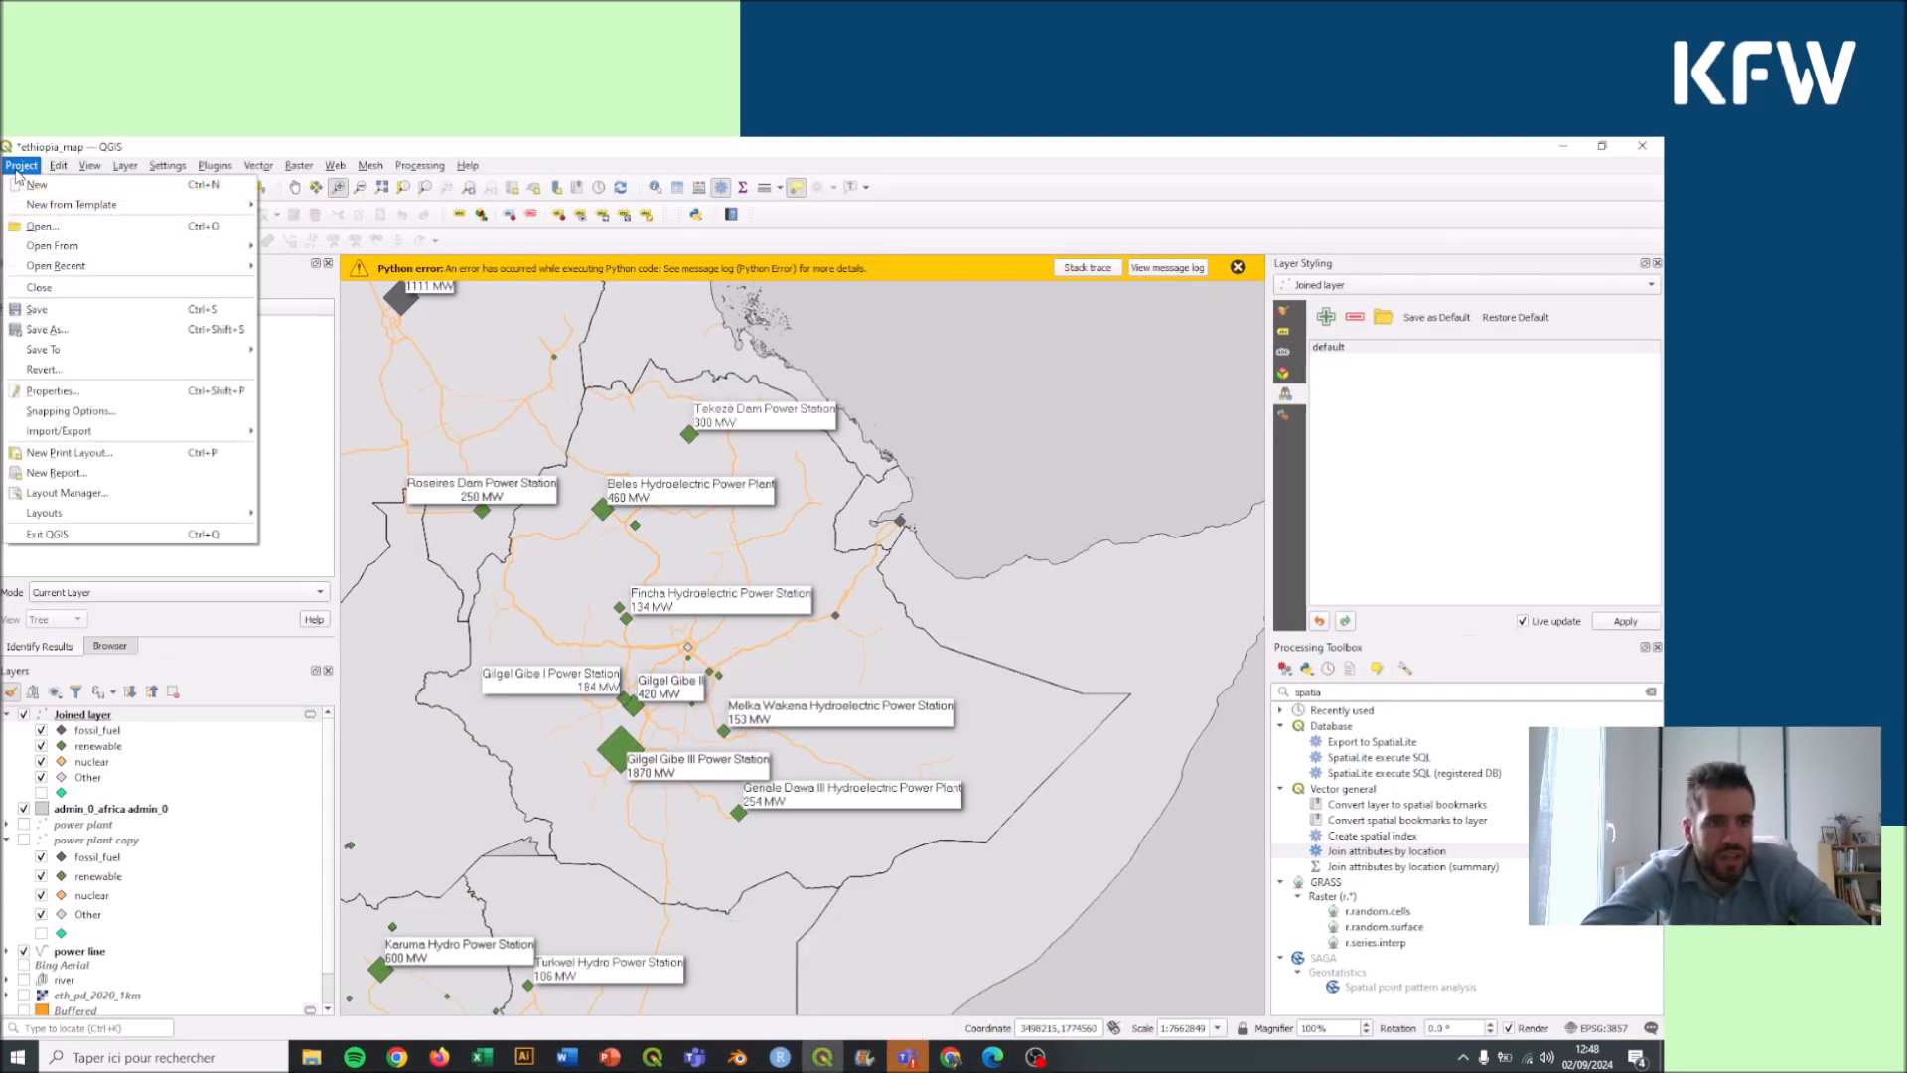
{"action": "left_click", "coordinate": [86, 500]}
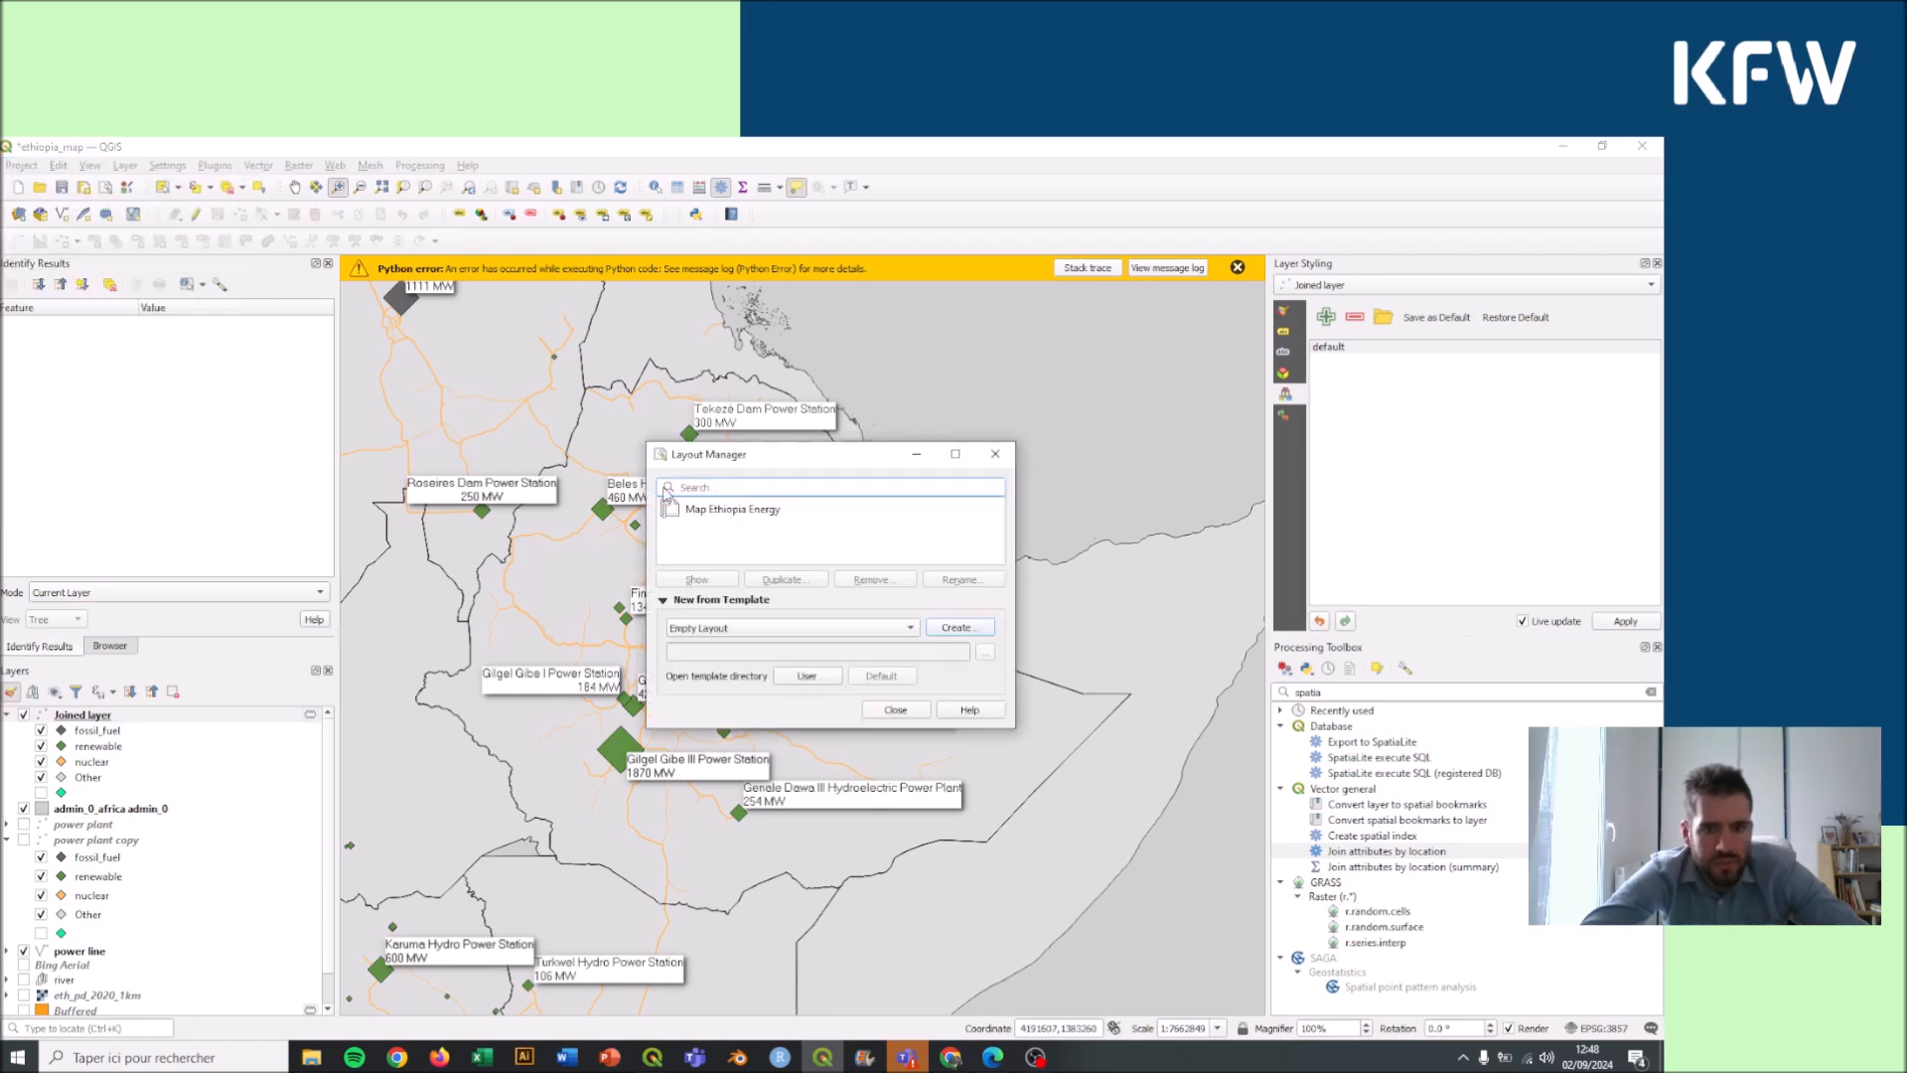
{"action": "left_click", "coordinate": [736, 514]}
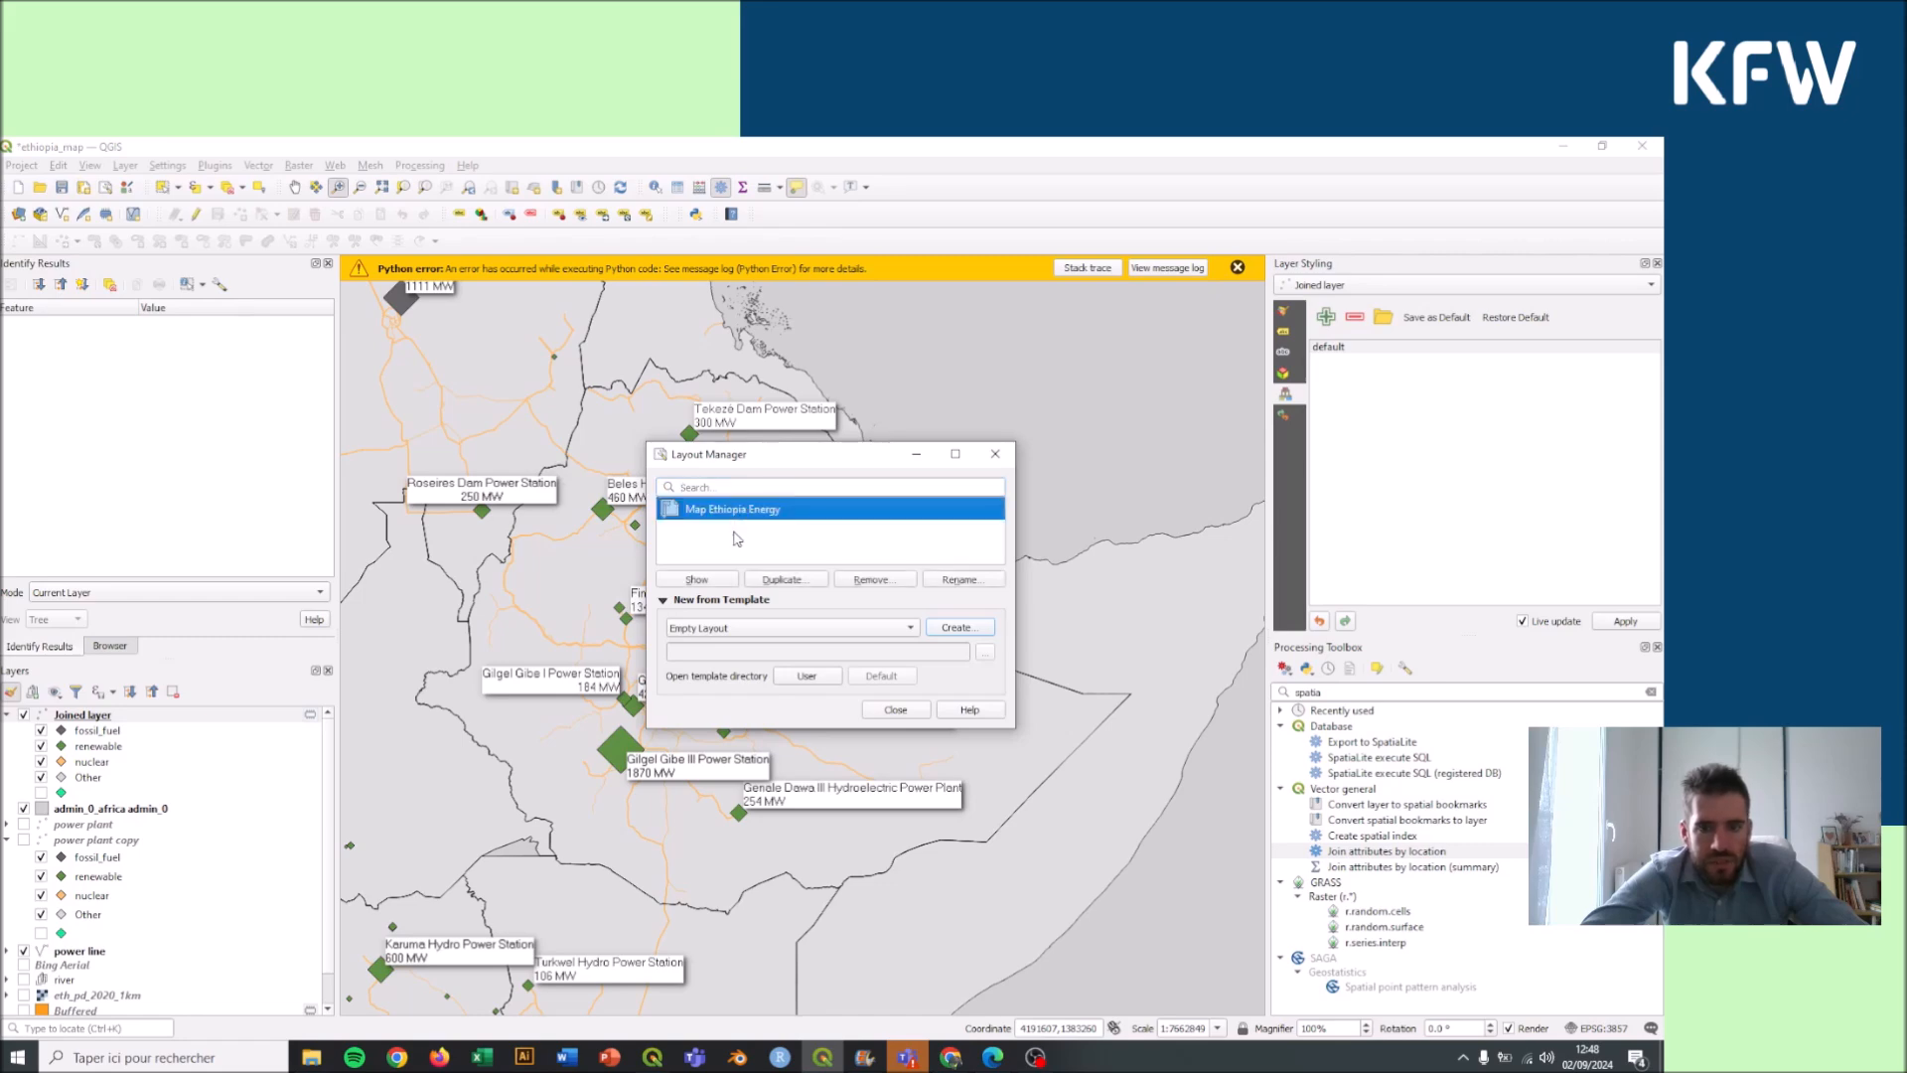
{"action": "double_click", "coordinate": [754, 512]}
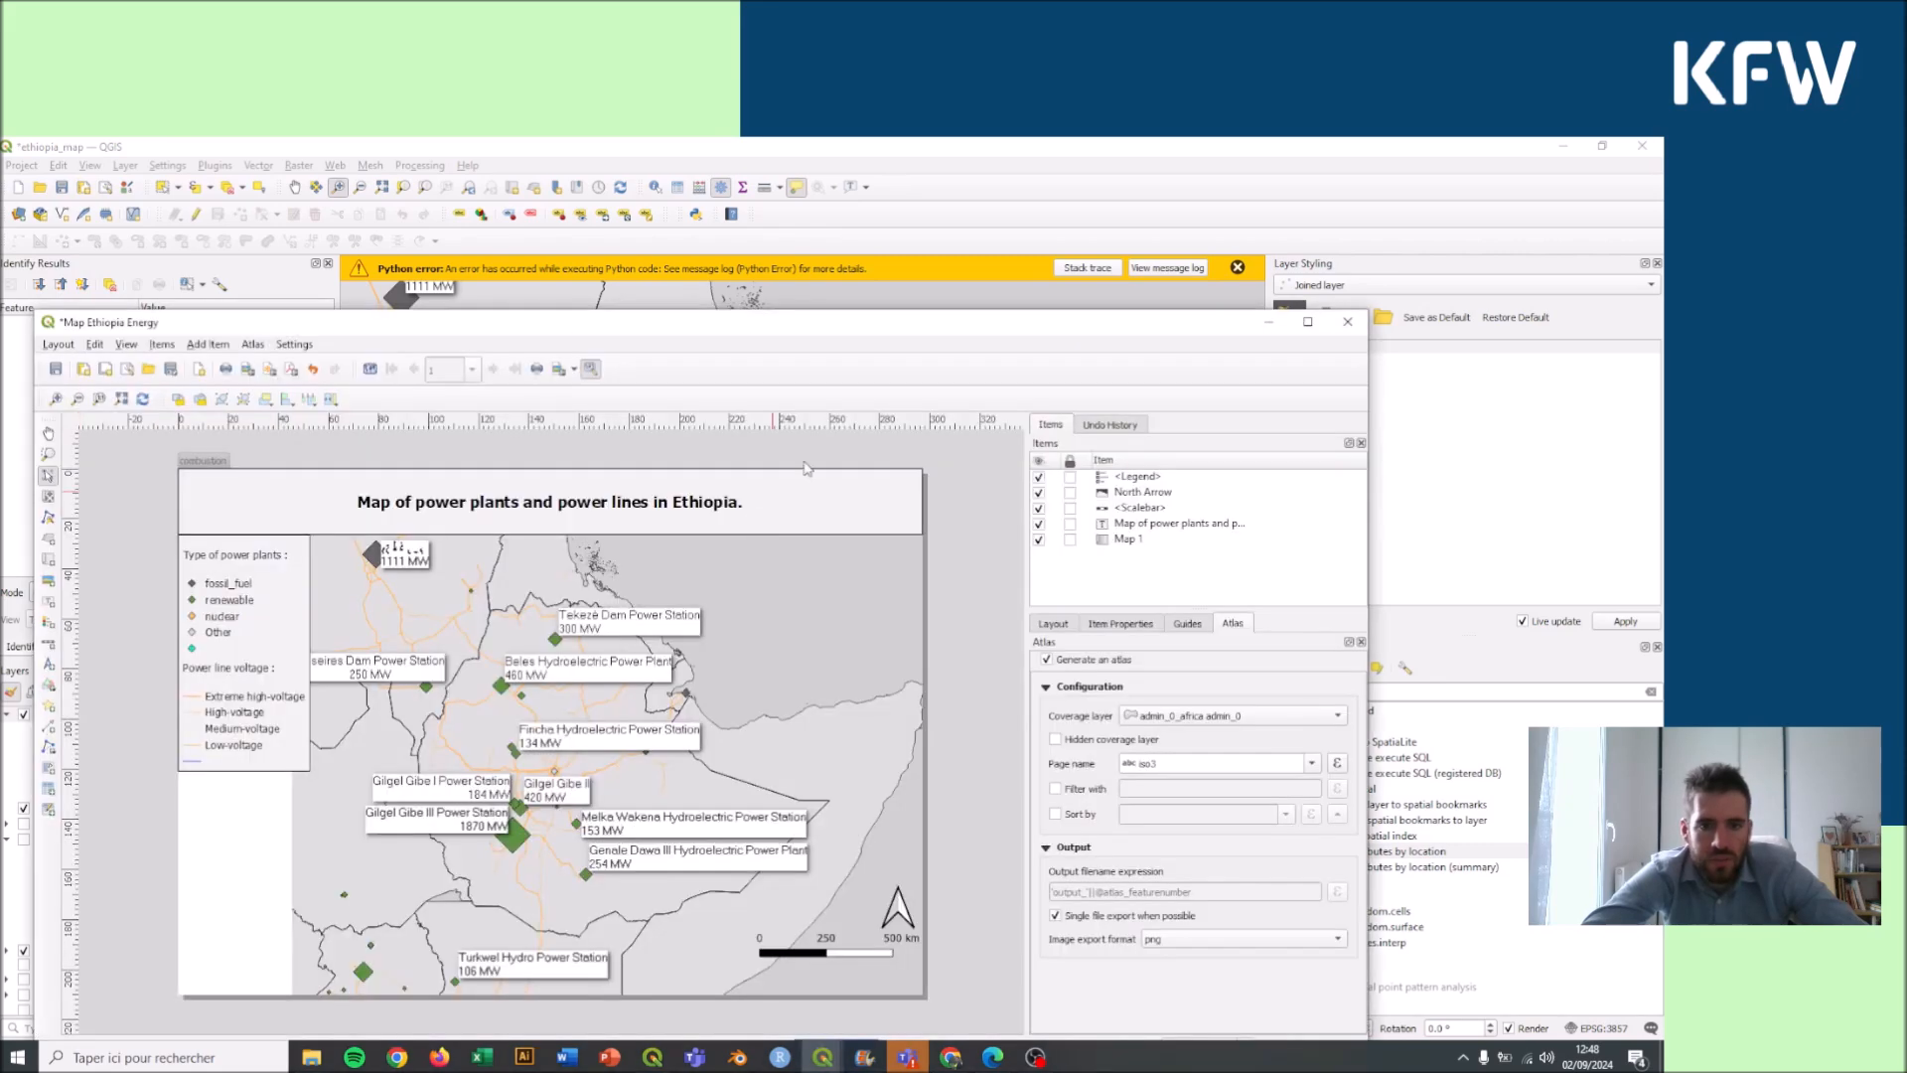
{"action": "left_click_drag", "start_coordinate": [974, 334], "coordinate": [709, 271]}
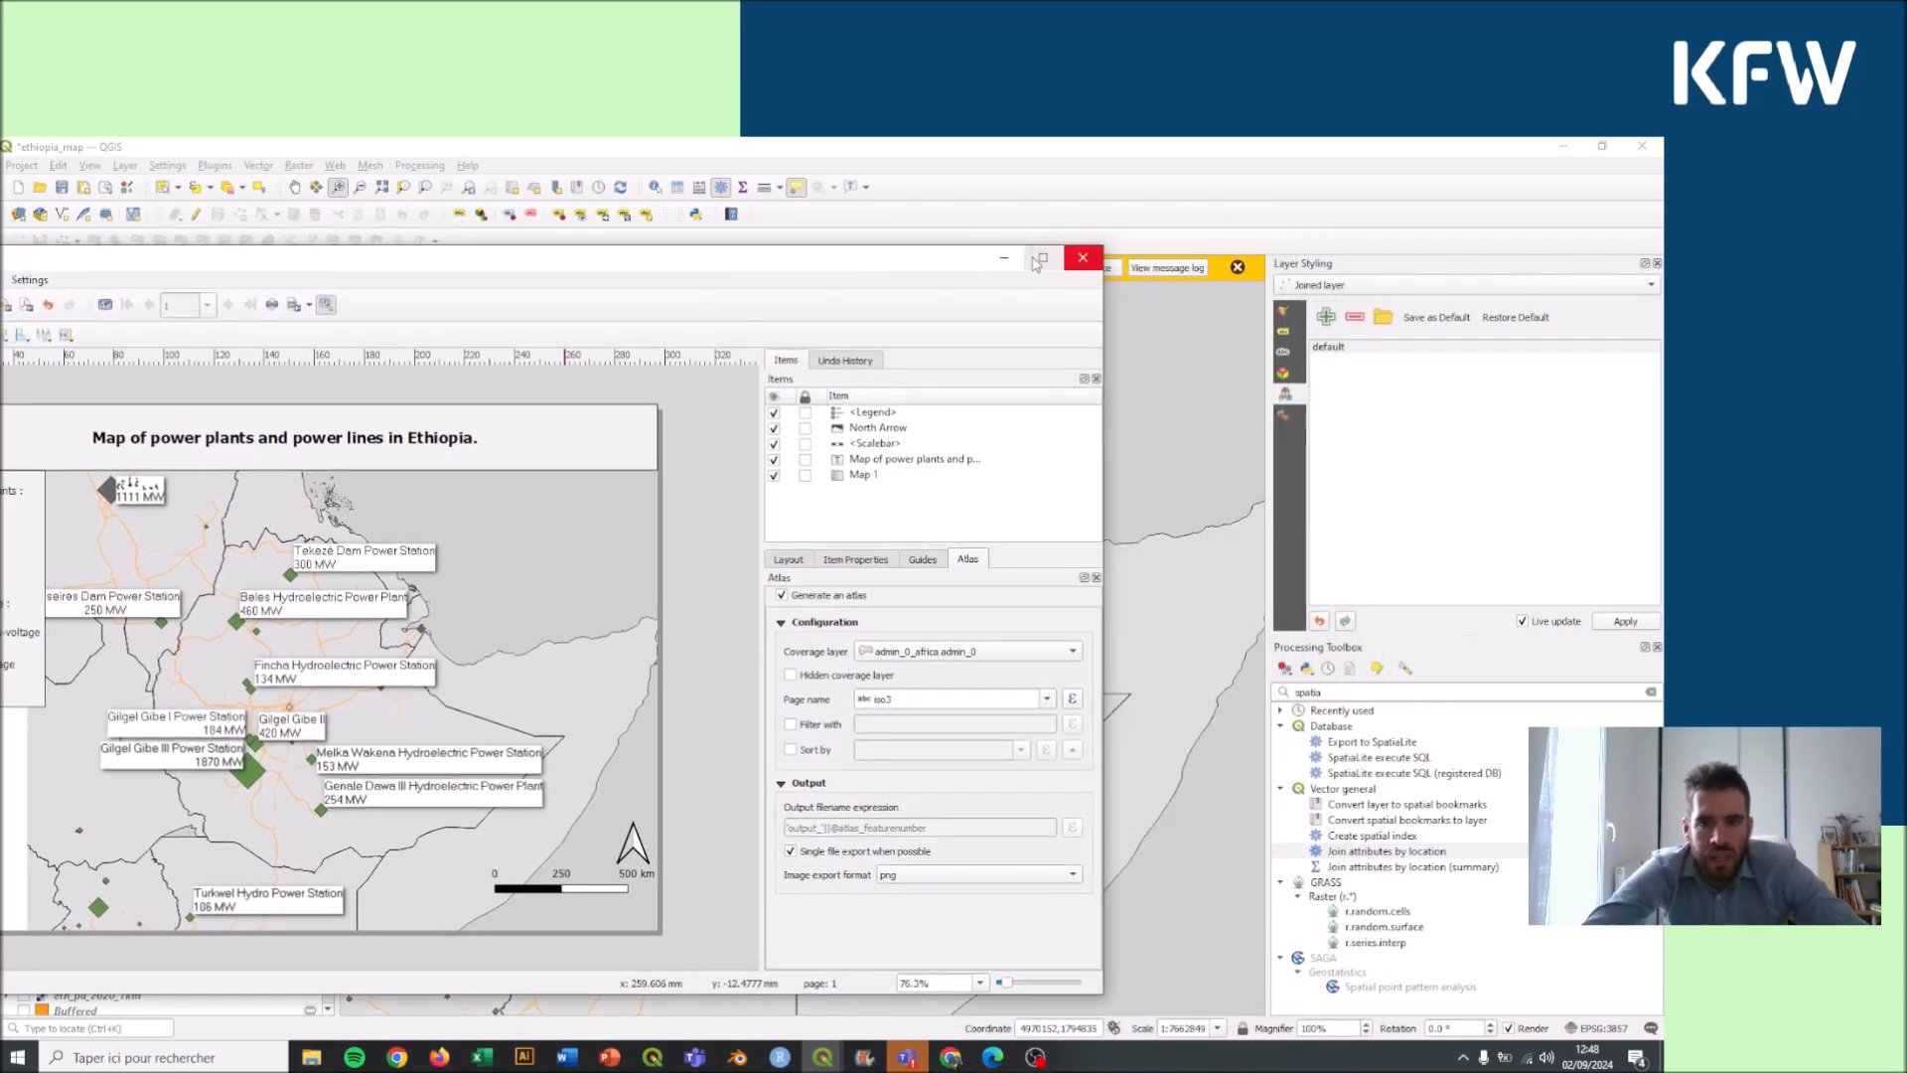
{"action": "left_click_drag", "start_coordinate": [911, 267], "coordinate": [1106, 241]}
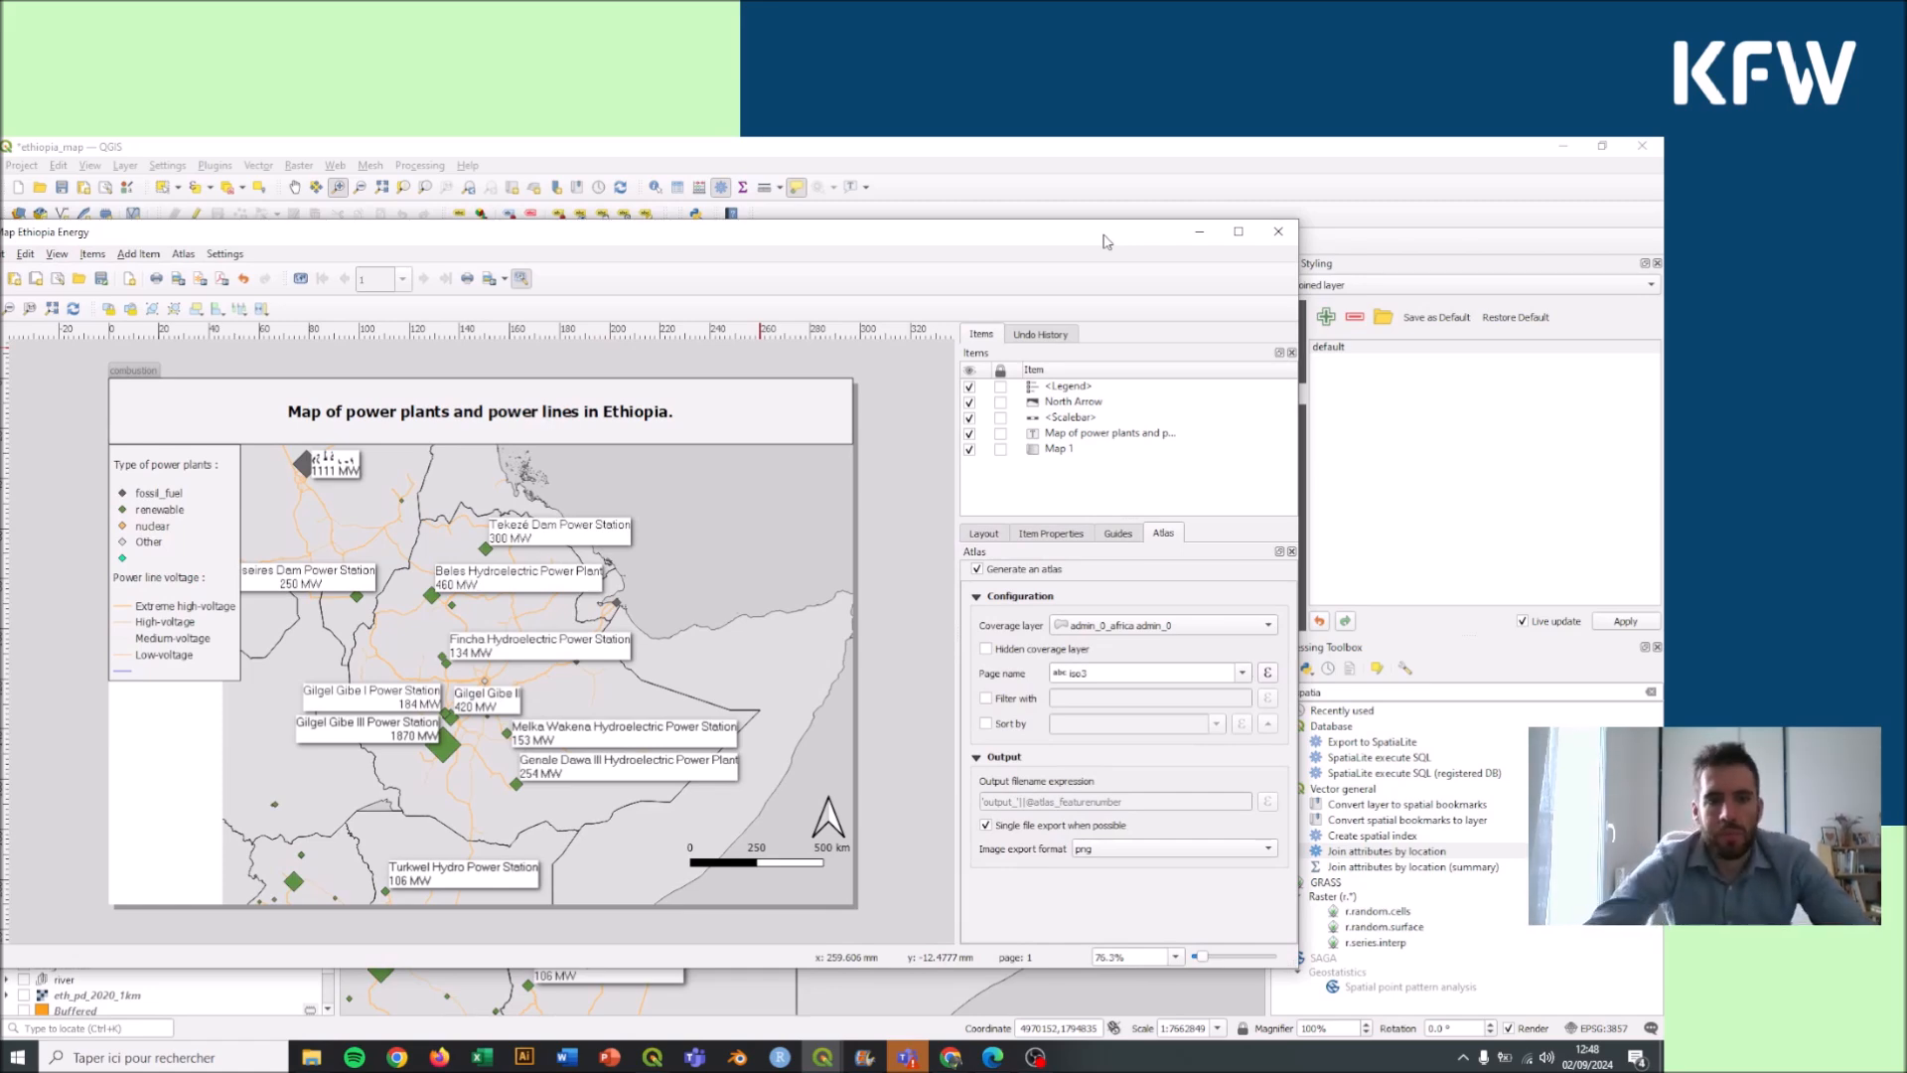
{"action": "left_click_drag", "start_coordinate": [1106, 242], "coordinate": [896, 266]}
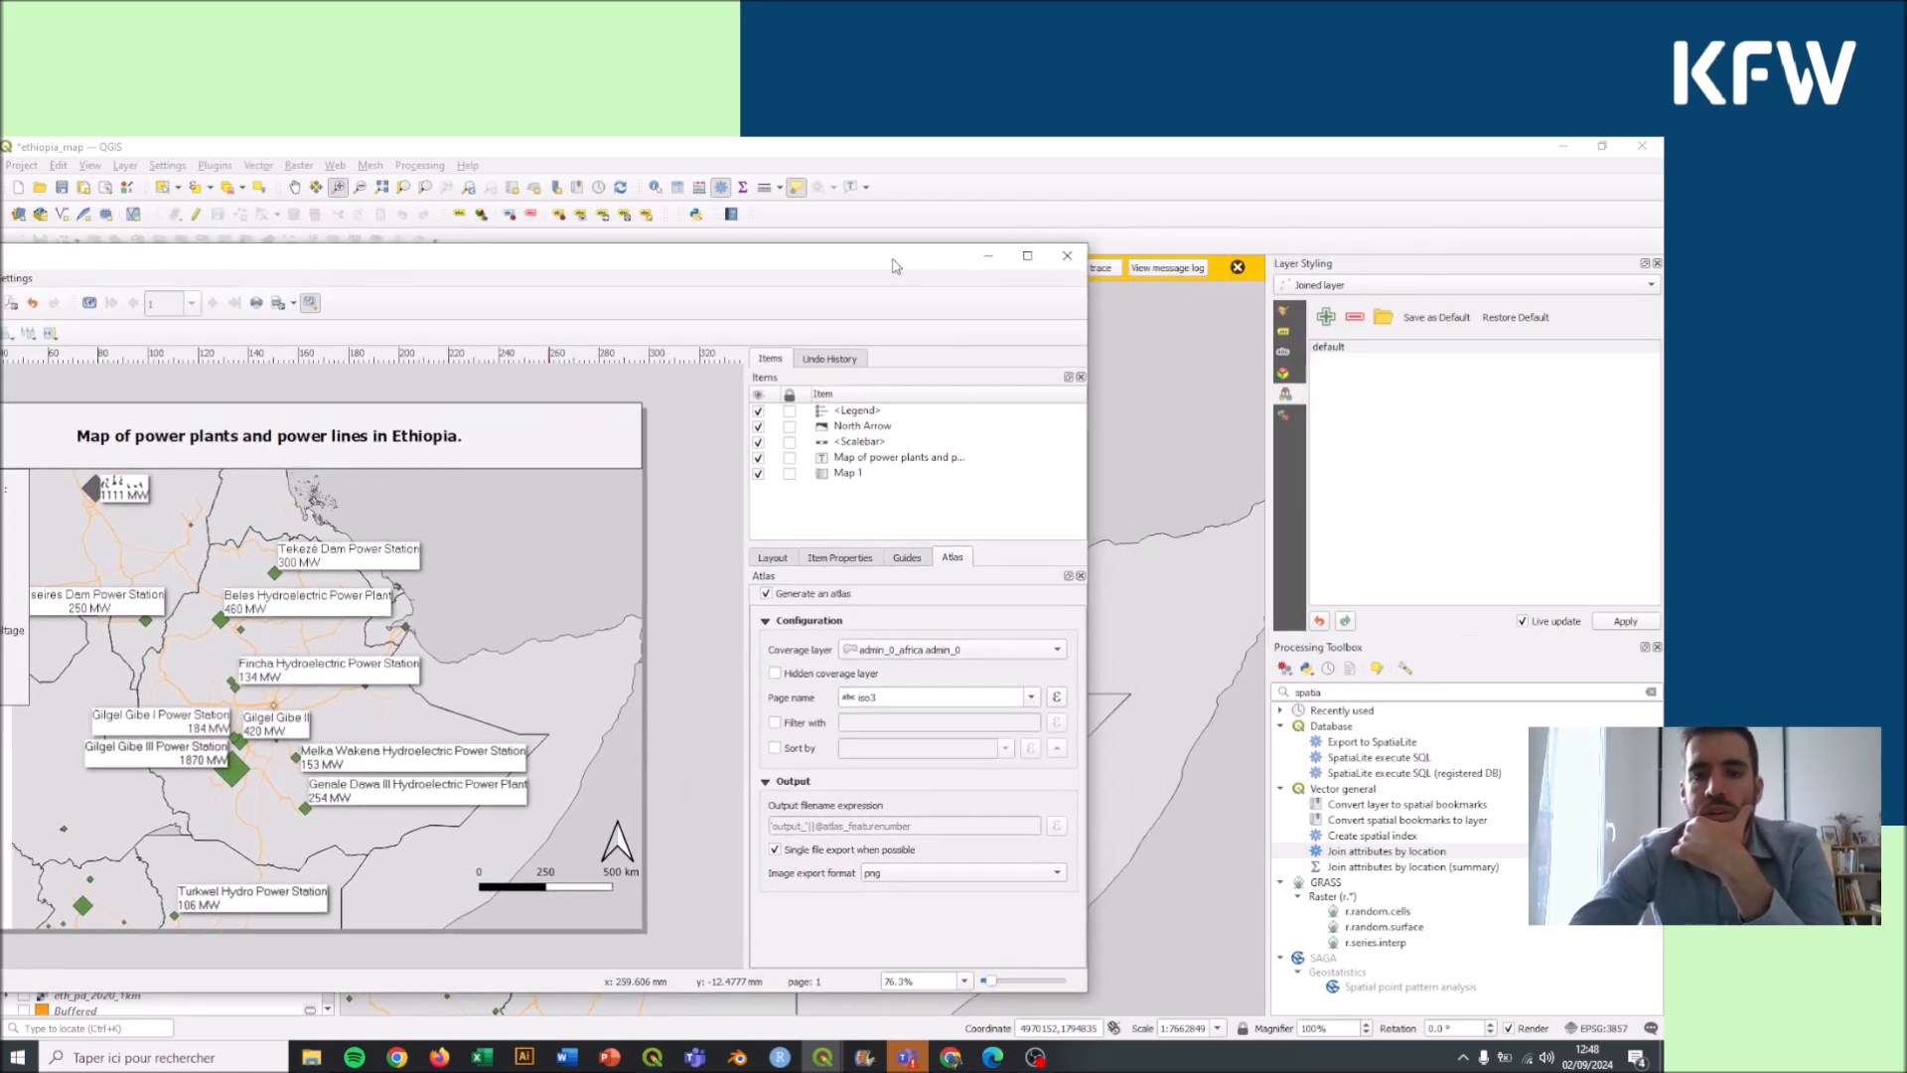
{"action": "left_click", "coordinate": [1065, 256]}
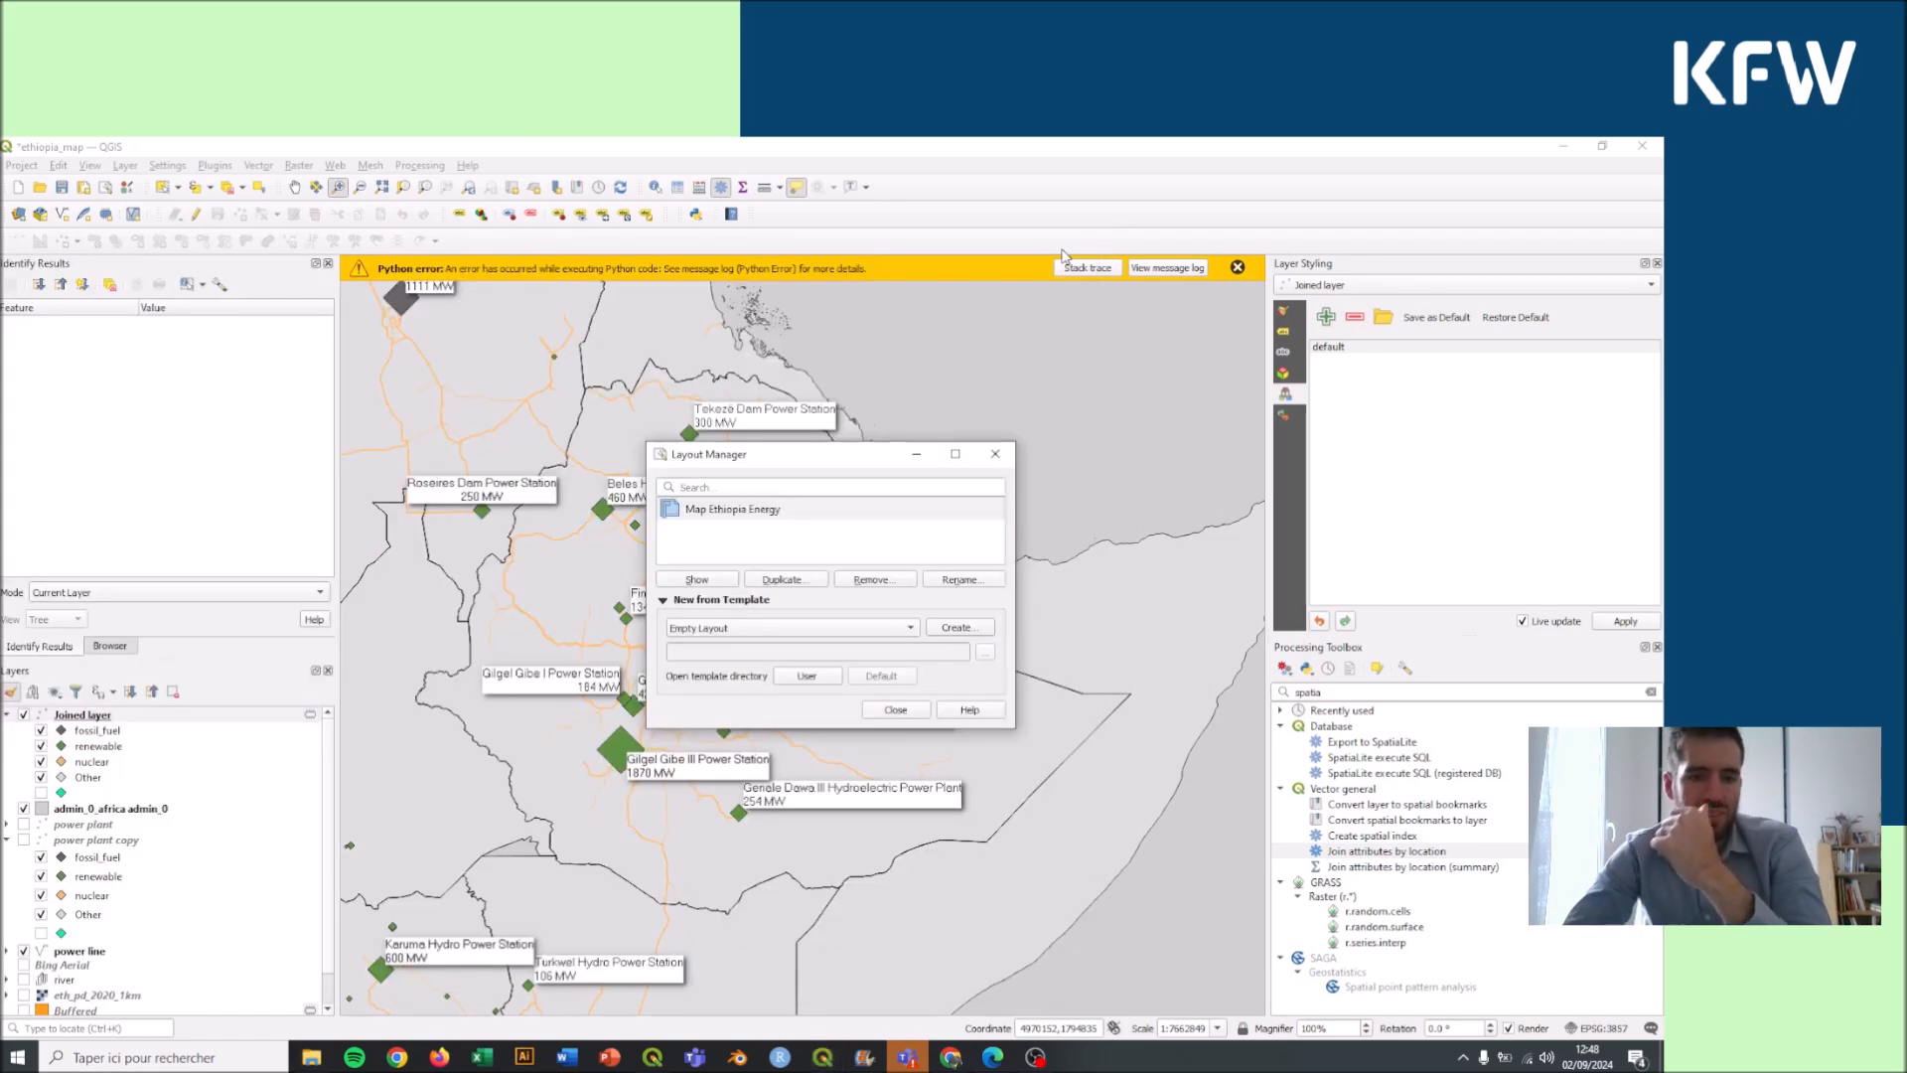
{"action": "left_click", "coordinate": [996, 456]}
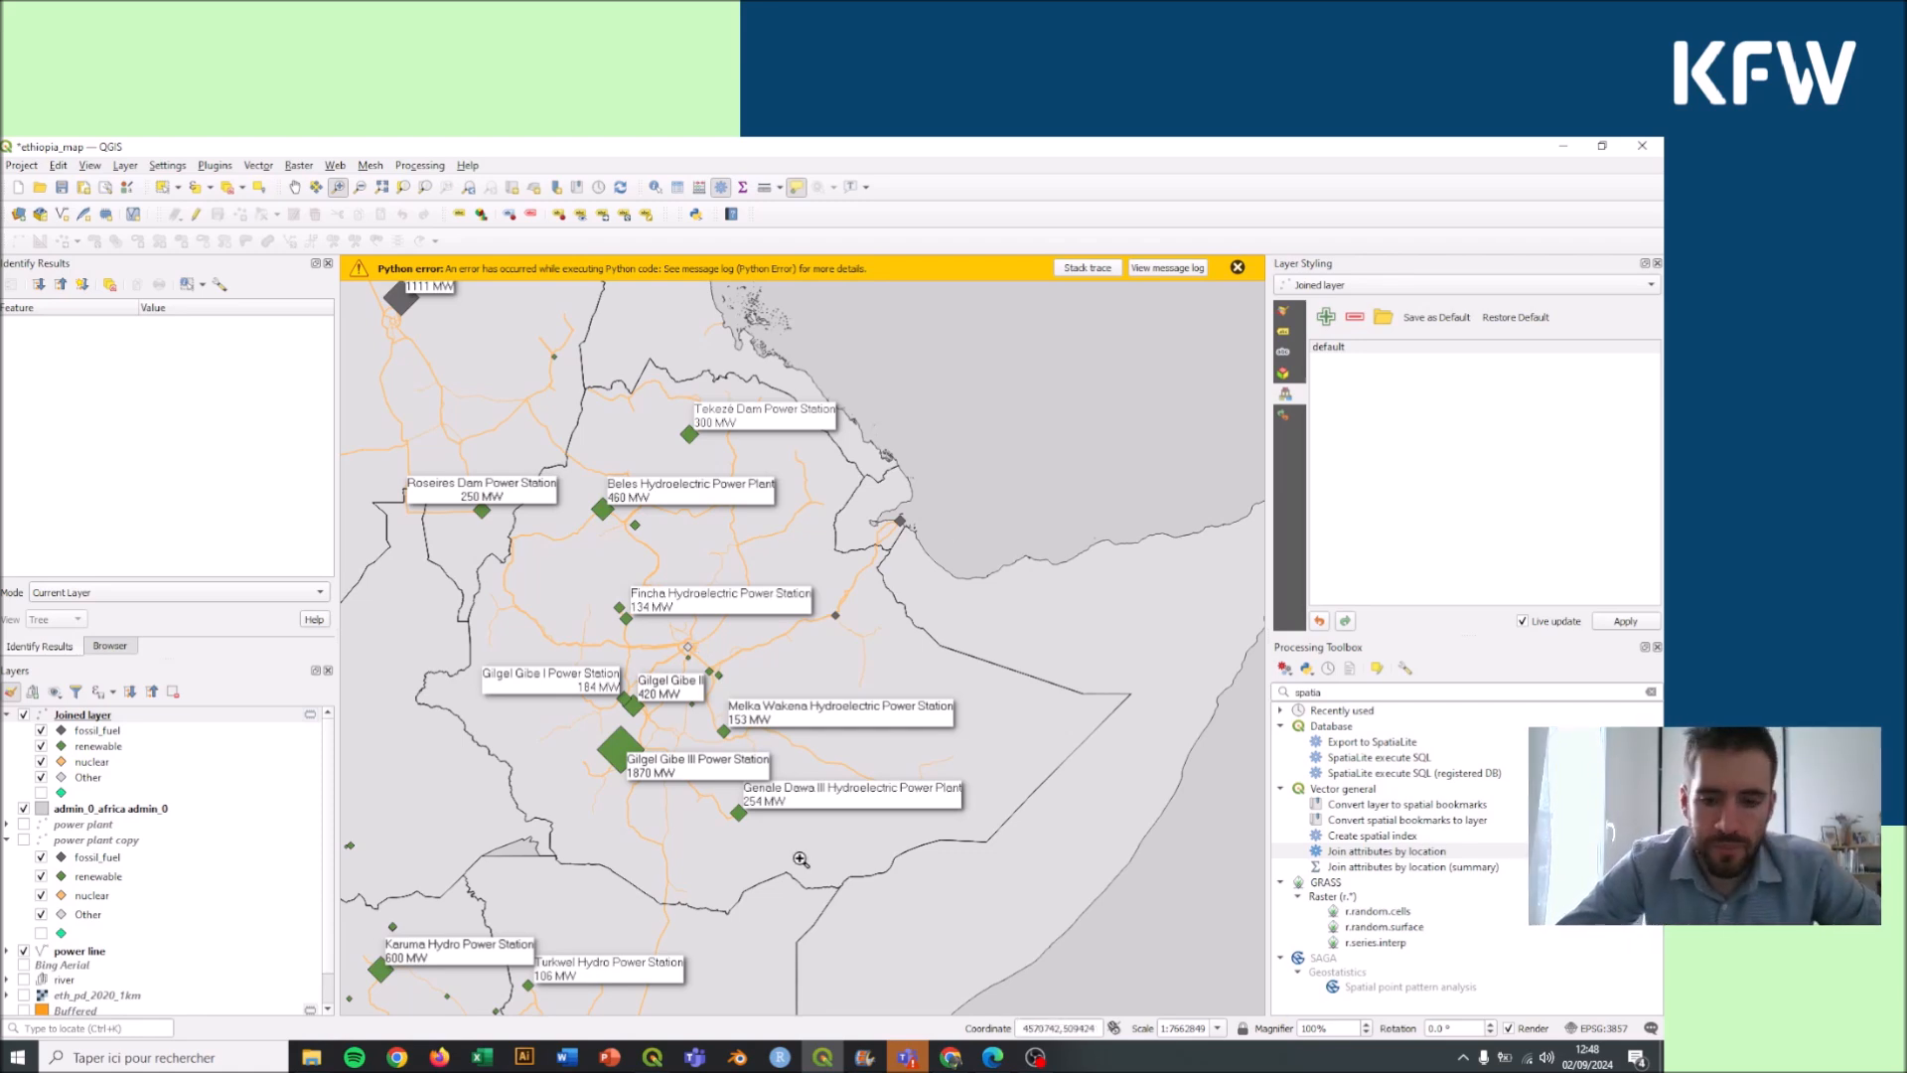
{"action": "mouse_move", "coordinate": [1035, 1057]}
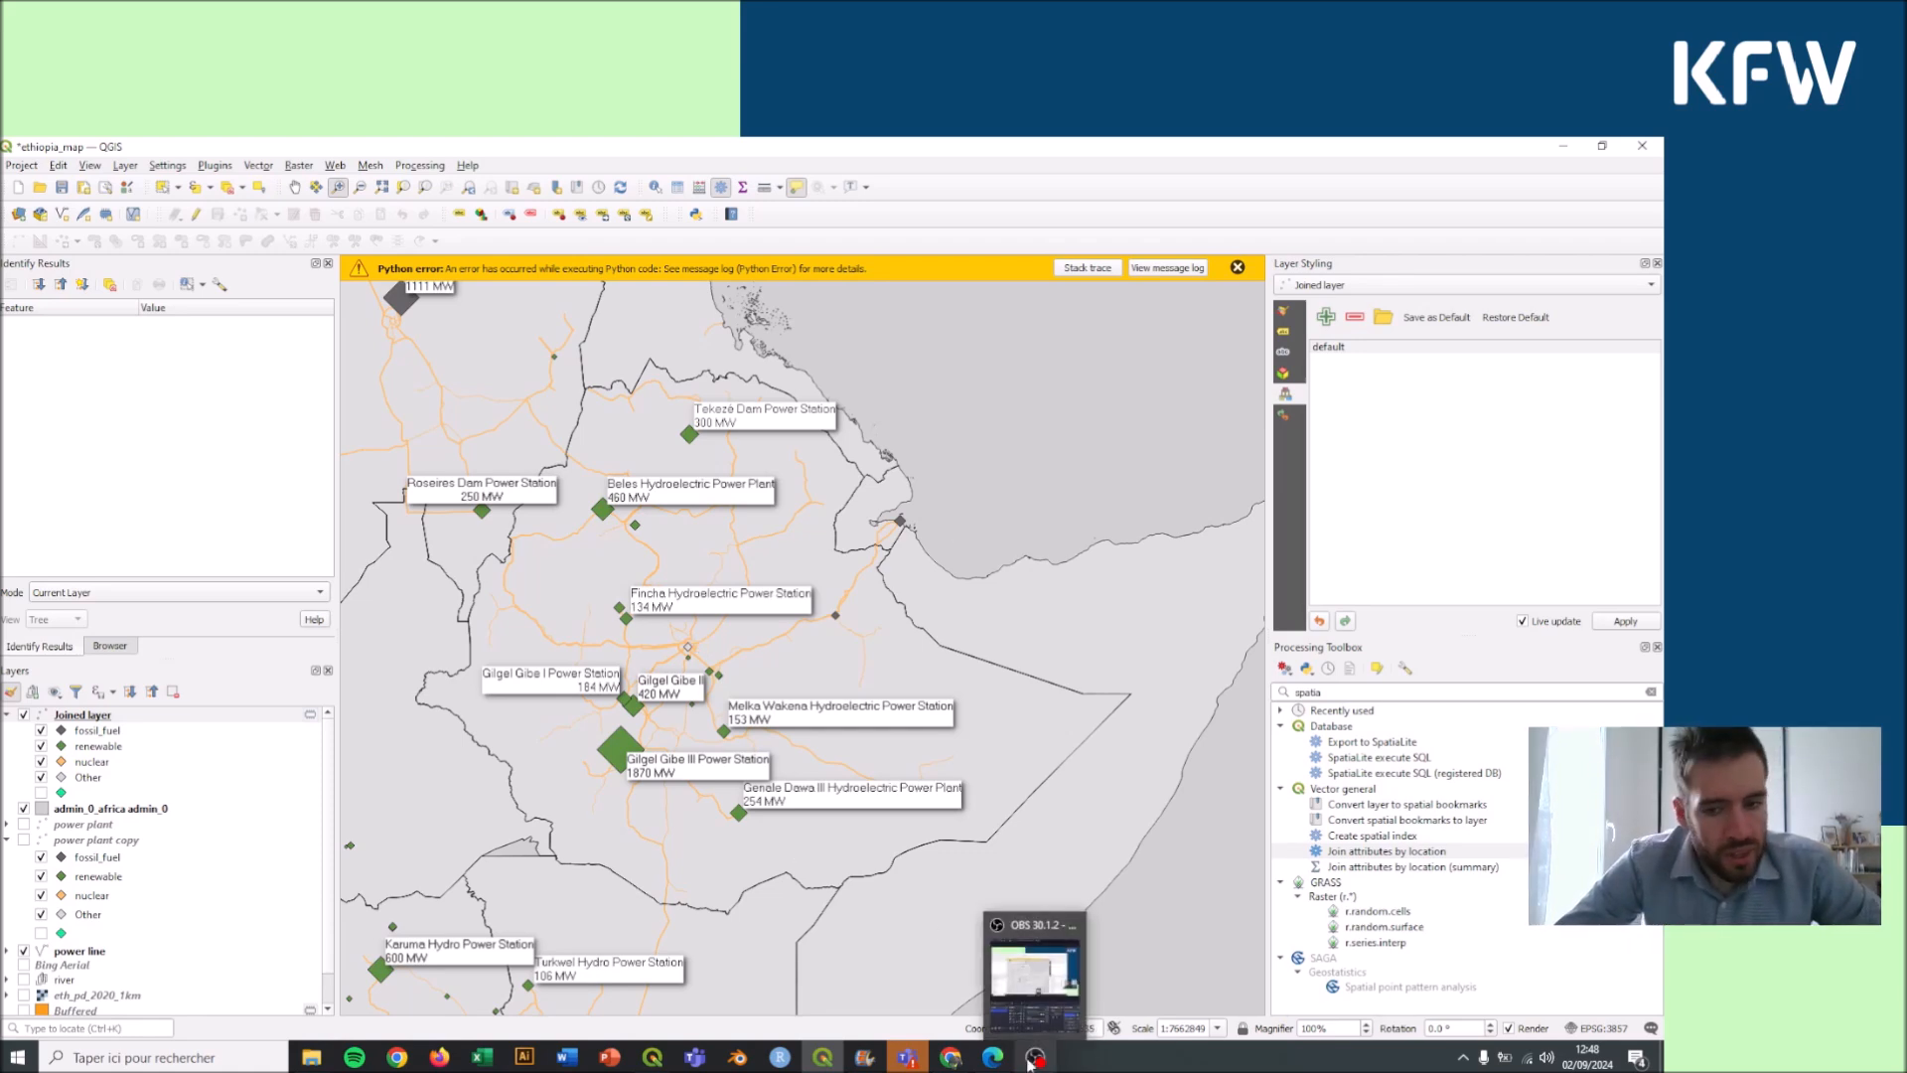
{"action": "left_click", "coordinate": [1031, 990]}
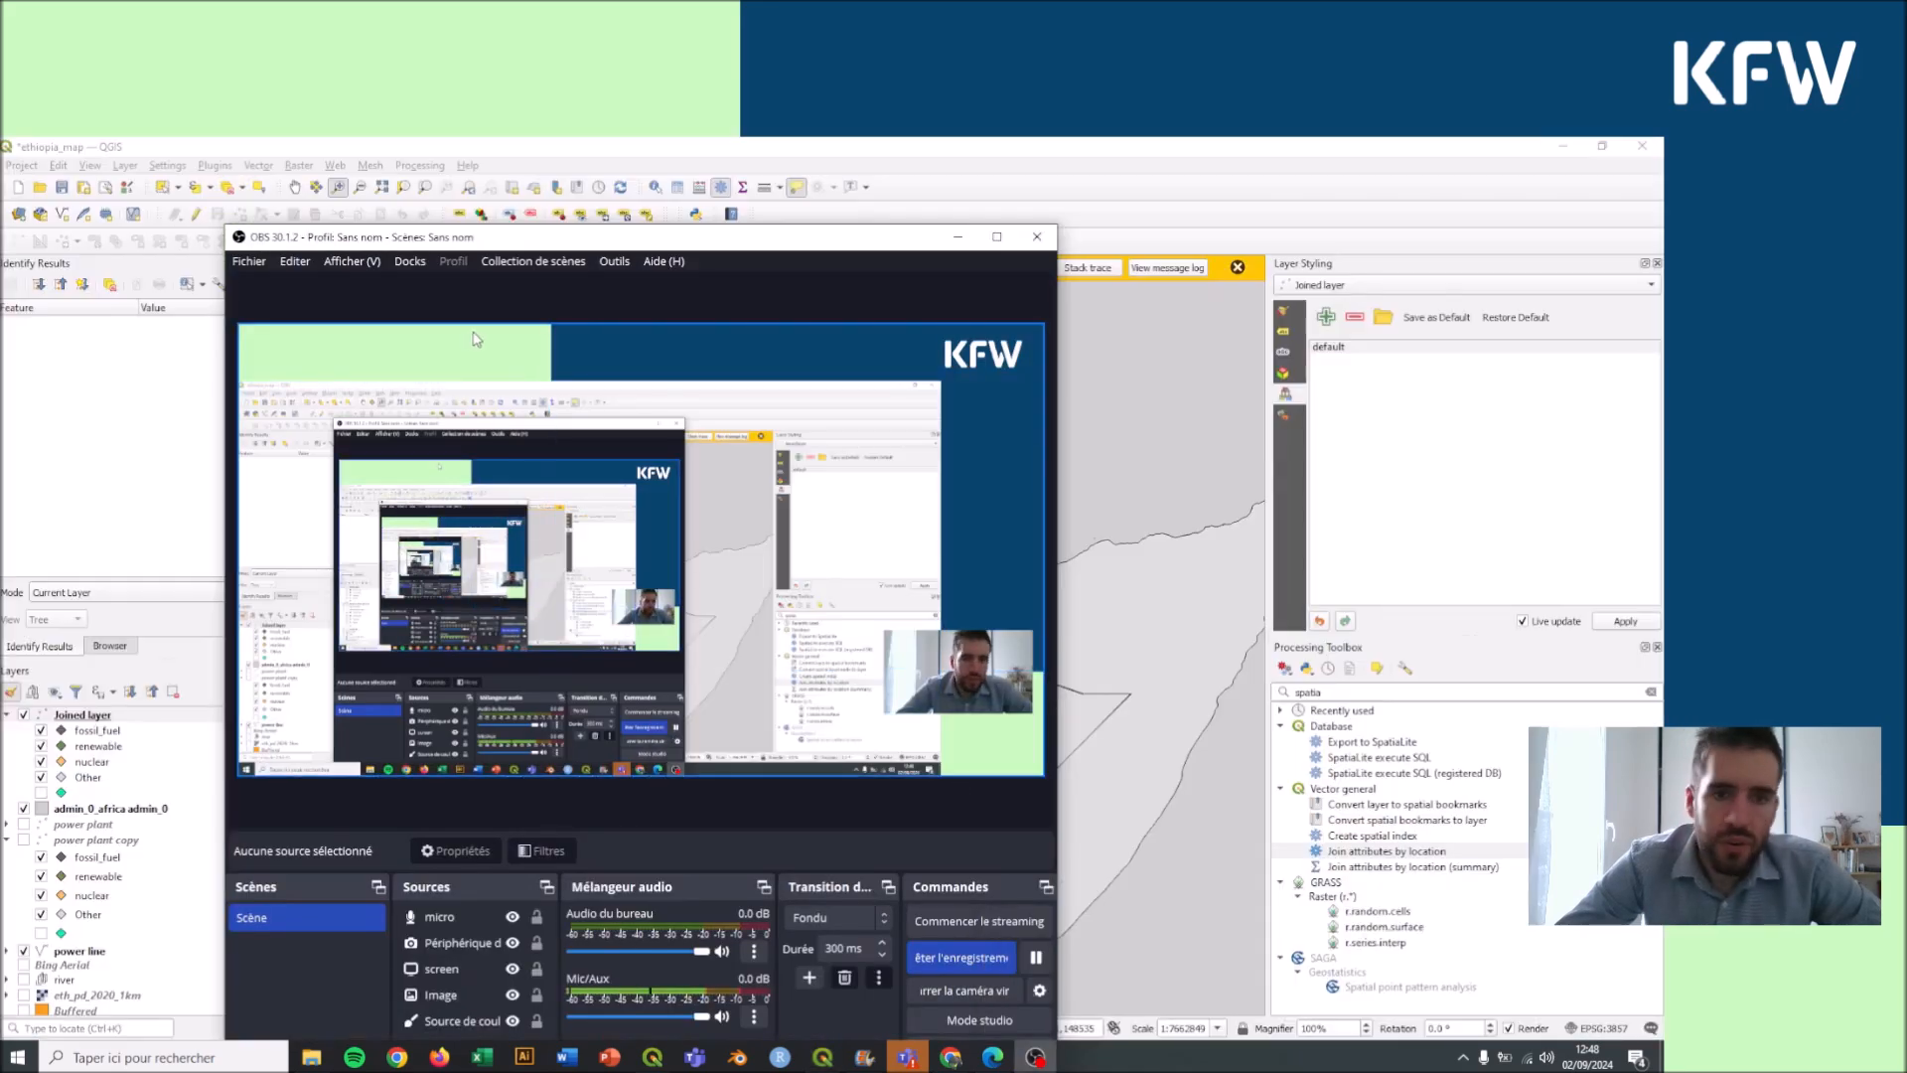
{"action": "left_click", "coordinate": [951, 235]}
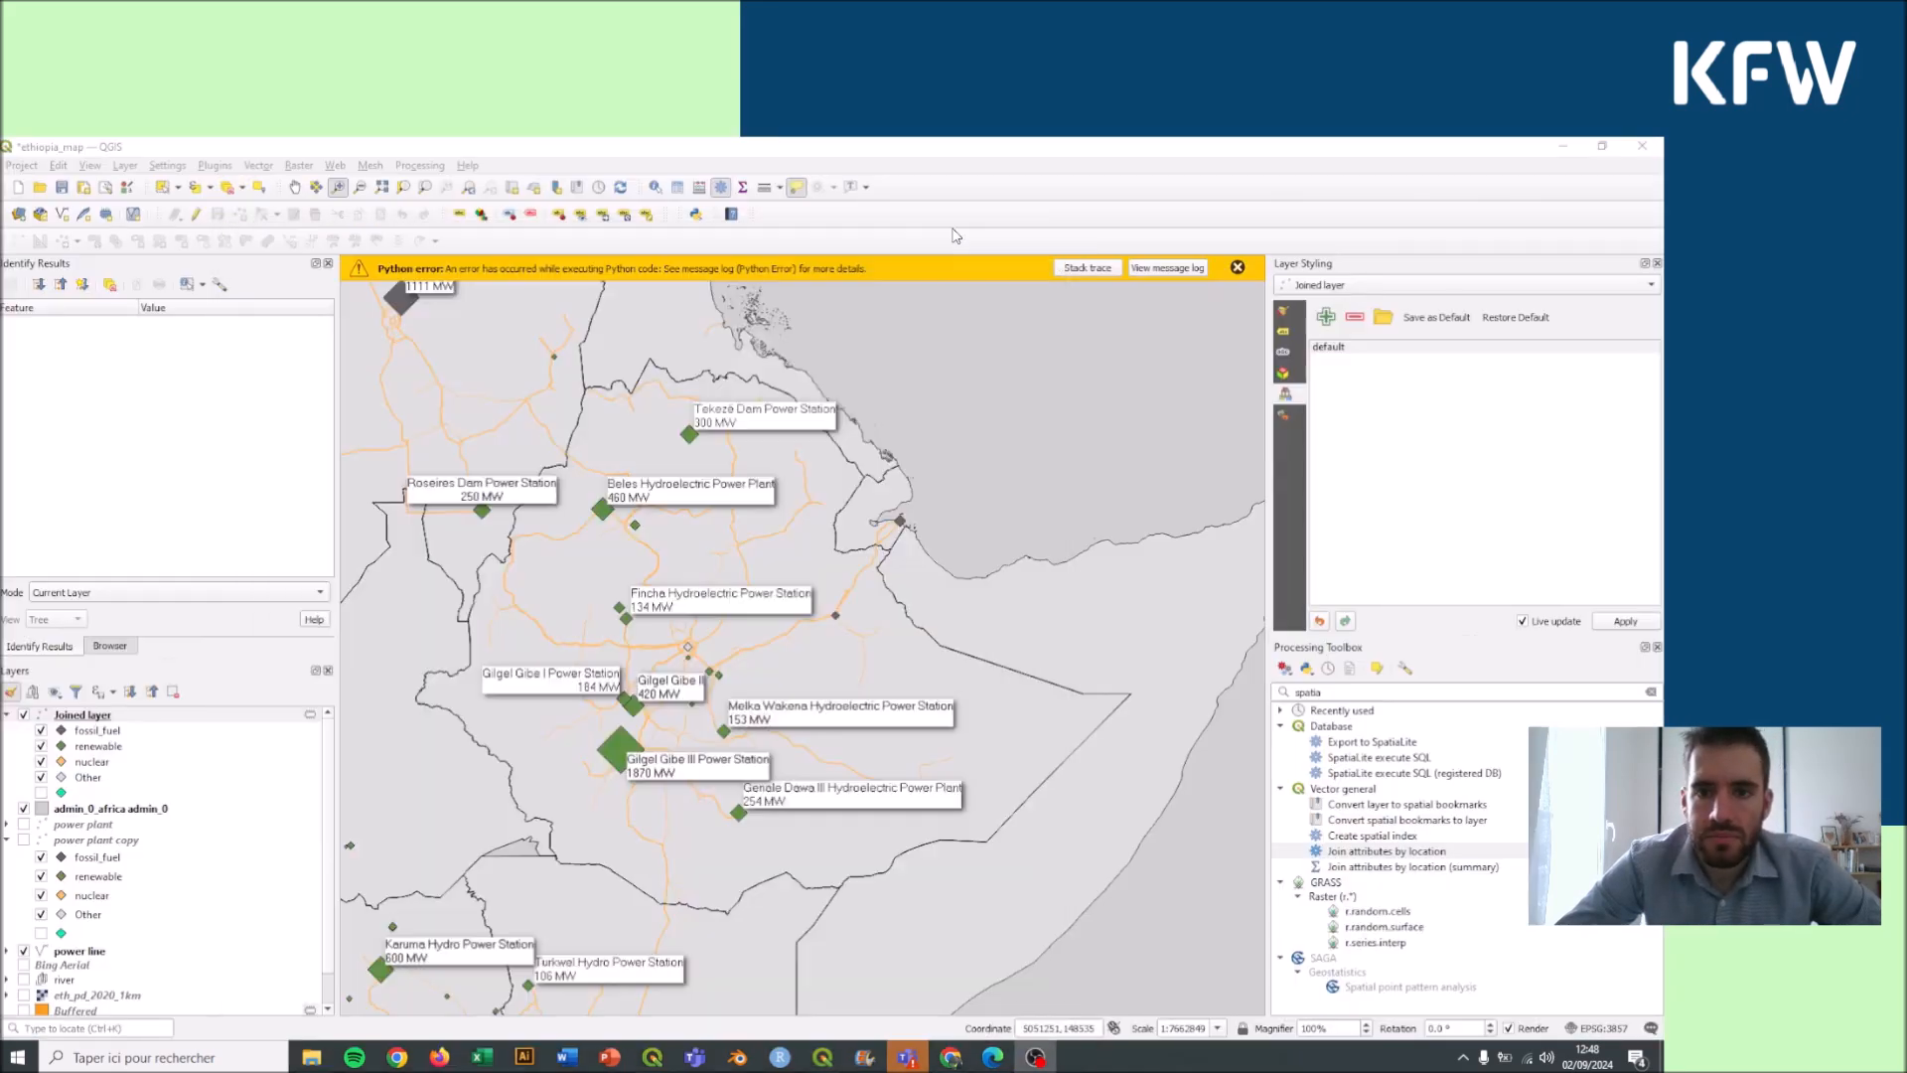